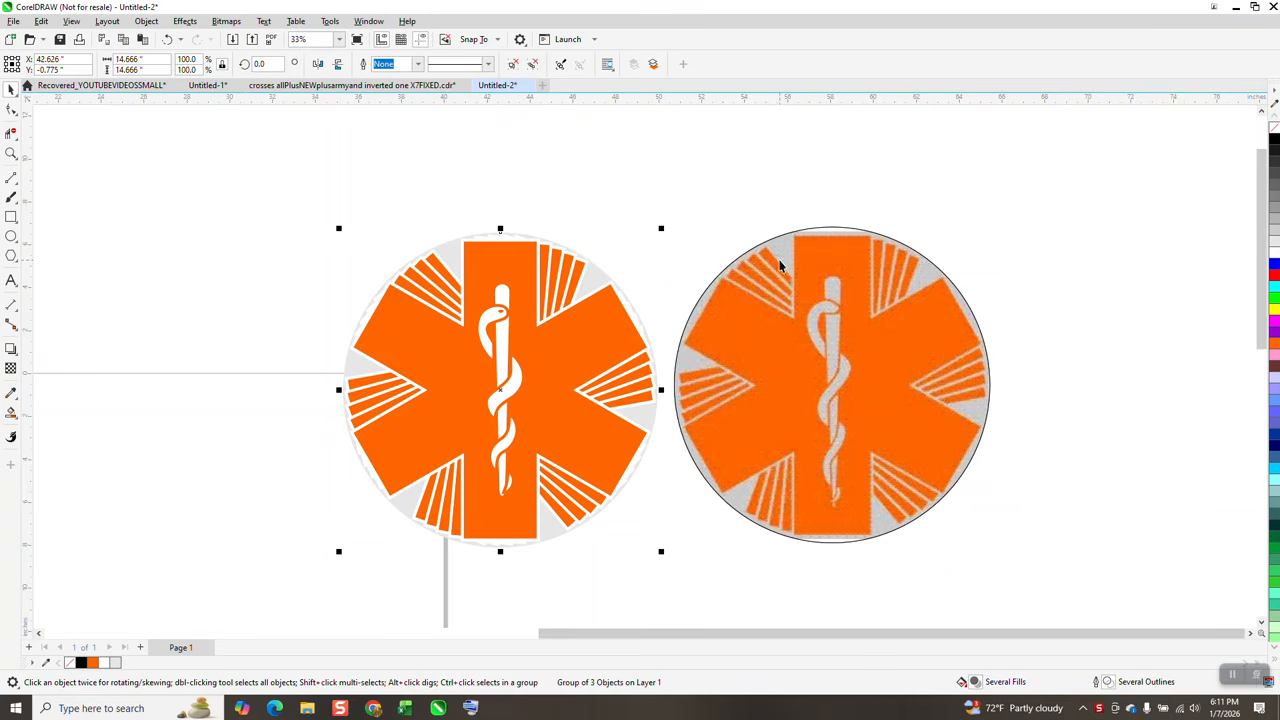
- Examine the blurry orange star-of-life bitmap and the blue star-of-life image on its black background up close
left_click(10, 155)
left_click_drag(663, 237, 930, 385)
scroll(560, 205, "down", 5)
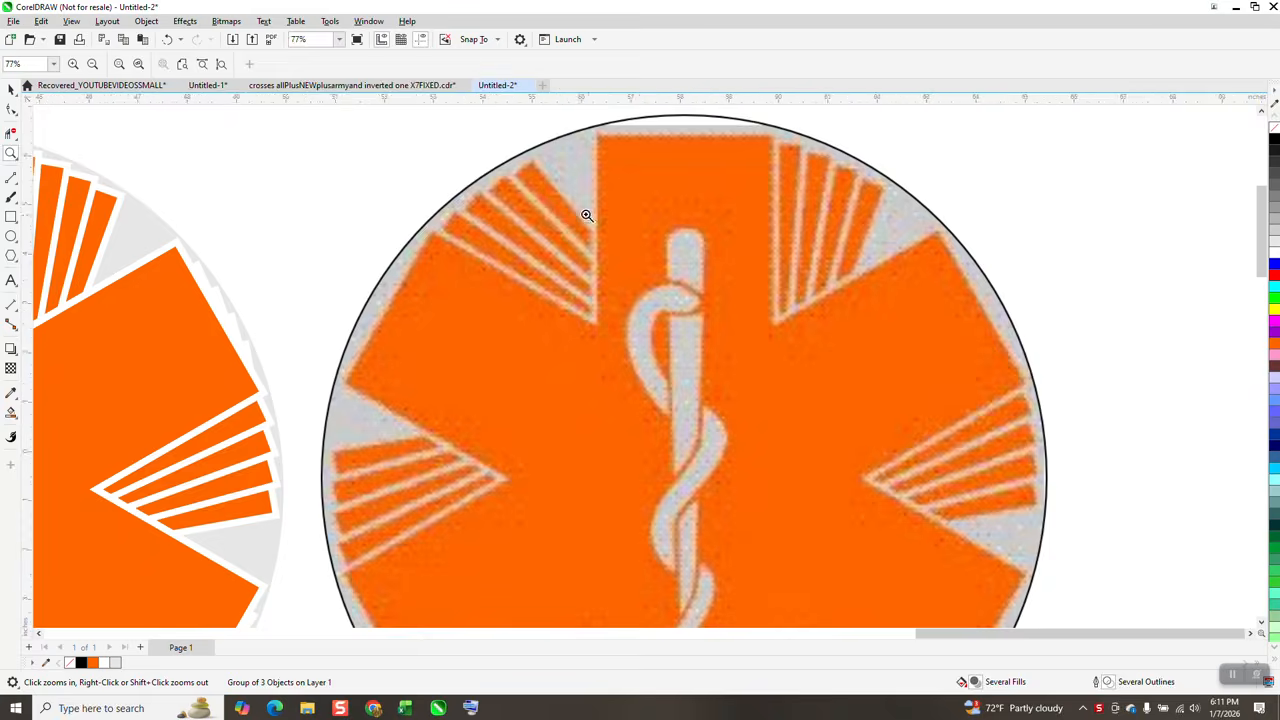
scroll(851, 265, "down", 2)
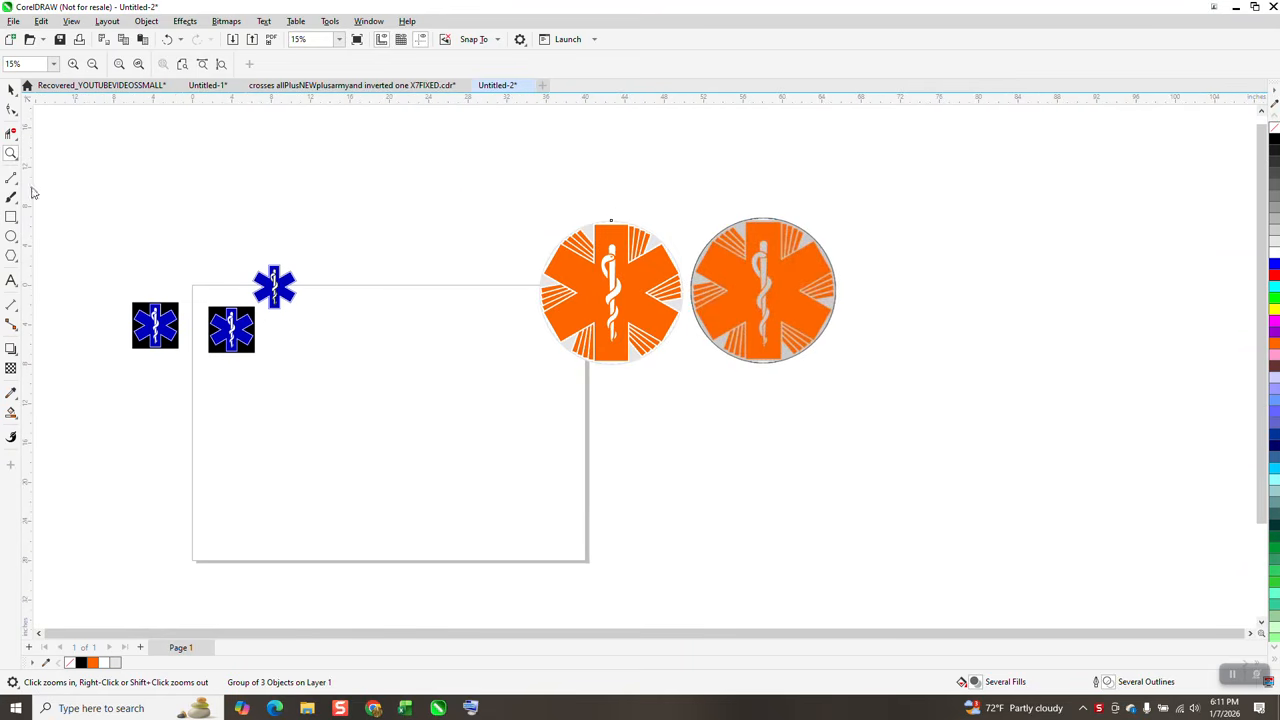
left_click_drag(197, 293, 322, 365)
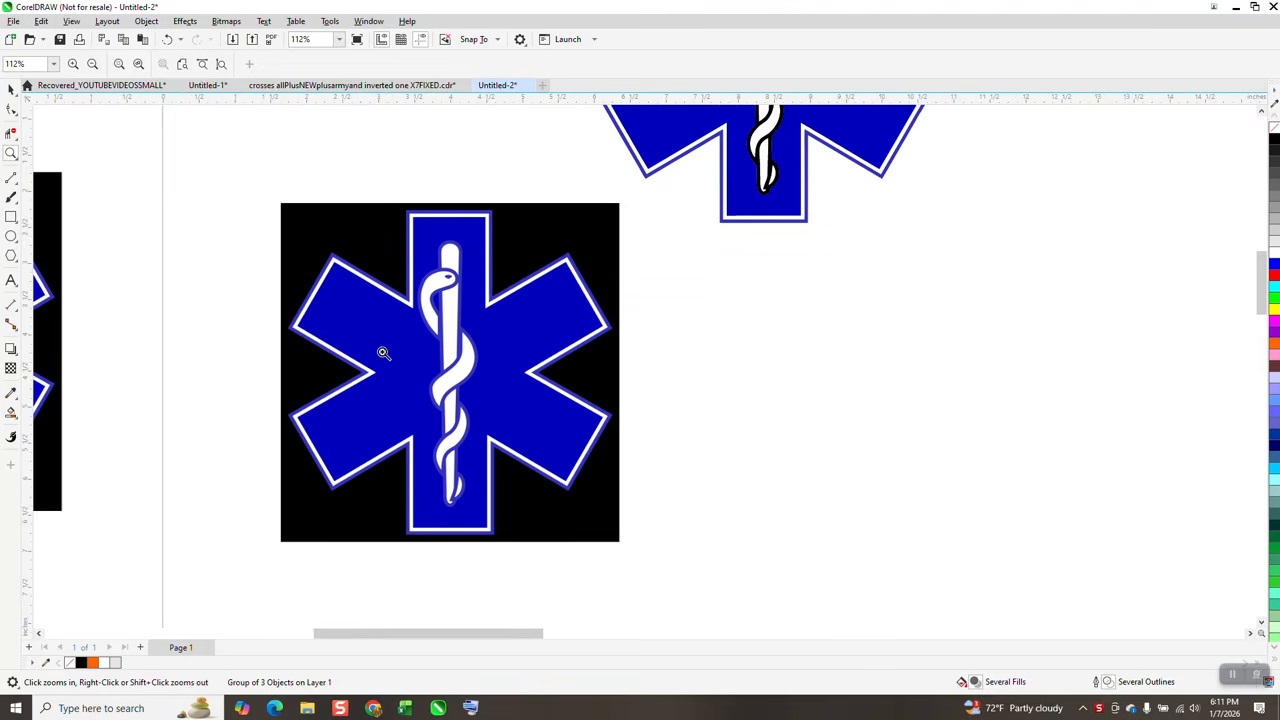
- Switch to Chrome and filter the "medical symbol snake" Google image results to Large size
left_click(374, 706)
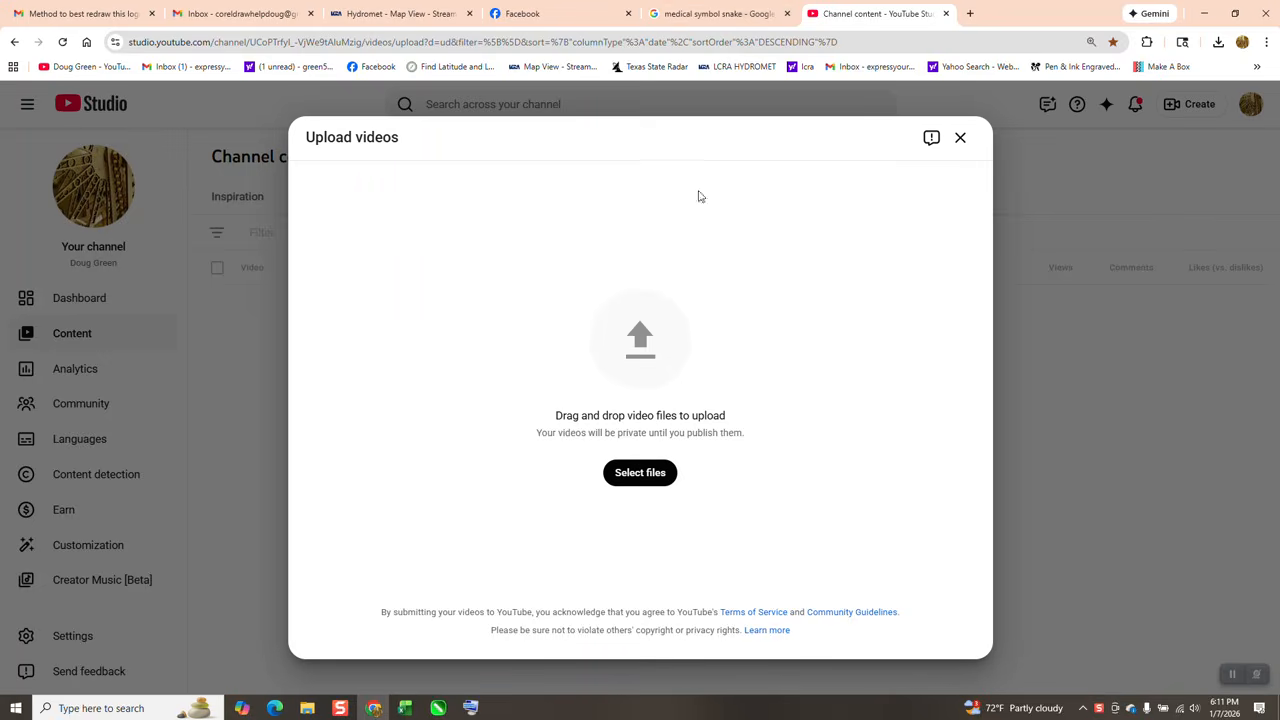
left_click(760, 14)
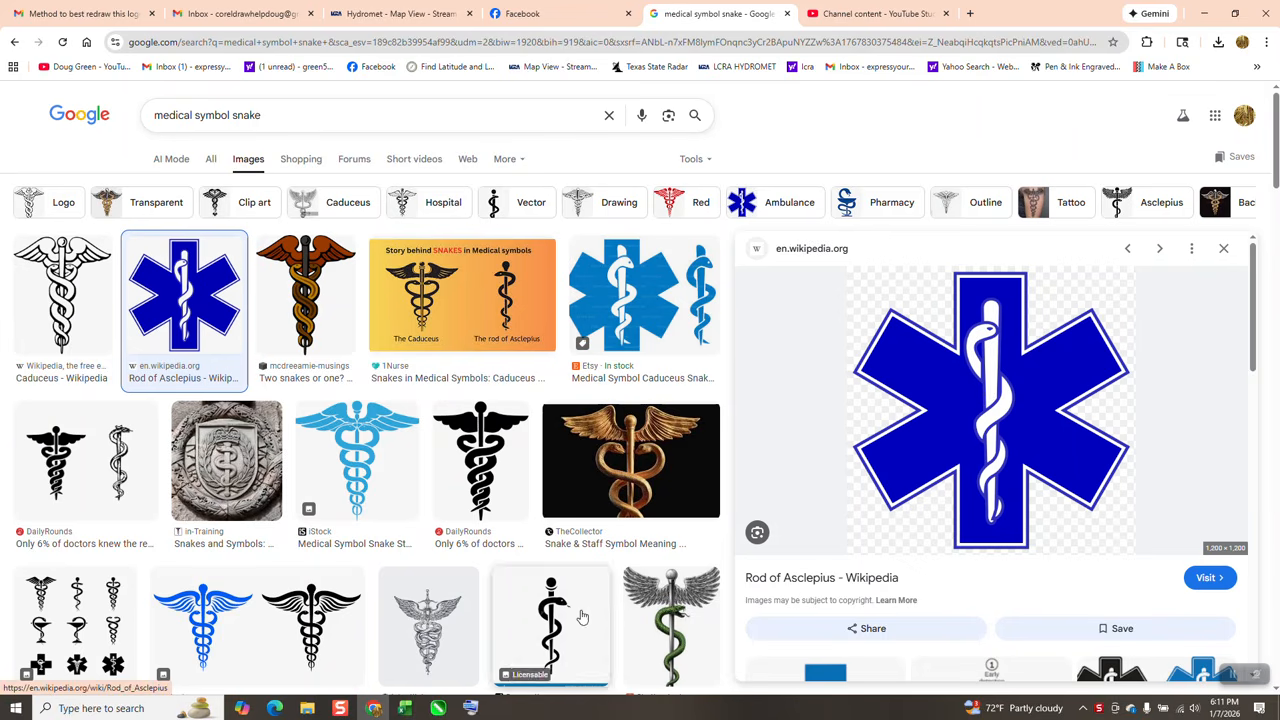
mouse_move(438, 708)
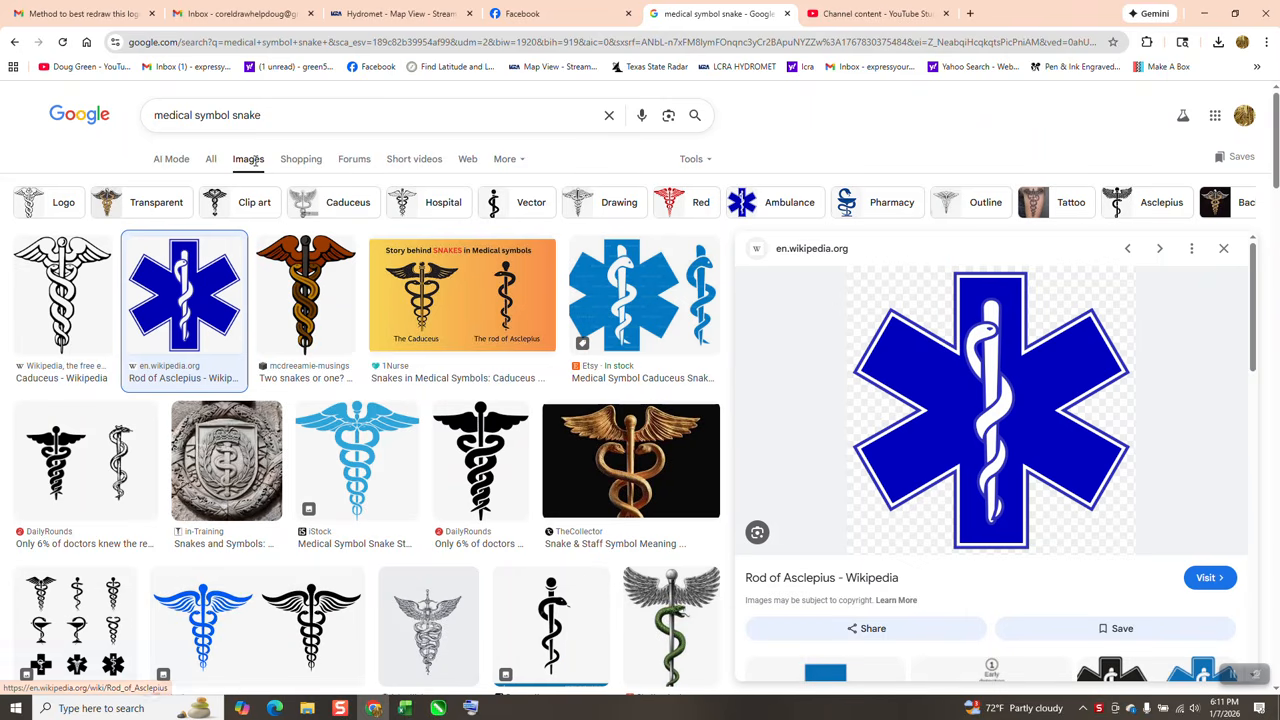
left_click(691, 158)
mouse_move(690, 190)
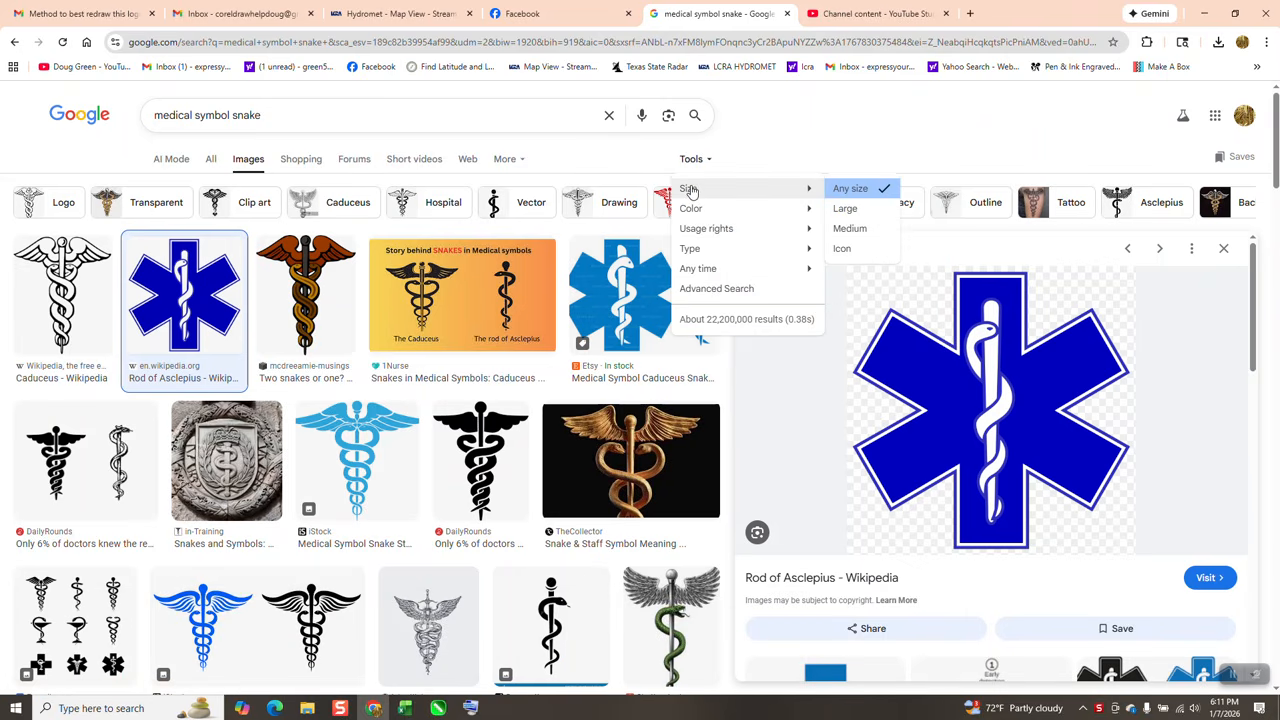
left_click(851, 210)
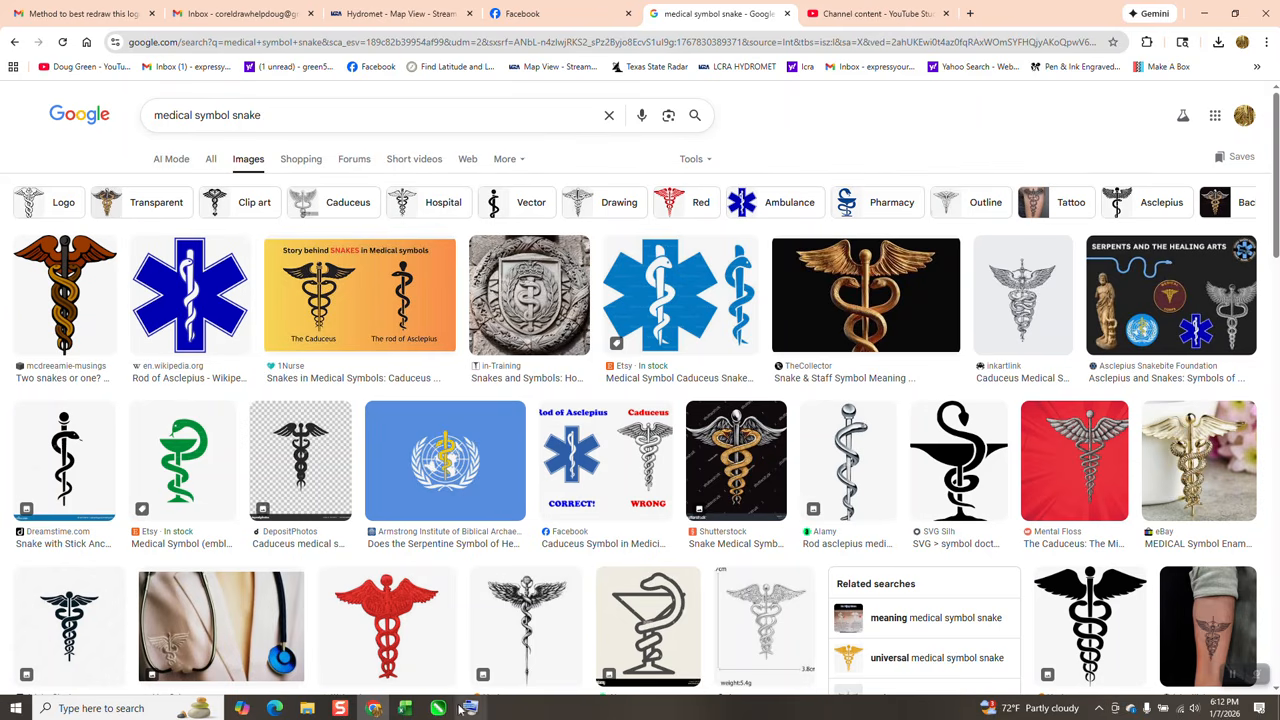
- Switch back to the Untitled-2 drawing in CorelDRAW and move the blue star bitmap on the page slightly down and left
mouse_move(441, 709)
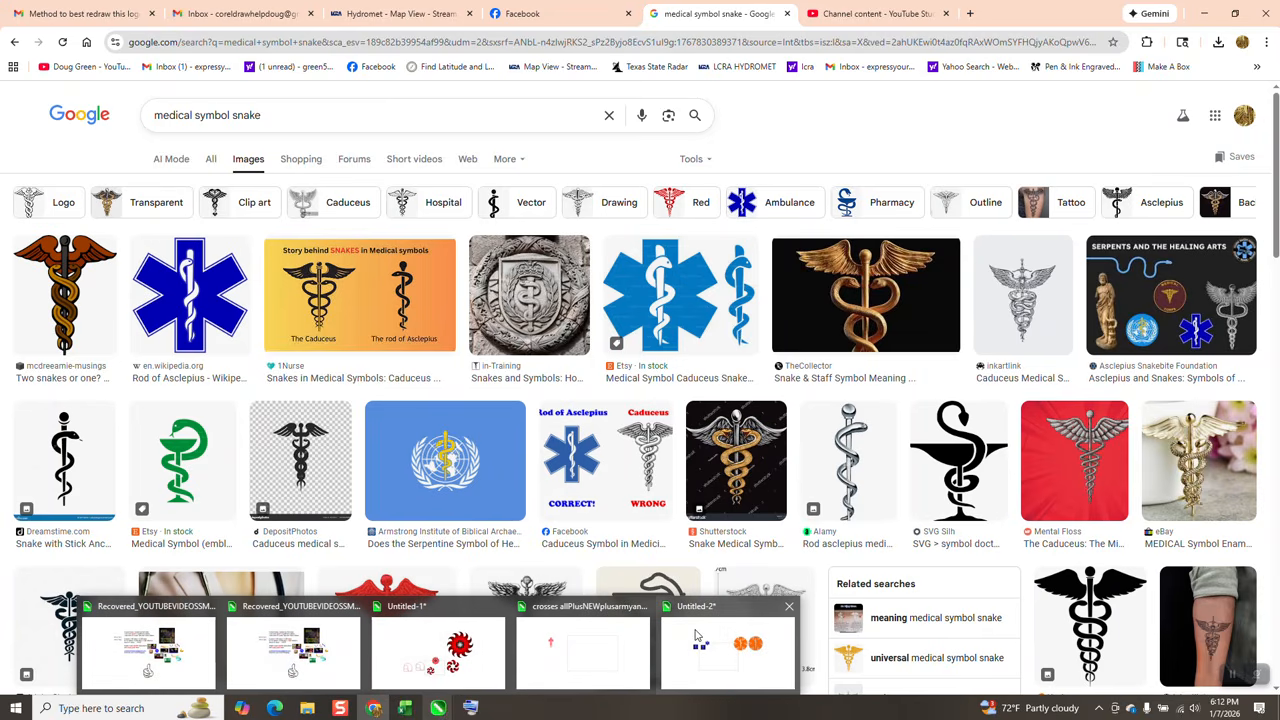
left_click(725, 648)
scroll(600, 376, "down", 1)
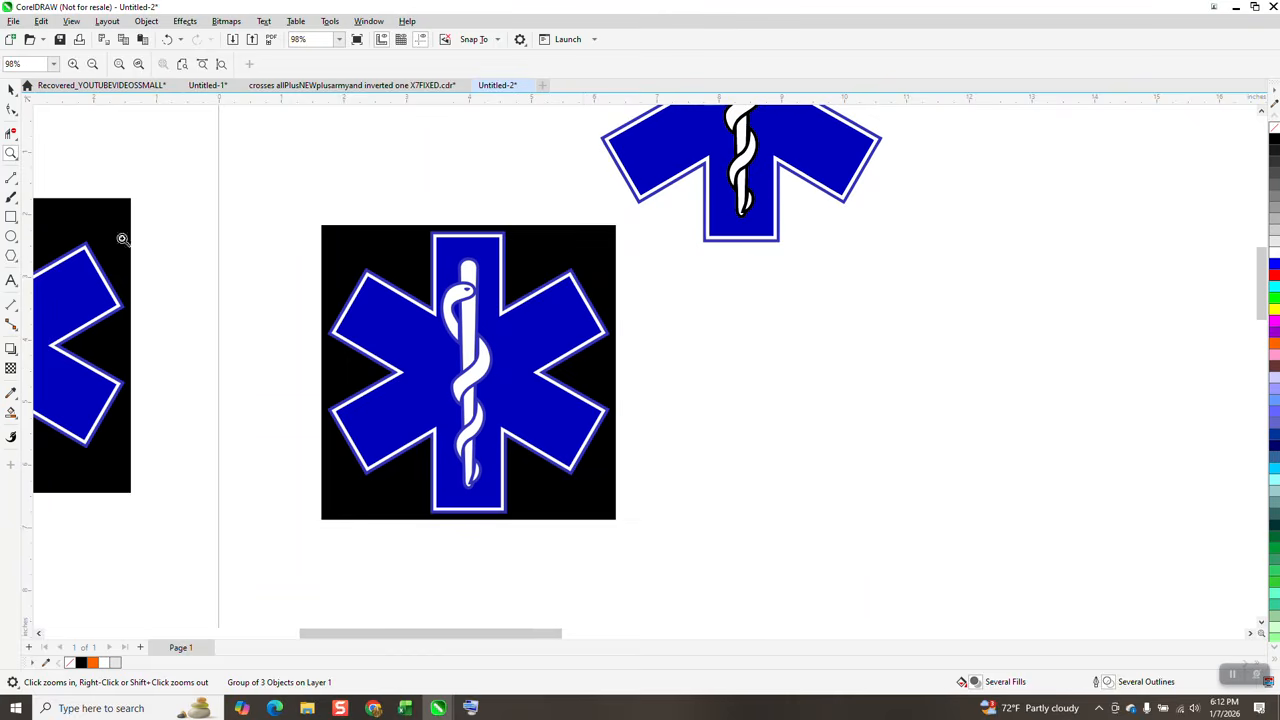
left_click(11, 88)
left_click_drag(497, 299, 469, 329)
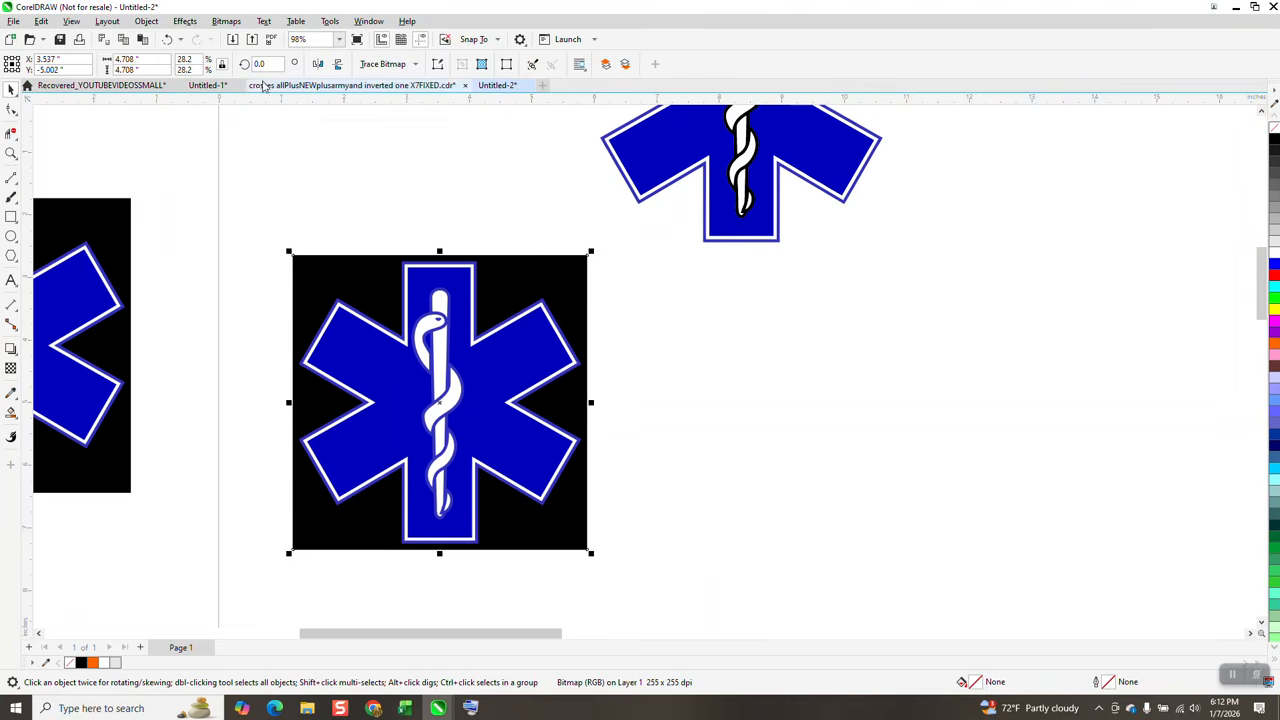
- Outline-trace the blue star bitmap as Clipart and place the traced group to the right of the original, at about X 9.4", Y -5.1"
left_click(416, 65)
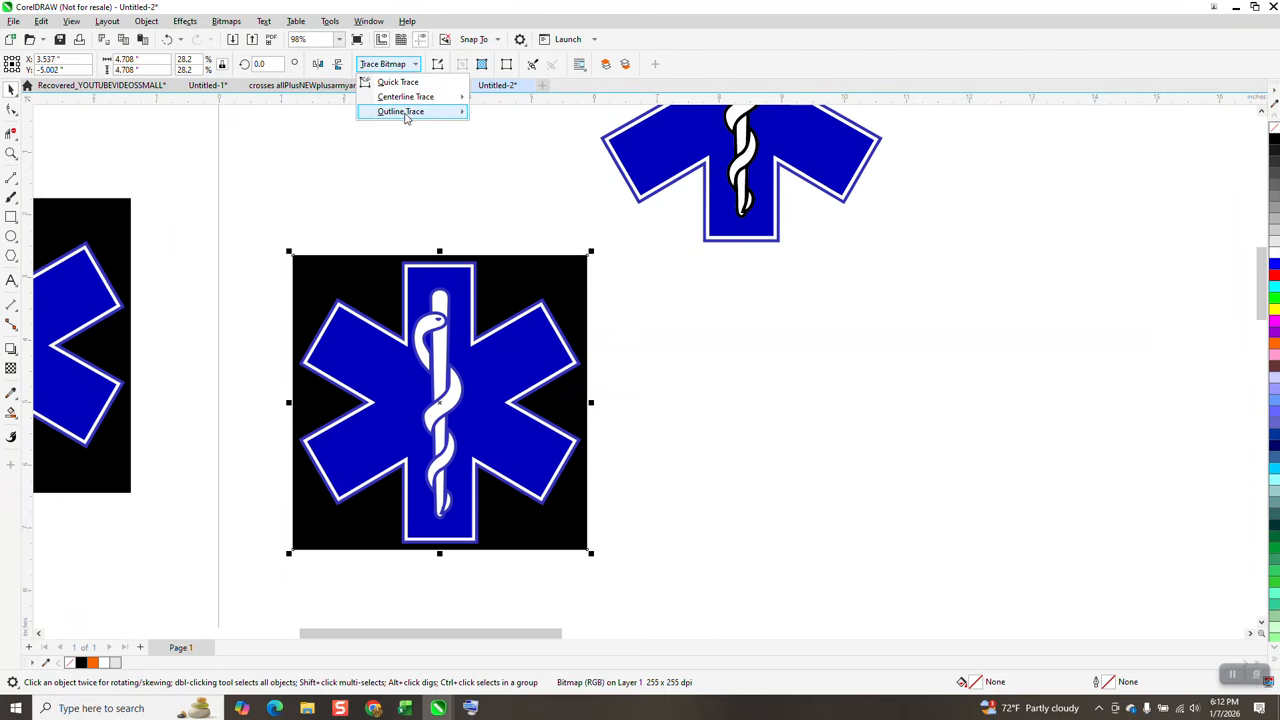
mouse_move(406, 114)
left_click(503, 157)
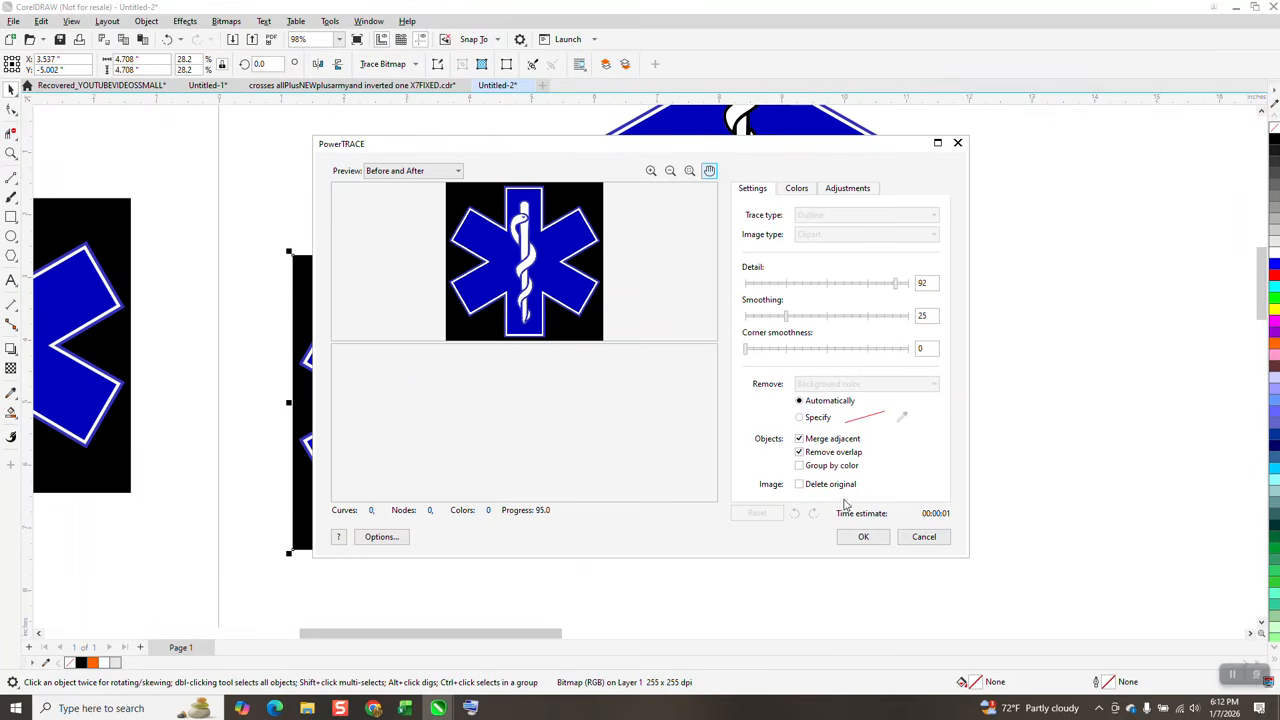
left_click(859, 537)
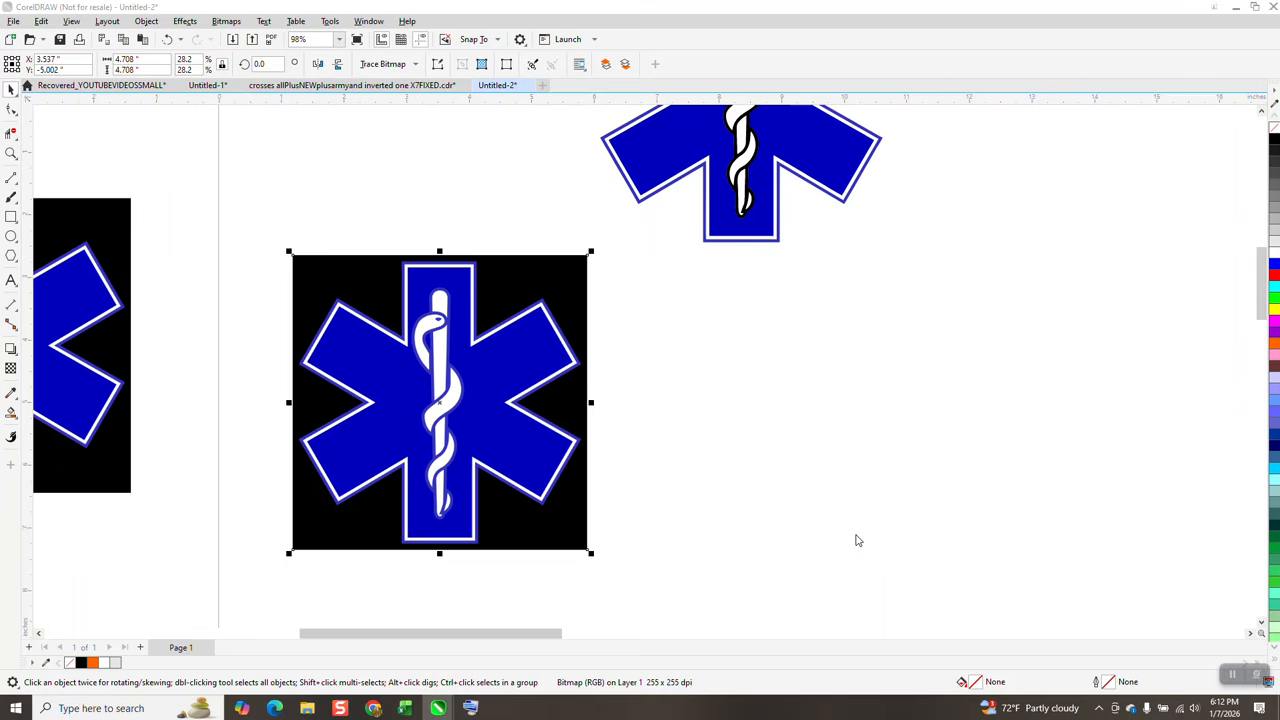
left_click_drag(492, 404, 860, 411)
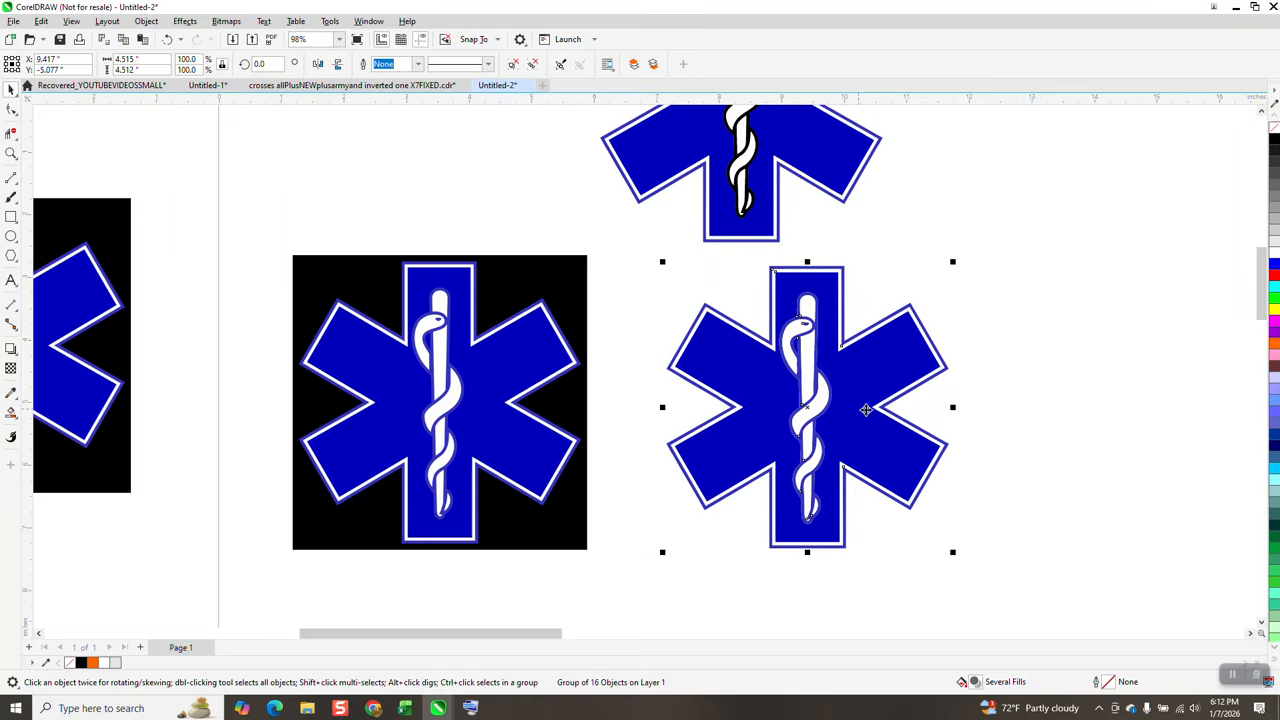
scroll(670, 405, "down", 1)
left_click(631, 315)
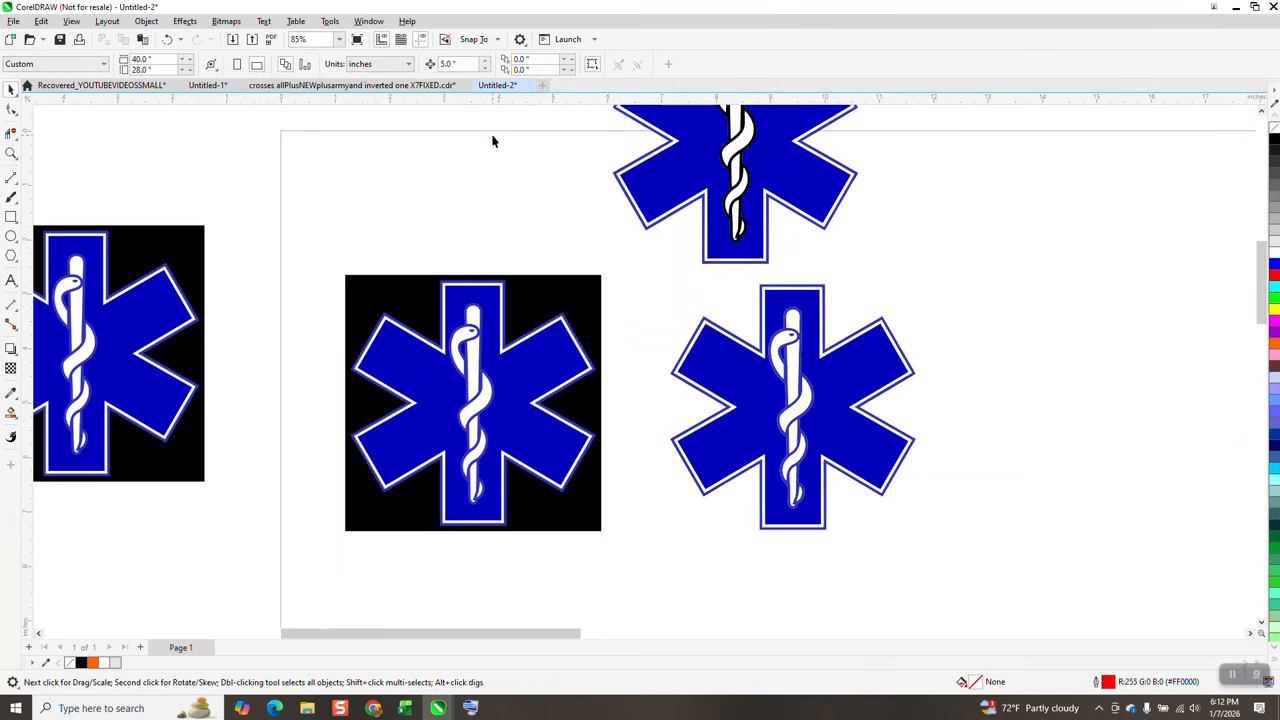
left_click(704, 320)
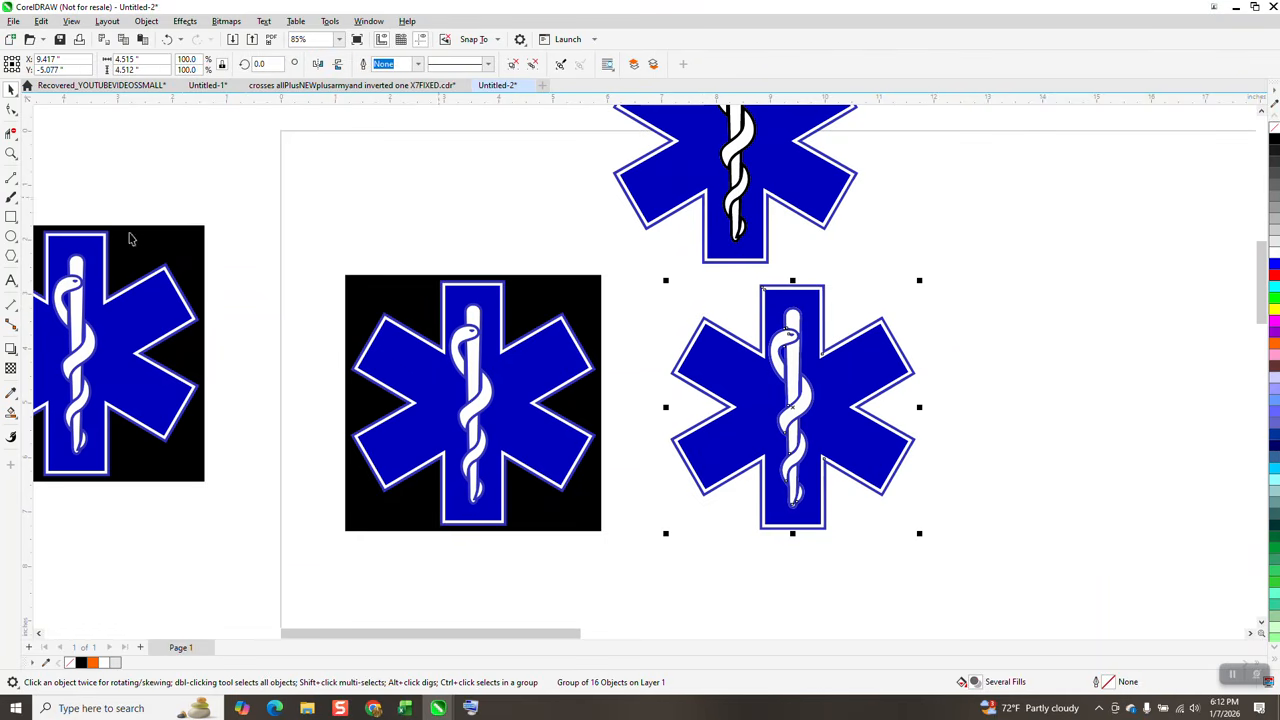
- Set the Smart Fill colour to black with no outline and fill the tip of the staff in the traced symbol
left_click(11, 155)
left_click_drag(620, 271, 996, 528)
left_click(11, 411)
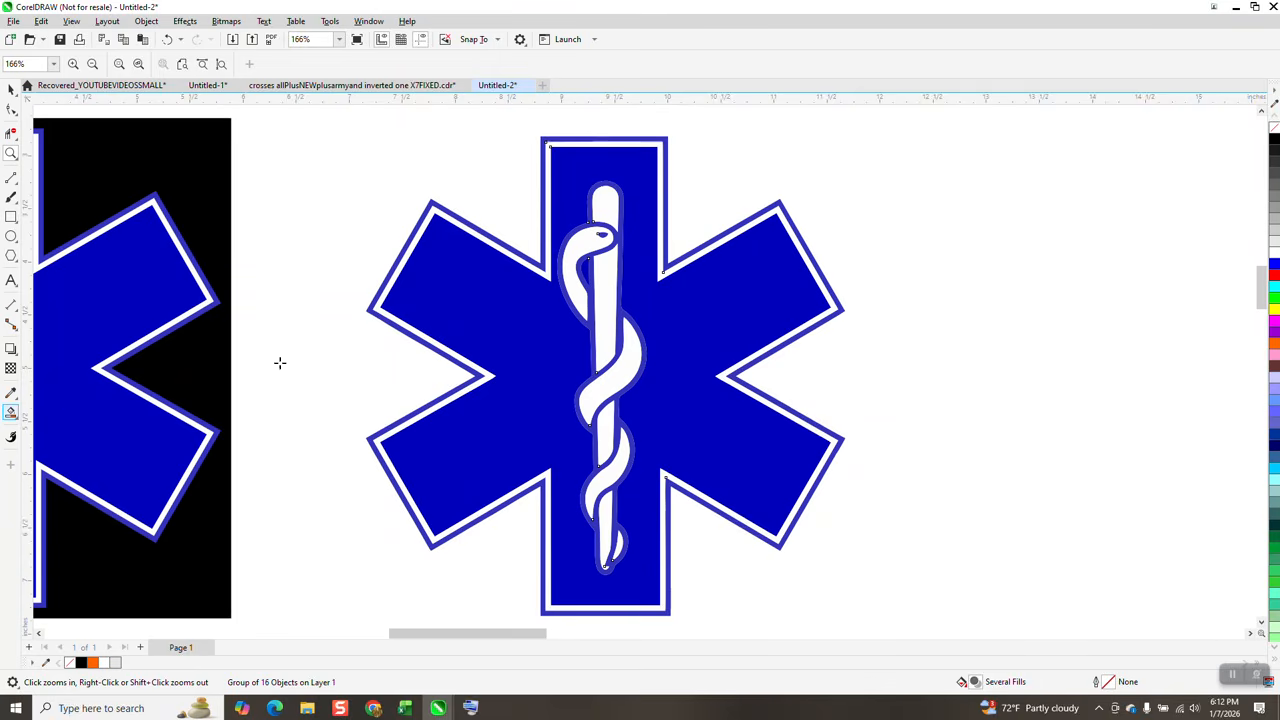
left_click(607, 208)
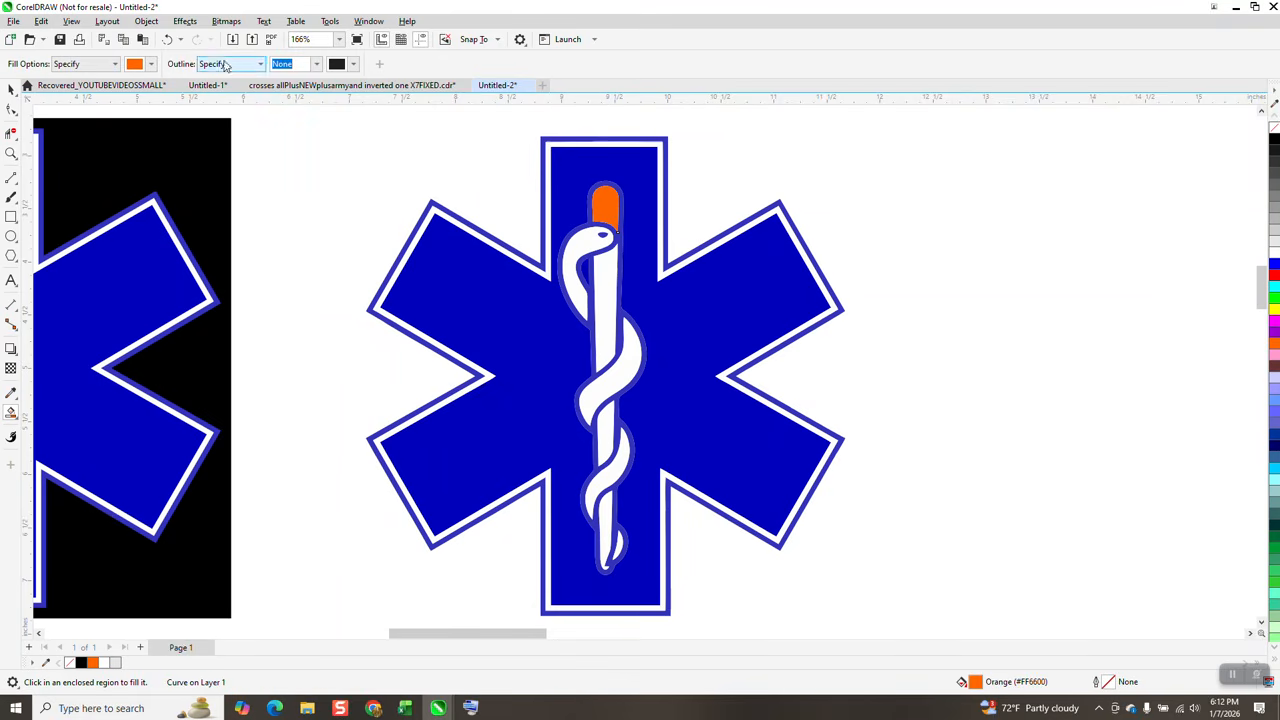
left_click(168, 39)
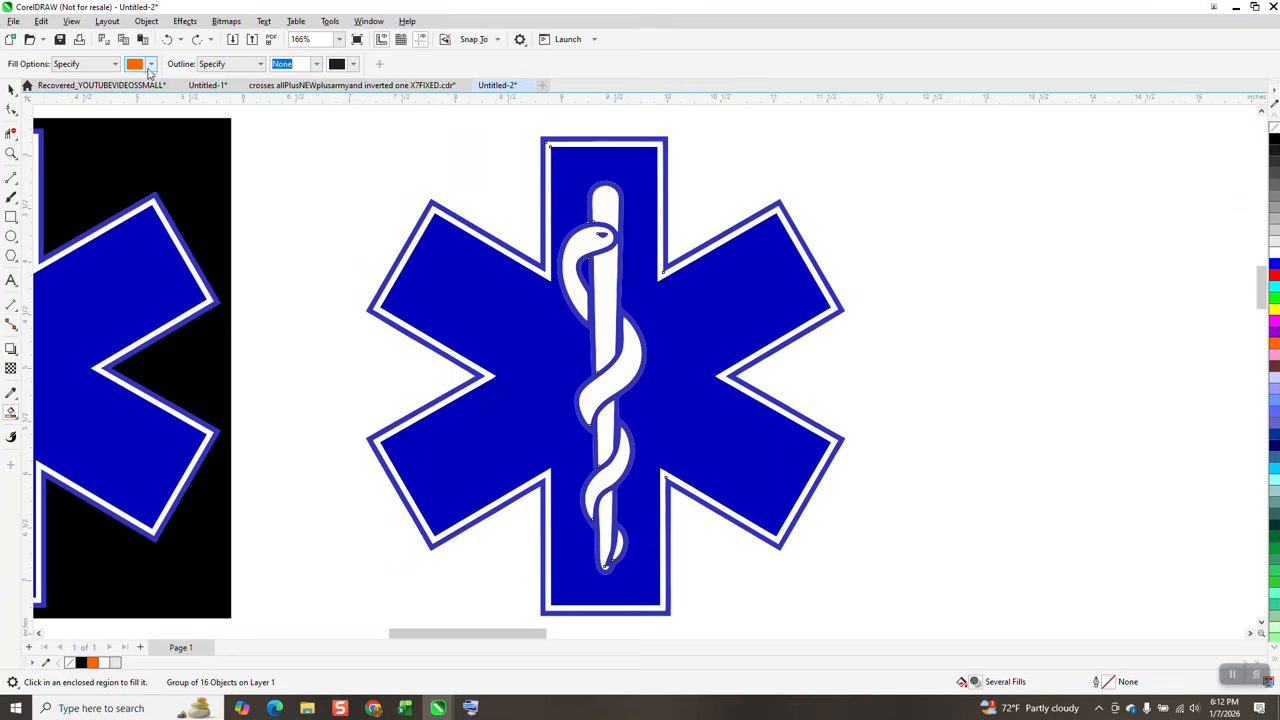
left_click(150, 64)
left_click(177, 91)
left_click(144, 131)
left_click(601, 208)
left_click(603, 203)
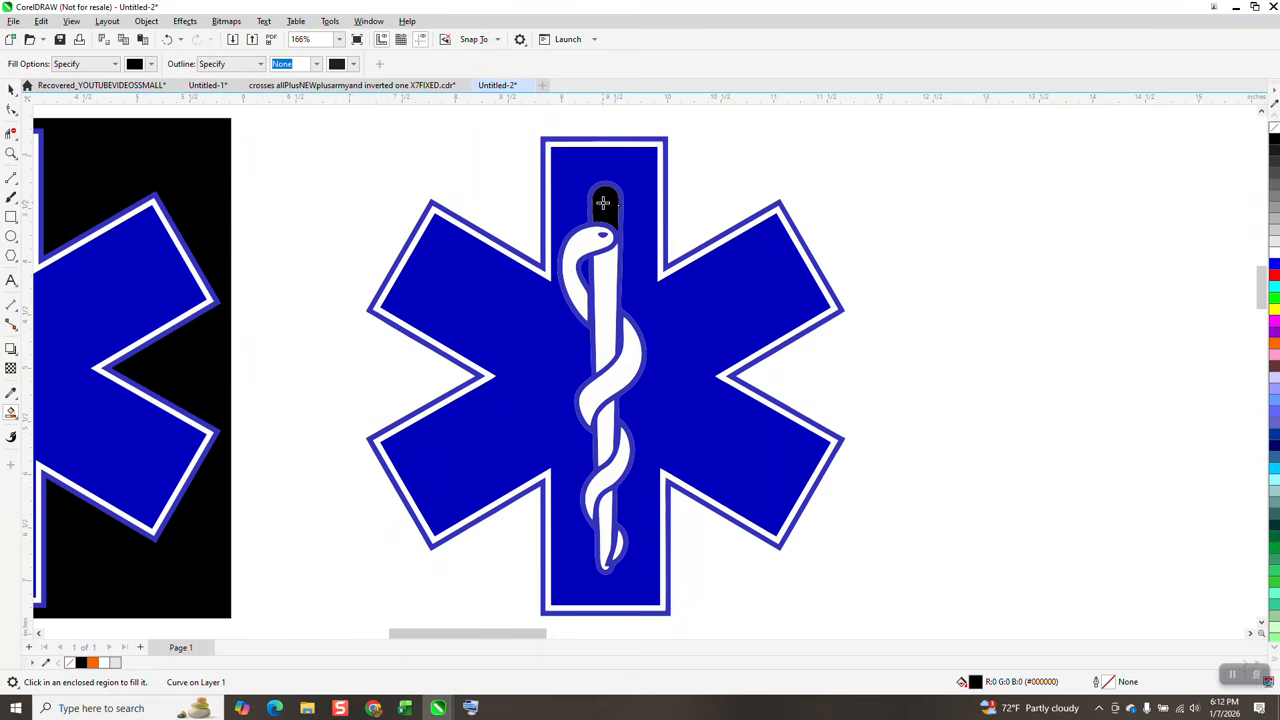
- Smart-fill the remaining staff and snake sections of the traced symbol with black, down to the tail
left_click(606, 264)
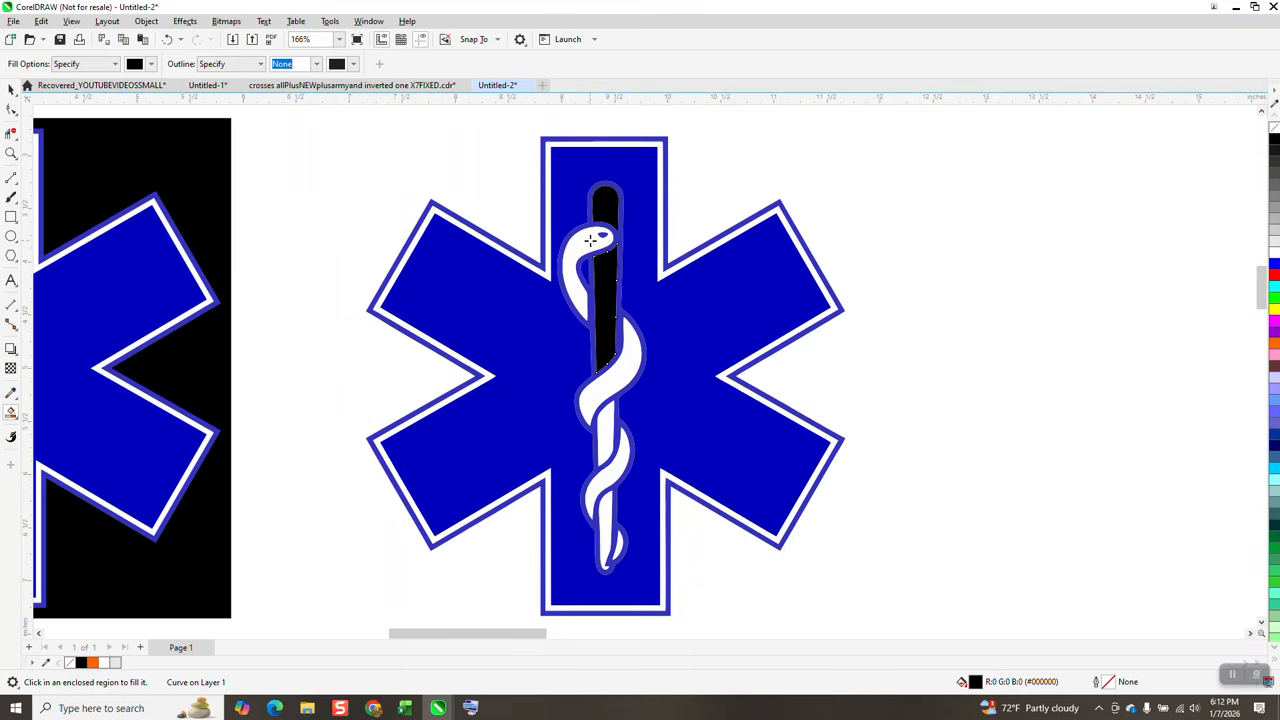
left_click(590, 240)
left_click(618, 392)
left_click(606, 420)
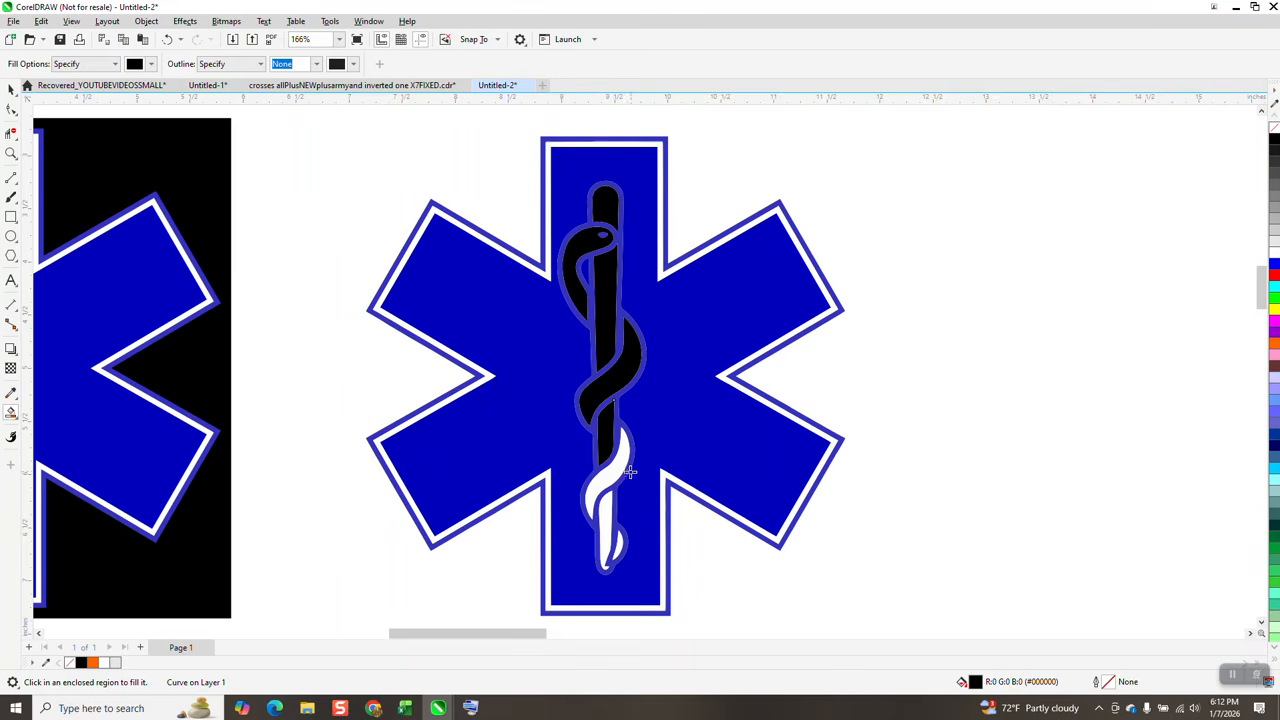
left_click(620, 466)
left_click(605, 518)
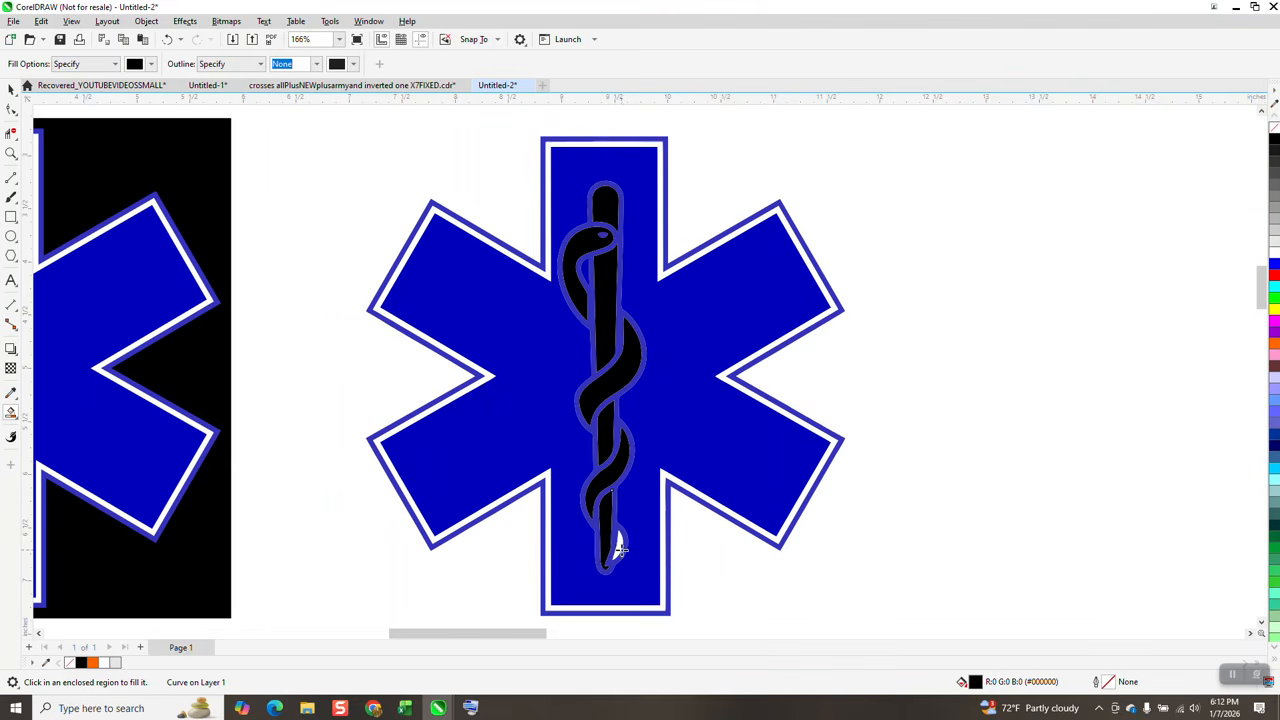
left_click(618, 545)
- Move the traced blue star group right, clear of the black shapes, to about X 13.2", and select the black pieces
left_click(12, 88)
left_click_drag(726, 249, 1138, 225)
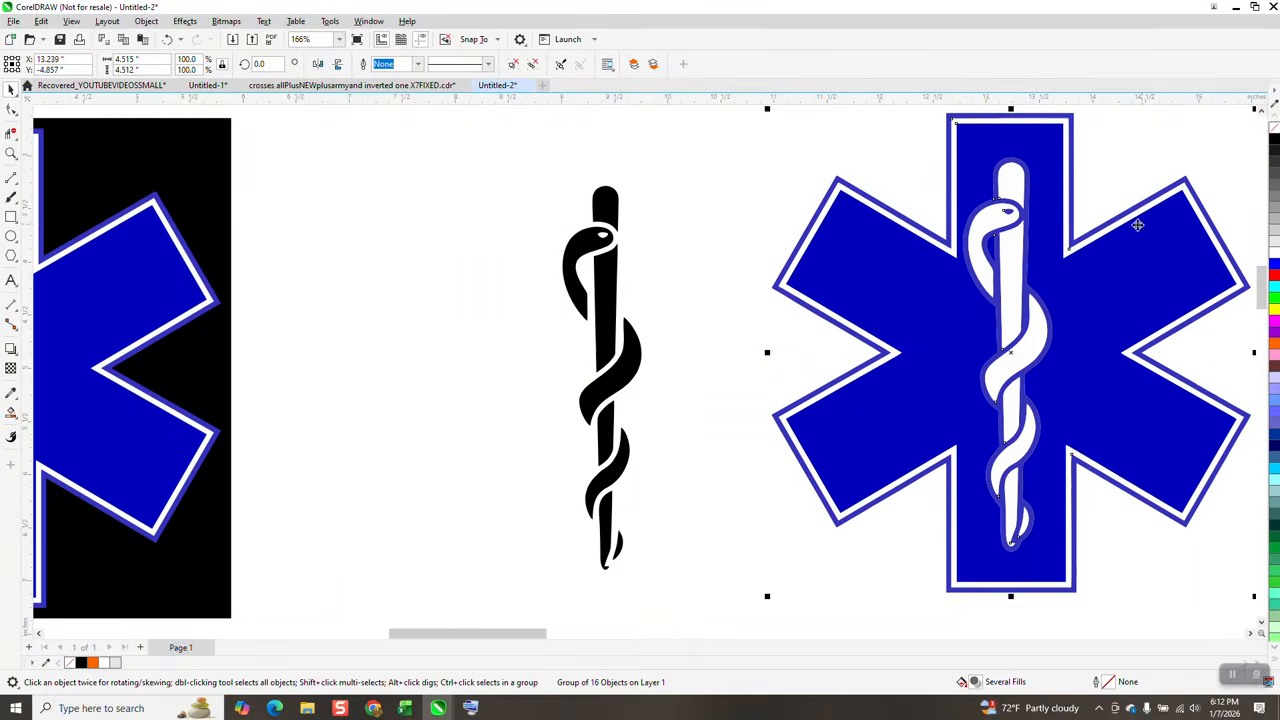
scroll(581, 273, "down", 2)
mouse_move(524, 206)
left_mouse_down()
mouse_move(594, 434)
mouse_move(672, 488)
left_mouse_up()
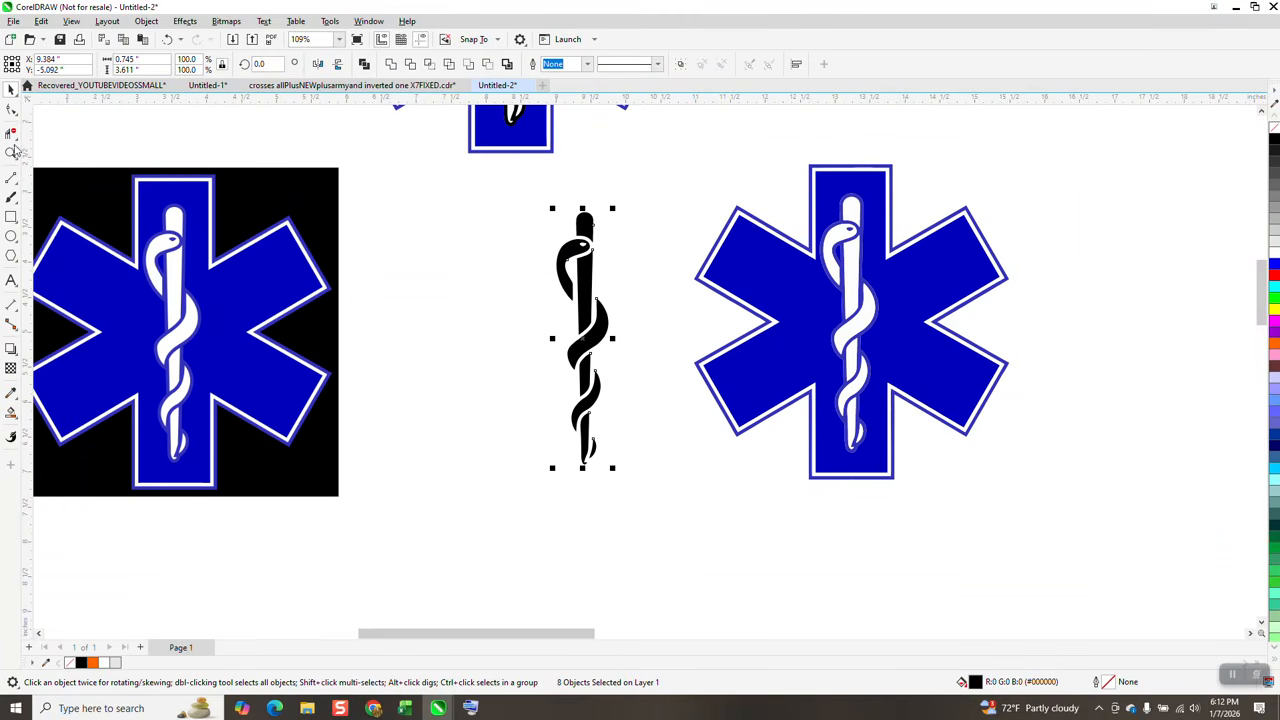
- Remove the fill from the black snake-head piece and give it a black hairline outline
left_click(12, 152)
left_click_drag(543, 191, 703, 503)
left_click(12, 90)
left_click(510, 182)
left_click(560, 199)
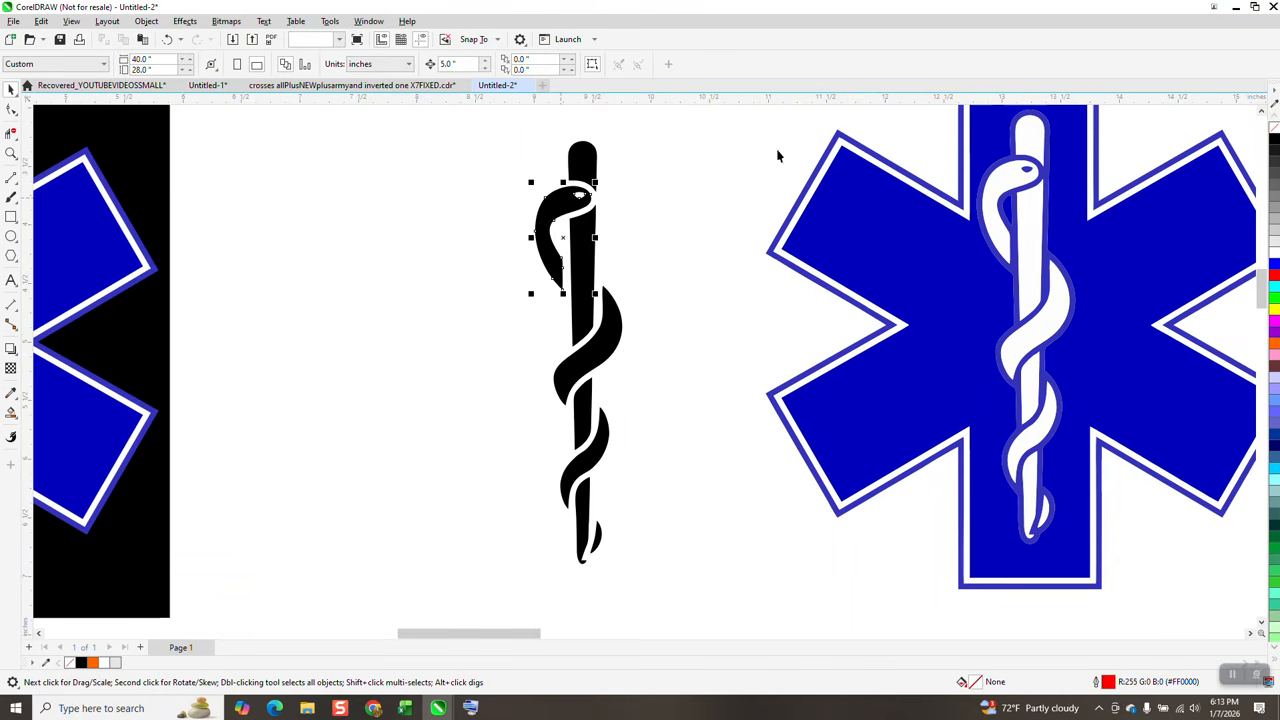
left_click(1274, 130)
right_click(1274, 141)
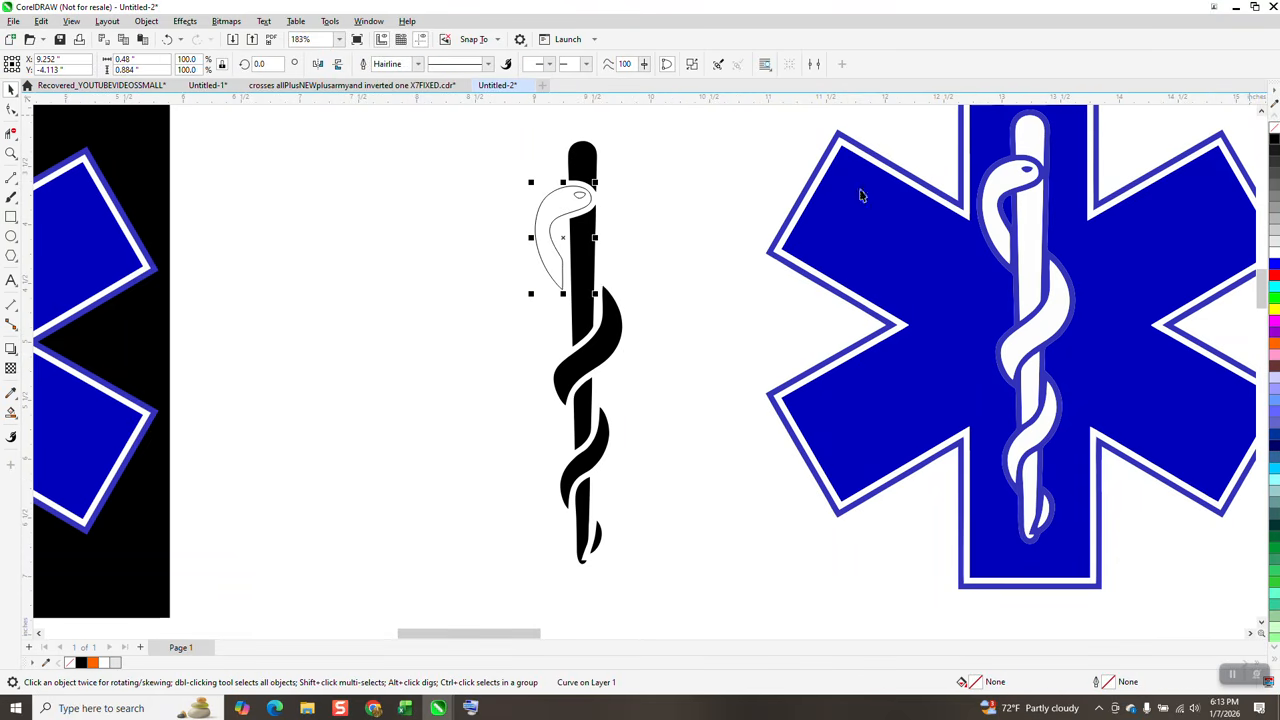
- Delete the snake's eye outline with Virtual Segment Delete and smart-fill the head solid black
left_click(11, 134)
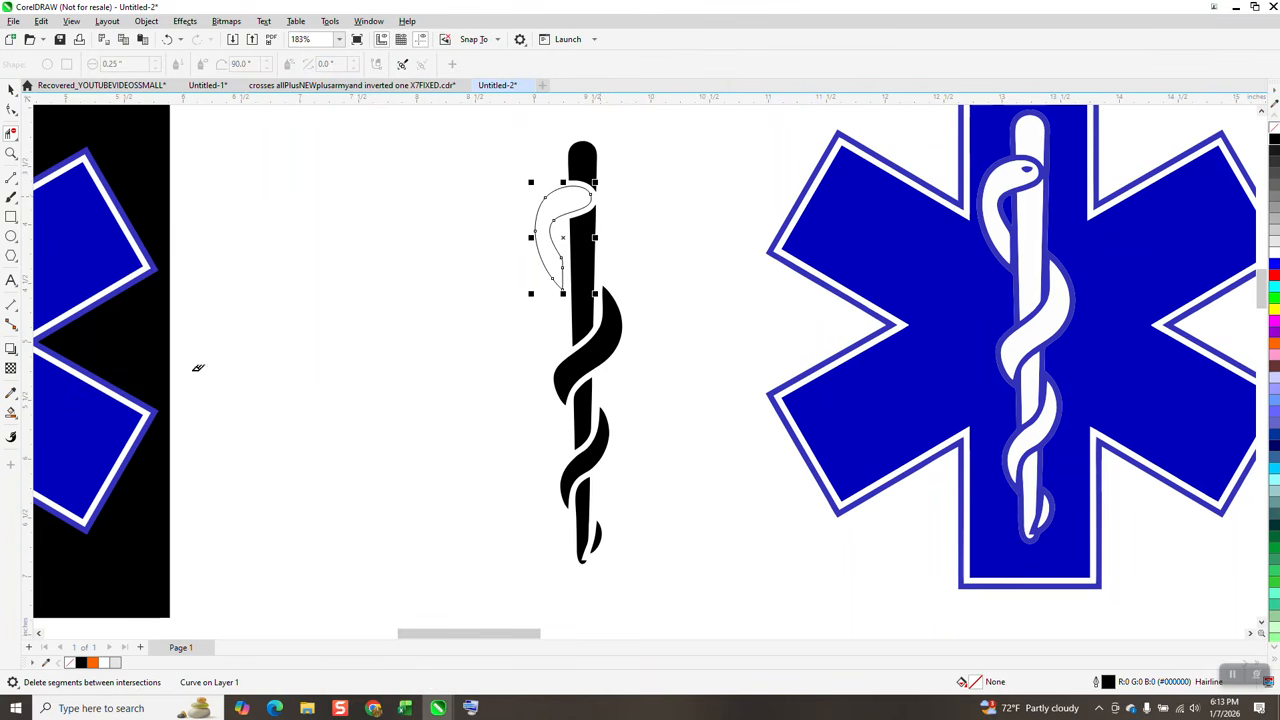
left_click(11, 412)
left_click(553, 200)
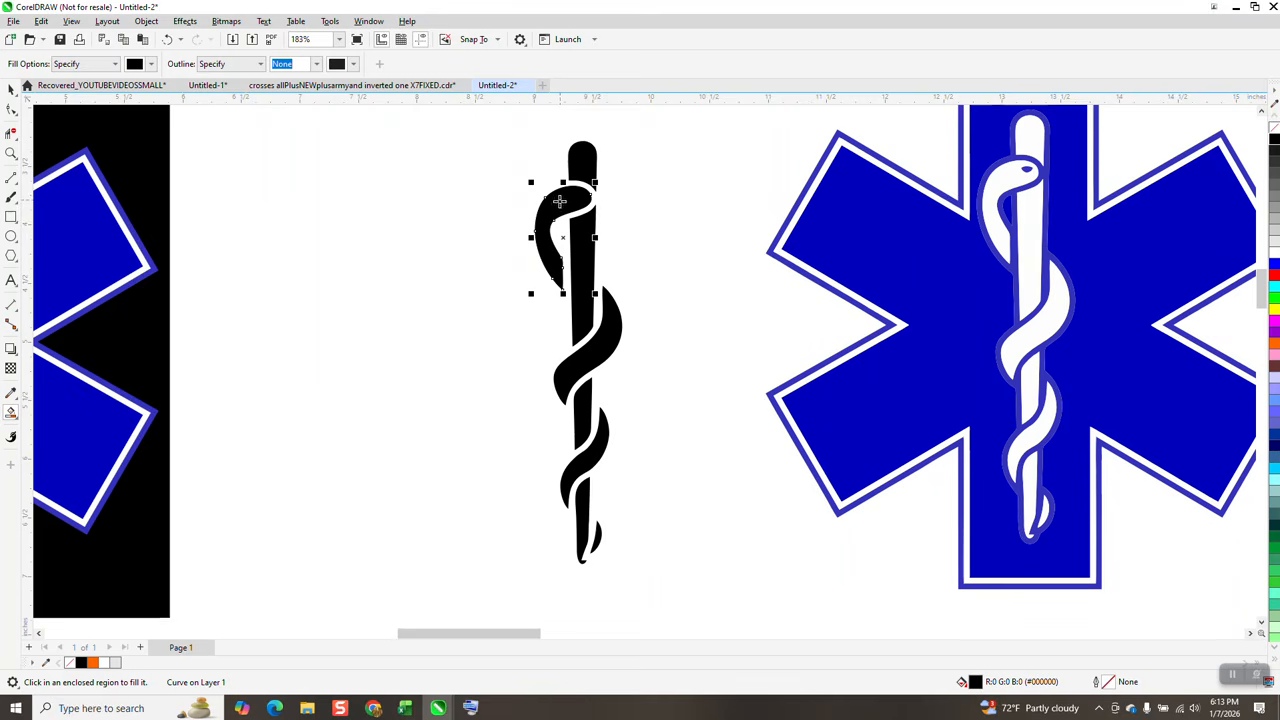
- Select the black staff and snake body pieces with a marquee and group them
left_click(11, 89)
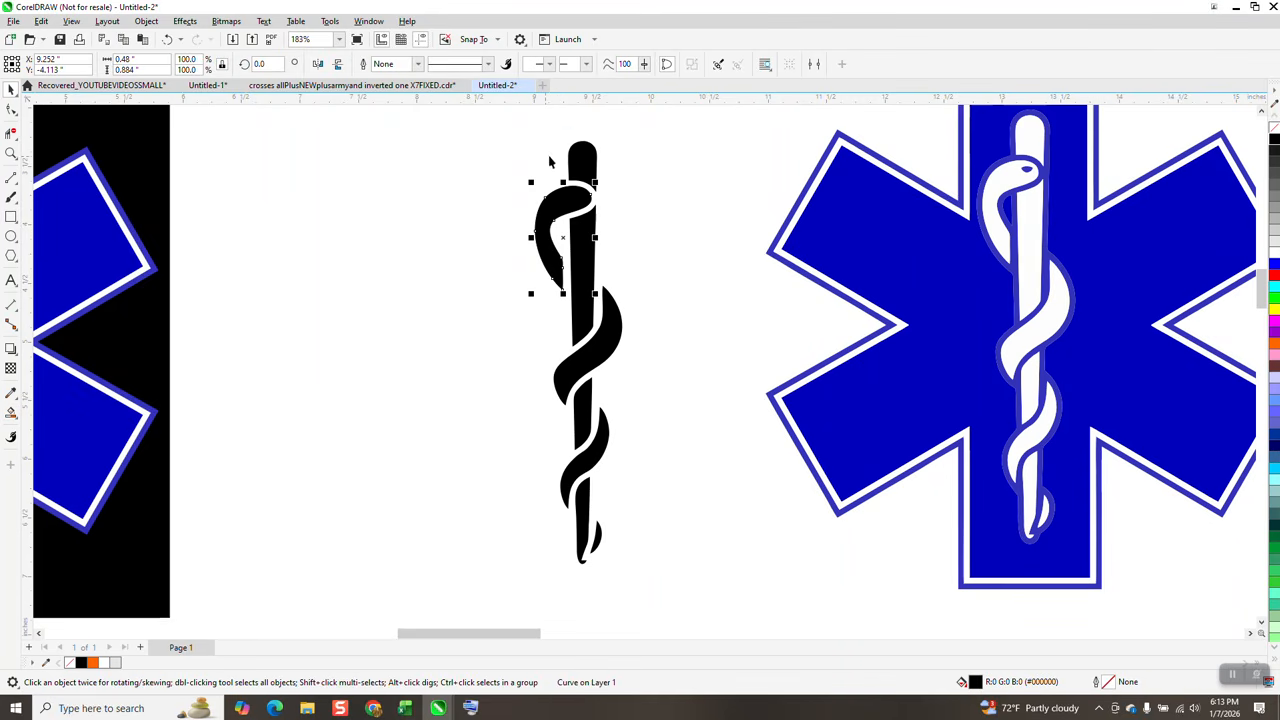
left_click_drag(543, 136, 705, 594)
key("ctrl+g")
- Centre the traced blue star group on the page and move all black snake-and-staff pieces beside it, at about X 11.5", Y -14.8"
scroll(475, 452, "down", 3)
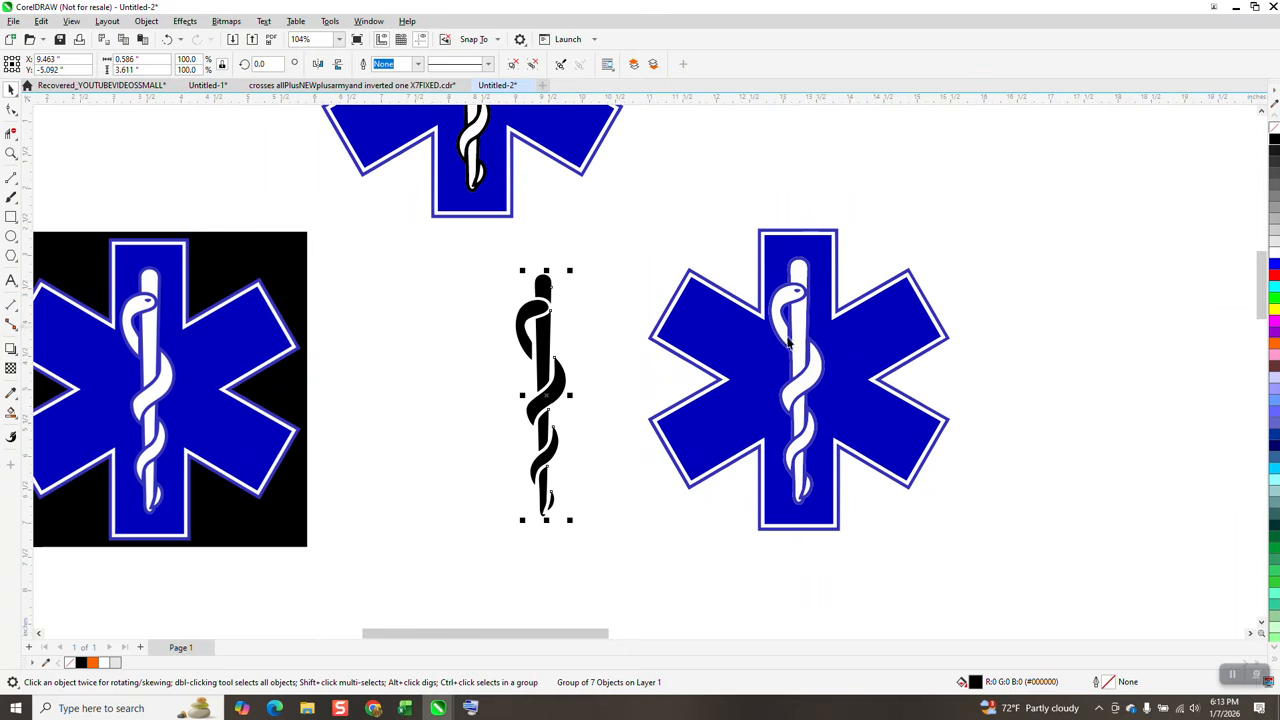
scroll(793, 342, "down", 1)
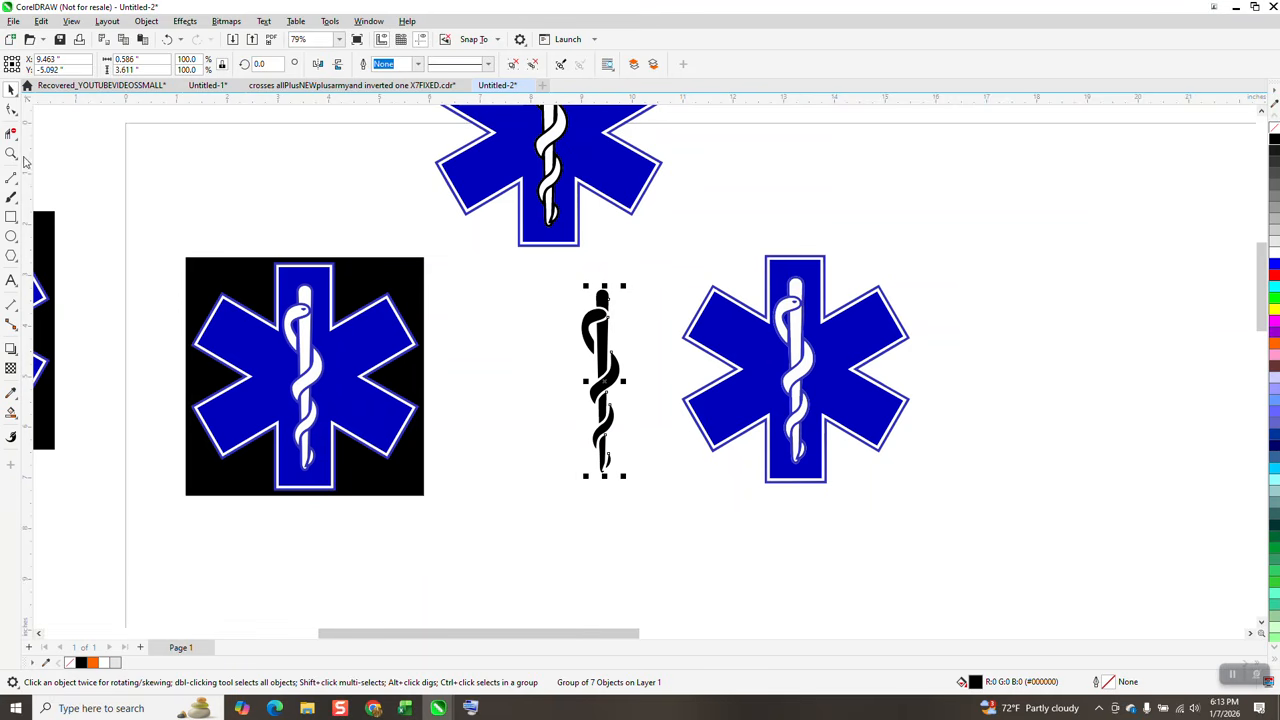
left_click(772, 346)
key("Delete")
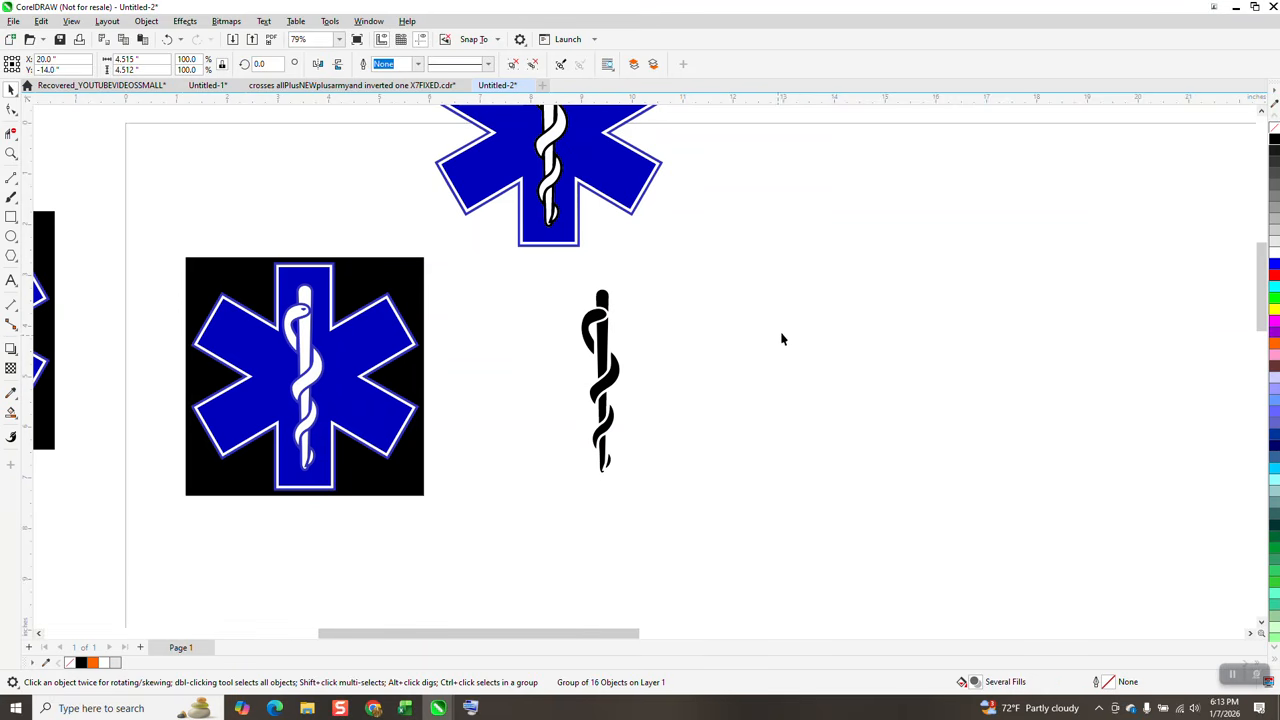
scroll(777, 341, "down", 3)
left_click_drag(645, 297, 727, 497)
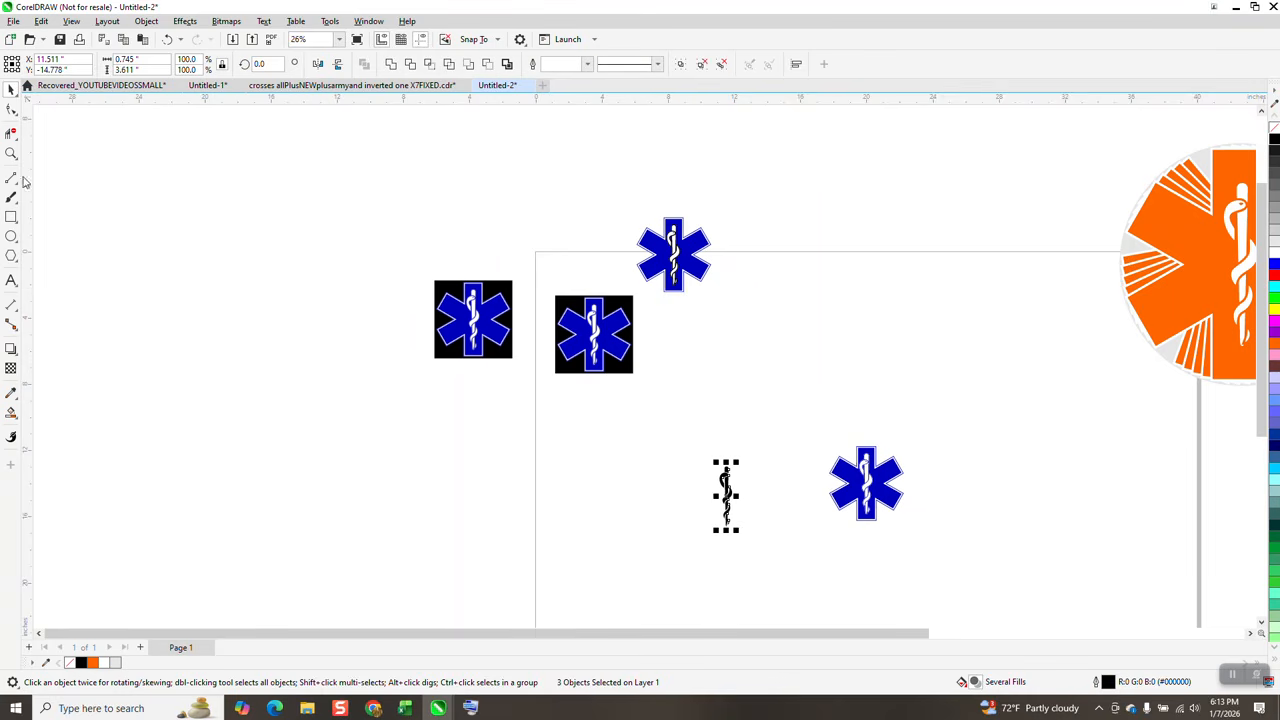
key("z")
left_click_drag(795, 398, 945, 545)
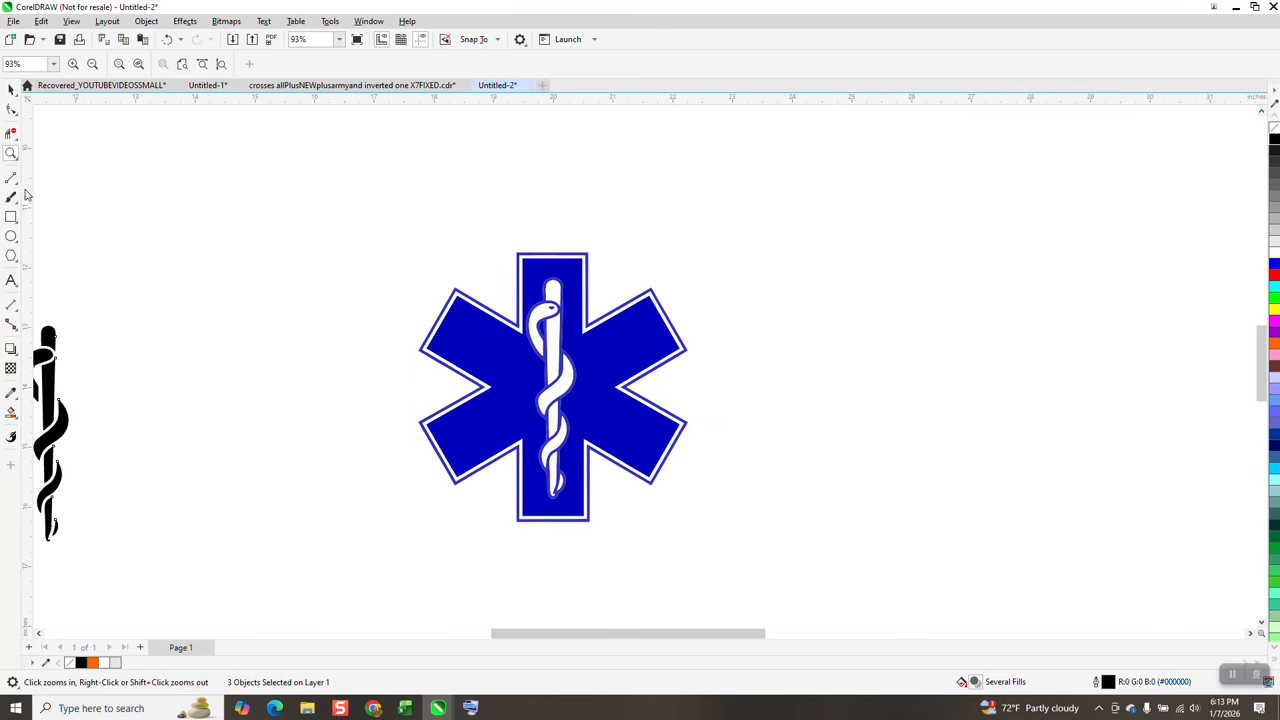
left_click(11, 217)
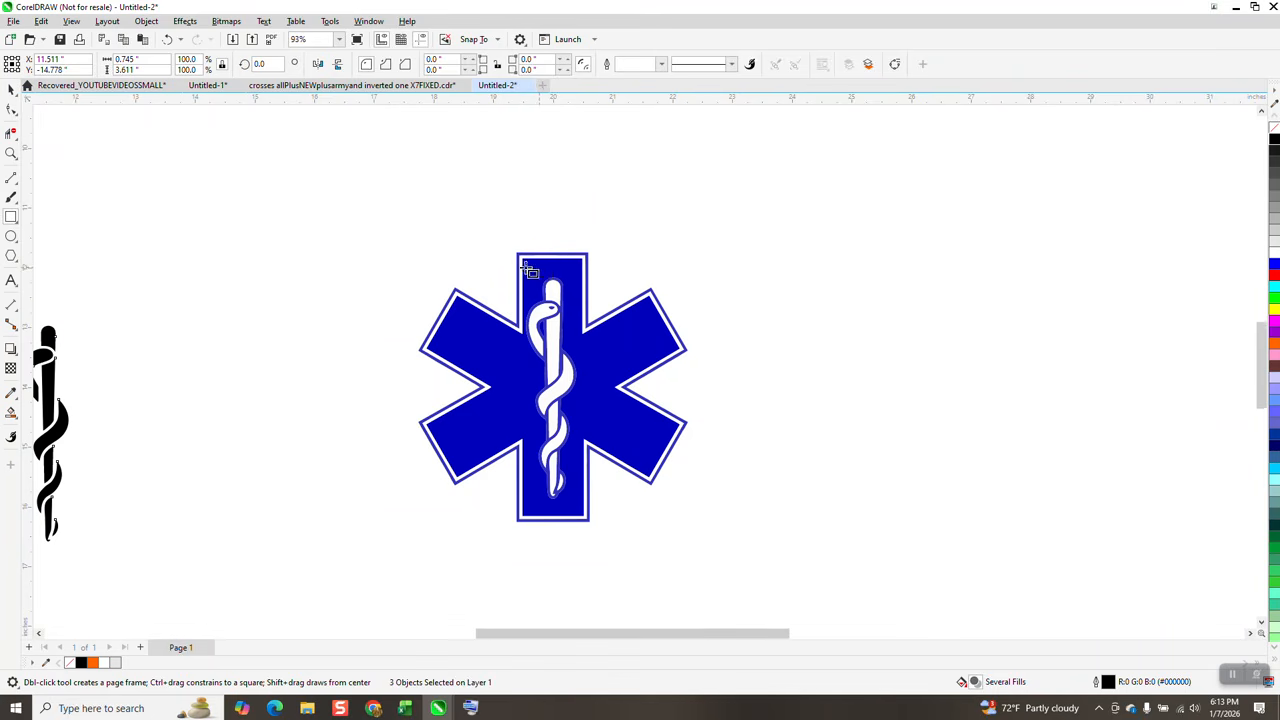
scroll(540, 265, "down", 2)
- Move the grey-and-orange logo bitmap onto the page beside the blue star, and delete the blue star at the page centre
left_click(9, 91)
scroll(803, 337, "down", 2)
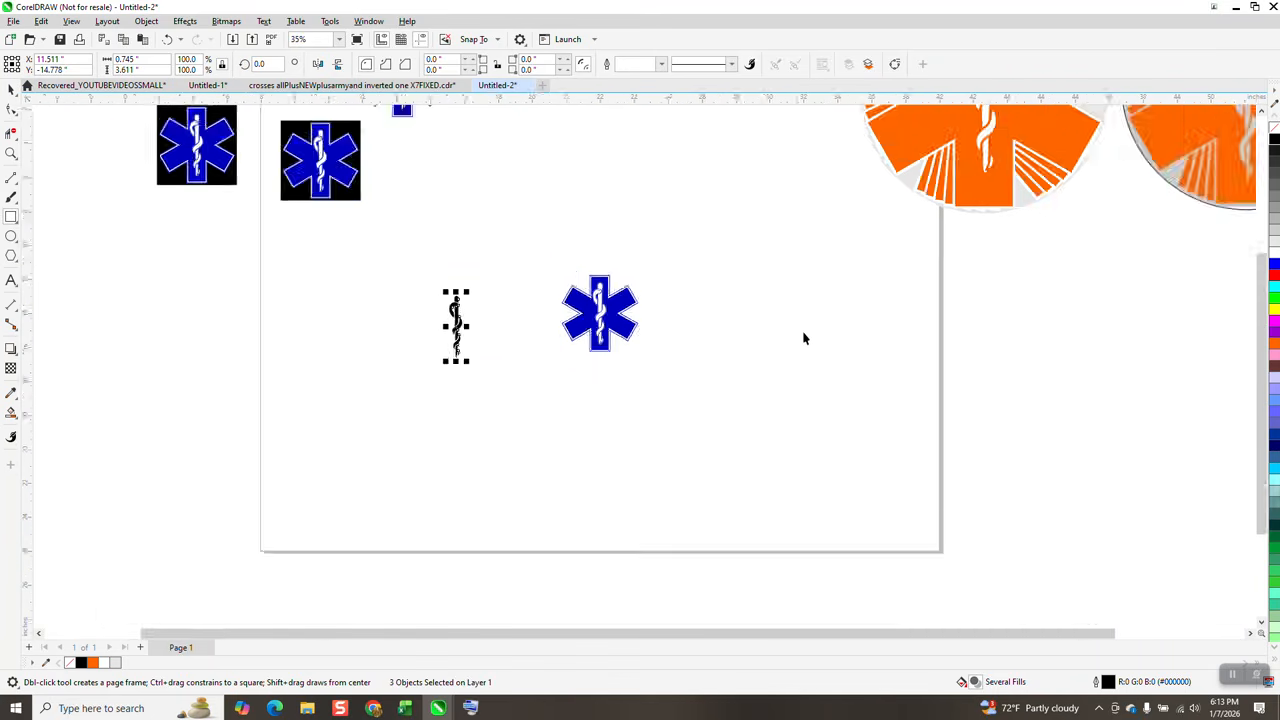
left_click_drag(1168, 195, 834, 440)
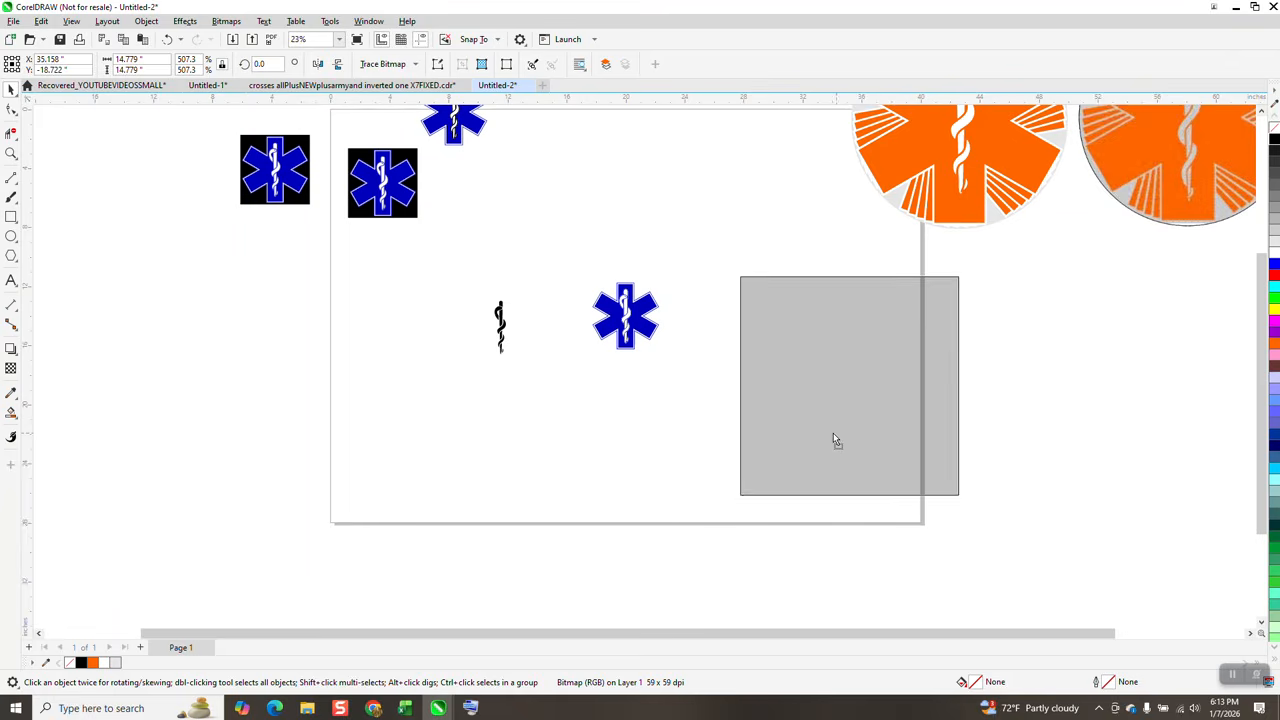
left_click(626, 318)
key("Delete")
- Delete the grey-and-orange logo bitmap, undo the deletion, and centre the bitmap on the page
left_click(823, 348)
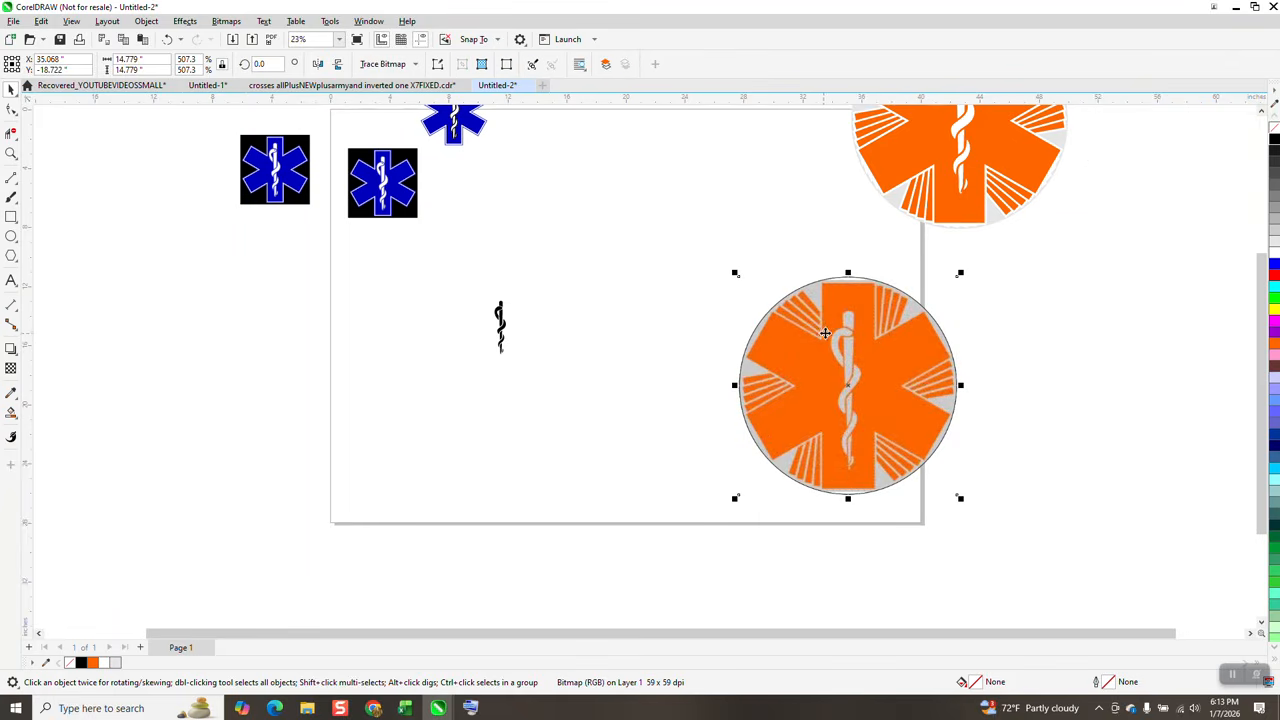
key("Delete")
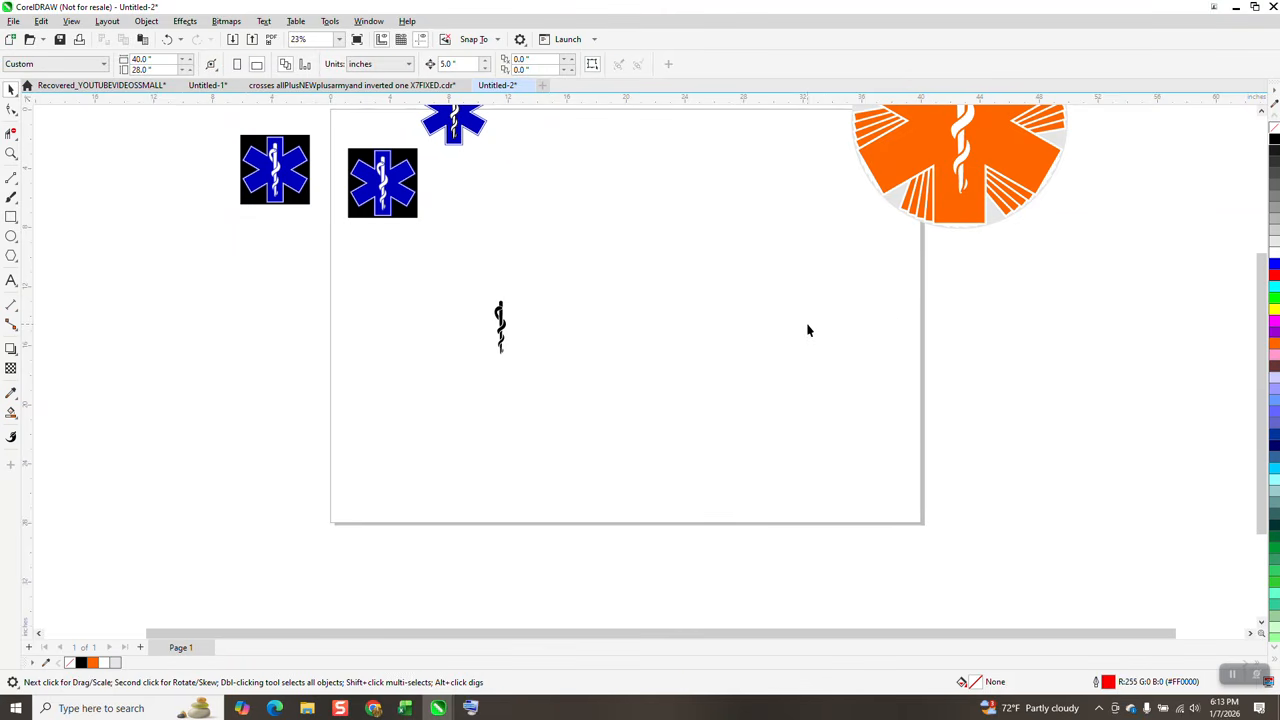
left_click(141, 39)
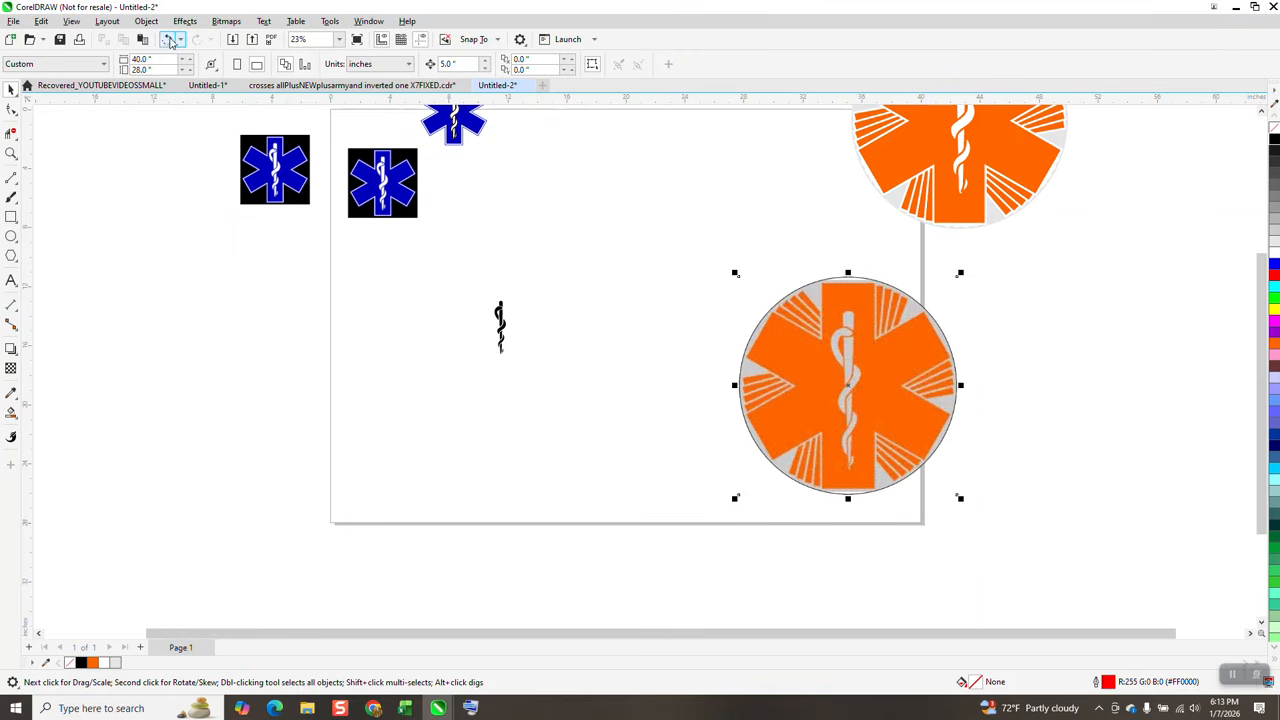
key("p")
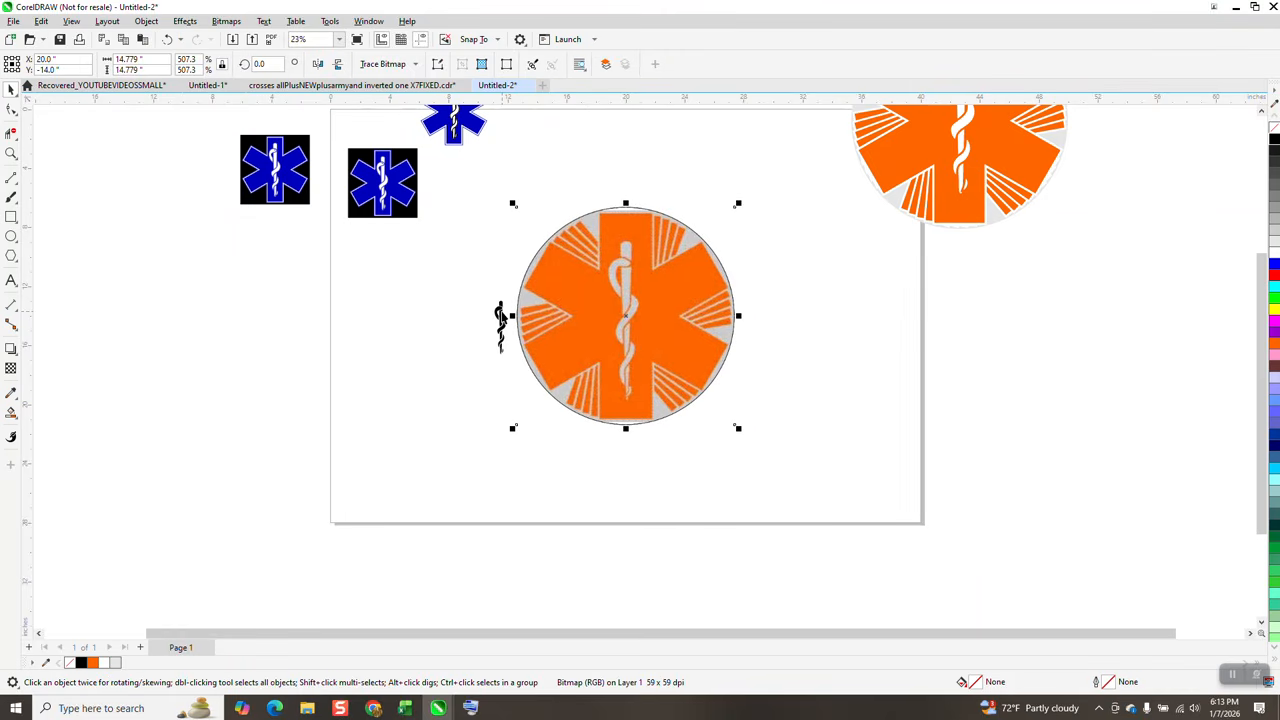
- Move the black staff group away from the logo and try a page-centred circle about 15.24" across around the bitmap
left_click_drag(500, 318, 428, 318)
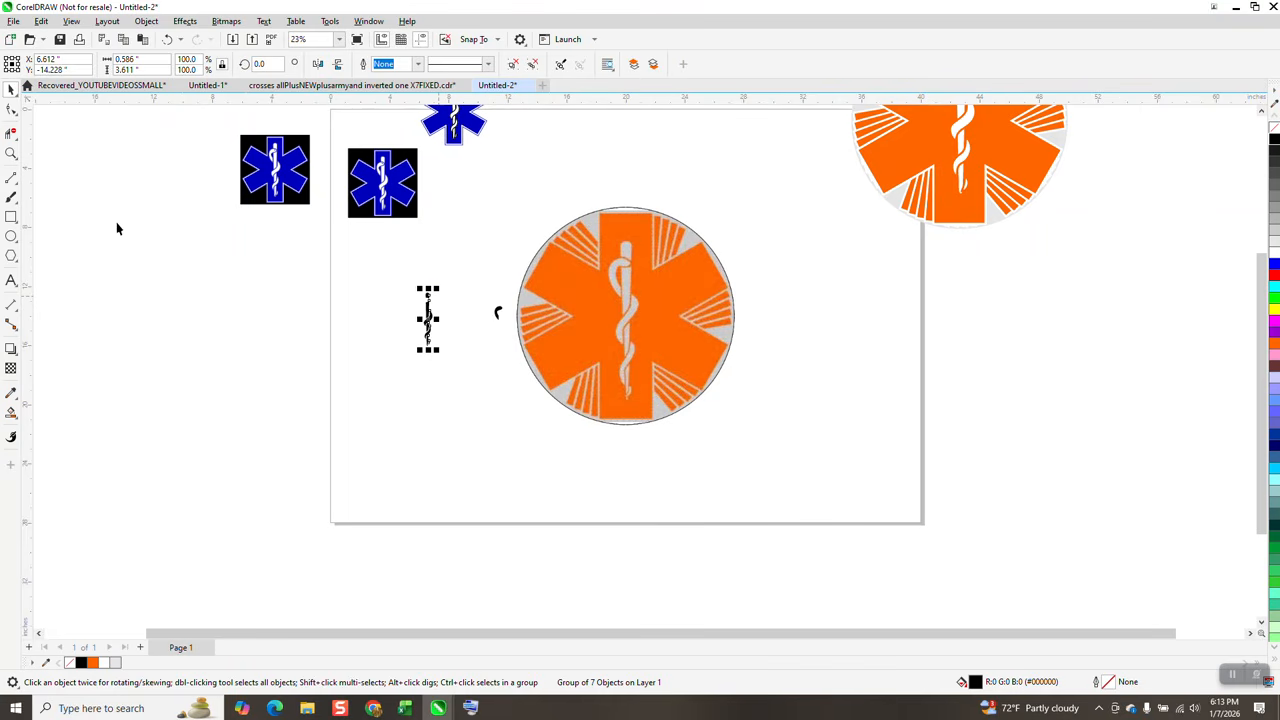
left_click(12, 236)
left_click_drag(906, 273, 766, 500)
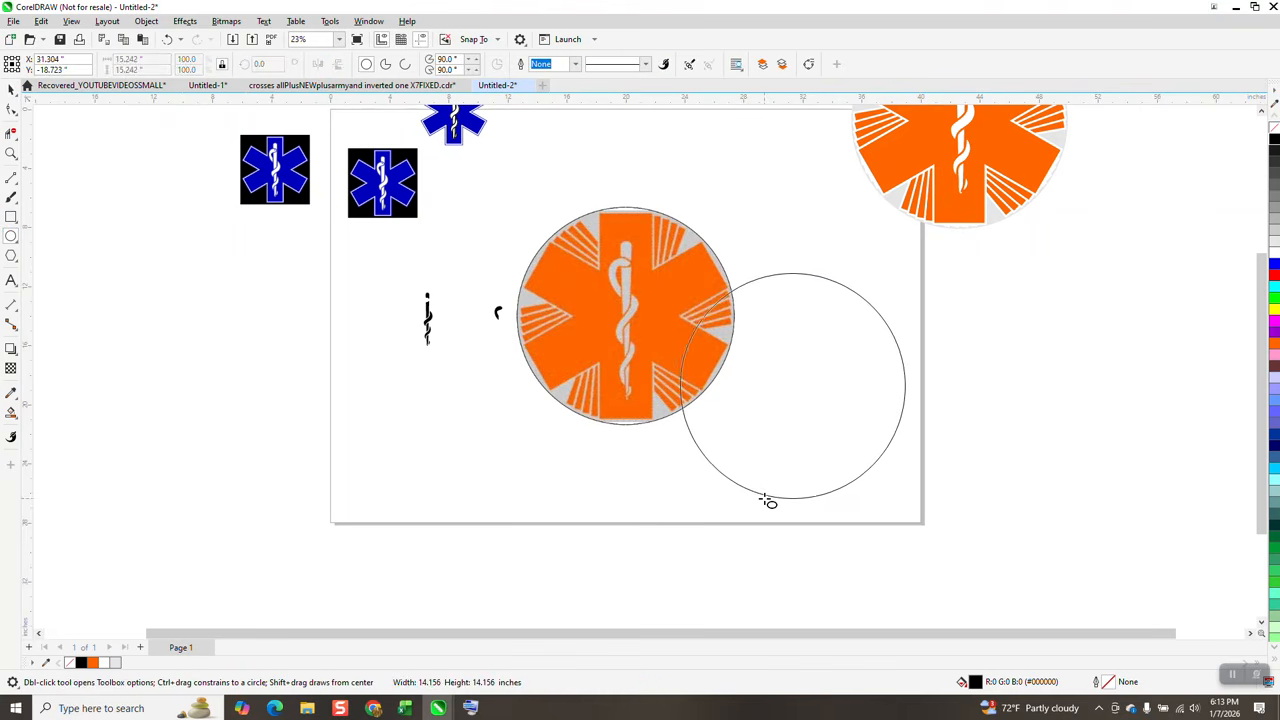
key("p")
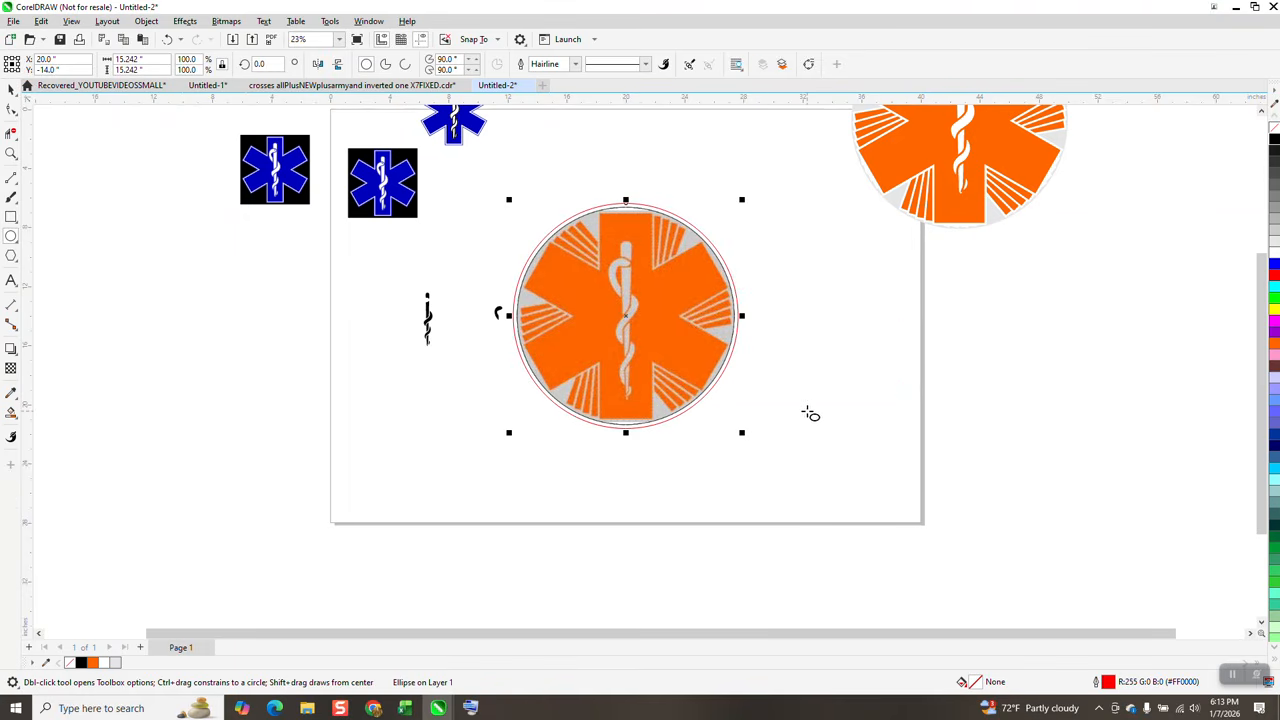
key("Escape")
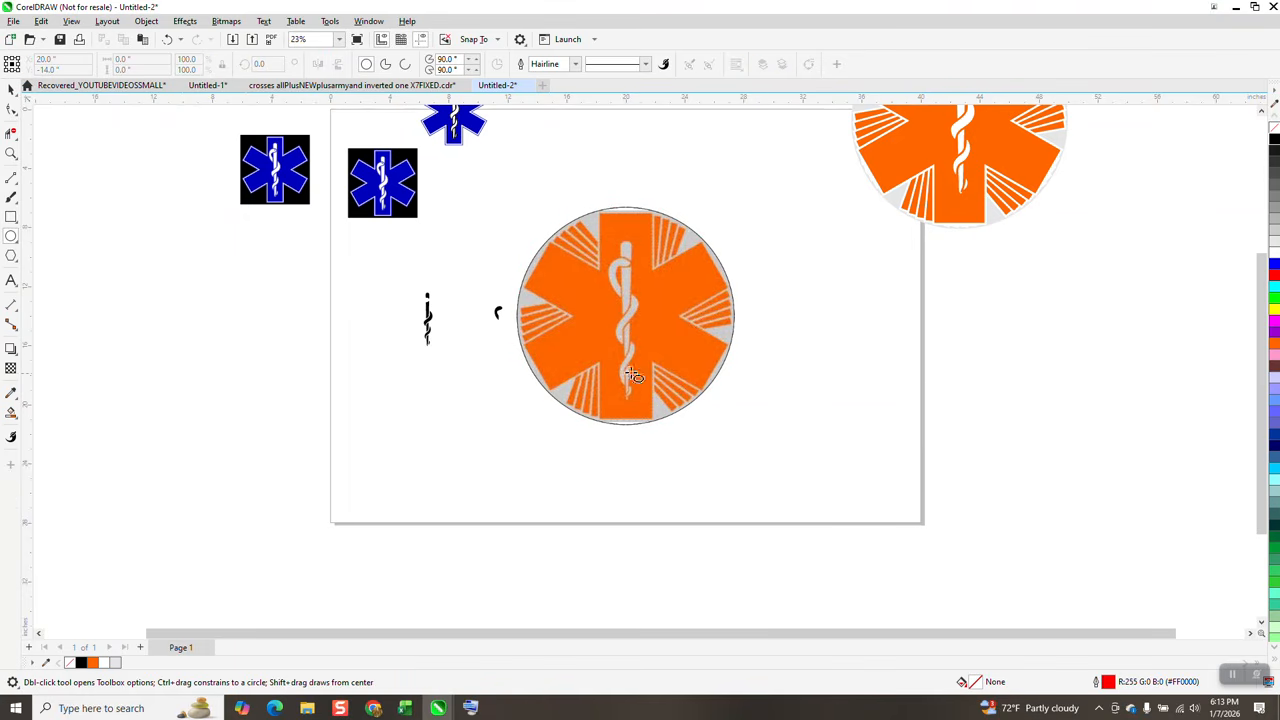
- Move the separate black snake-head piece back onto the staff
left_click(11, 153)
left_click_drag(812, 475, 812, 475)
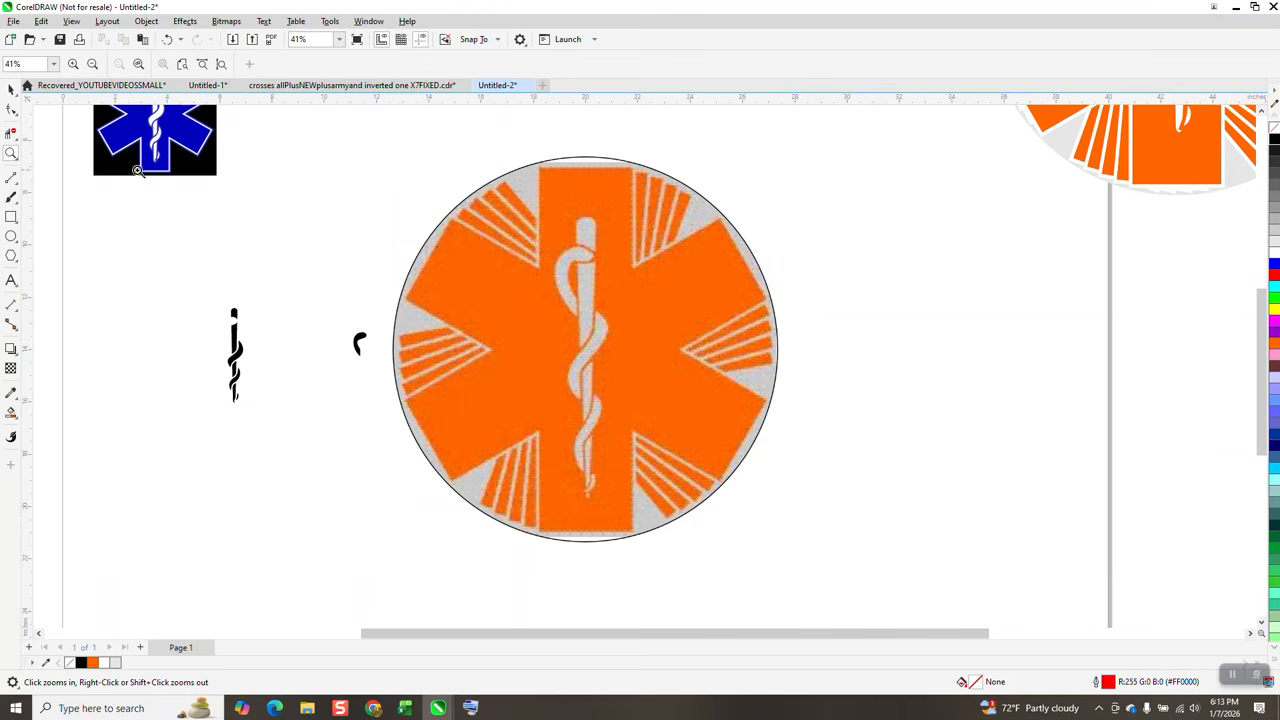
left_click(12, 89)
left_click_drag(346, 280, 232, 344)
key("Escape")
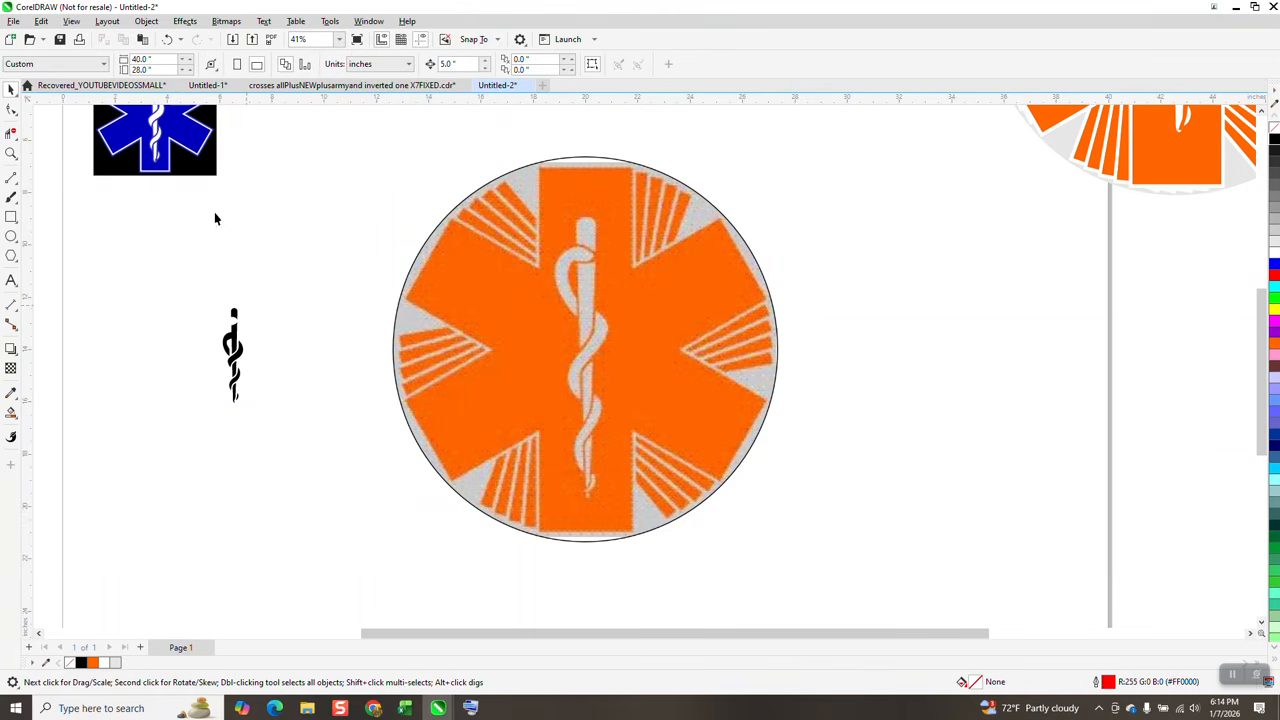
- Undo the snake-head move, the circle and the staff group's move
left_click(167, 39)
left_click(167, 39)
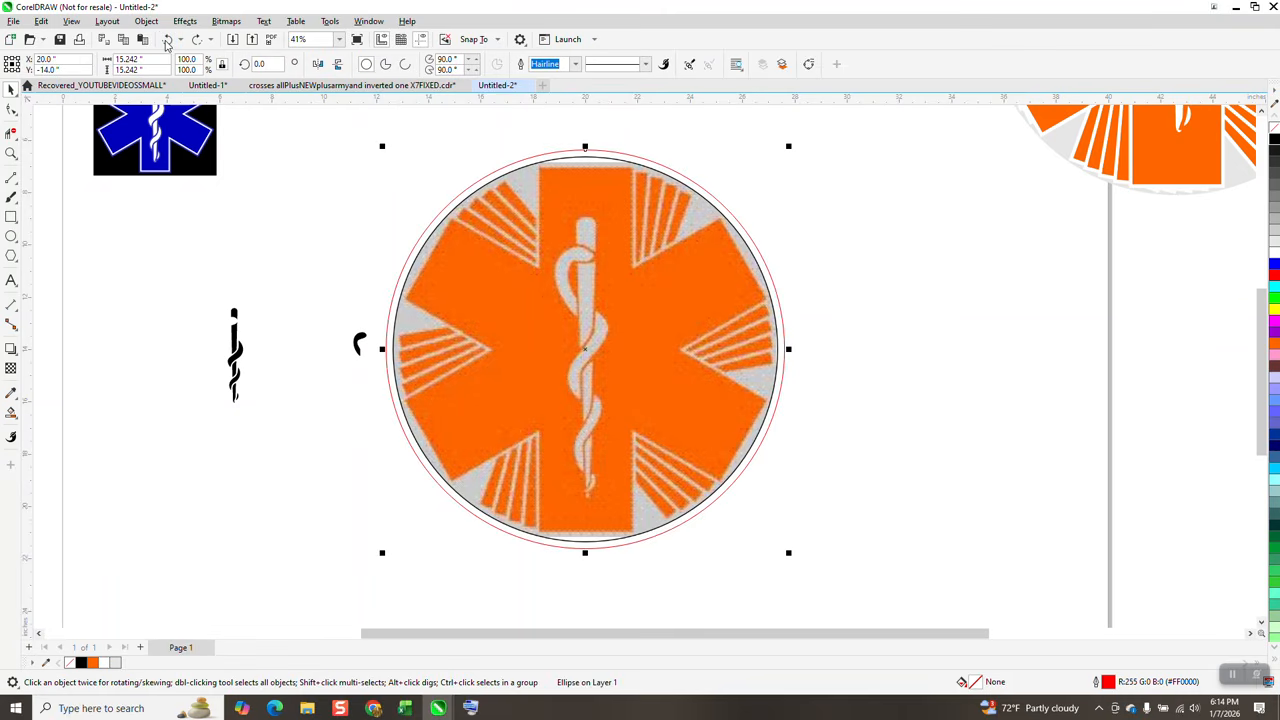
left_click(167, 39)
left_click(167, 39)
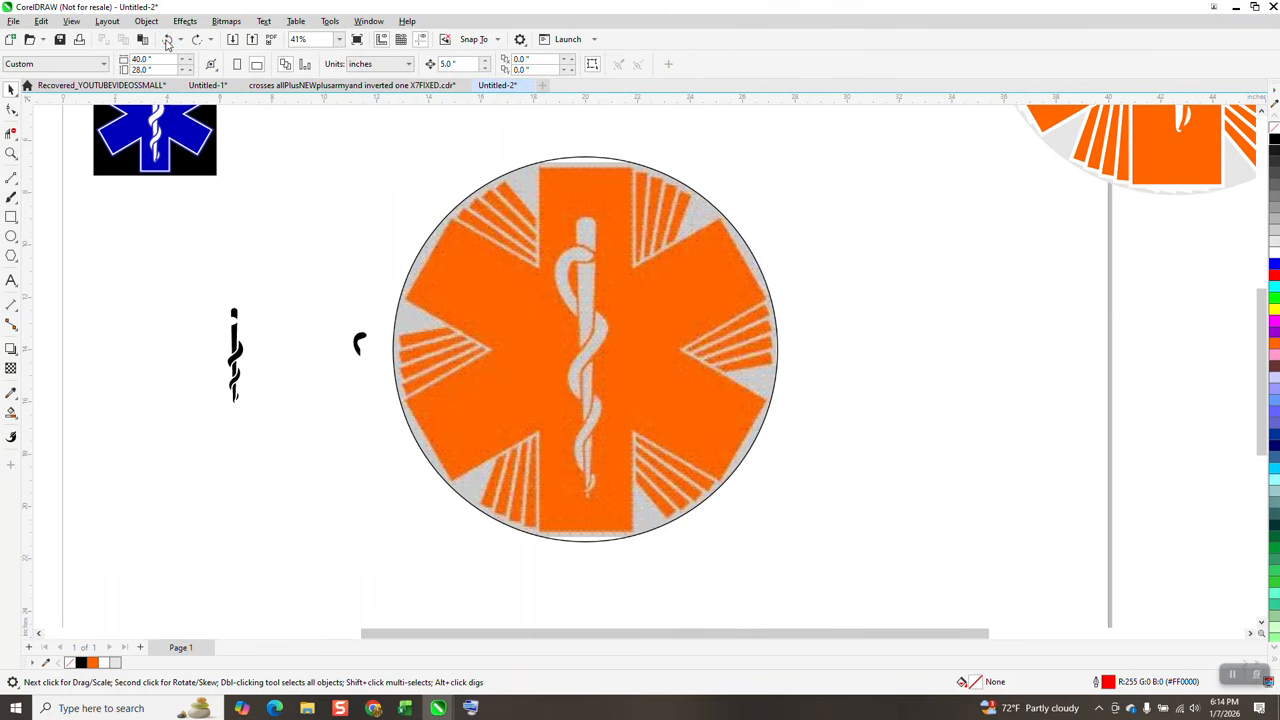
left_click(167, 39)
- Group all black snake-and-staff pieces and move the group away from the logo bitmap to about X 6.36", Y -14.57"
left_click_drag(330, 272, 417, 410)
key("ctrl+g")
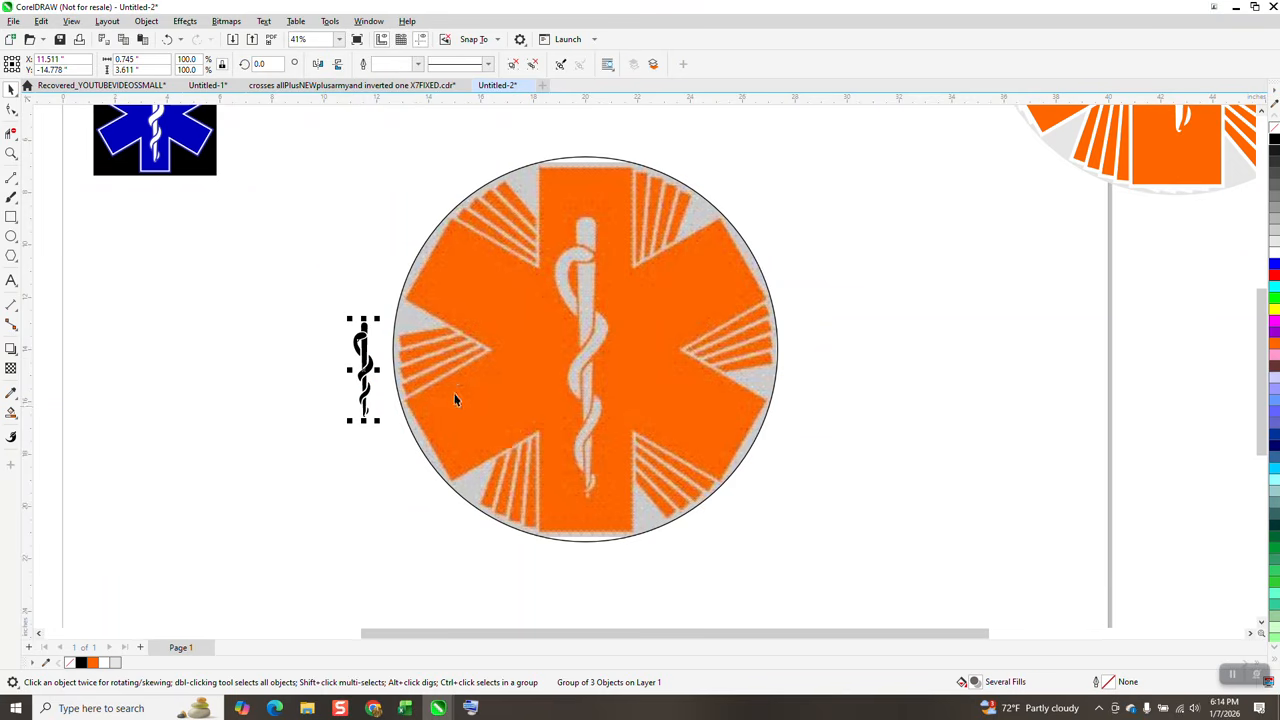
left_click_drag(365, 366, 230, 361)
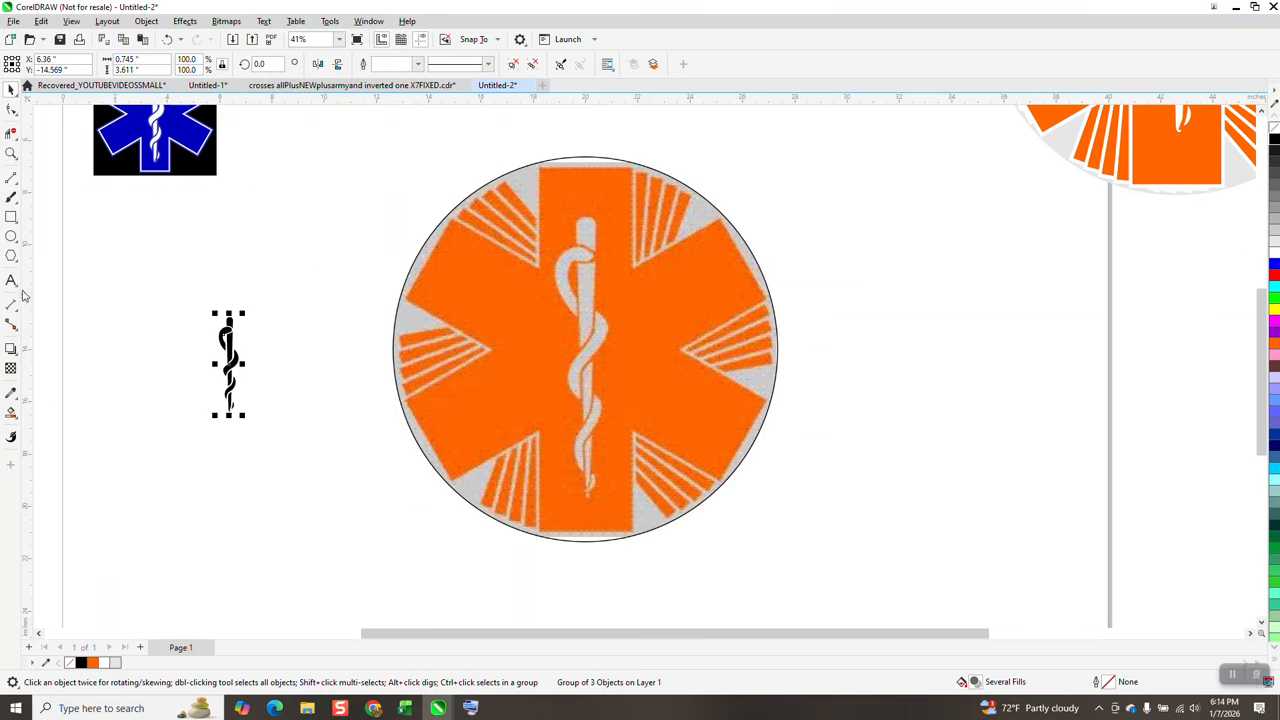
- Draw a rectangle about 3.47" by 13.97" over the logo's vertical bar and give it a black outline
left_click(17, 223)
left_click(60, 211)
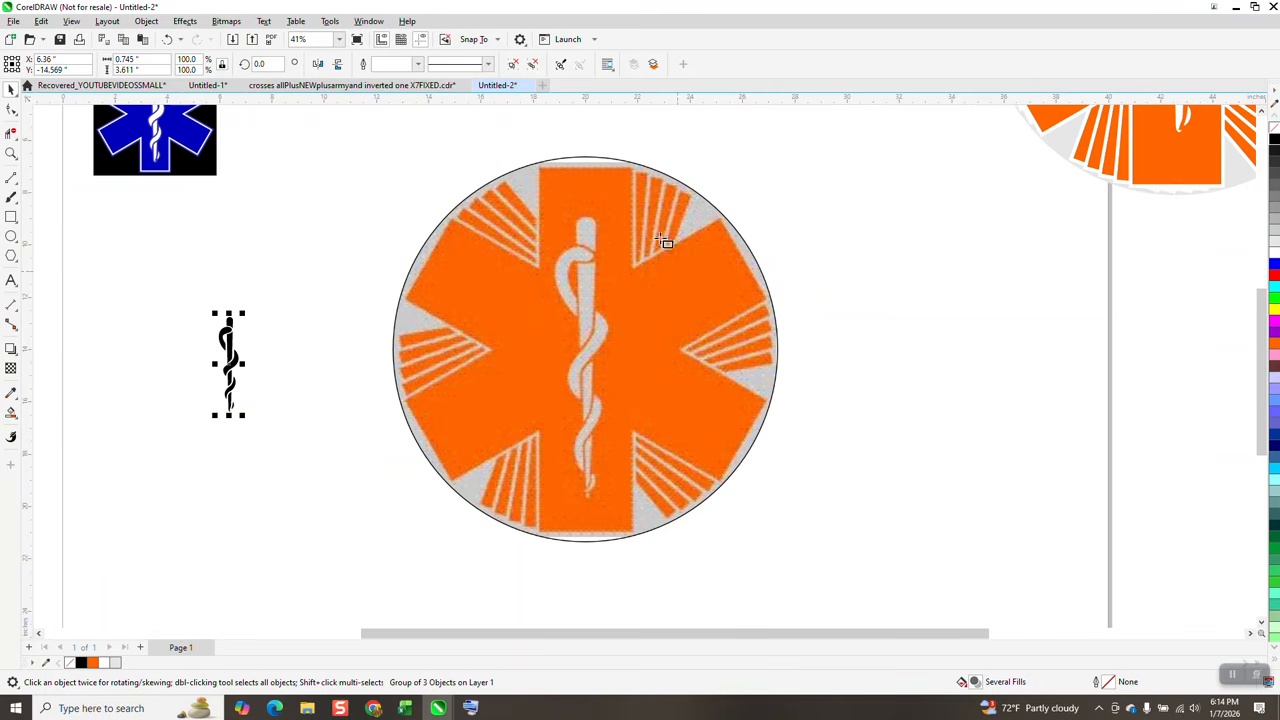
left_click_drag(541, 168, 635, 536)
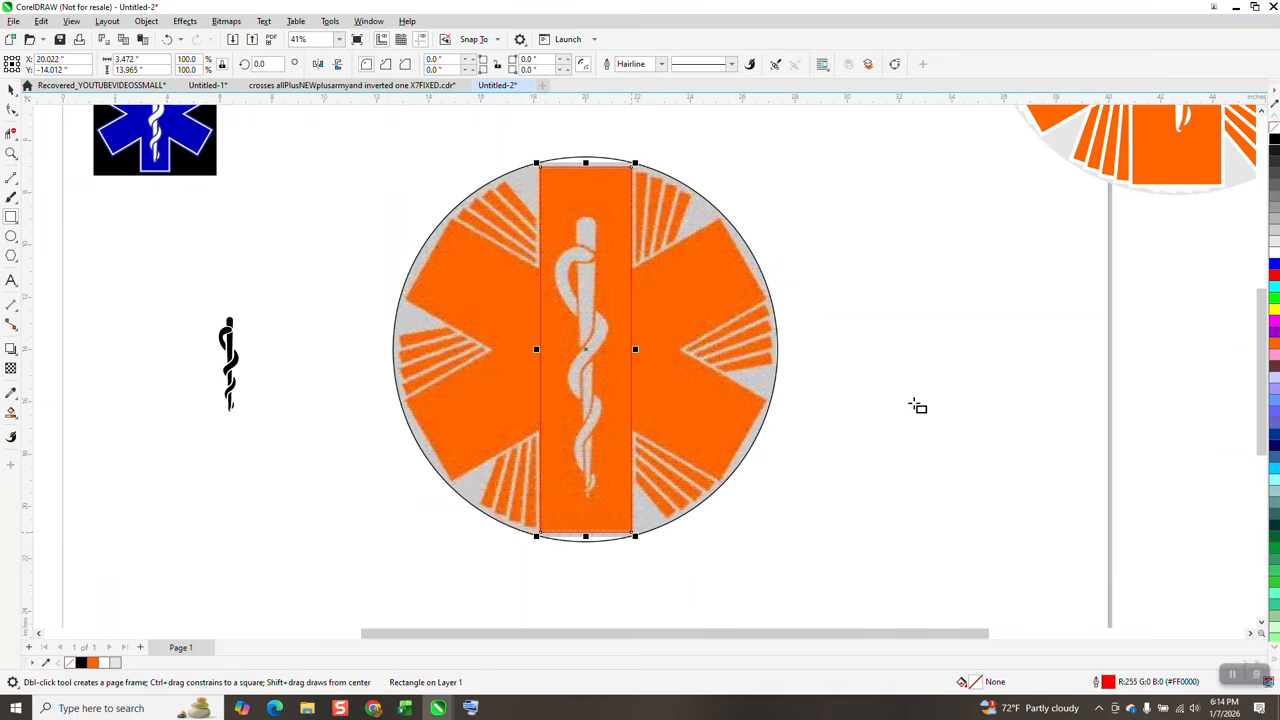
right_click(1275, 143)
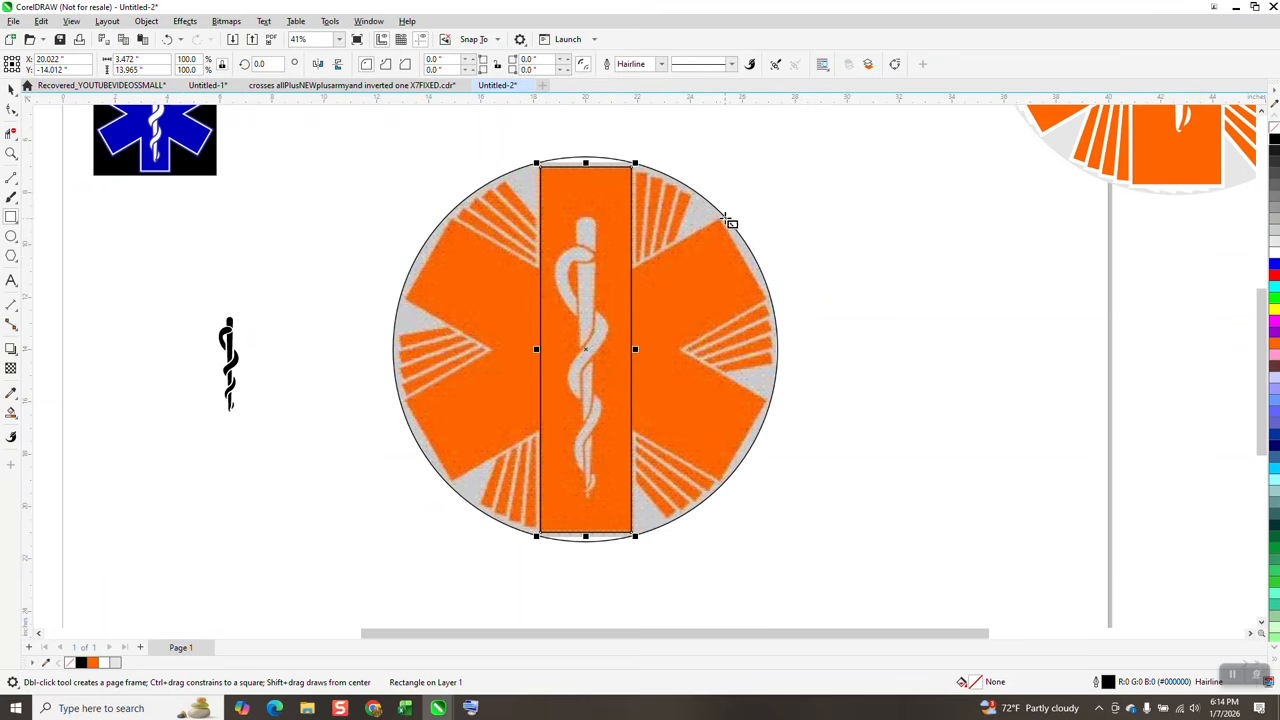
- Create copies of the vertical rectangle rotated to 60° and 120° to cover the star's diagonal bars
left_click(260, 64)
key("Return")
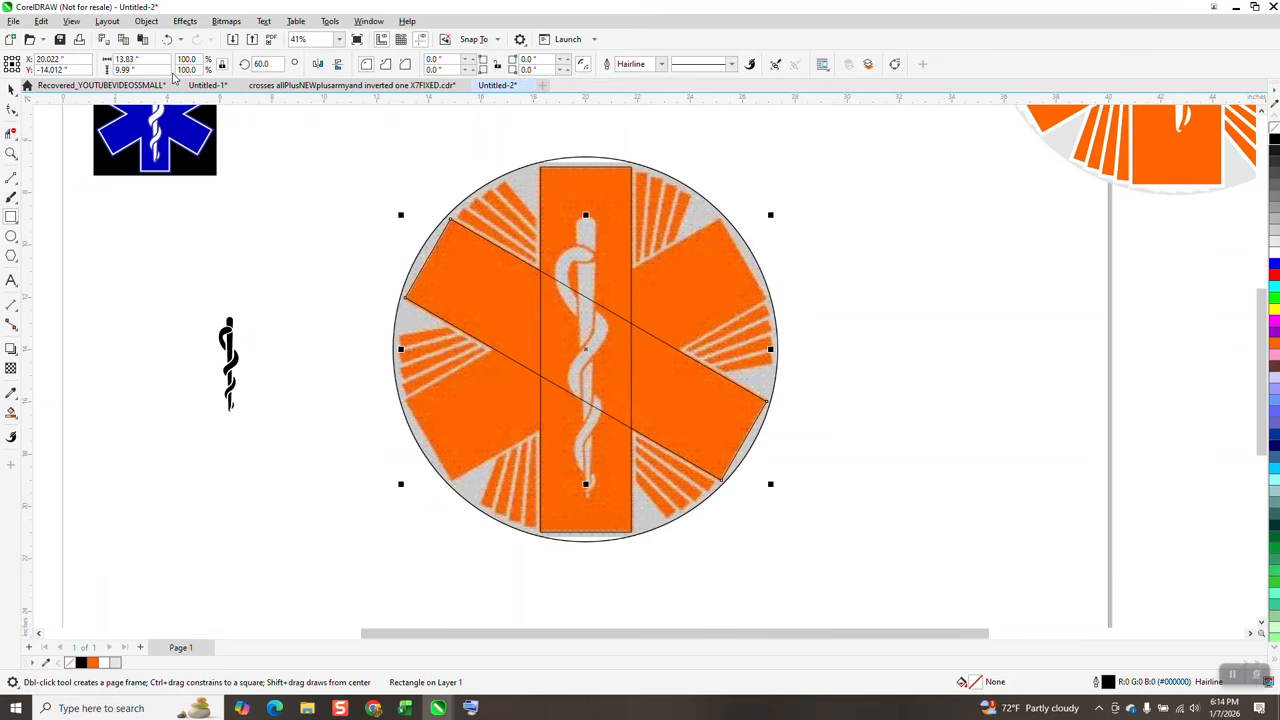
type("120")
key("Return")
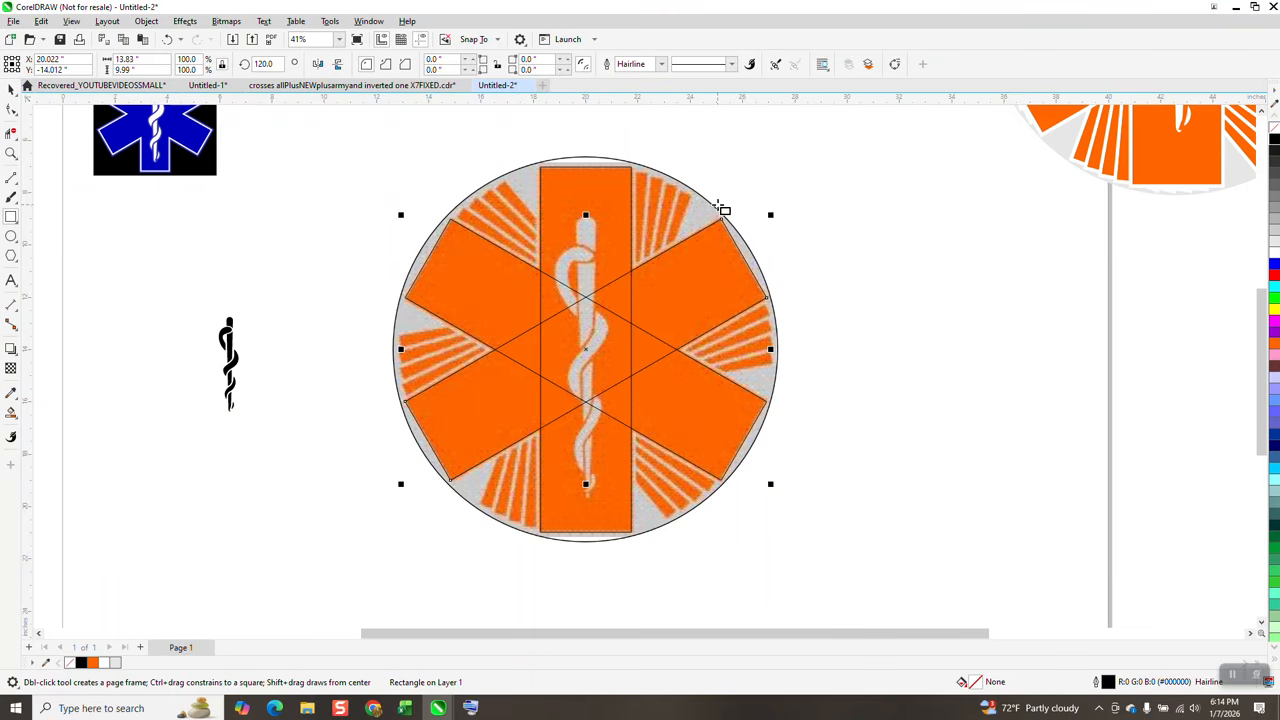
- Move the grey-and-orange logo bitmap 20" to the right, clear of the three crossed rectangles
left_click(11, 88)
left_click(708, 180)
left_click(682, 186)
key("Right")
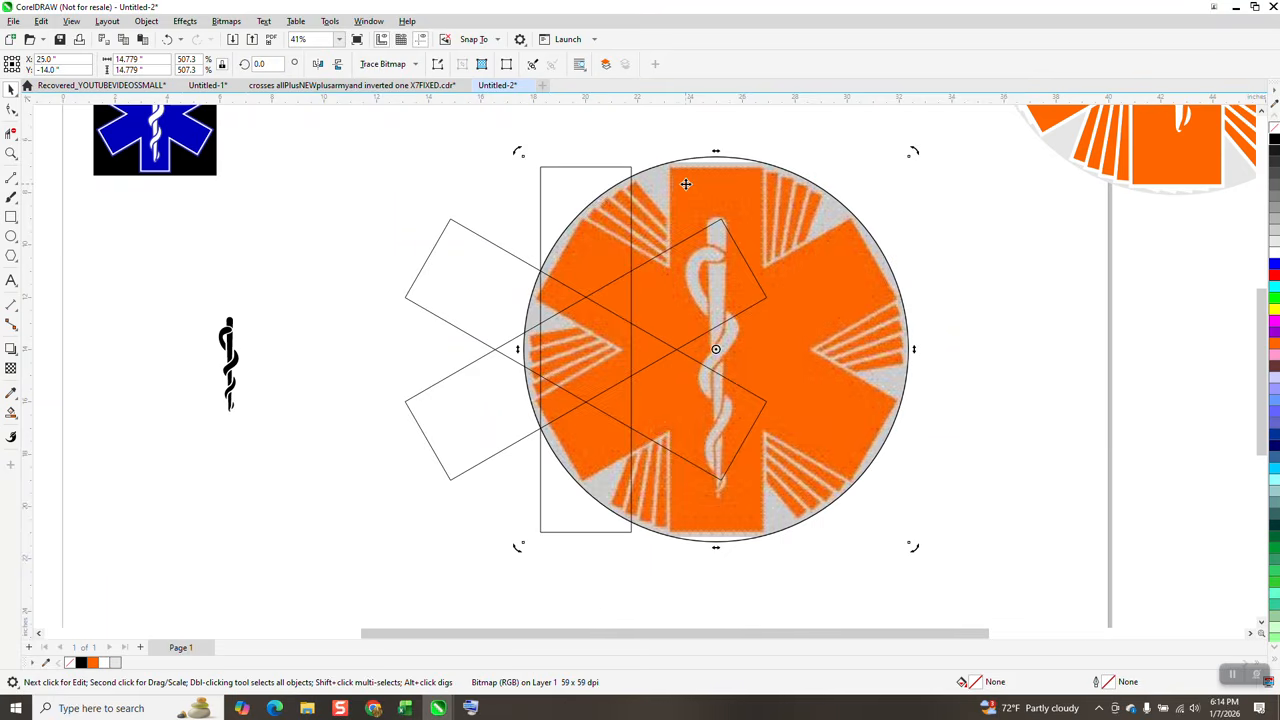
key("Right")
key("Right")
key("Right")
- Weld the three crossed rectangles into one star shape and set its outline width to 8.0 pt
left_click_drag(373, 137, 860, 551)
left_click(389, 64)
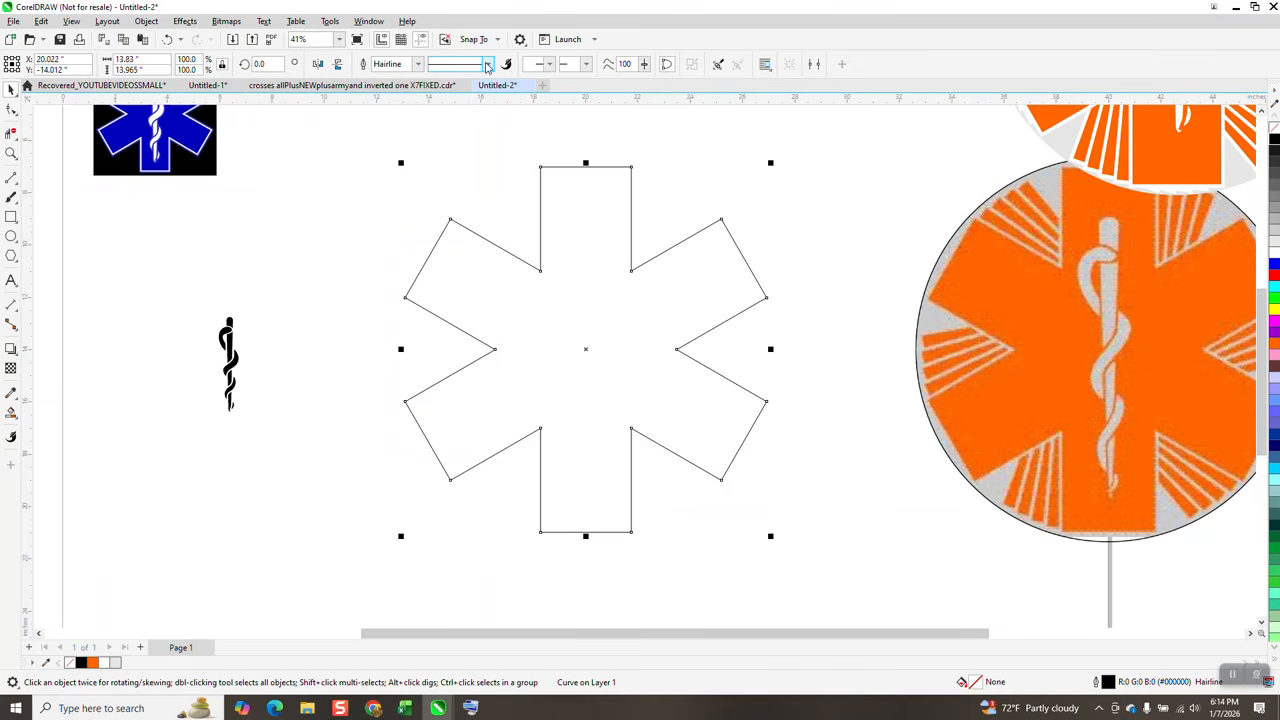
left_click(419, 64)
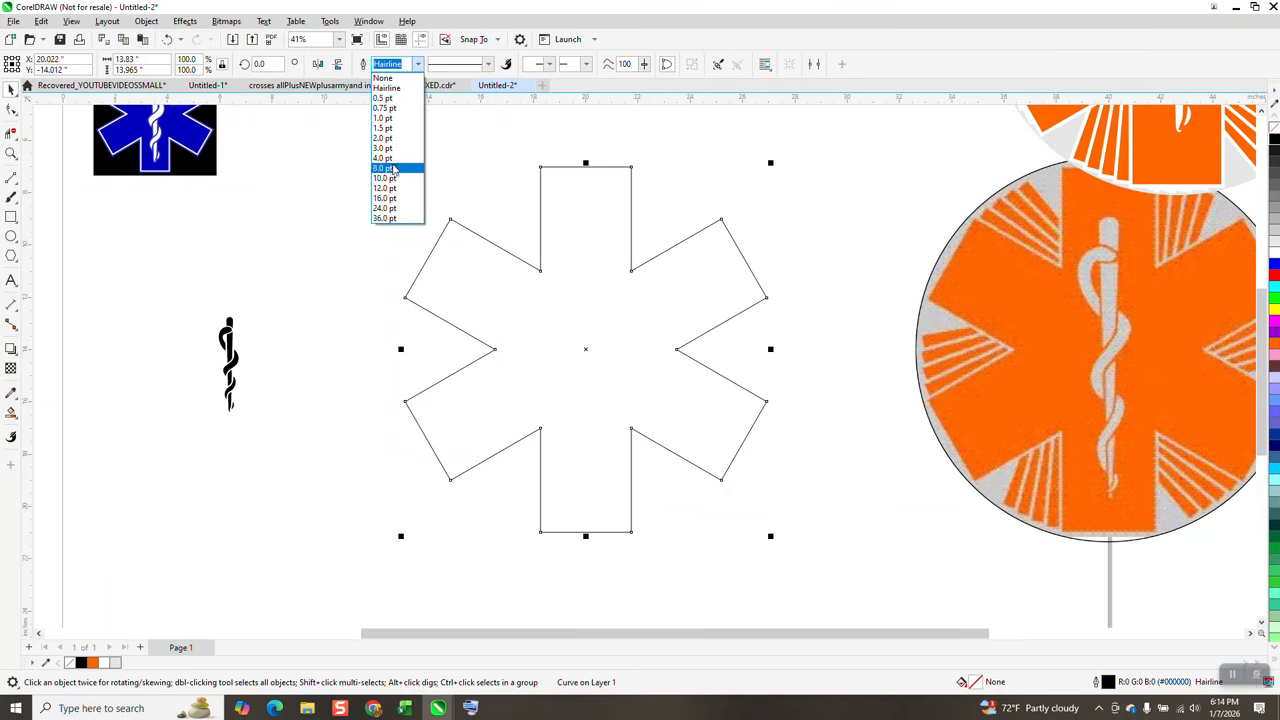
left_click(392, 168)
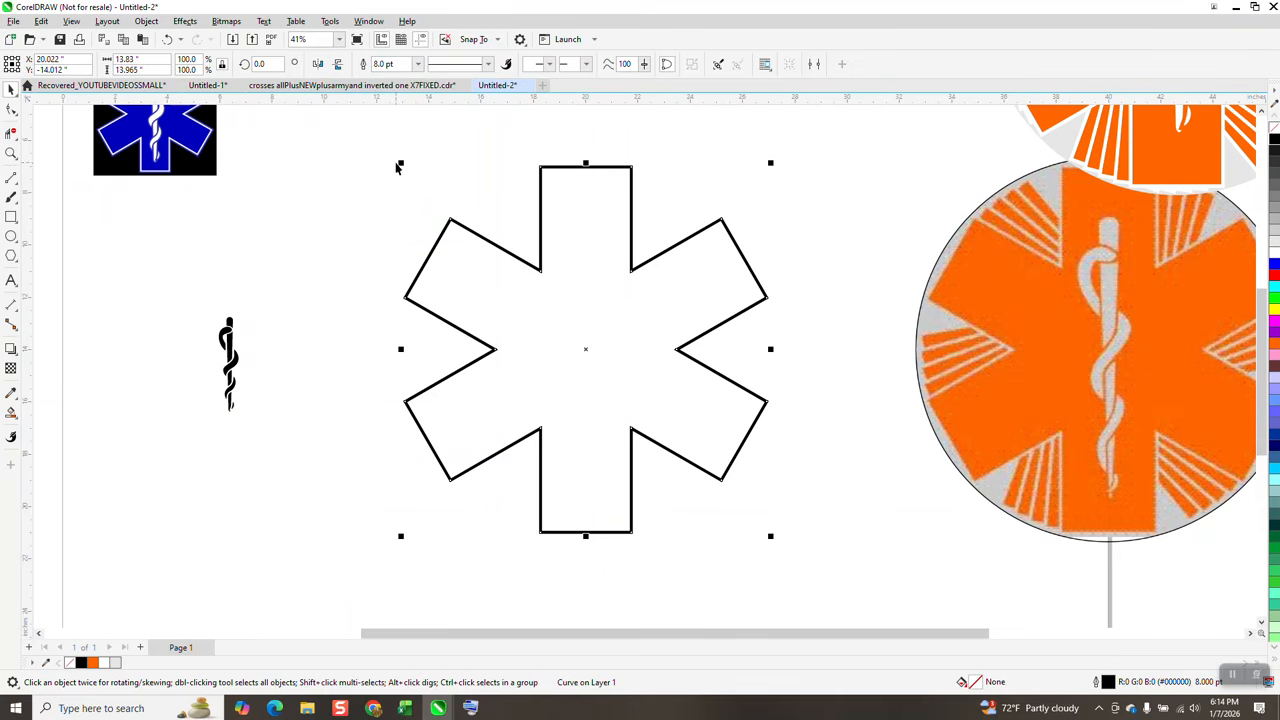
- Convert the star's outline to an object and colour it 10% Black
left_click(147, 21)
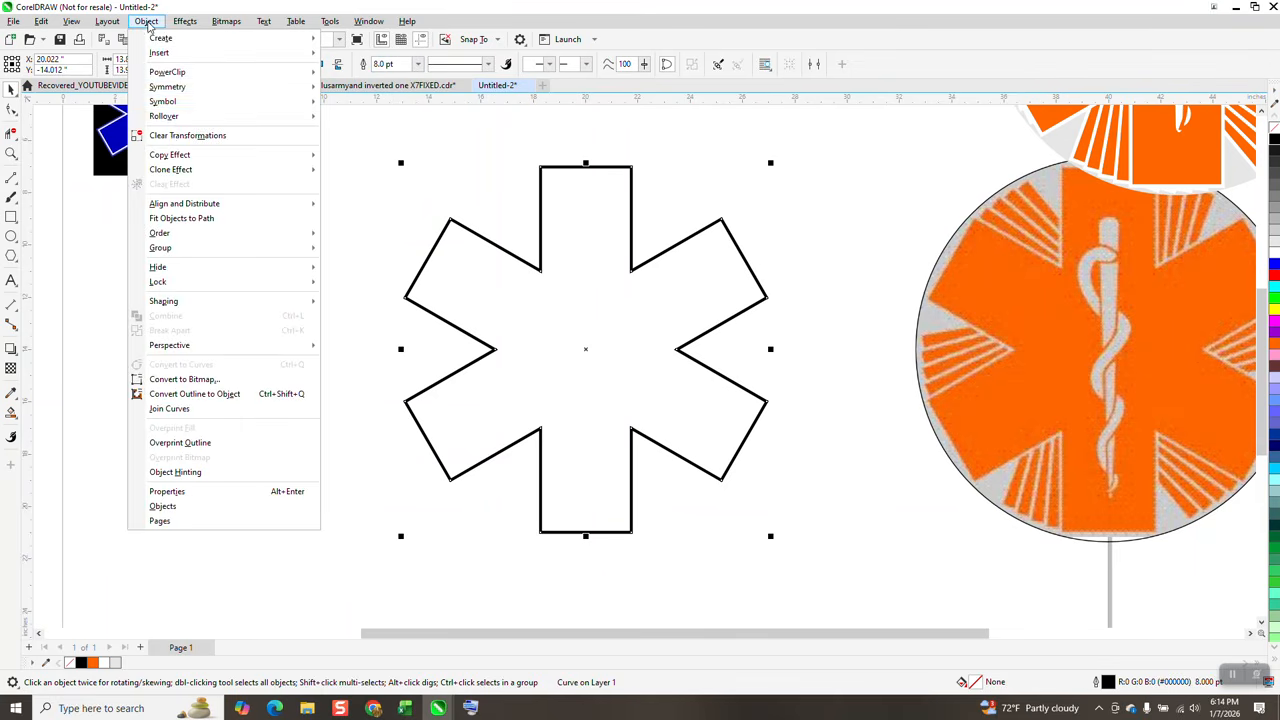
left_click(212, 394)
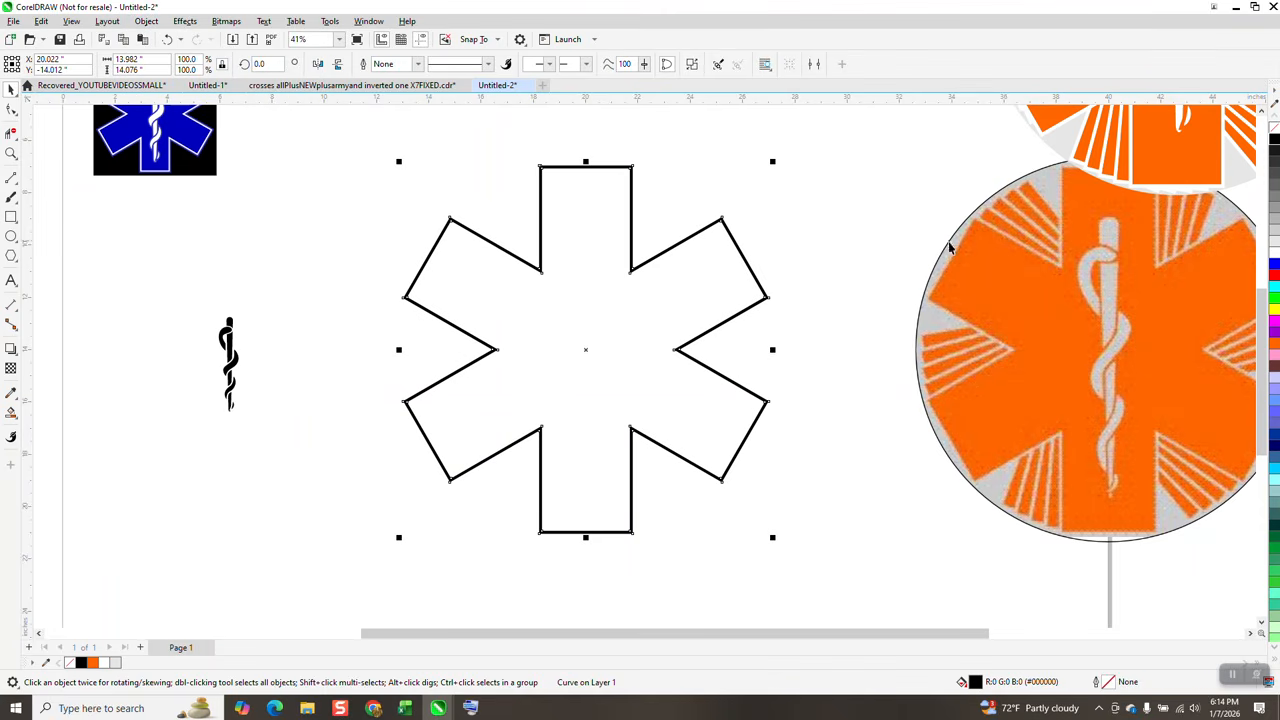
right_click(1274, 245)
- Draw a black-filled rectangle about 21.8" by 18" around the star outline and send it behind the star
scroll(290, 193, "down", 1)
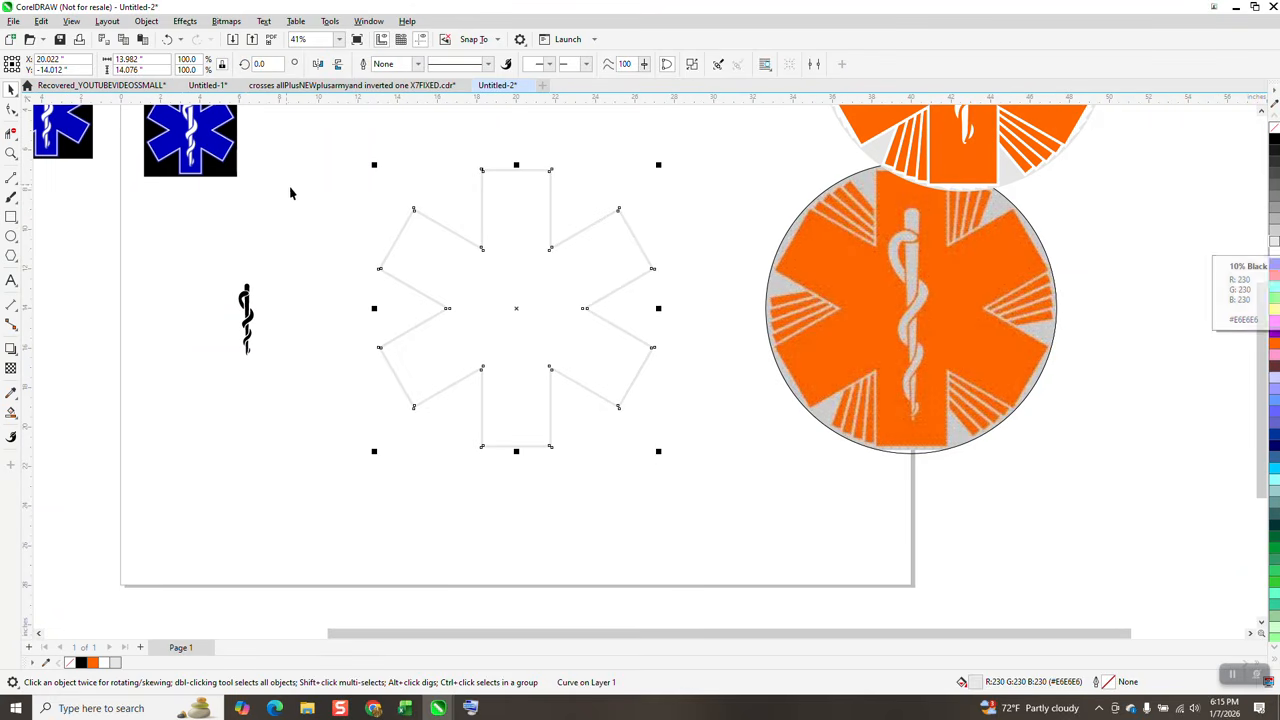
left_click(11, 217)
left_click_drag(306, 137, 740, 496)
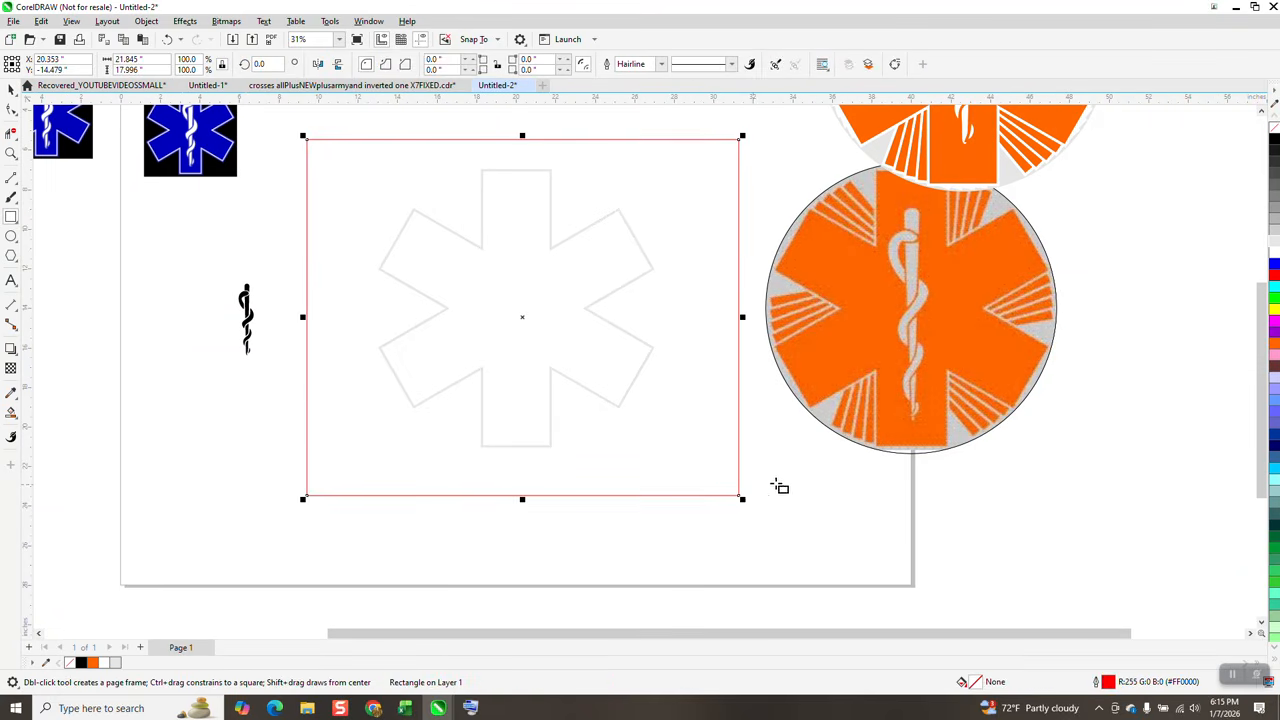
left_click(1275, 145)
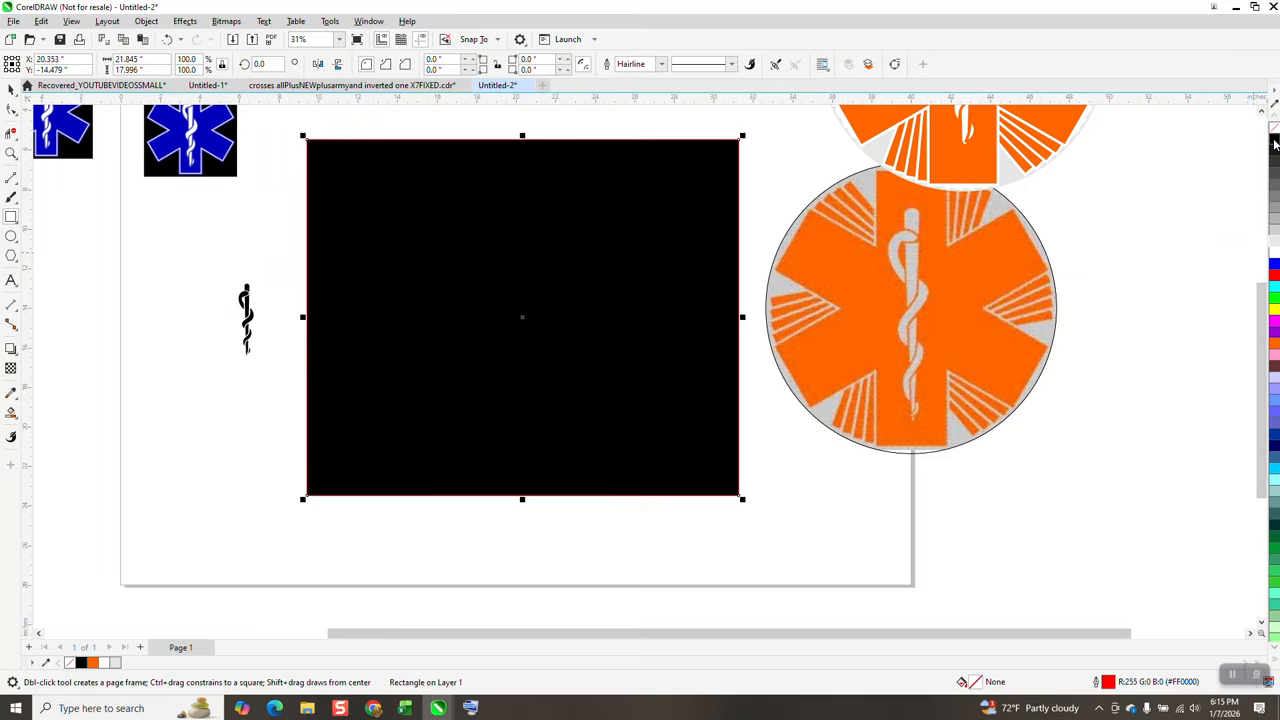
left_click(146, 21)
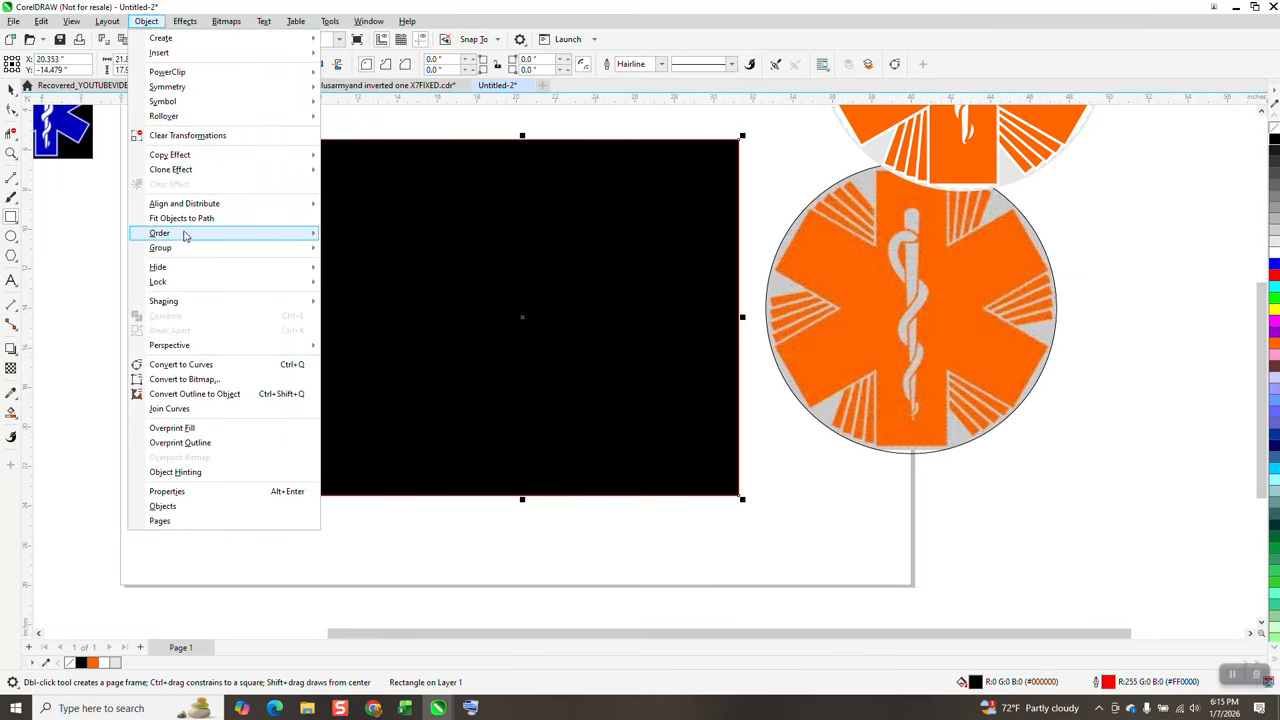
mouse_move(190, 233)
left_click(350, 250)
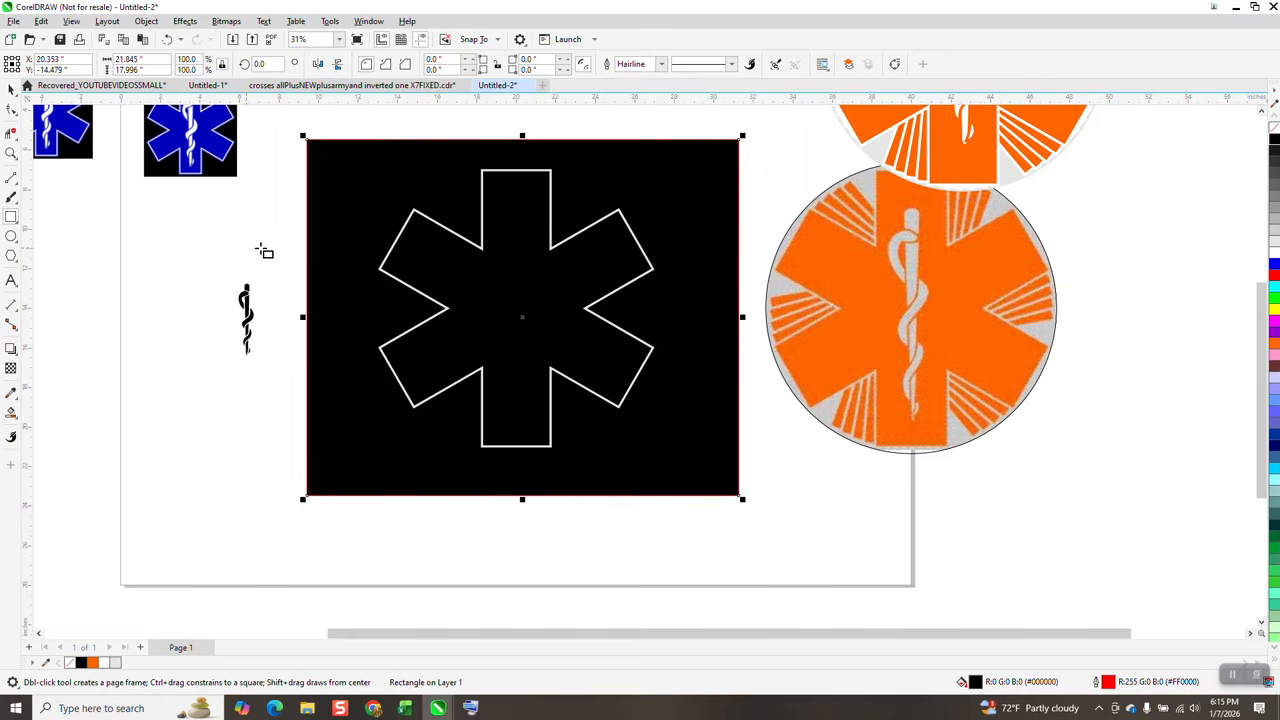
left_click(11, 153)
left_click_drag(485, 162, 547, 188)
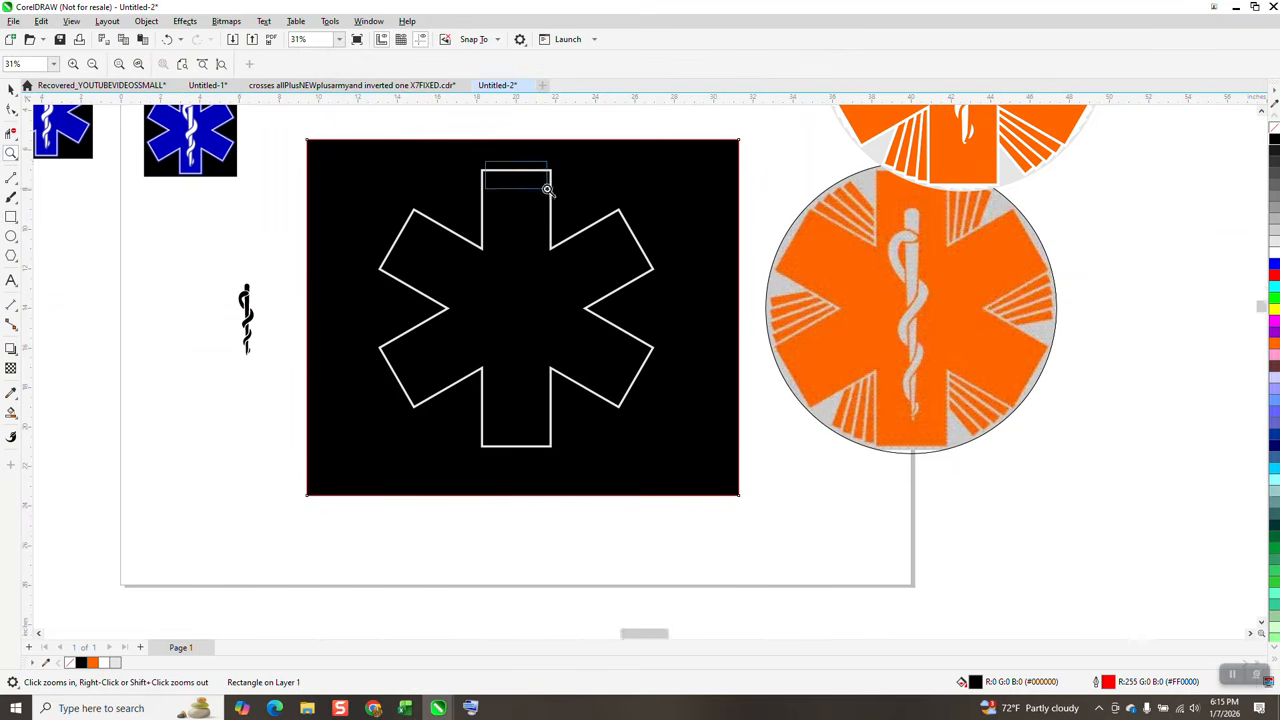
scroll(519, 179, "down", 6)
scroll(491, 233, "down", 4)
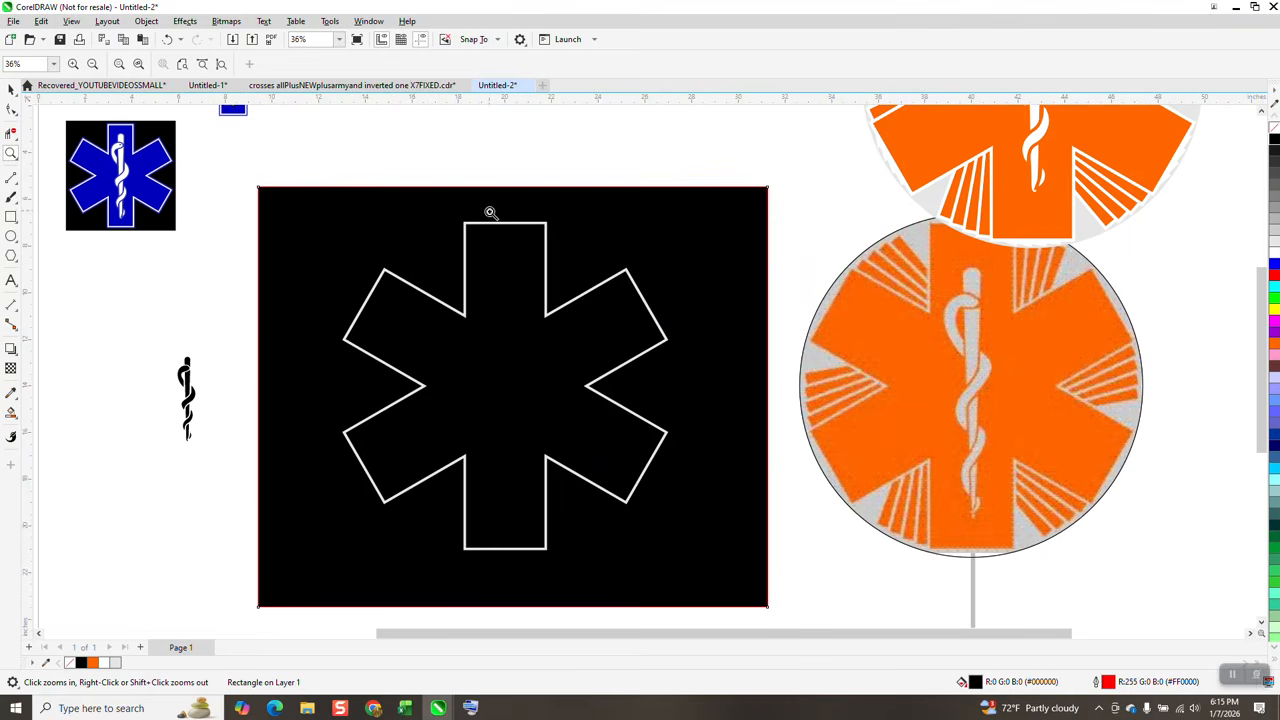
left_click(12, 90)
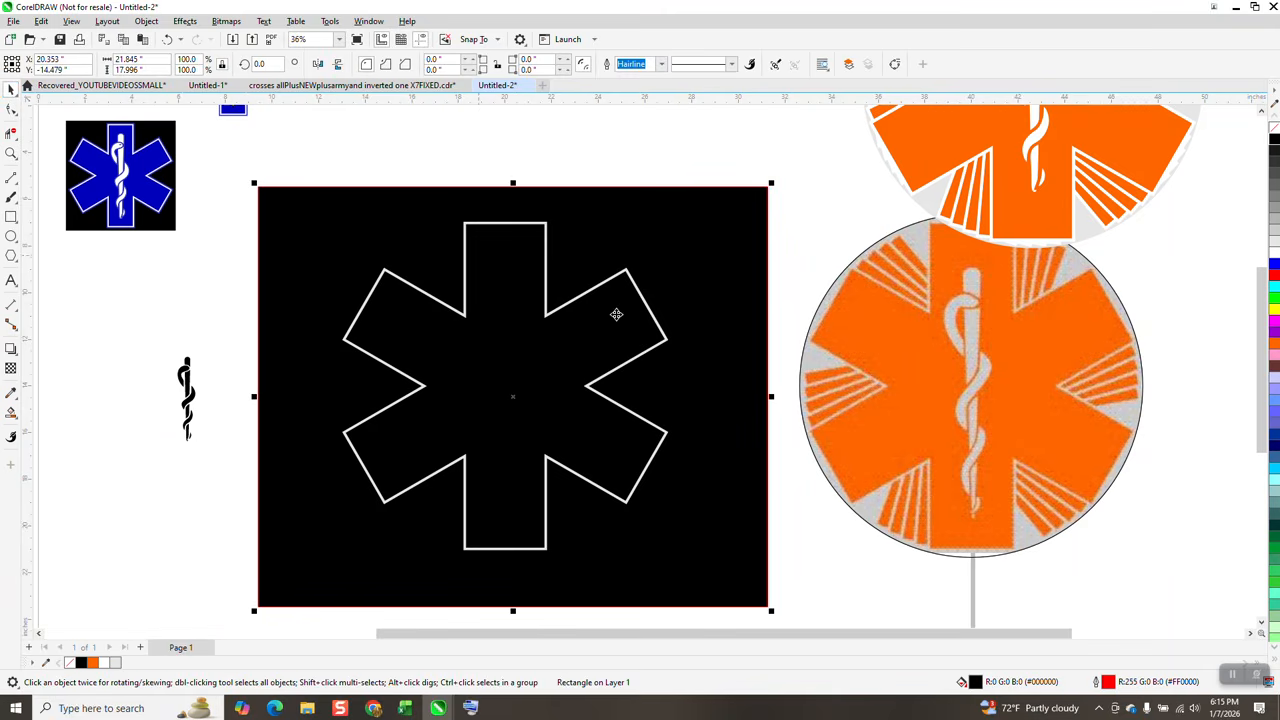
scroll(557, 327, "down", 1)
scroll(557, 327, "down", 2)
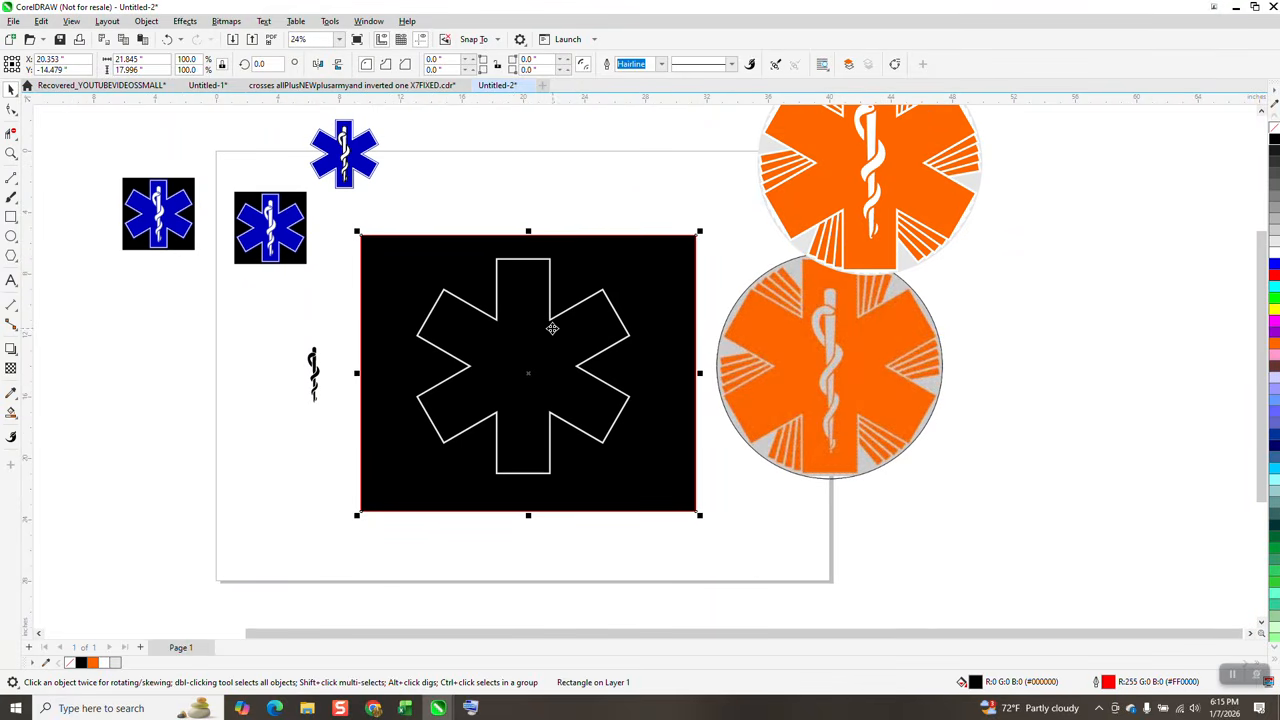
- Try a duplicate of the light grey star outline rotated to 355 degrees, and delete that duplicate
left_click(525, 212)
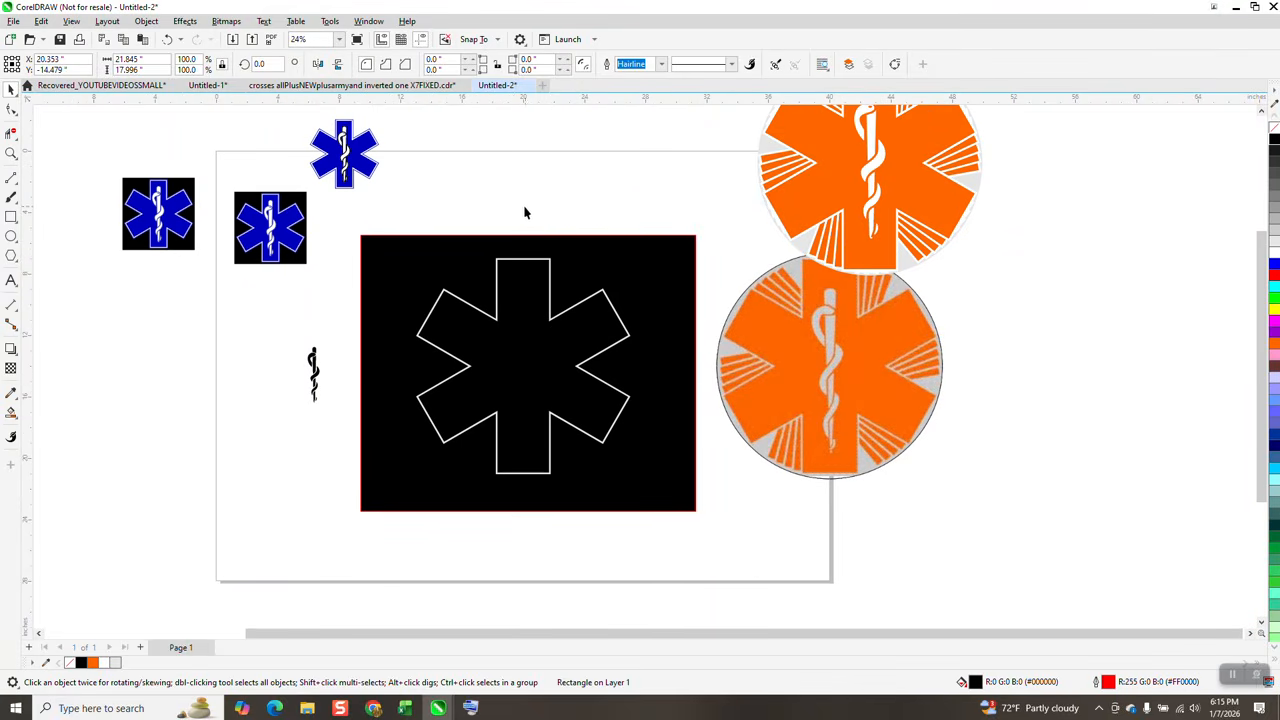
left_click(548, 266)
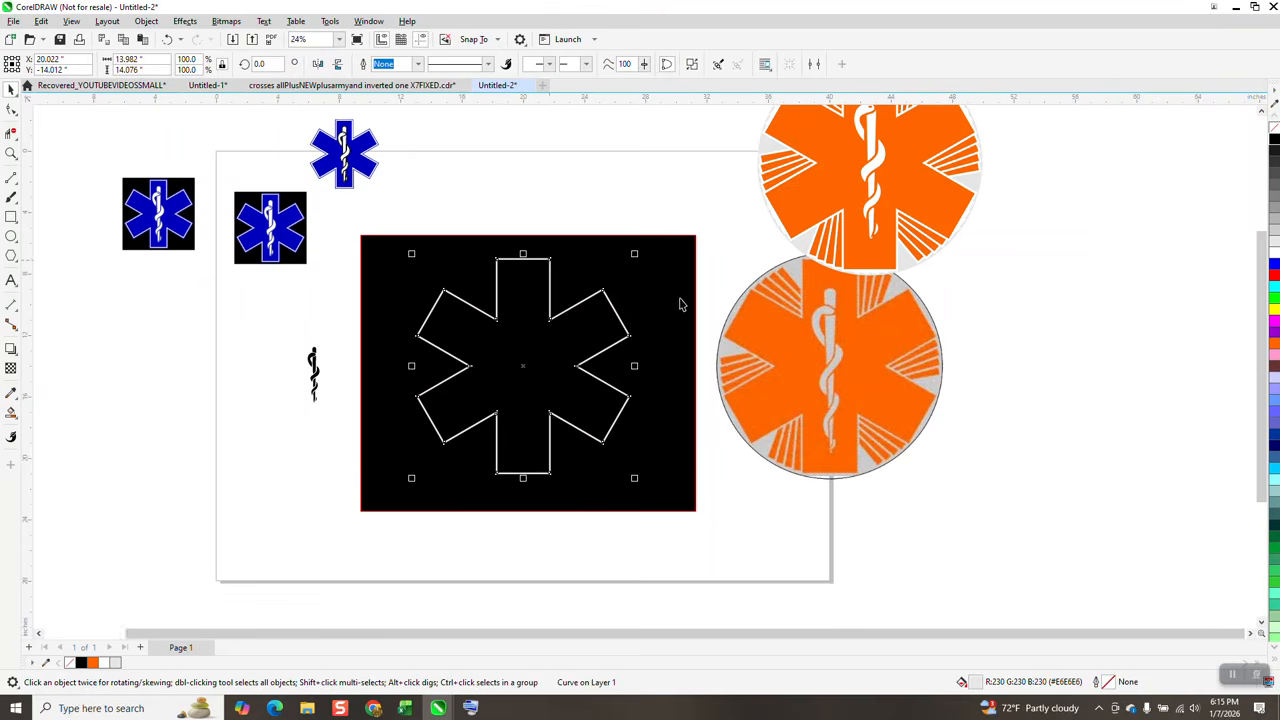
scroll(683, 305, "down", 2)
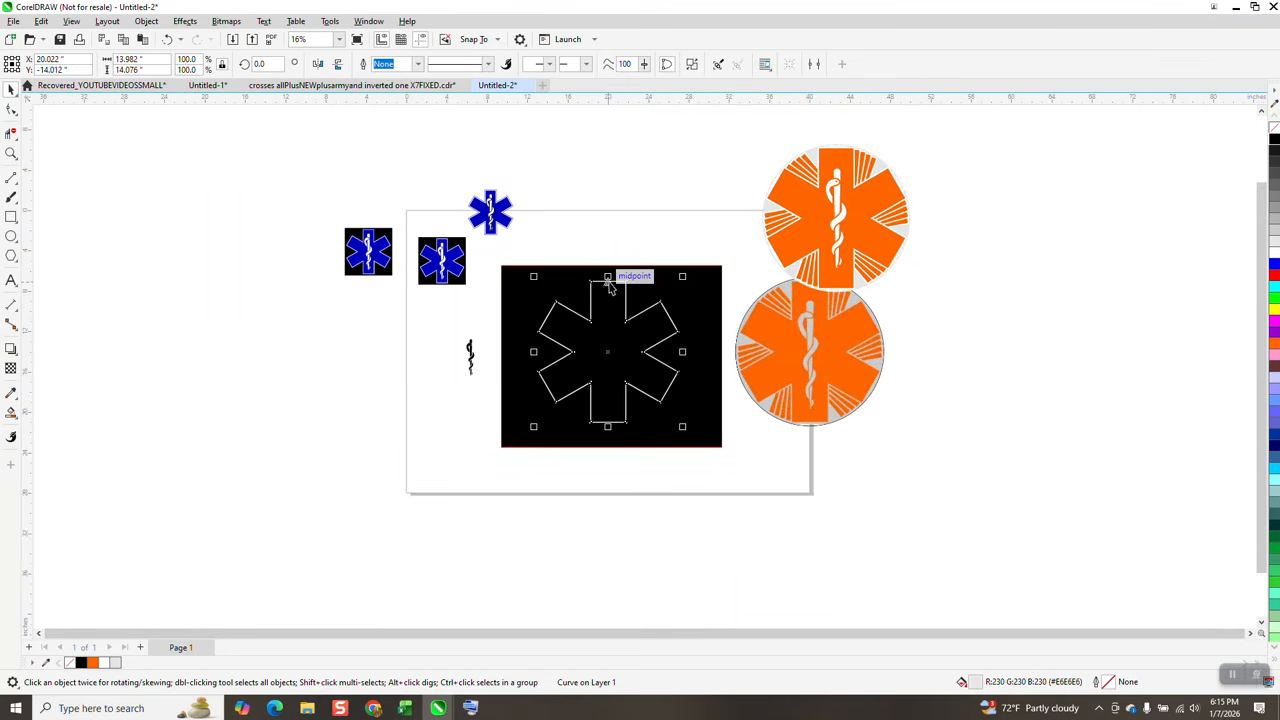
left_click(11, 153)
left_click_drag(516, 260, 720, 438)
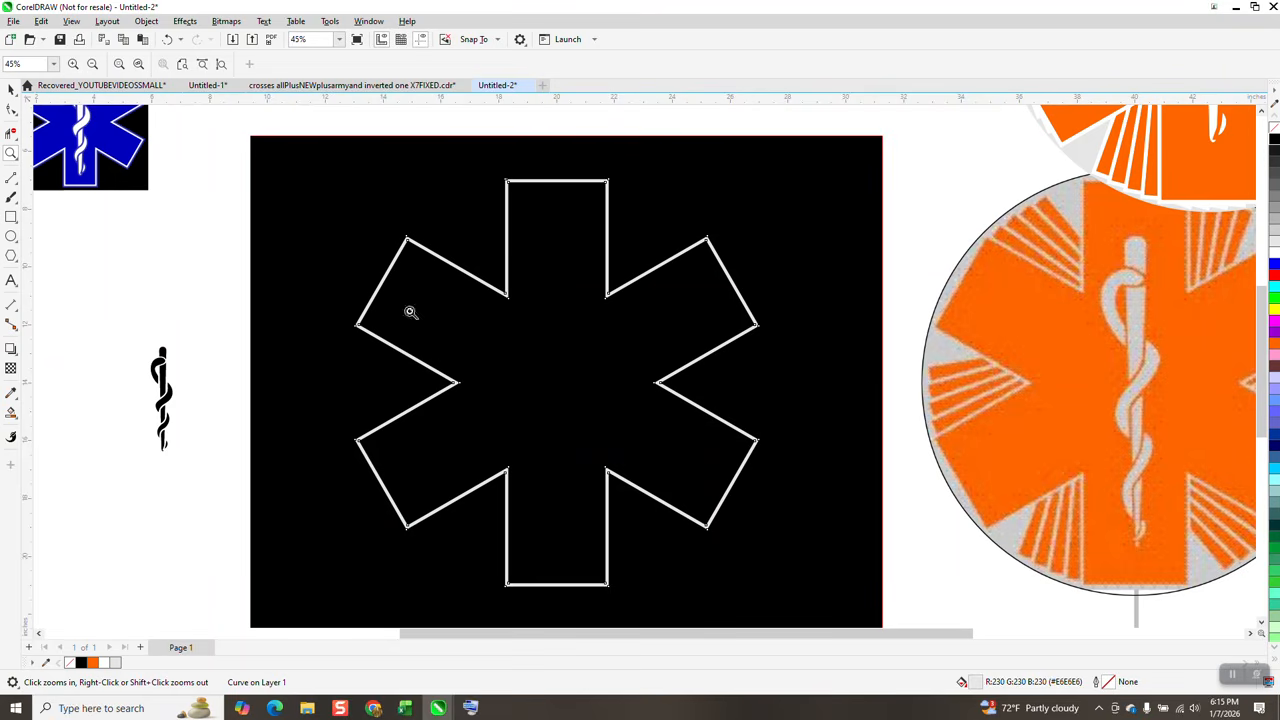
left_click(11, 88)
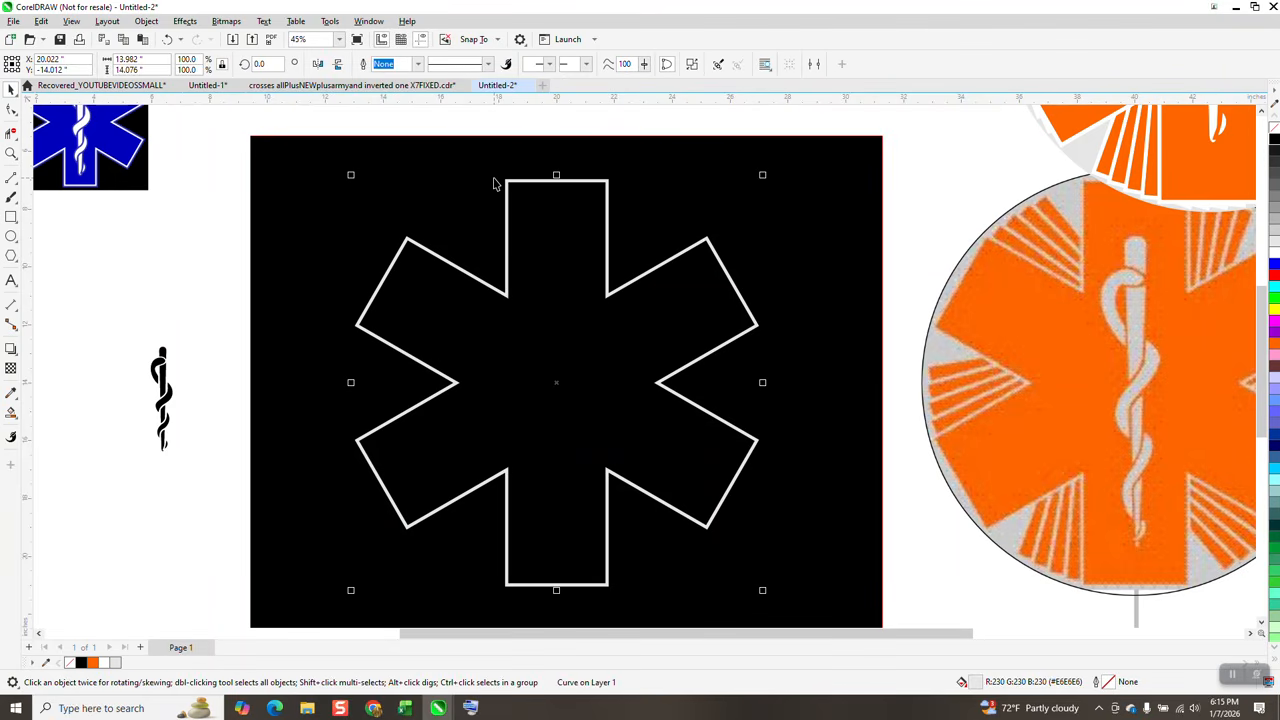
left_click(252, 64)
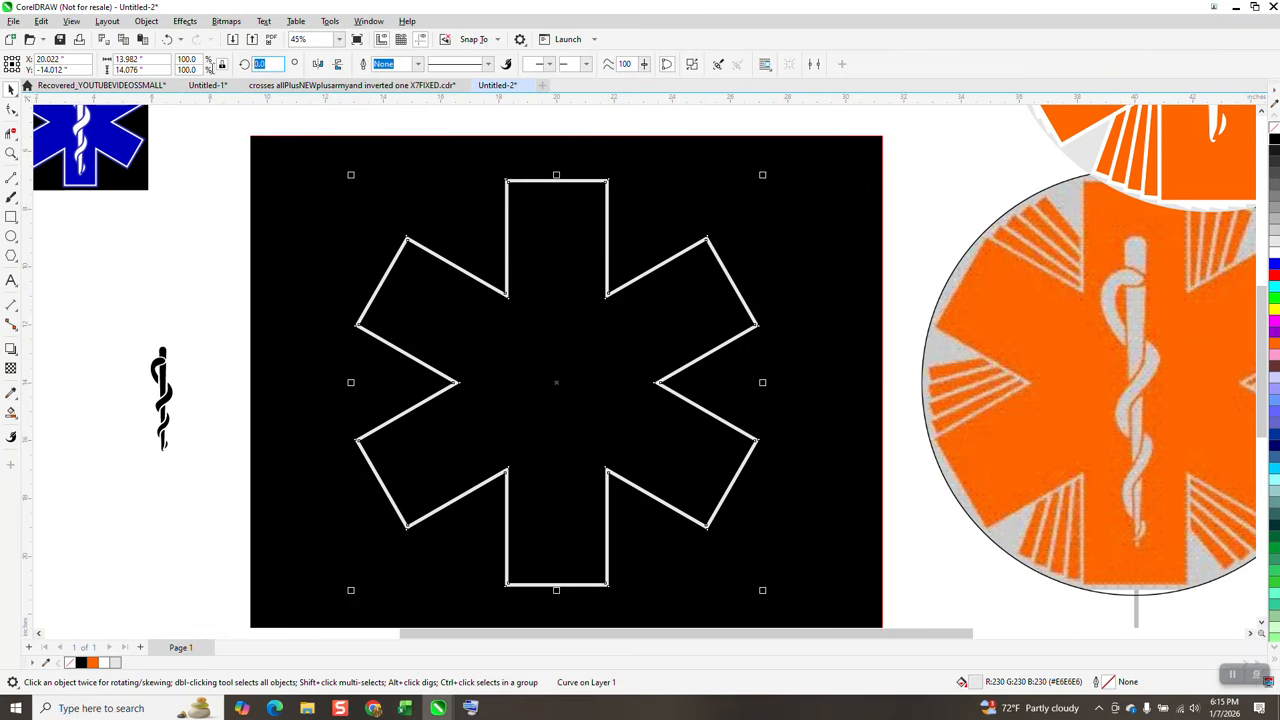
key("BackSpace")
key("Return")
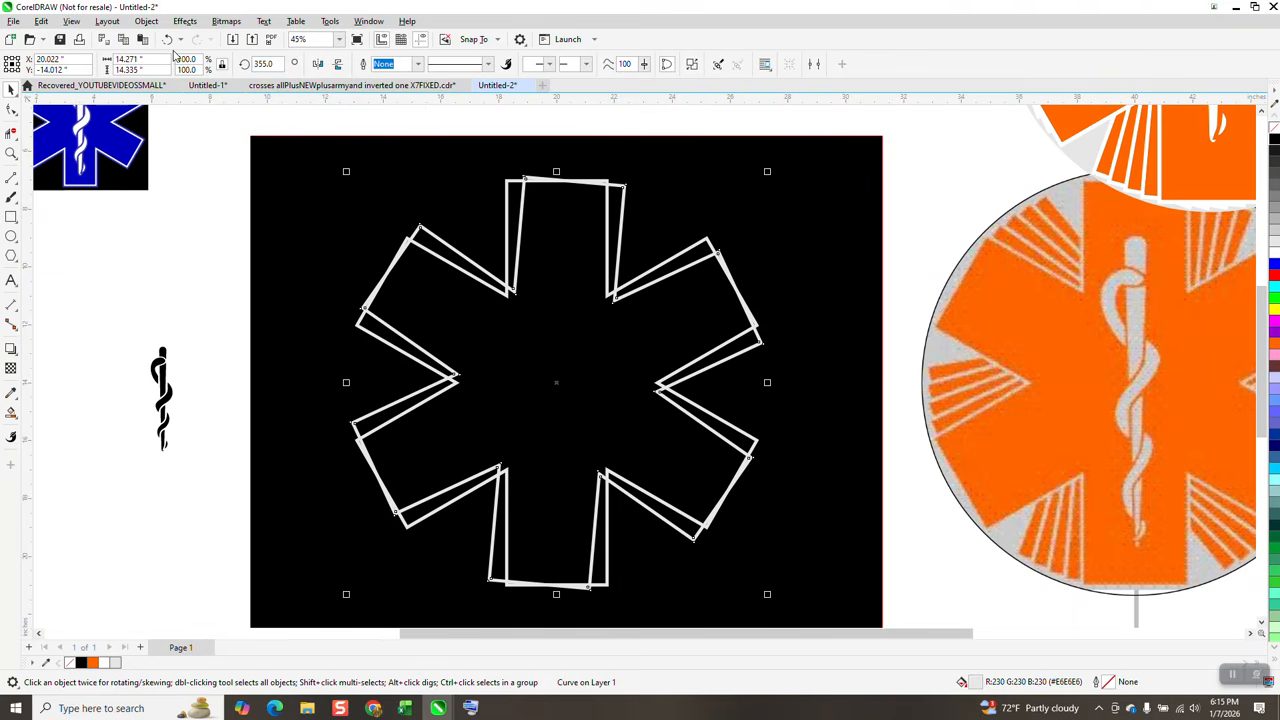
key("Delete")
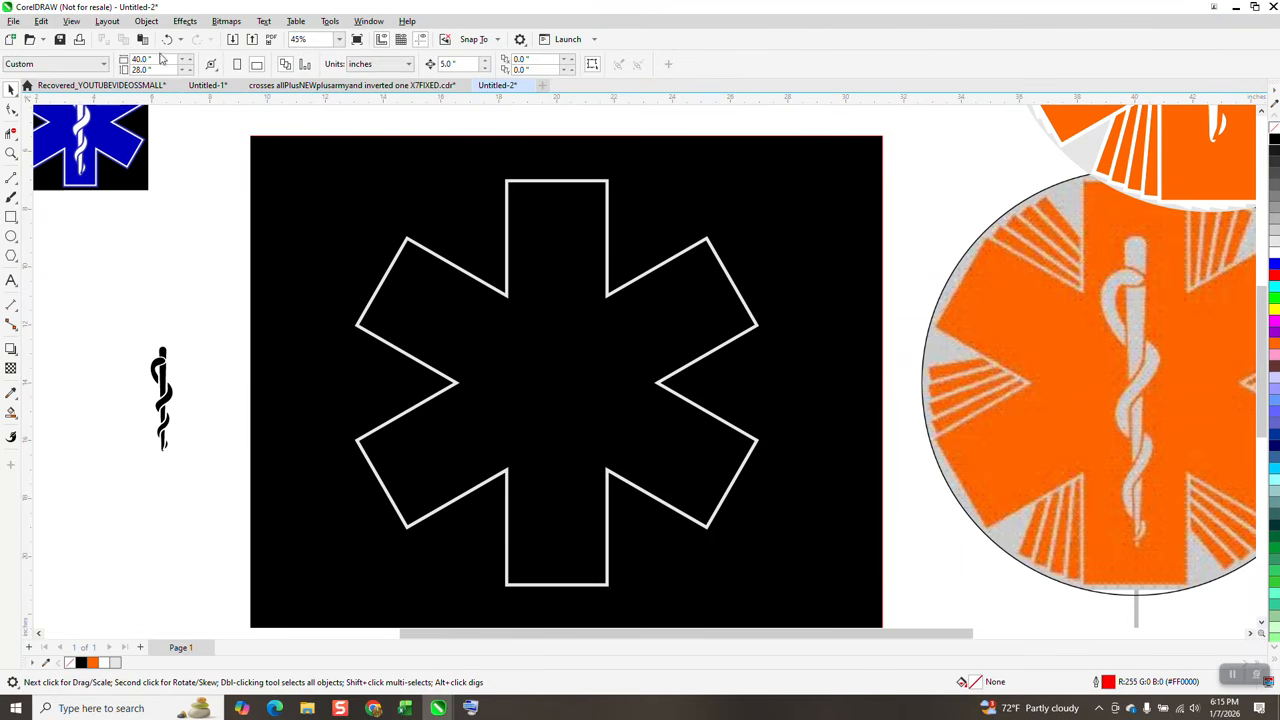
- Smart Fill the inside of the star outline with the orange sampled from the logo bitmap, without an outline
left_click(12, 418)
left_click(151, 64)
left_click(265, 284)
left_click(1070, 340)
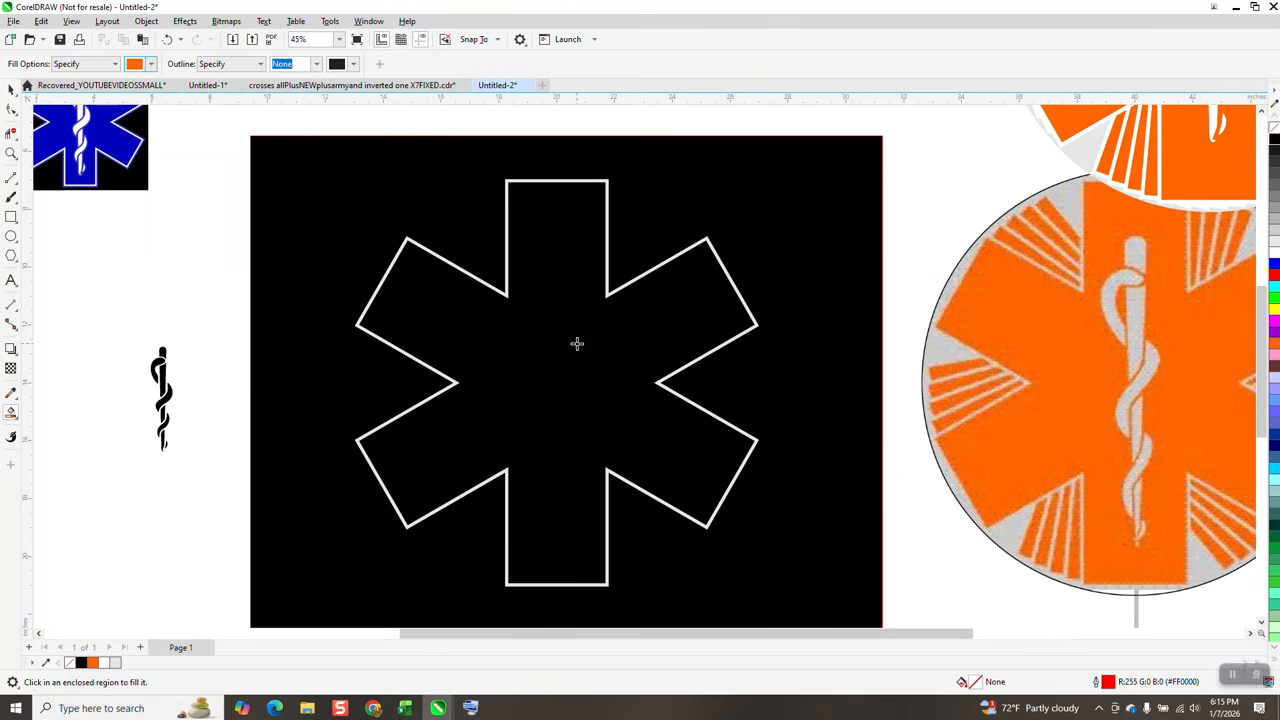
left_click(577, 343)
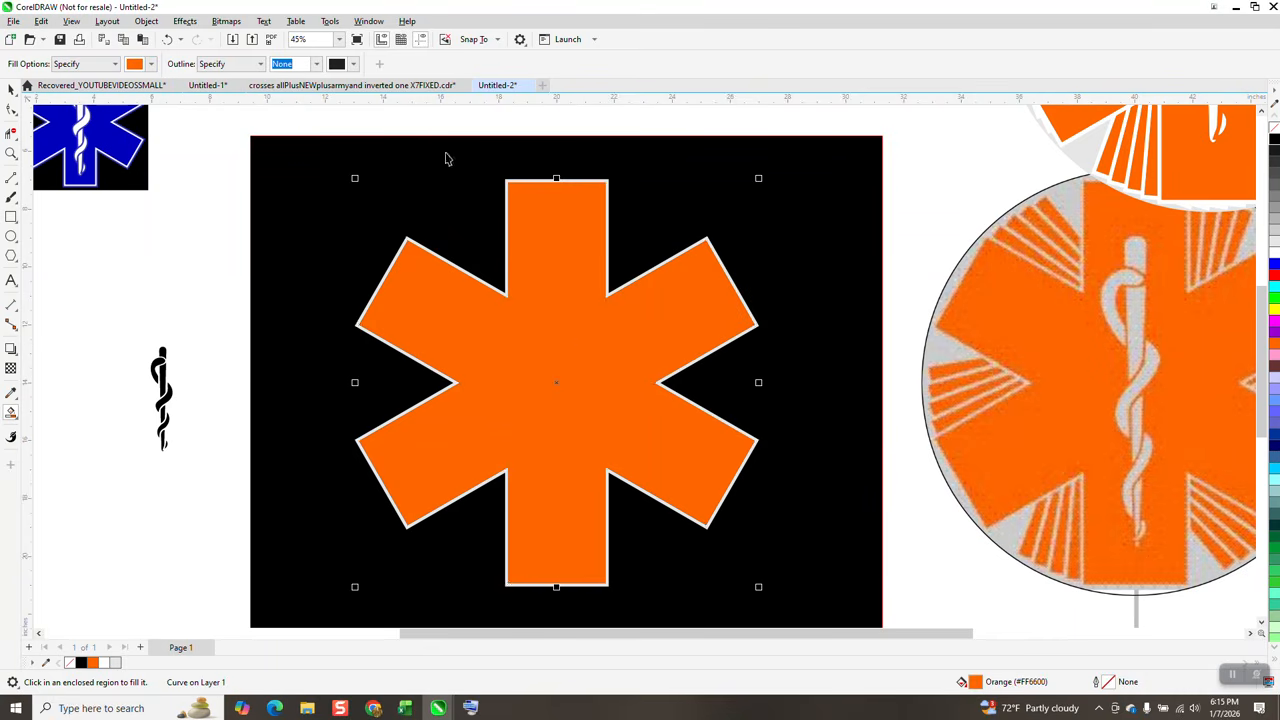
key("space")
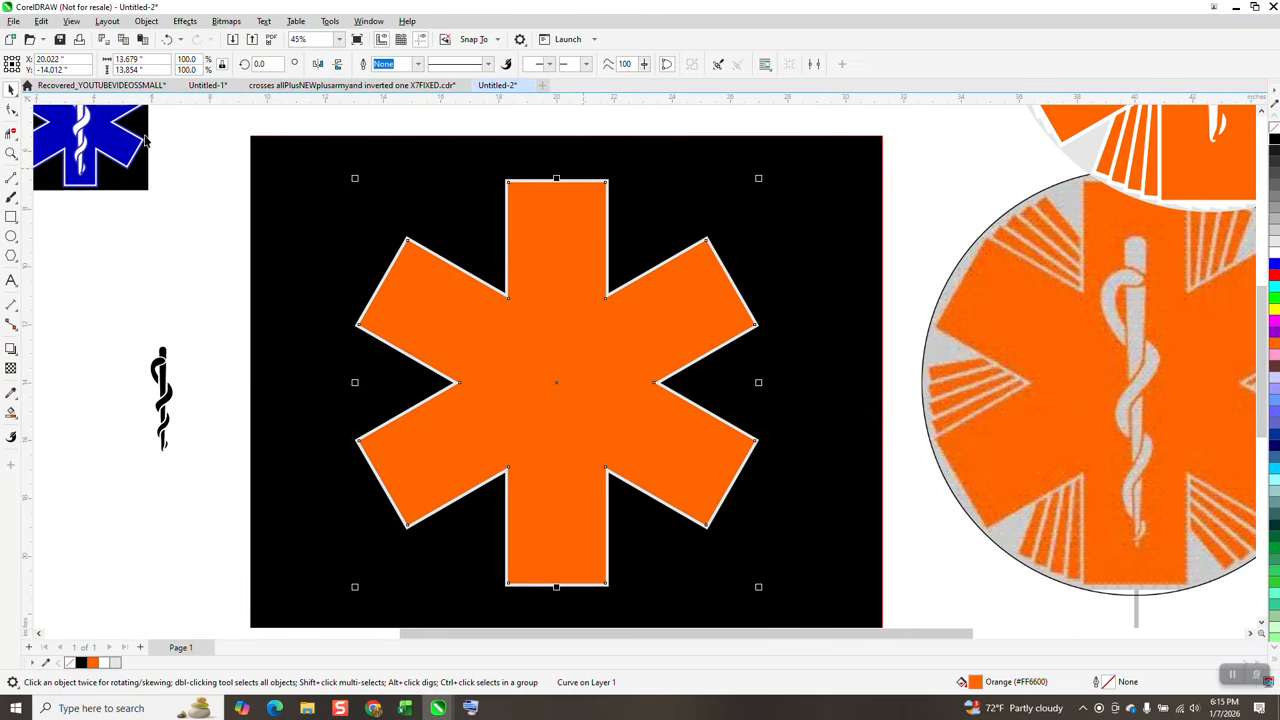
- Group the orange star with its light grey outline and delete the black background rectangle
left_click_drag(320, 120, 812, 614)
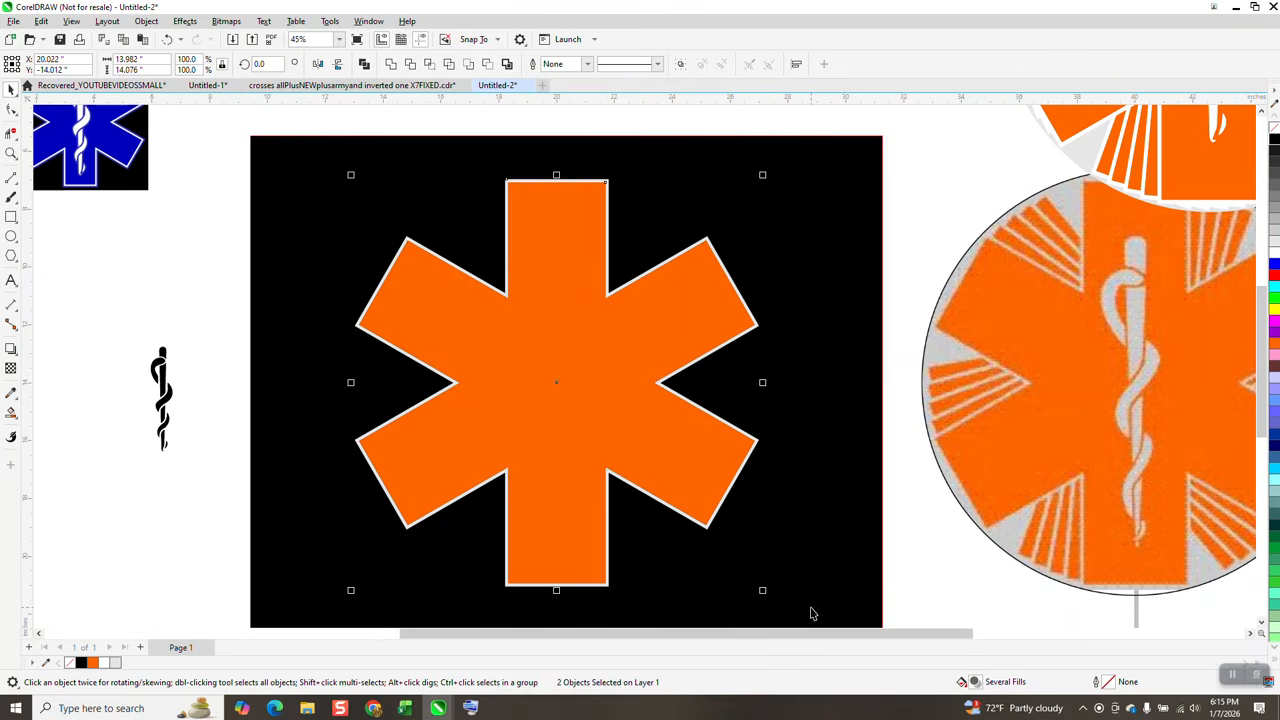
key("ctrl+g")
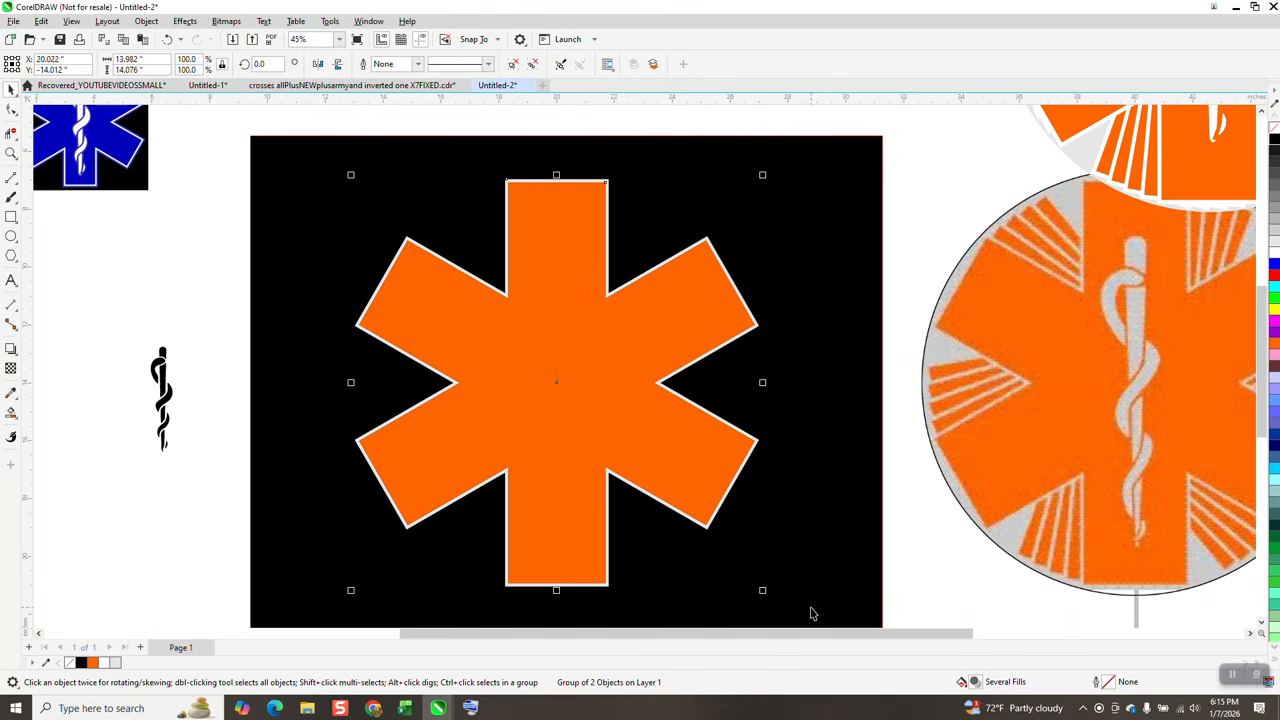
left_click(857, 360)
key("Delete")
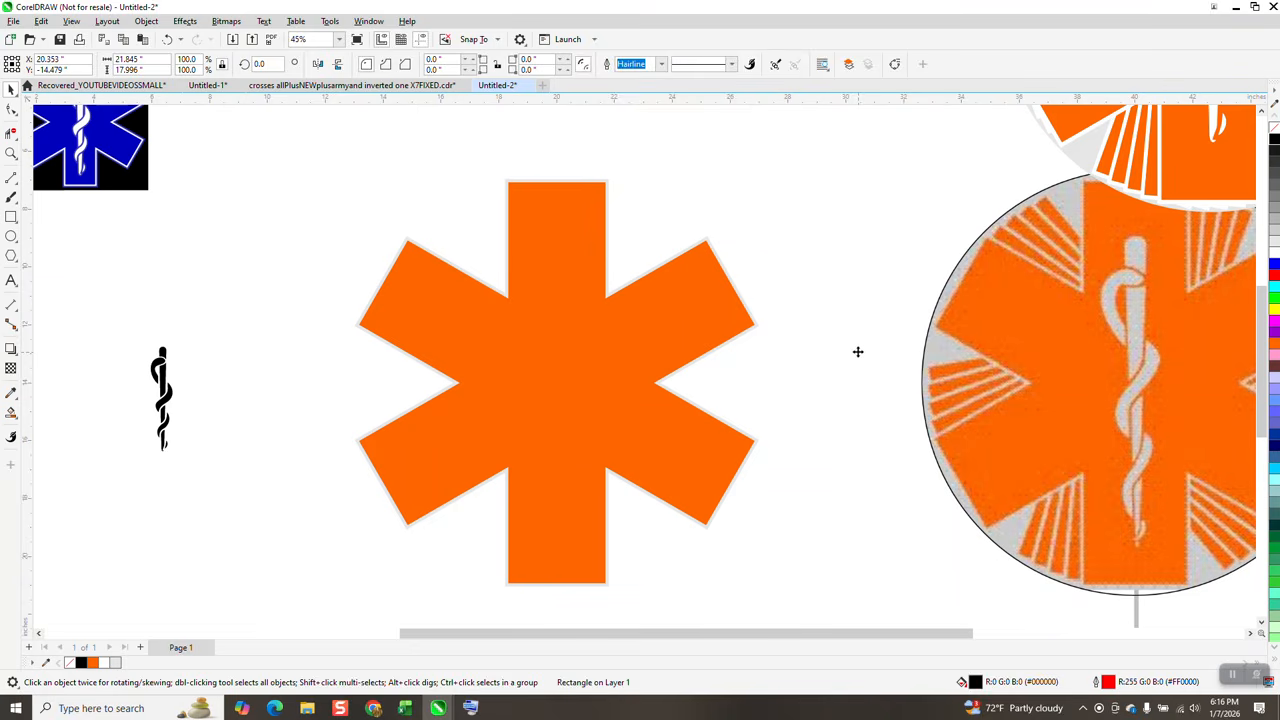
- Create a duplicate of the grouped orange star rotated by -5 degrees about its centre
left_click(587, 264)
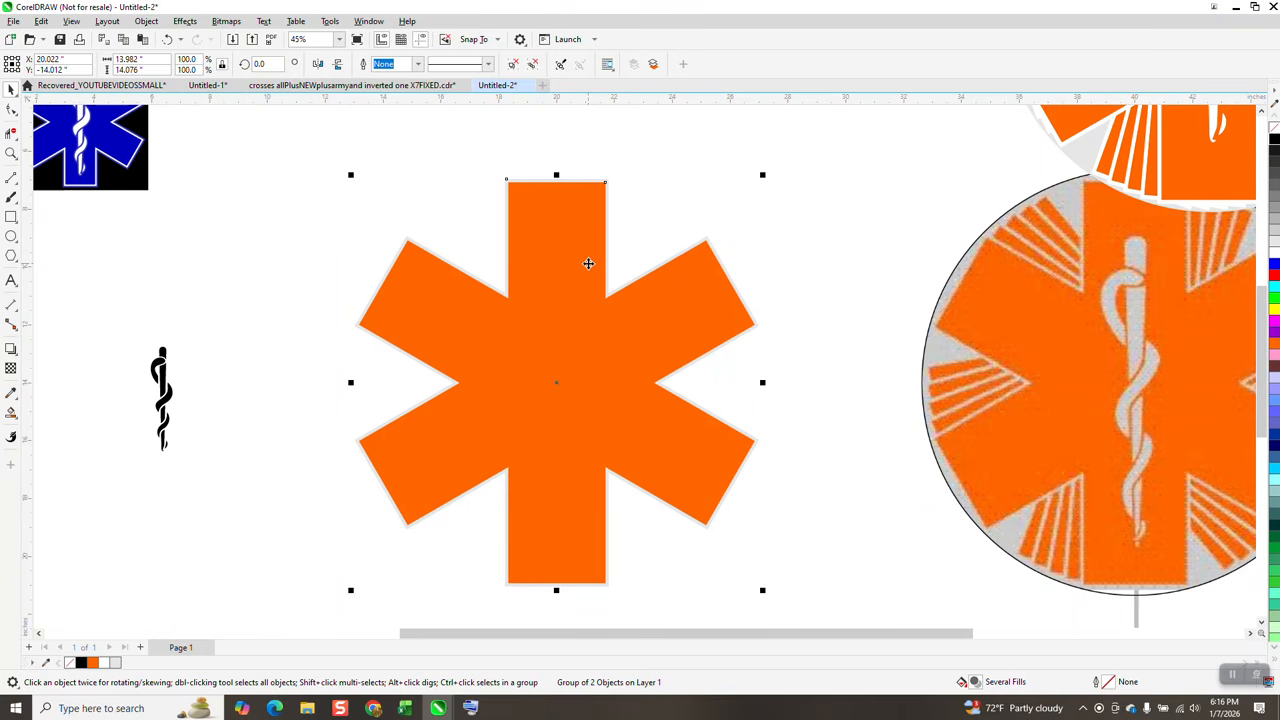
left_click(266, 64)
key("BackSpace")
type("-5")
key("Return")
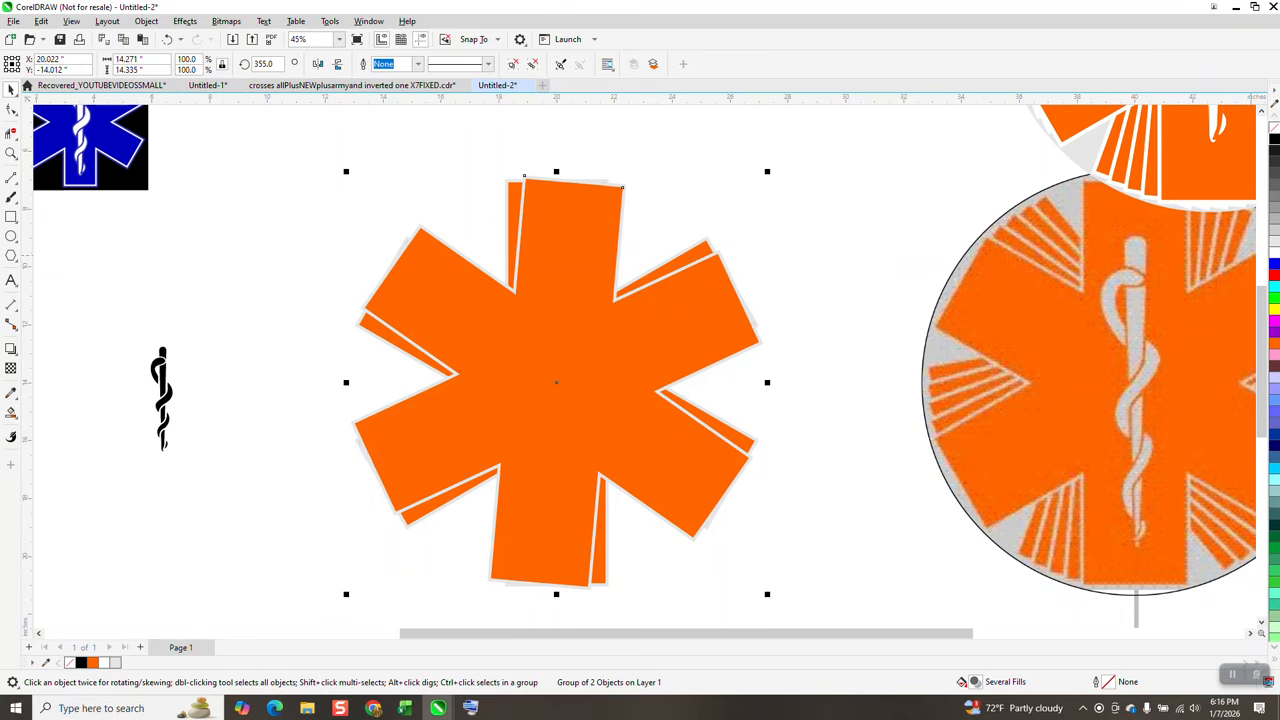
- Repeat the rotated duplication three more times to fan the star copies round to 340 degrees
scroll(1235, 466, "down", 1)
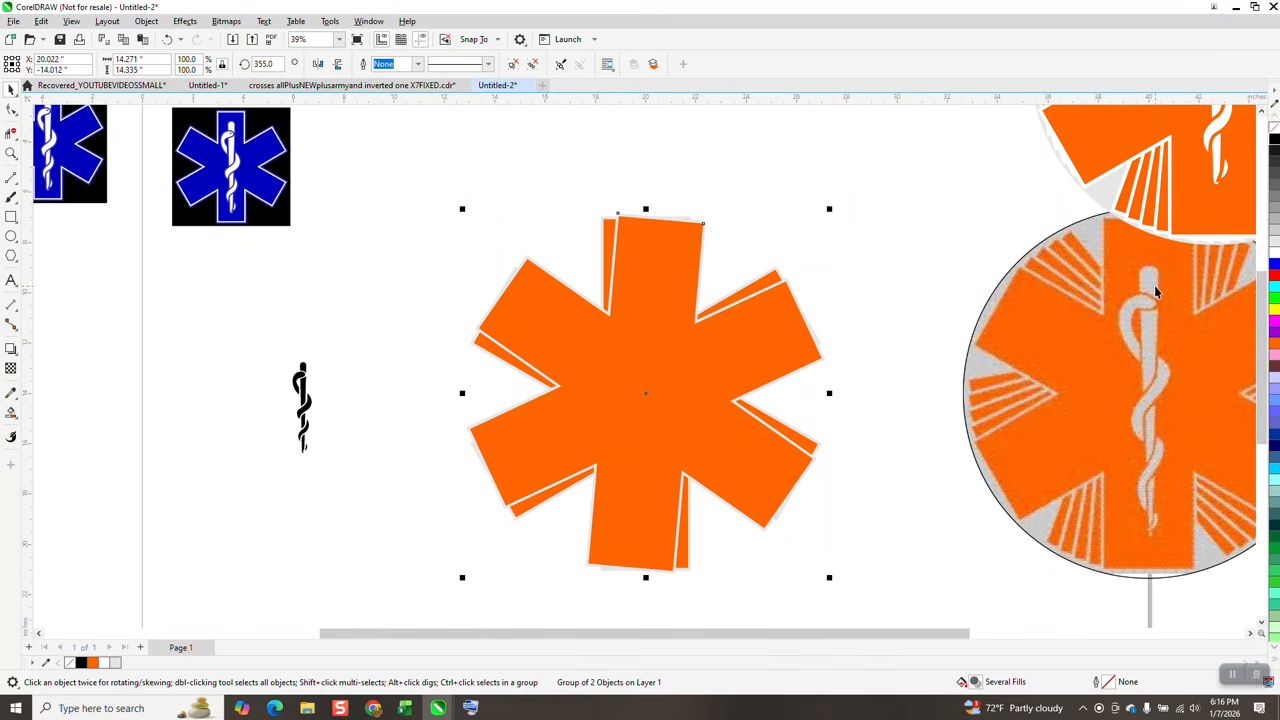
key("ctrl+r")
key("ctrl+r")
key("ctrl+r")
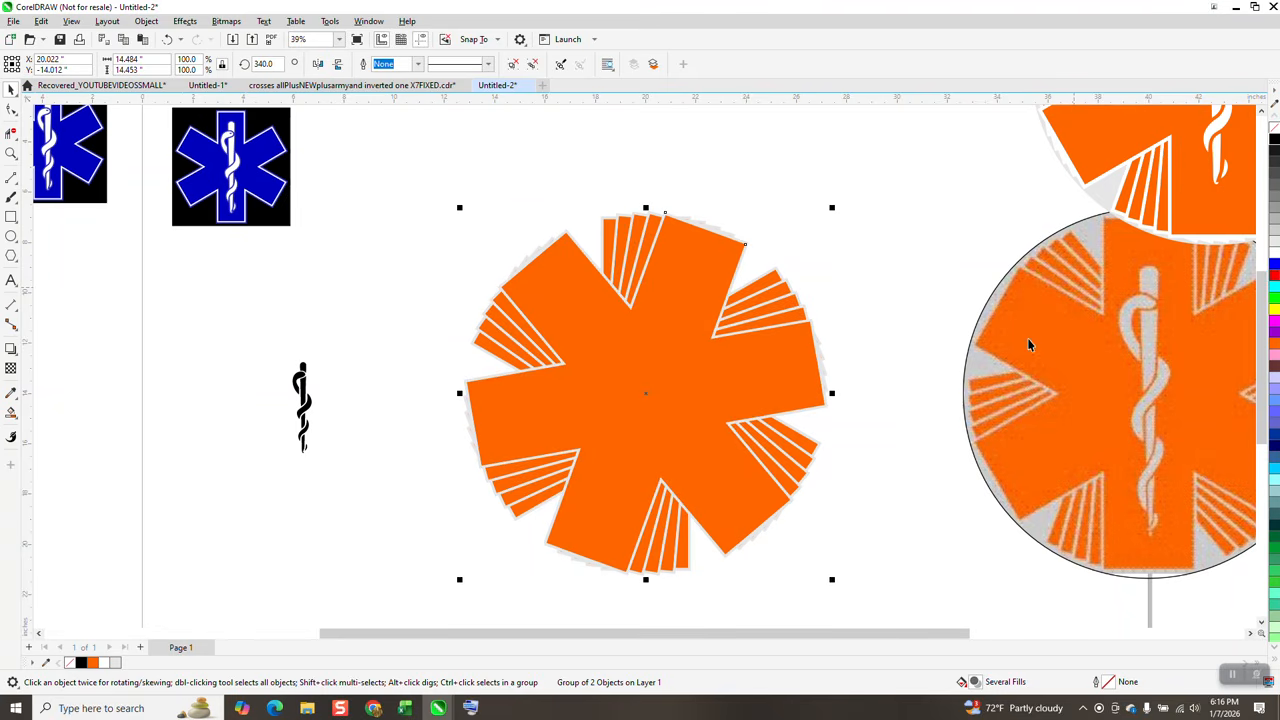
left_click(719, 155)
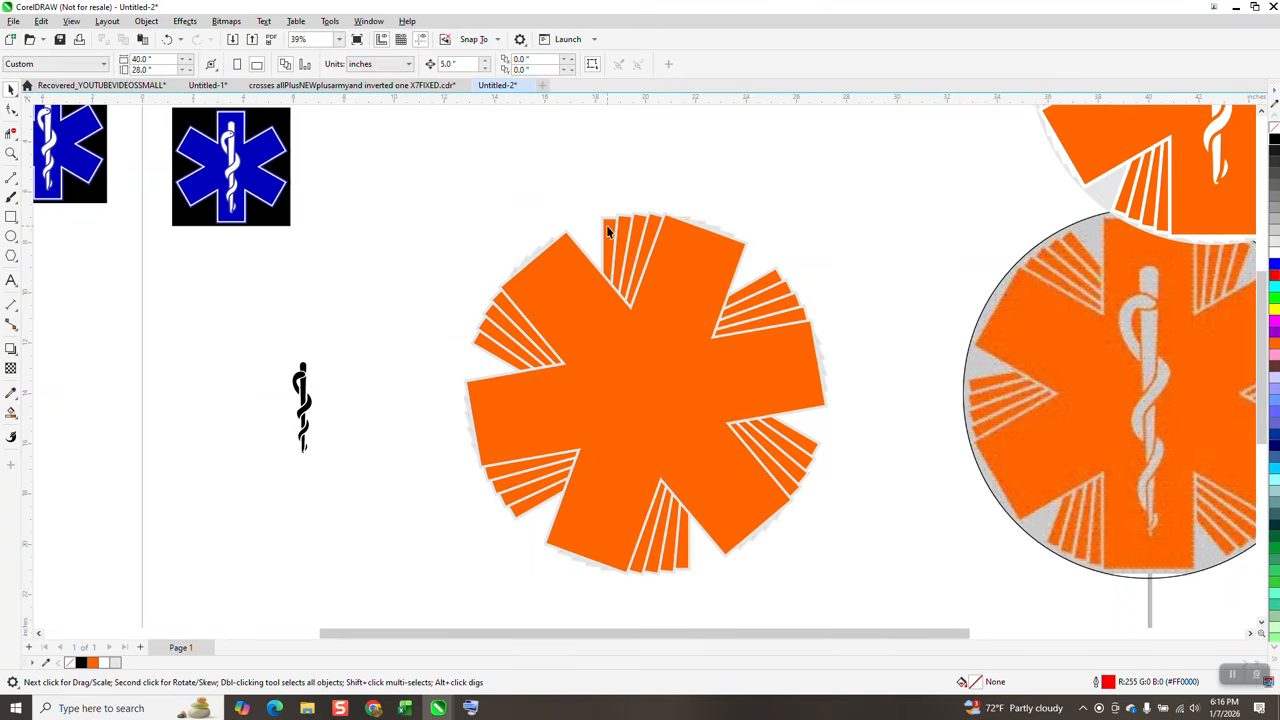
- Send the frontmost star copy, rotated to 340 degrees, to the back of the page
left_click(713, 263)
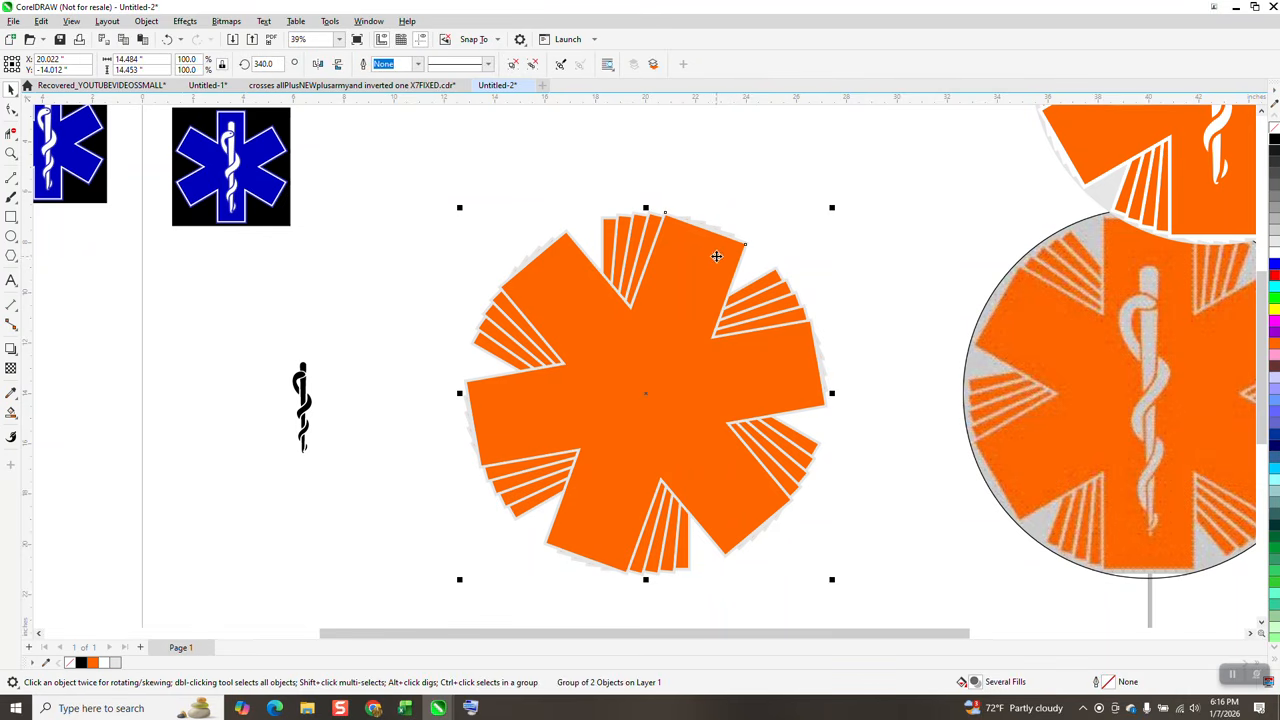
left_click(160, 24)
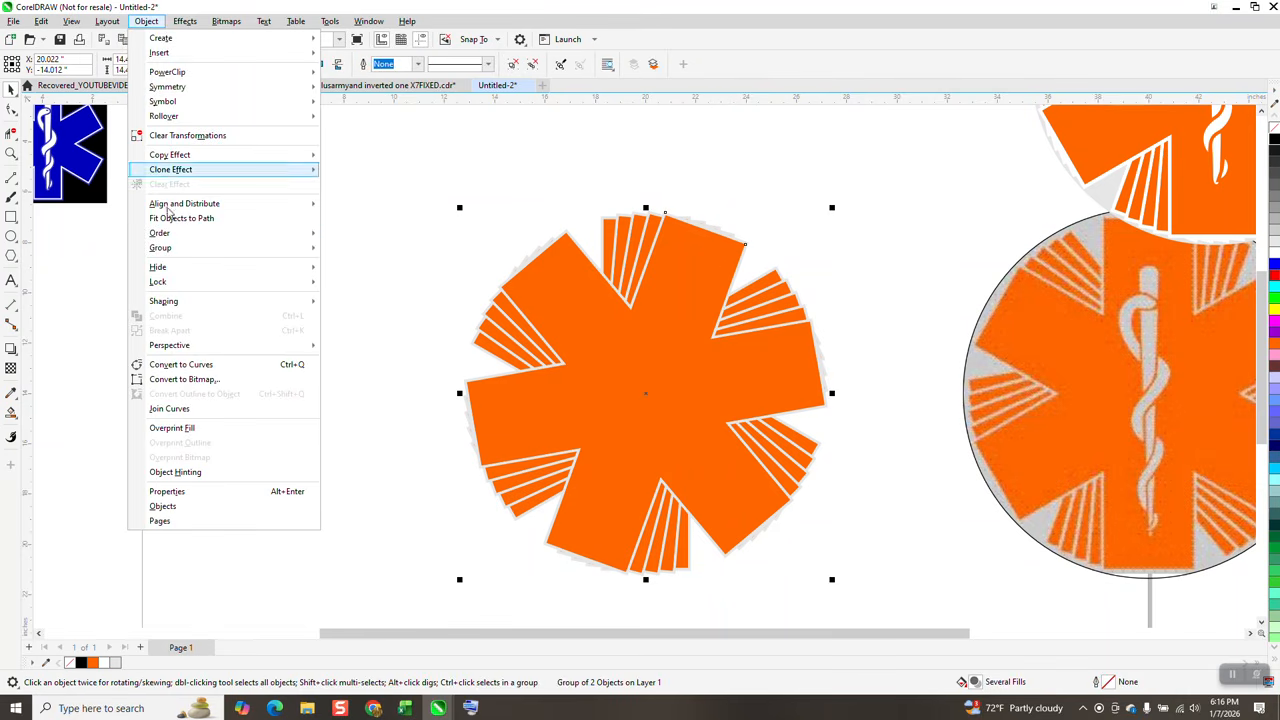
mouse_move(175, 234)
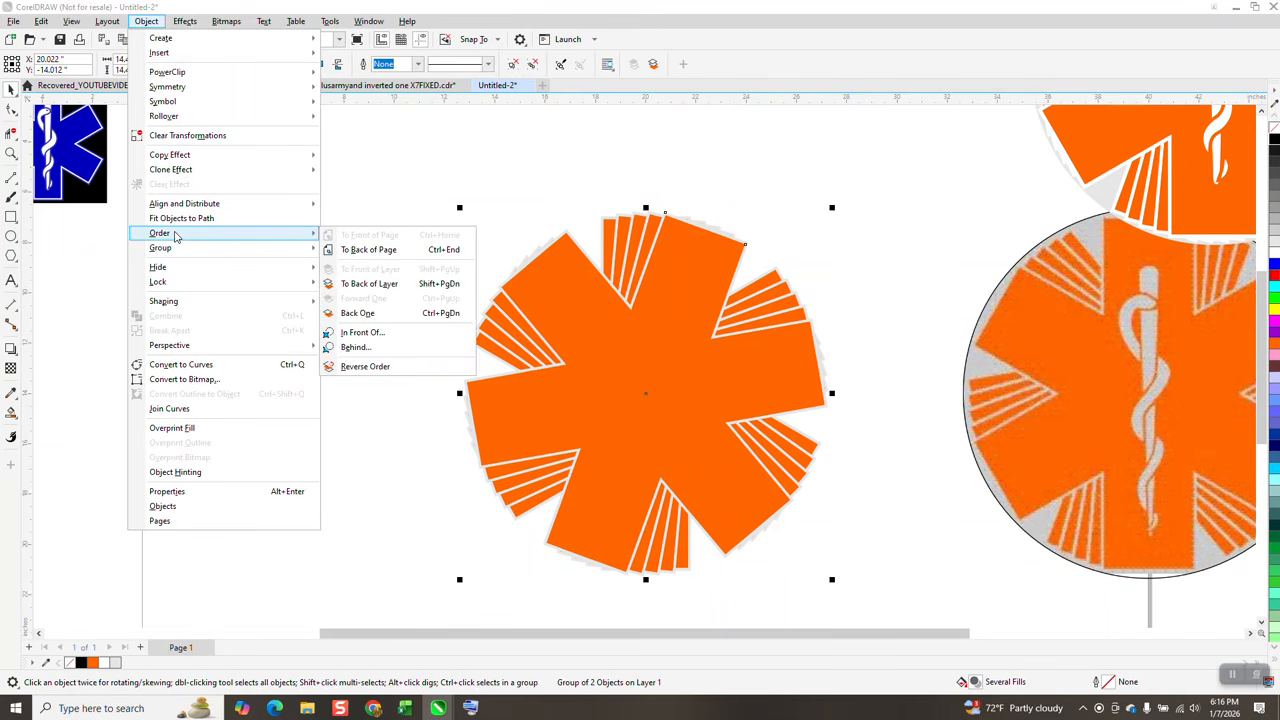
left_click(363, 250)
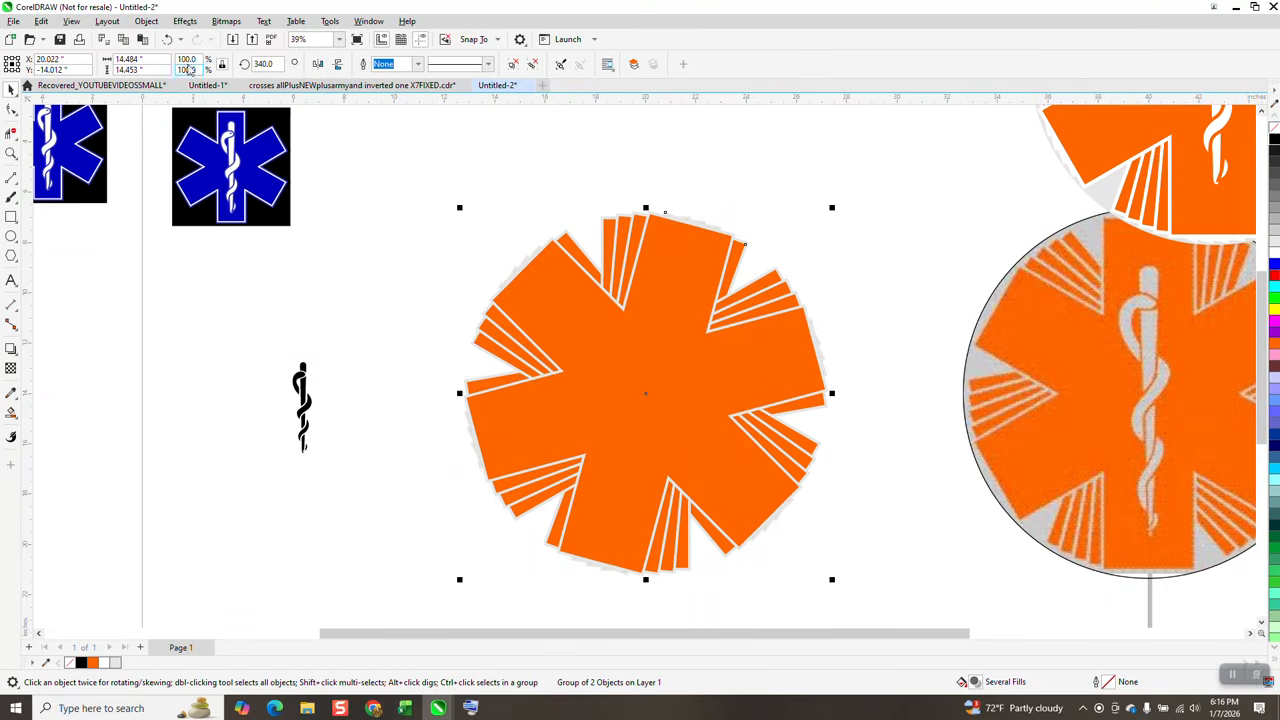
- Send the star copy rotated to 350 degrees to the back of the page
left_click(146, 21)
mouse_move(166, 242)
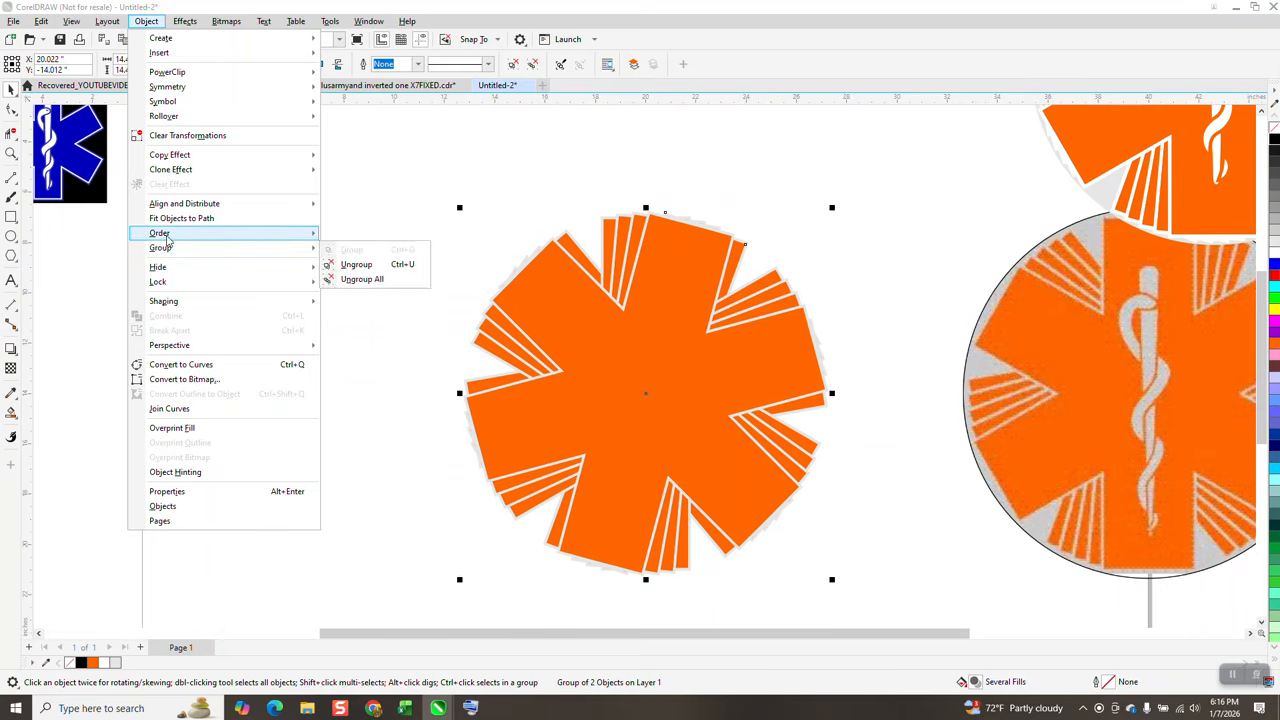
left_click(518, 167)
left_click(640, 226)
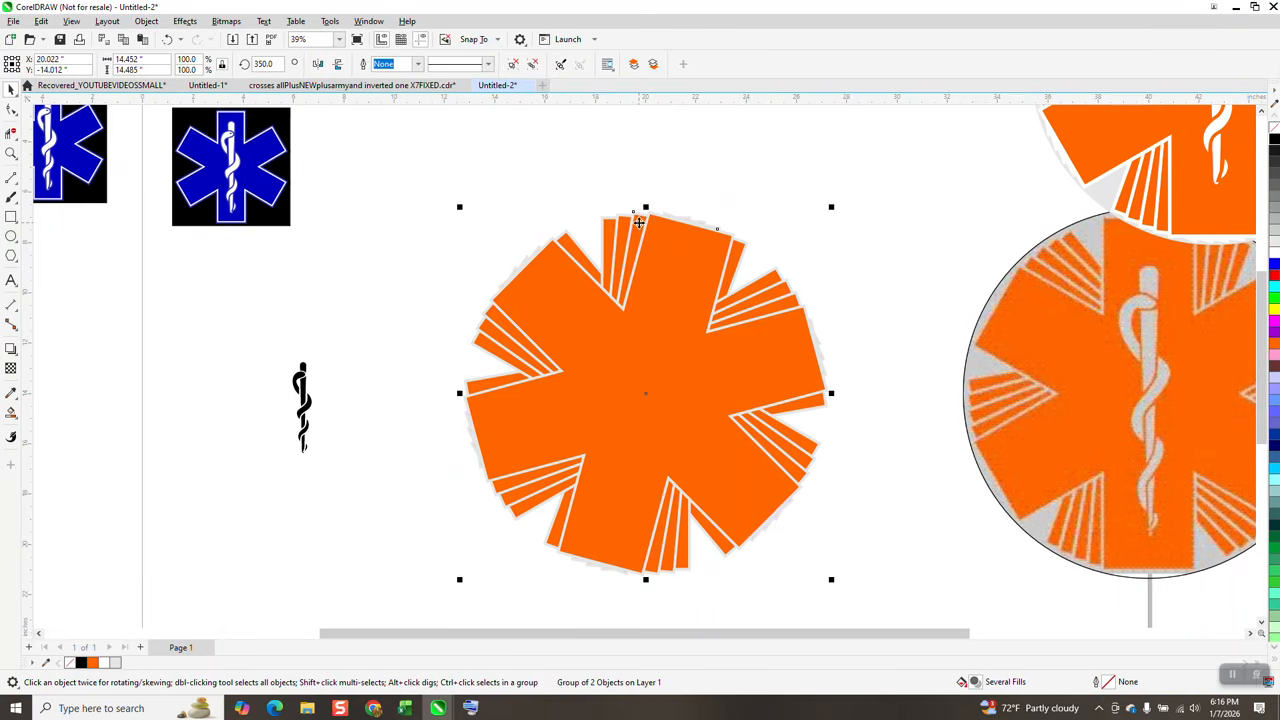
left_click(184, 21)
mouse_move(146, 21)
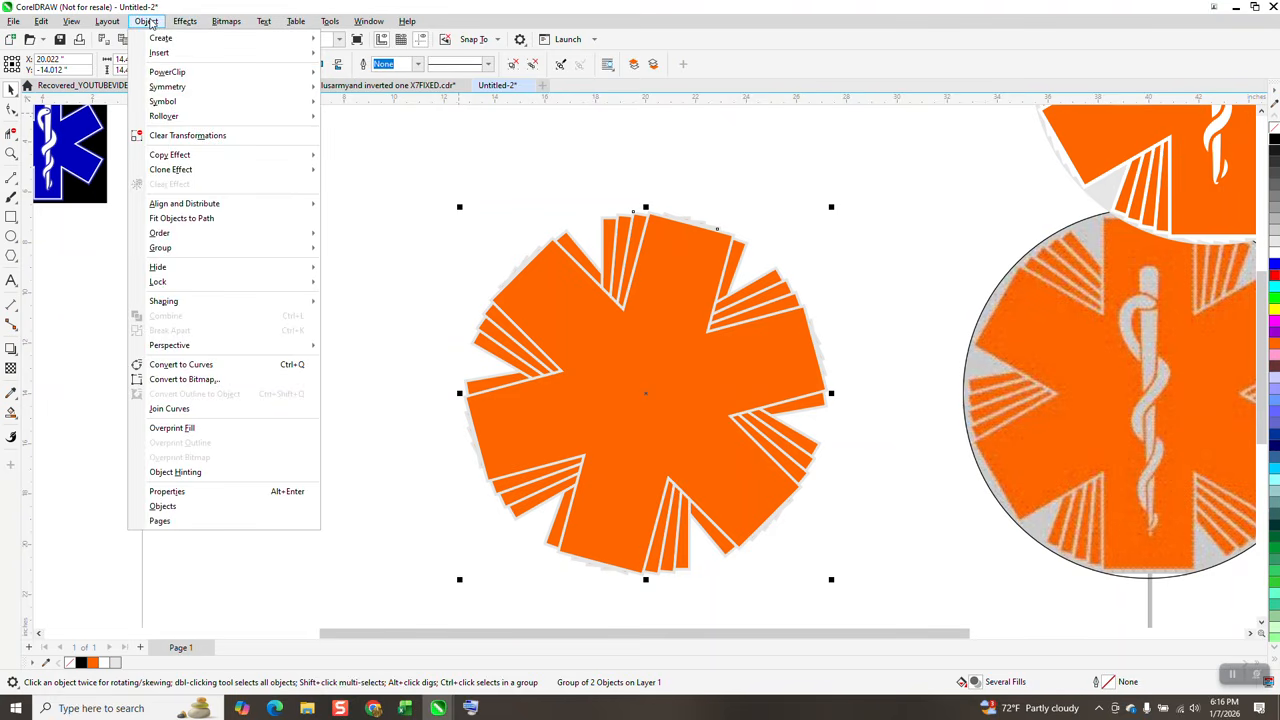
mouse_move(180, 233)
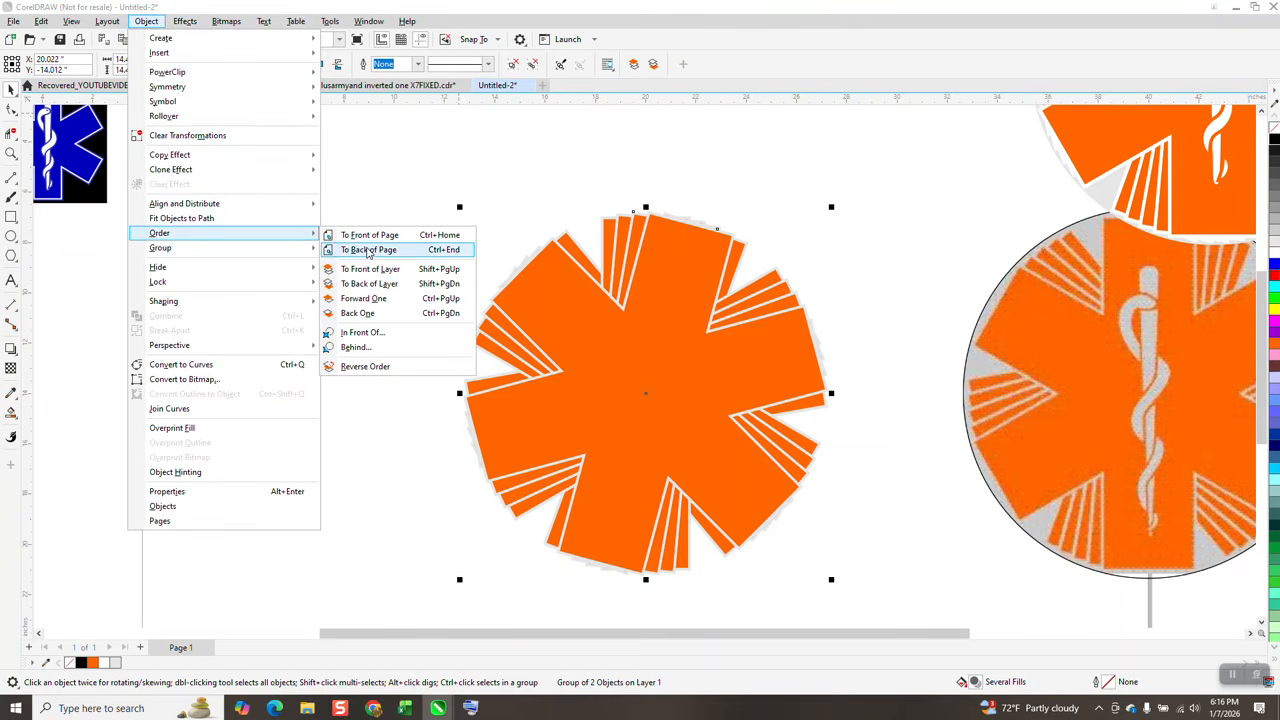
left_click(368, 250)
- Send the original unrotated star group to the back of the page
left_click(605, 224)
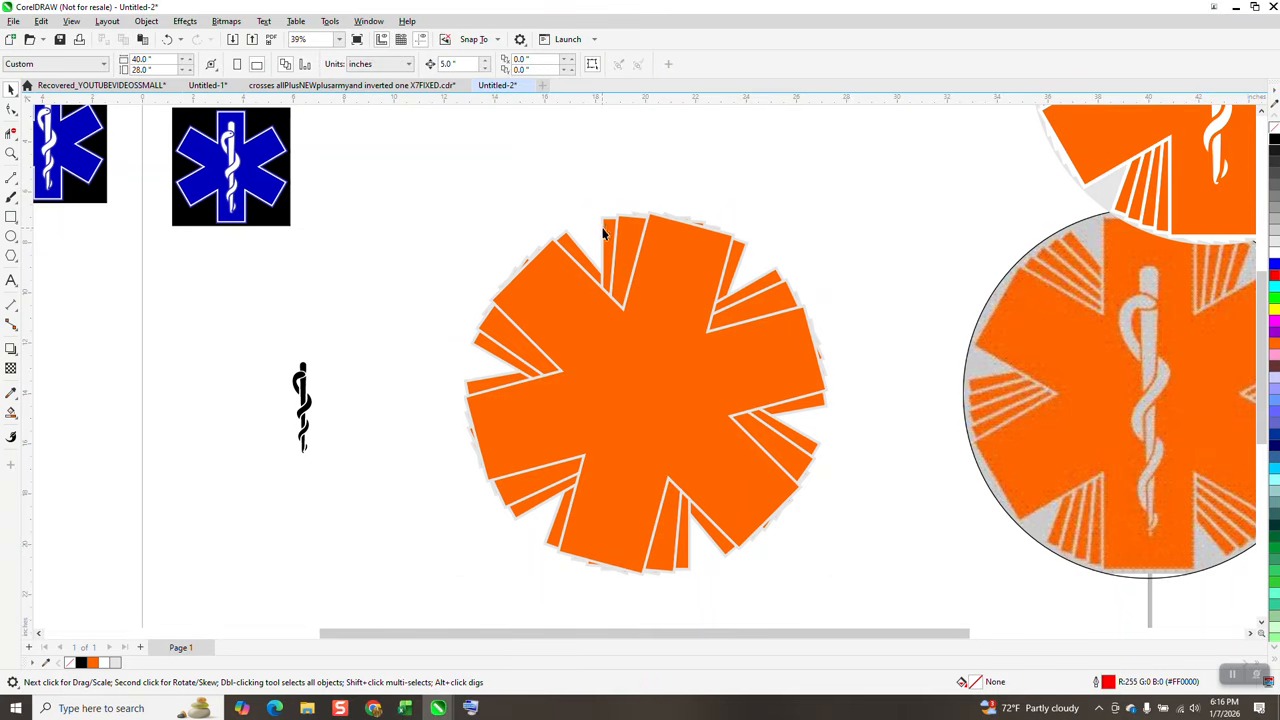
left_click(146, 21)
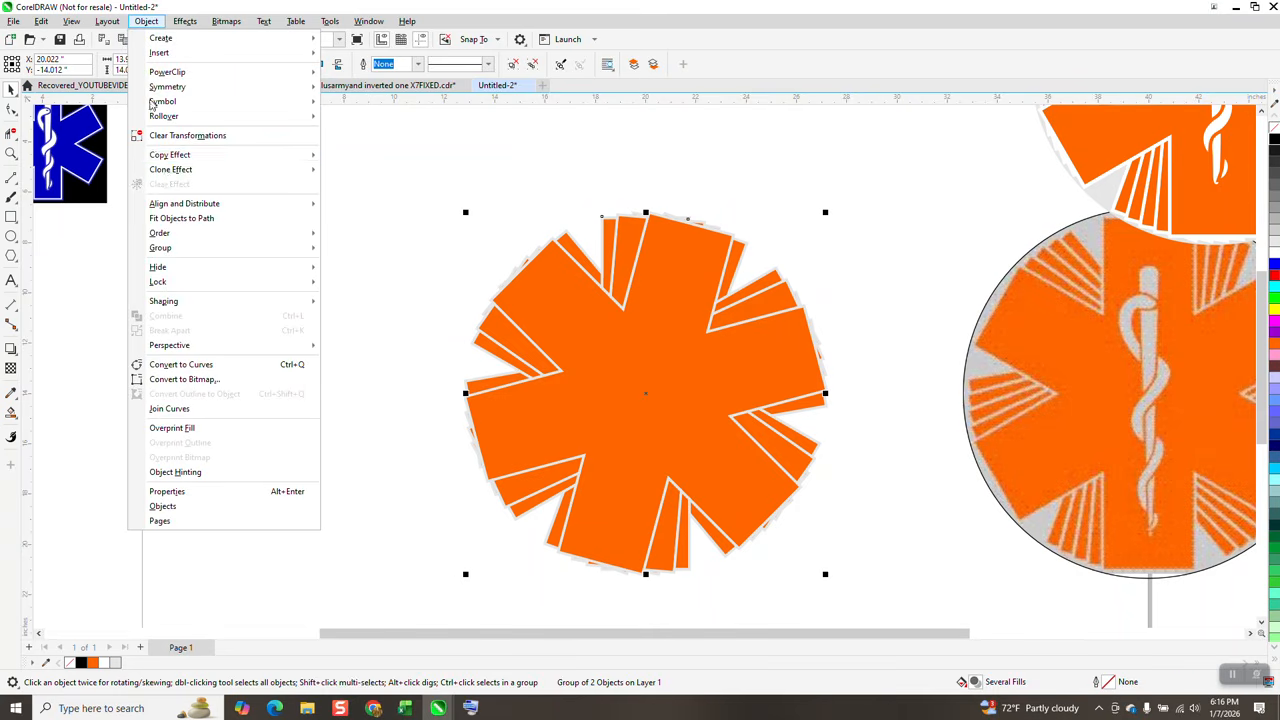
mouse_move(170, 237)
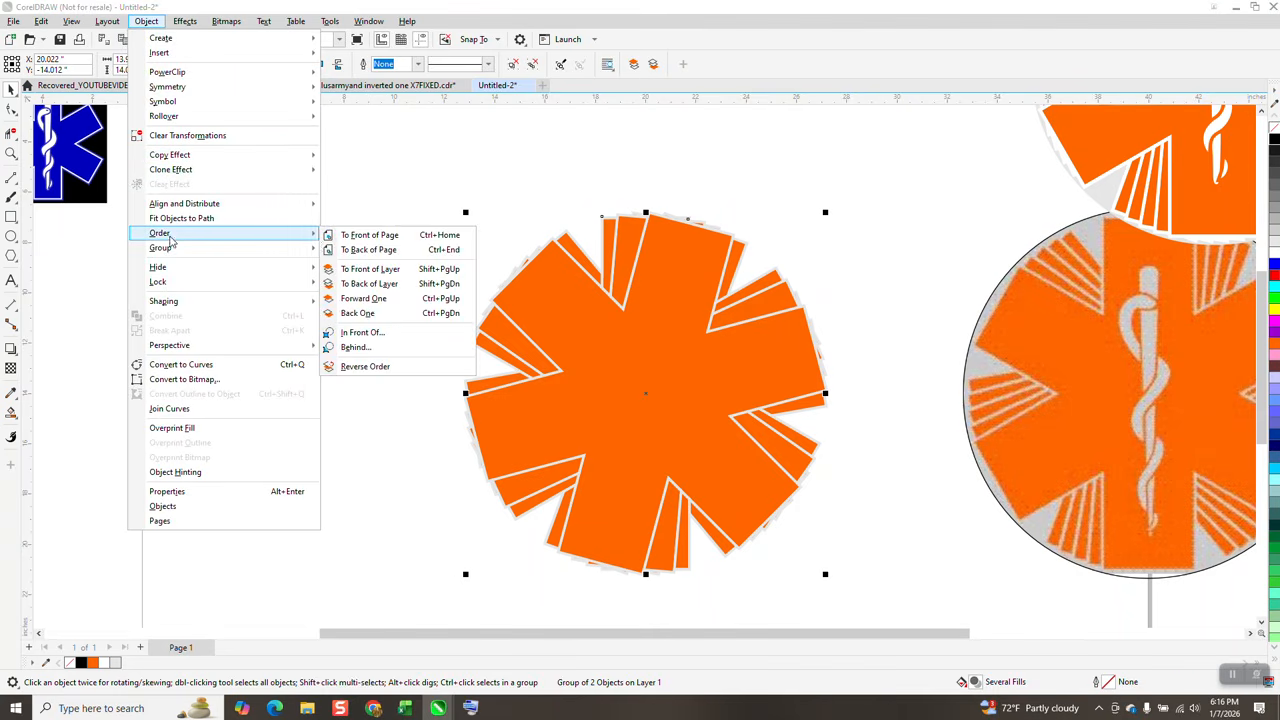
left_click(361, 251)
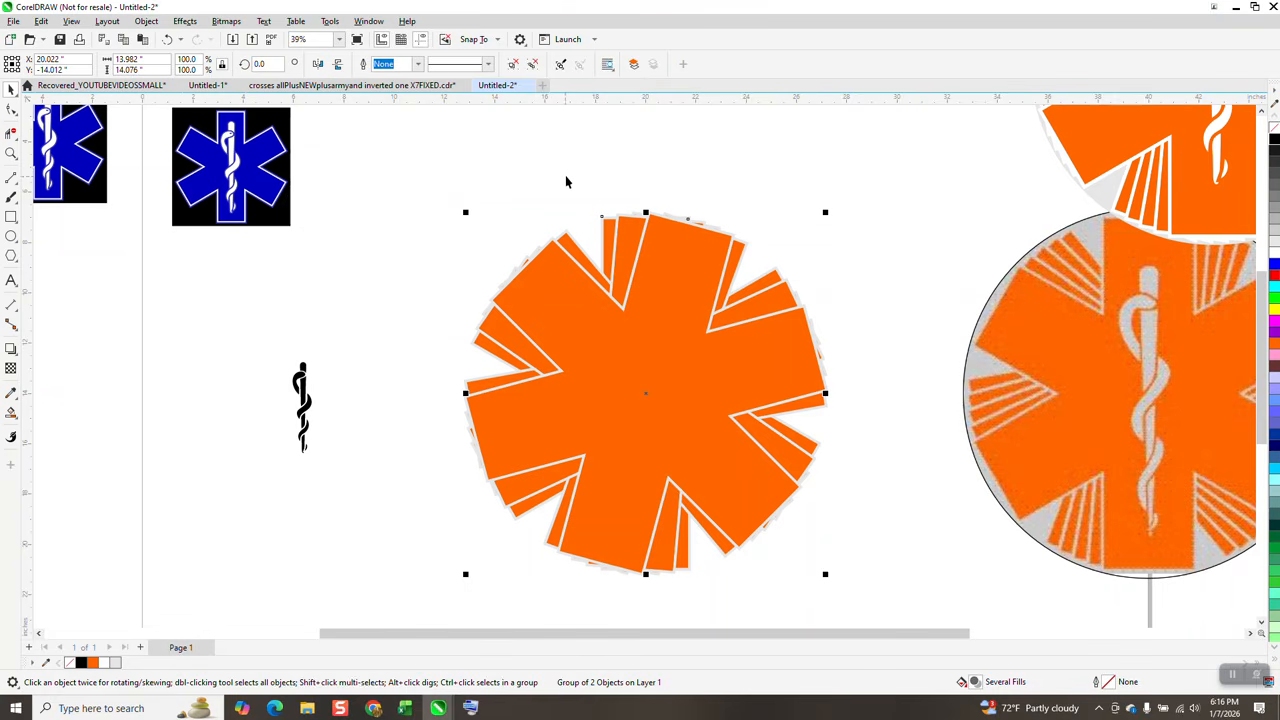
- Move the star copy rotated to 345 degrees down 15 inches, off the fanned stack
scroll(580, 182, "down", 3)
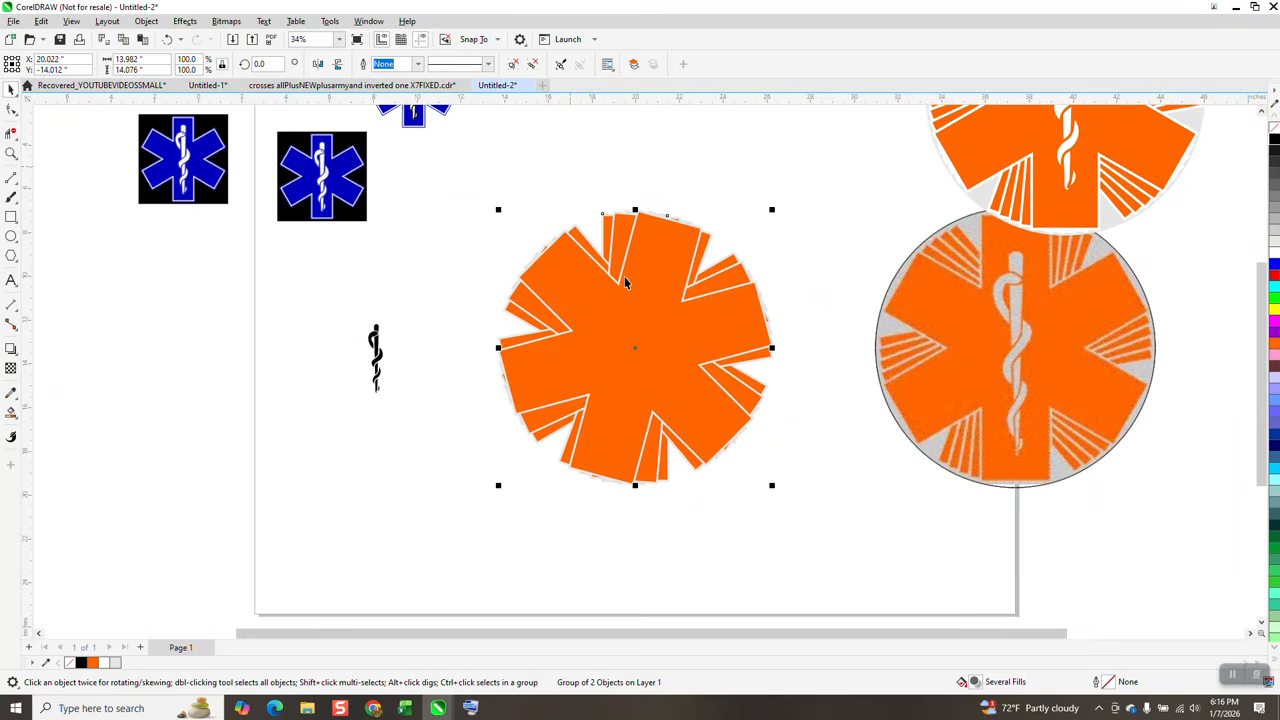
left_click(655, 430)
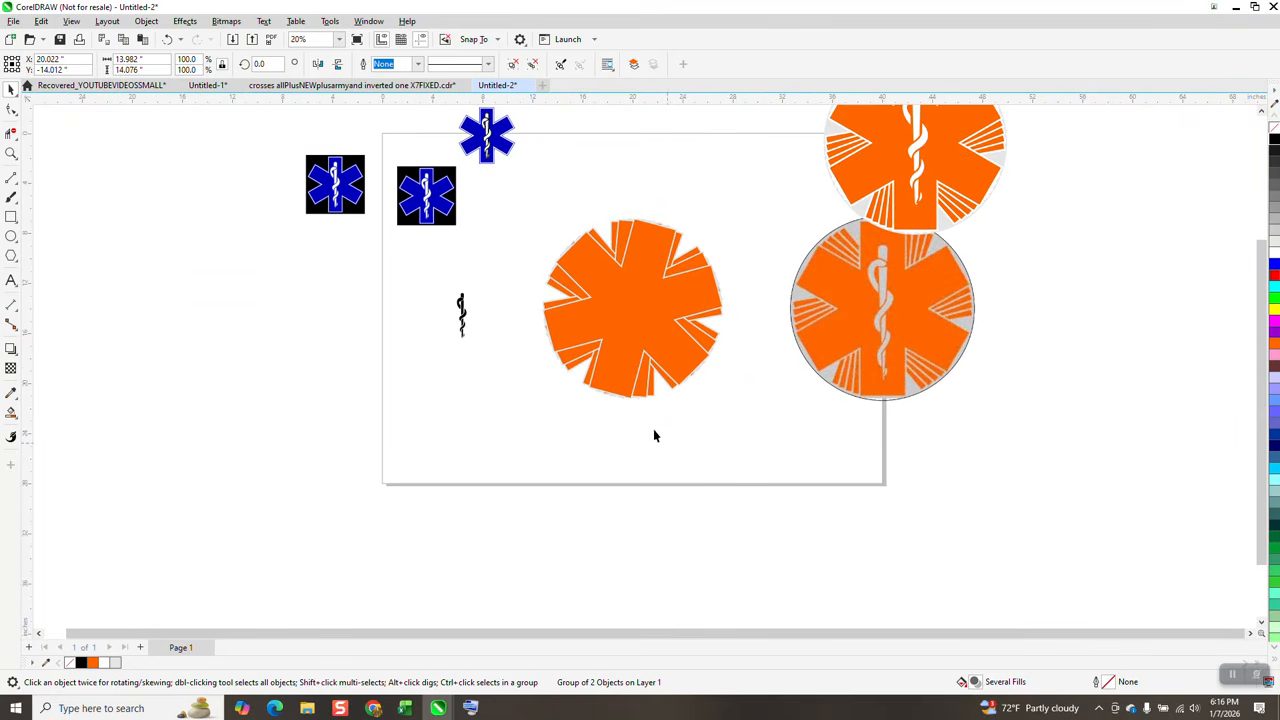
left_click(620, 394)
key("Down")
key("Down")
key("Down")
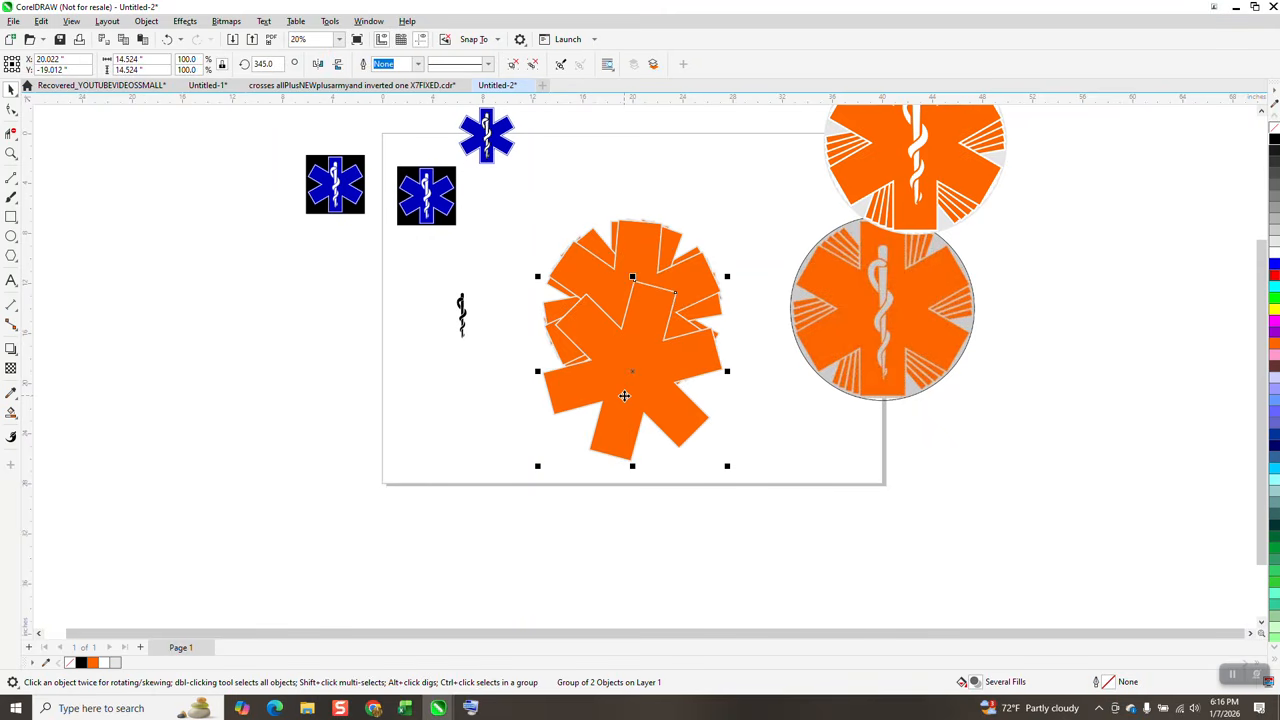
- Move the star copy rotated to 355 degrees down 15 inches beneath the 345-degree copy
left_click(694, 352)
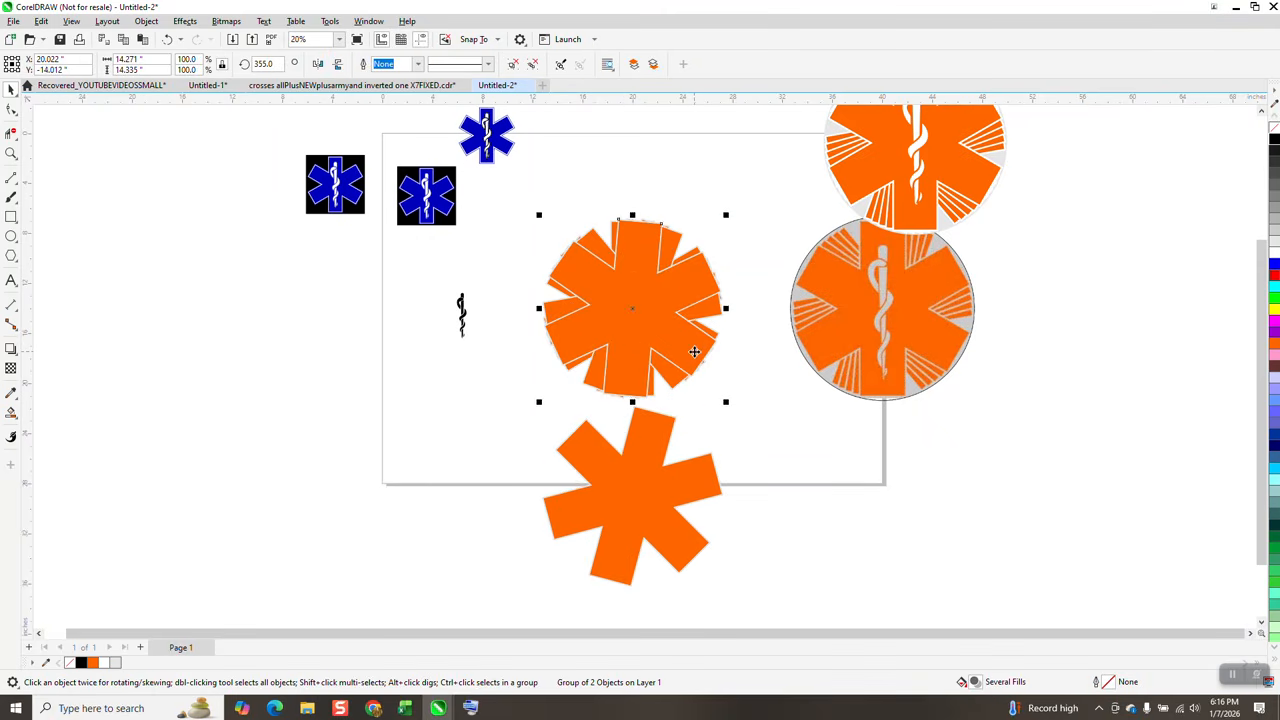
key("Down")
key("Down")
key("Down")
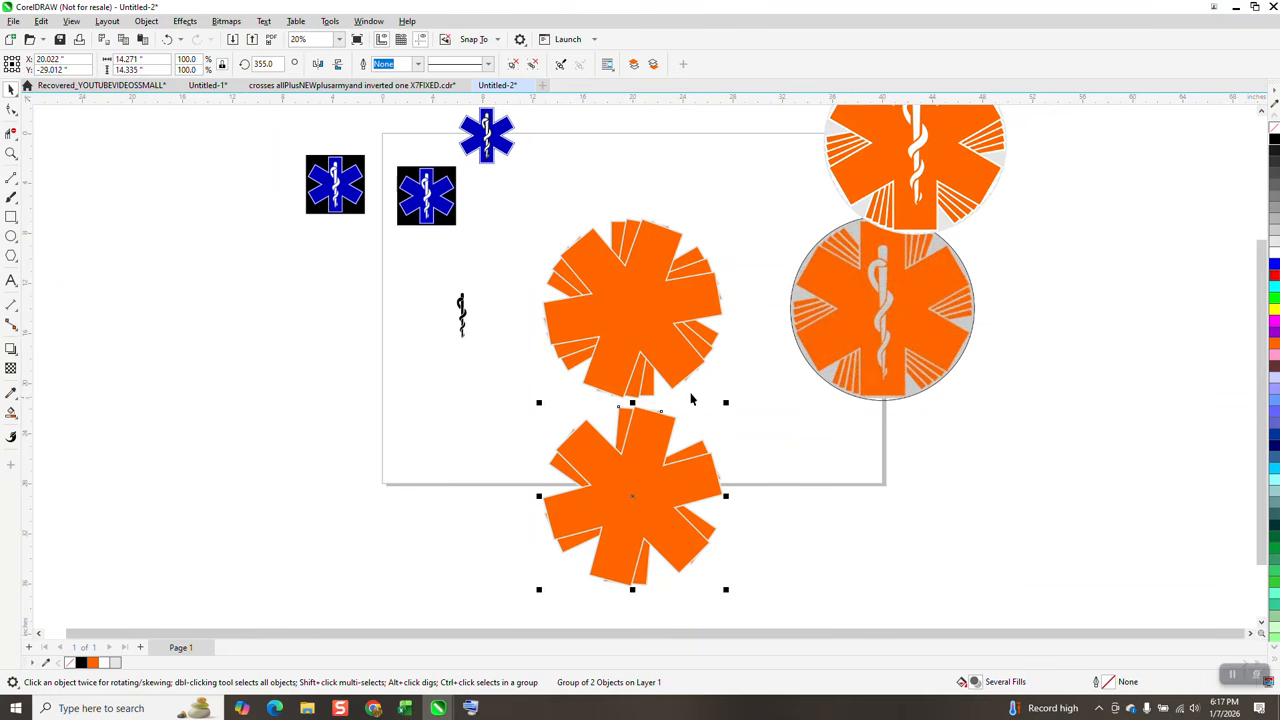
- Try moving the 345-degree star copy back up over the fan, and undo the move
left_click(702, 398)
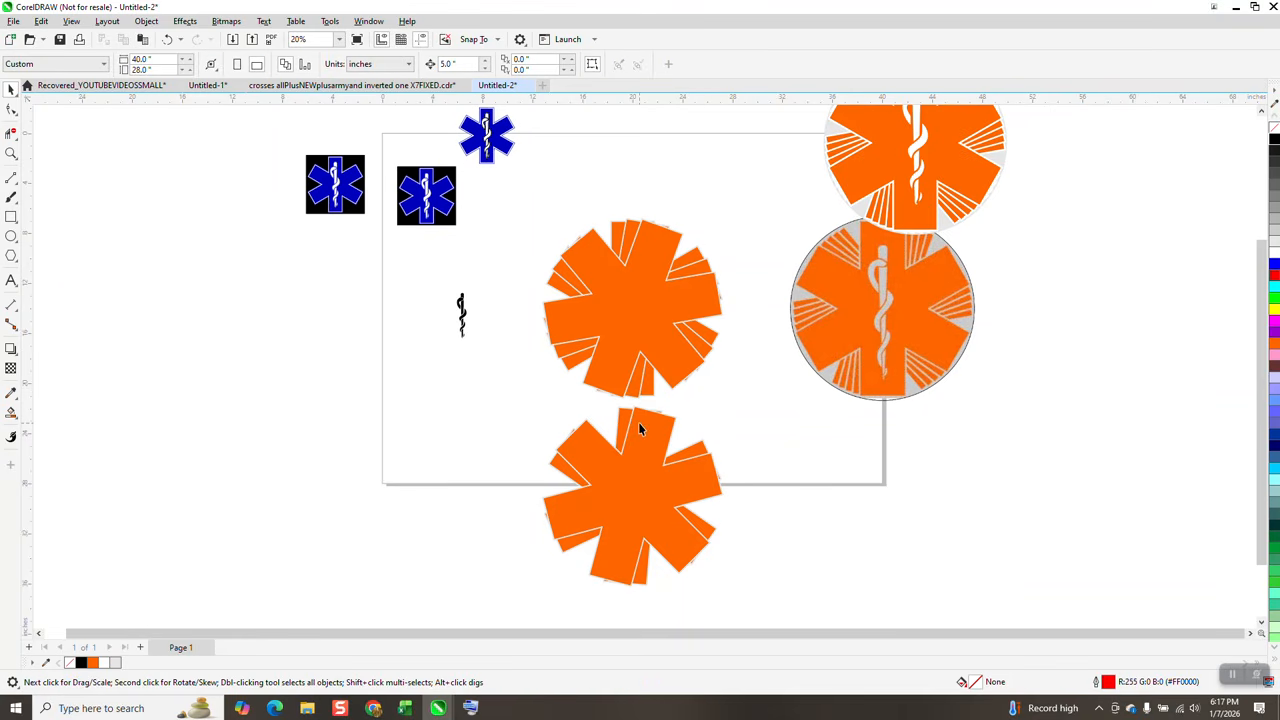
left_click(639, 424)
left_click_drag(639, 422, 639, 234)
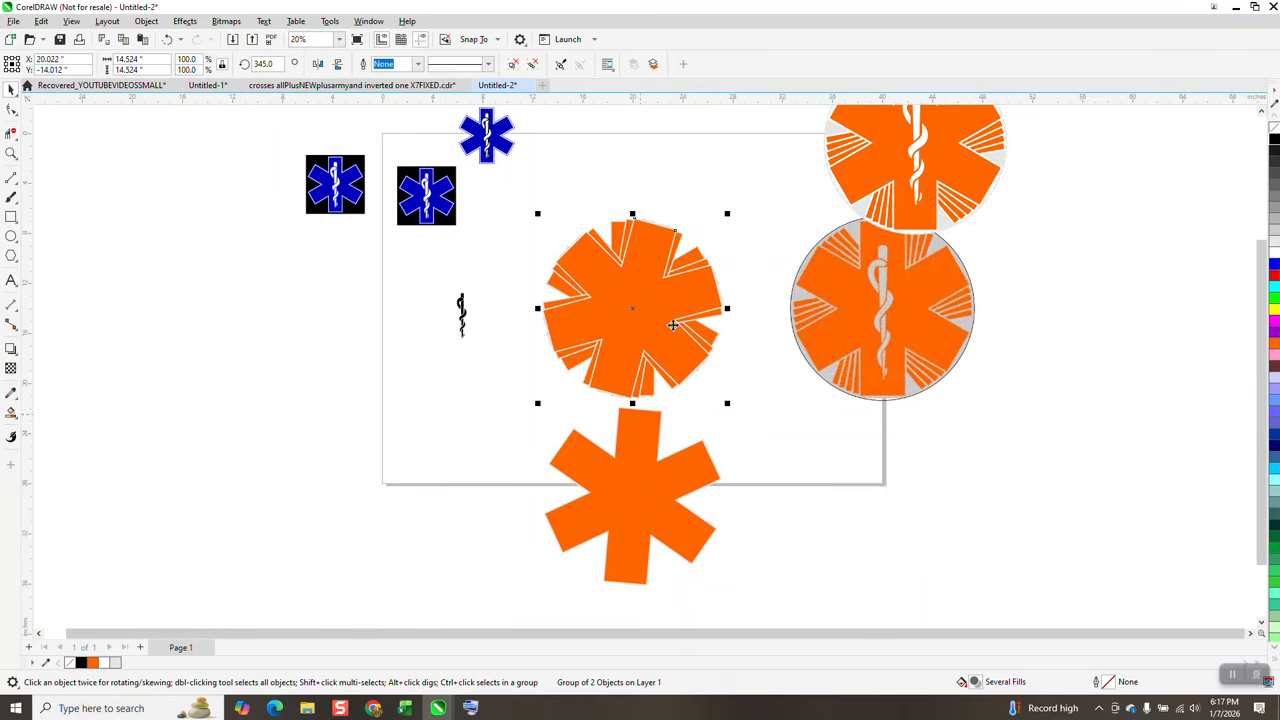
key("ctrl+z")
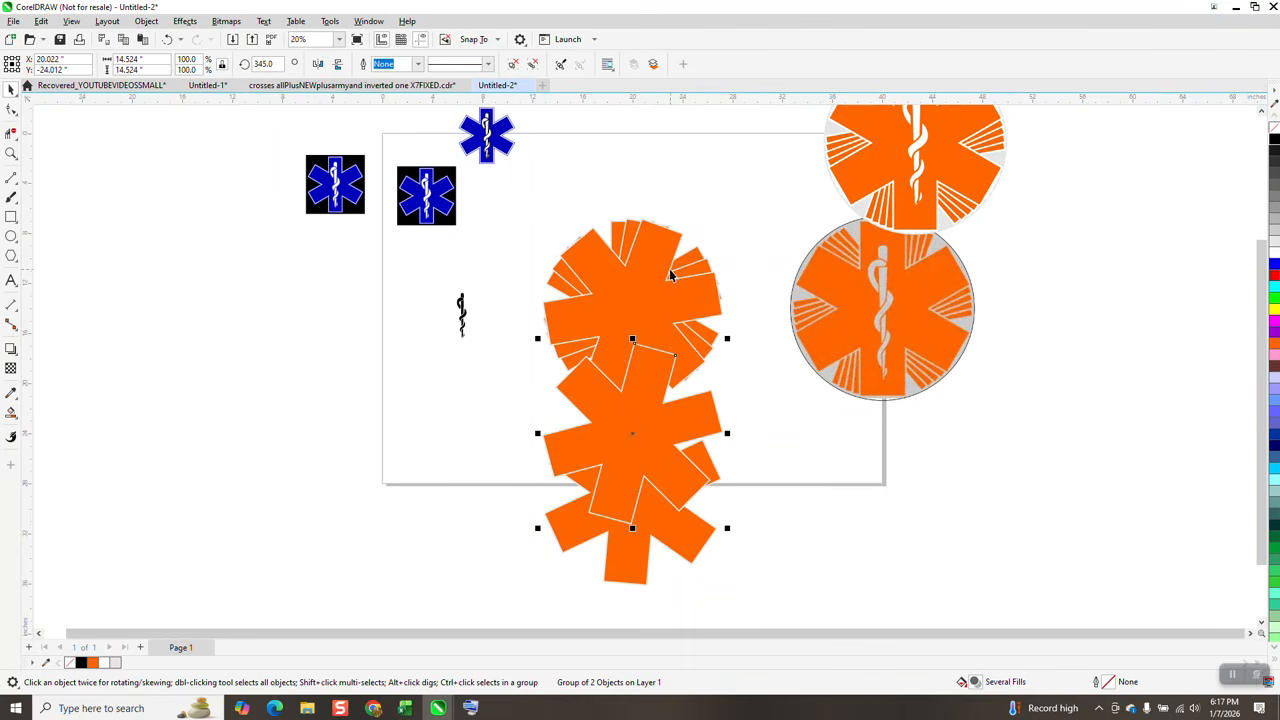
- Send the star copy rotated to 340 degrees to the back of the page
left_click(676, 240)
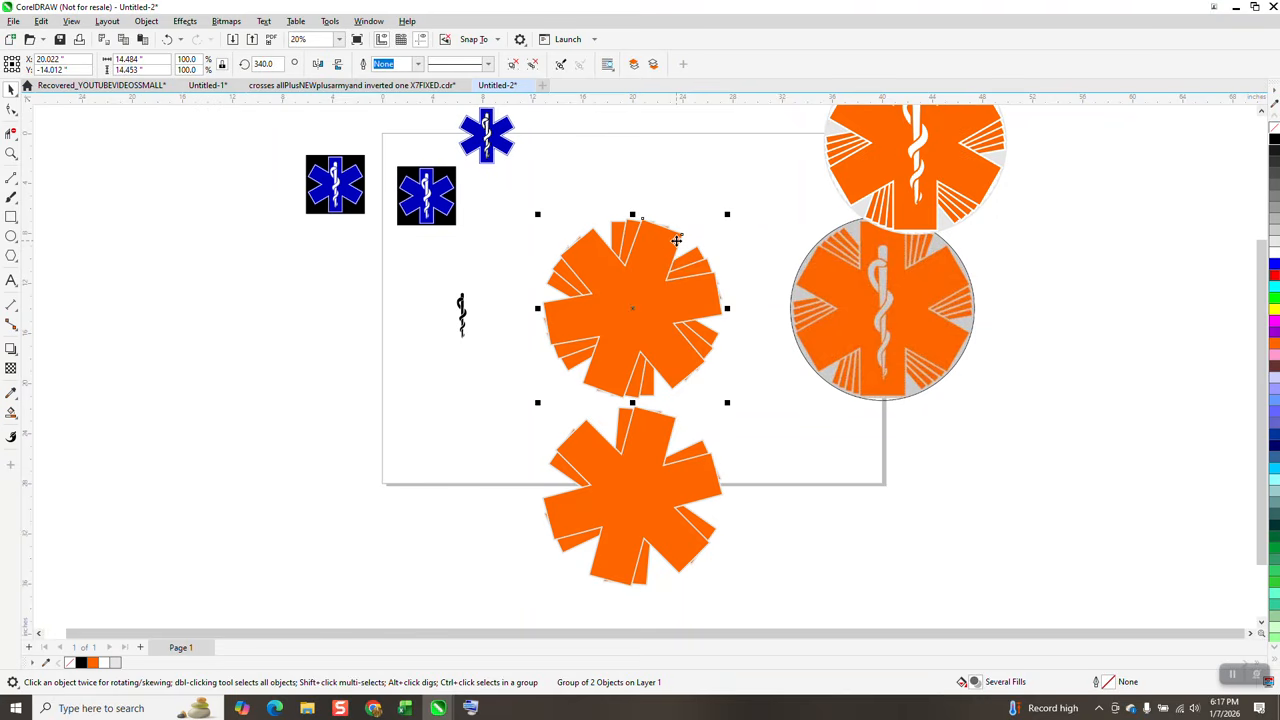
left_click(146, 21)
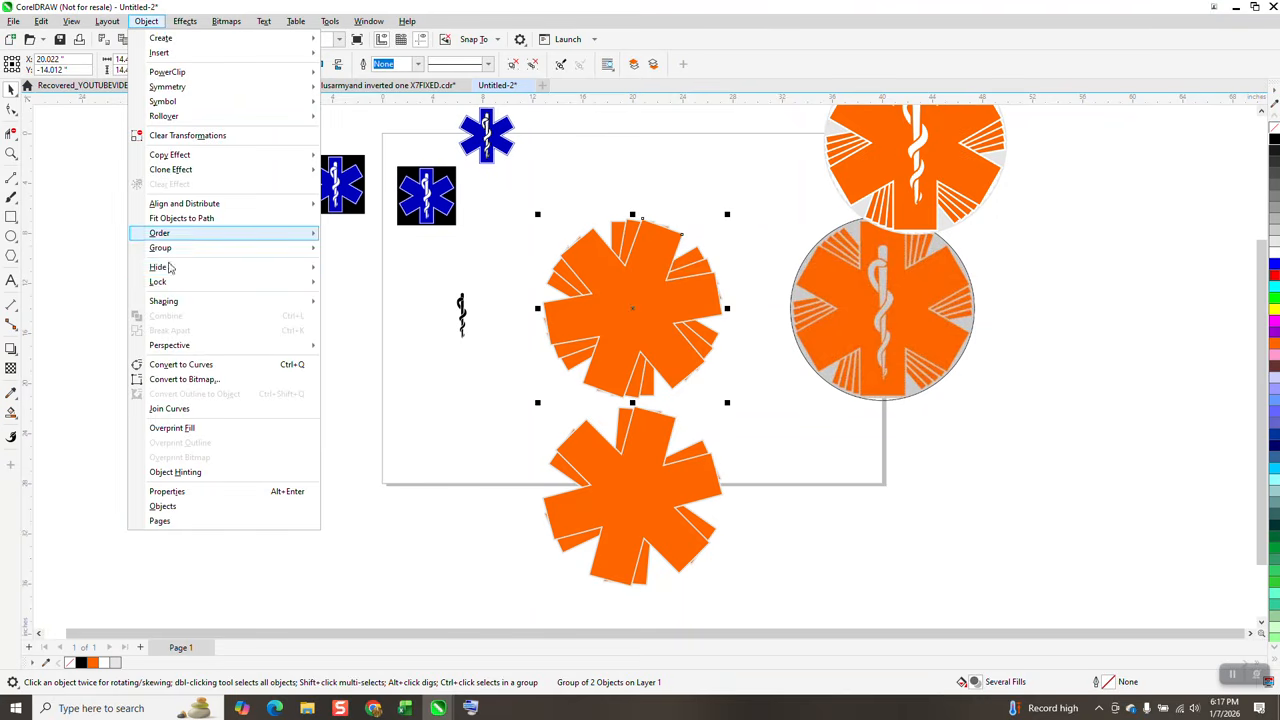
mouse_move(176, 236)
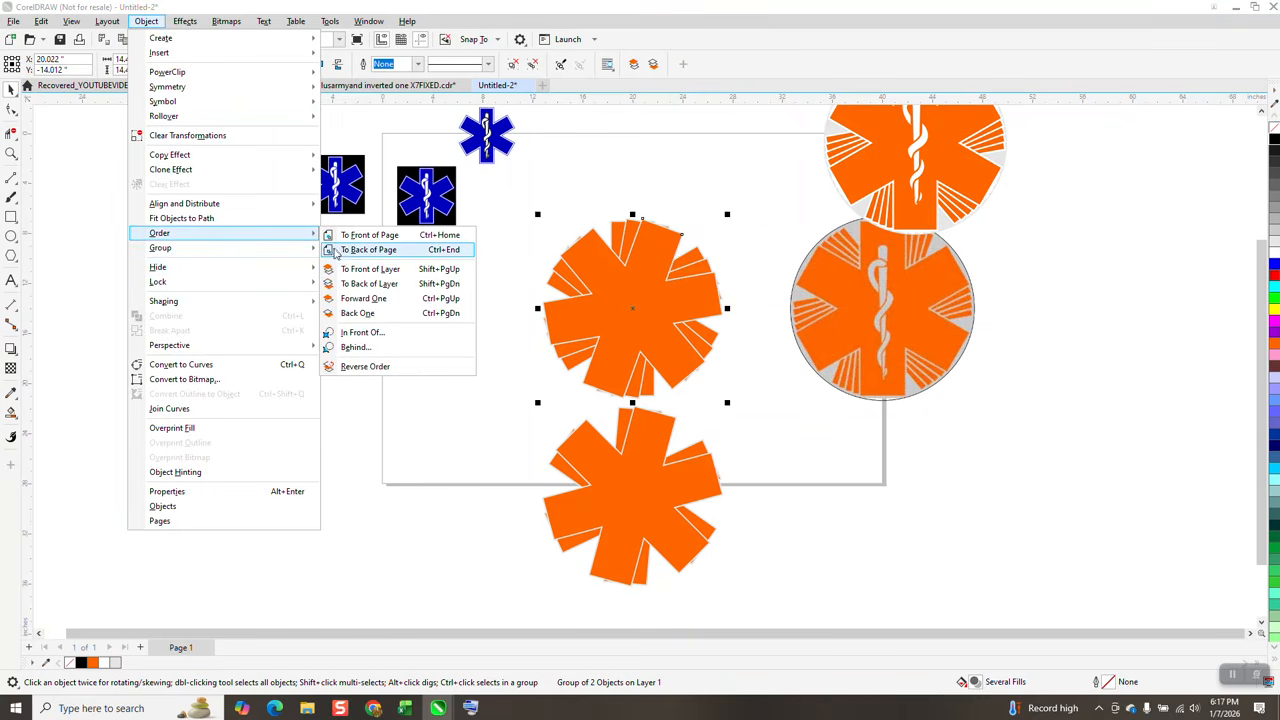
left_click(344, 253)
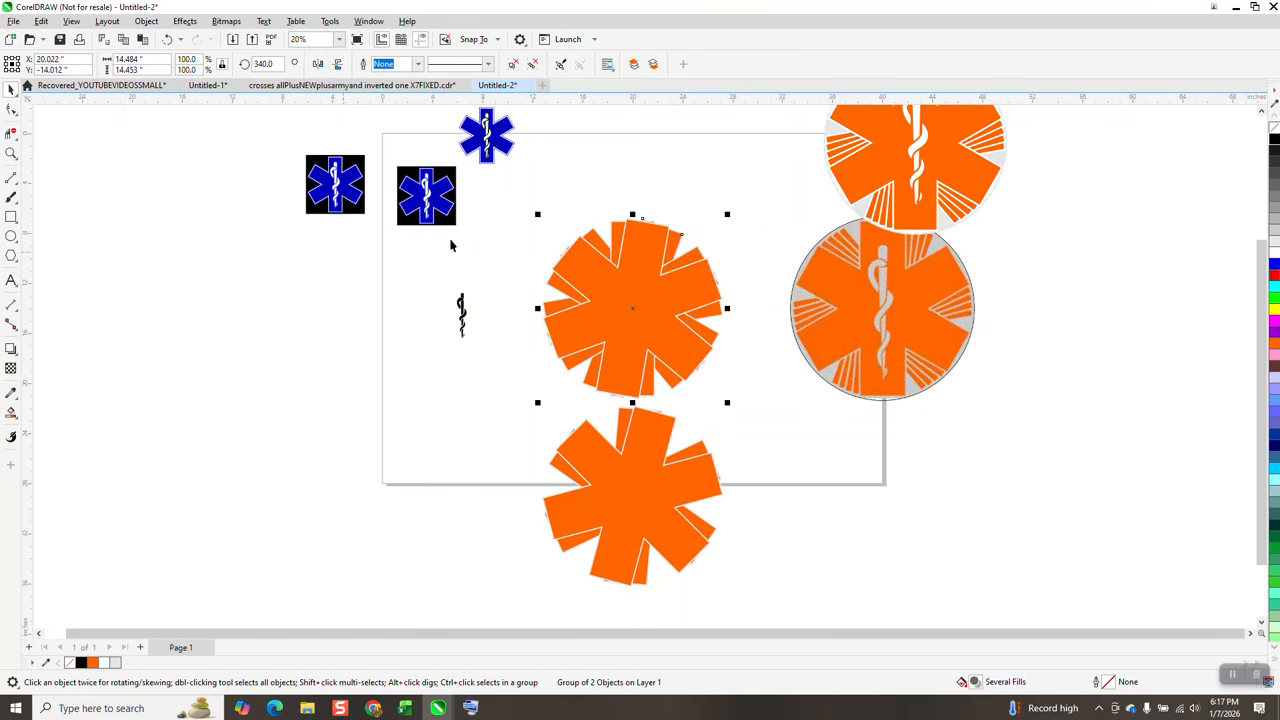
left_click(698, 232)
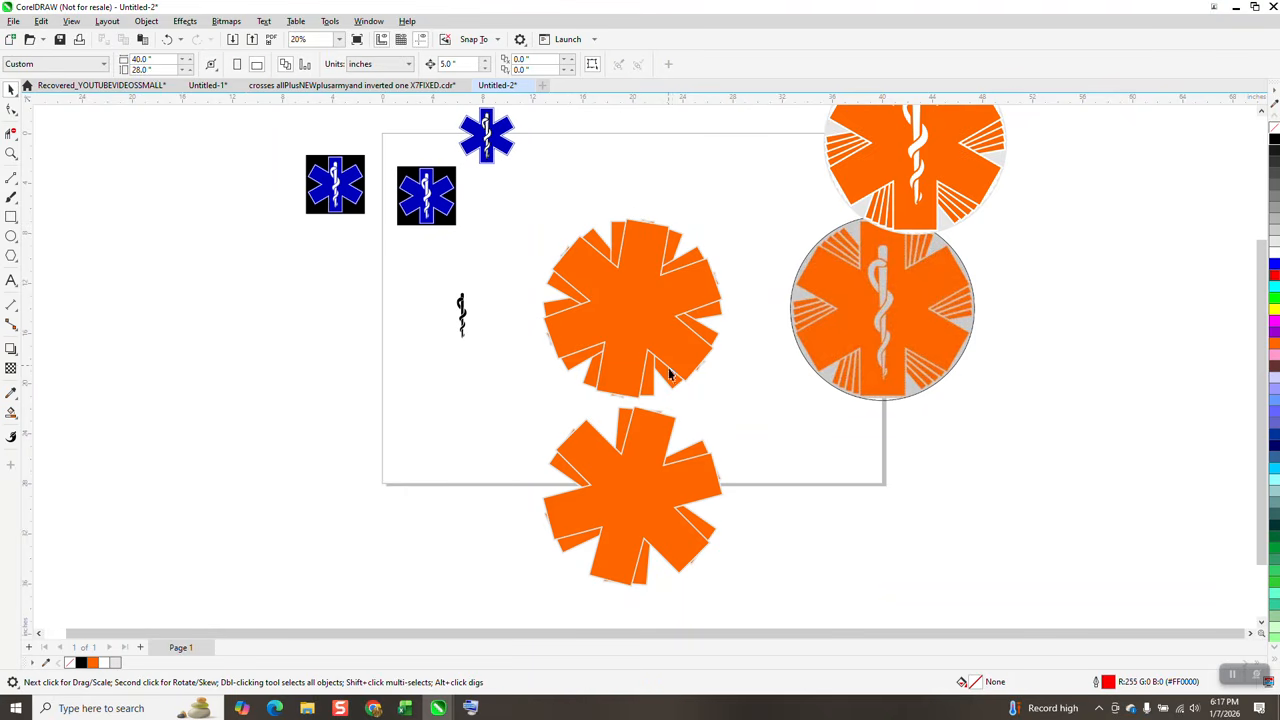
- Move the star copy rotated to 350 degrees 10 inches right and the unrotated star 10 inches left
left_click(652, 317)
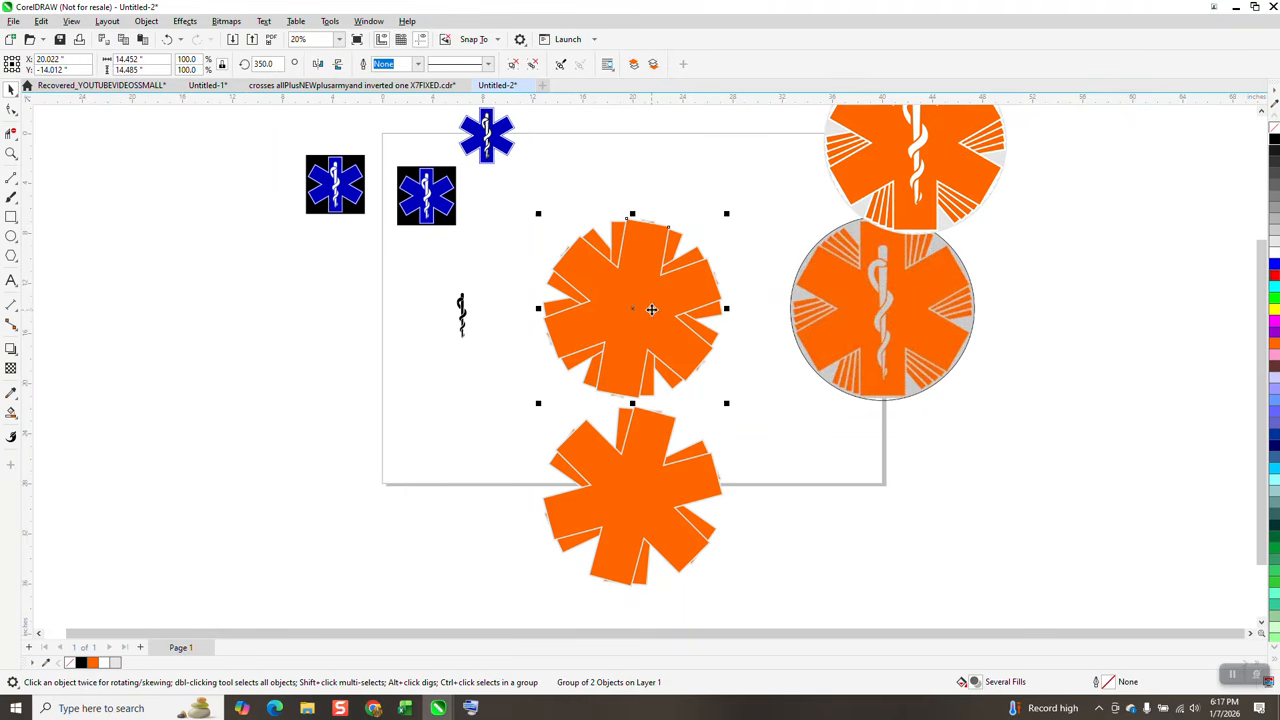
key("Right")
key("Left")
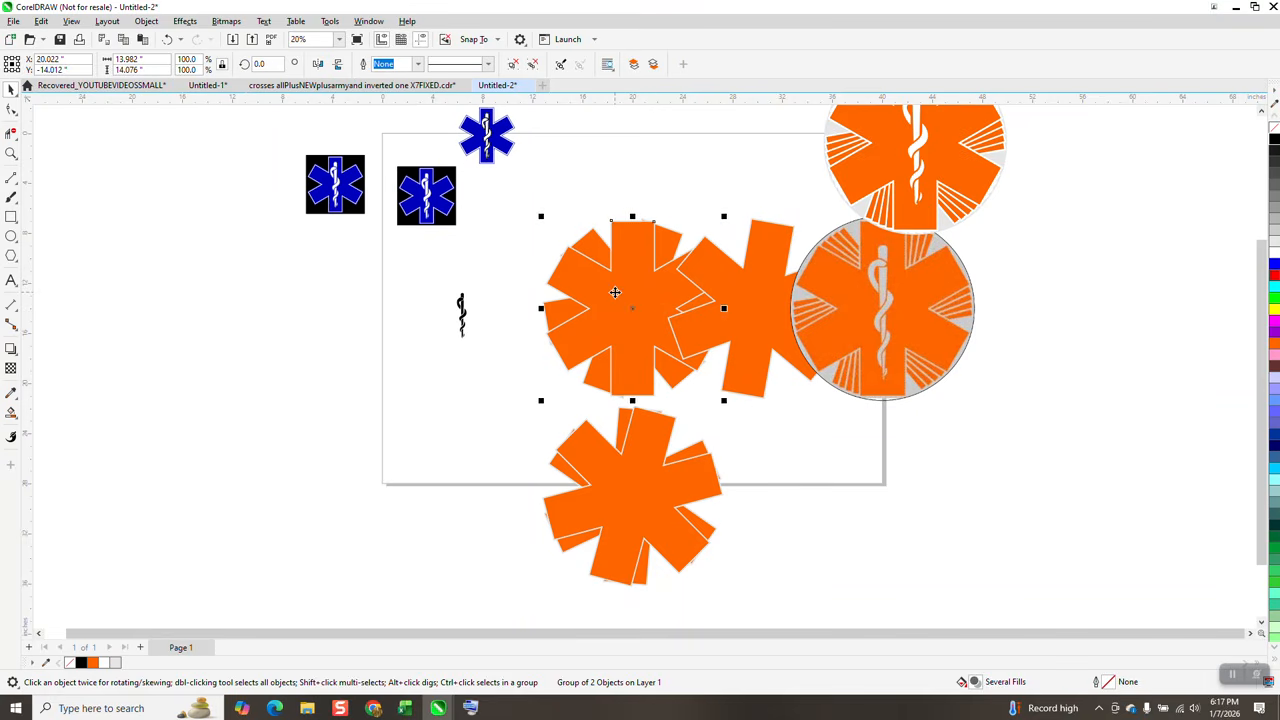
key("Left")
key("Left")
- Move the 345-degree and 355-degree star copies back up 15 inches onto the 340-degree copy
left_click(667, 428)
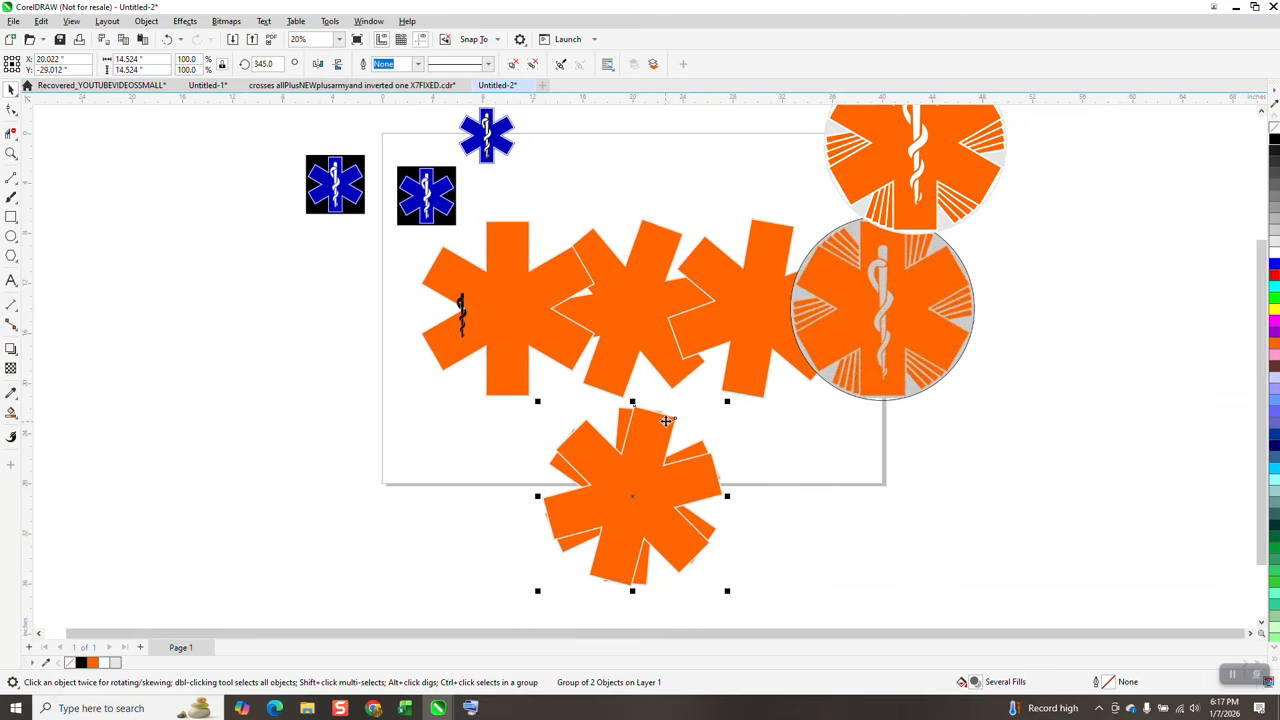
key("Up")
key("Up")
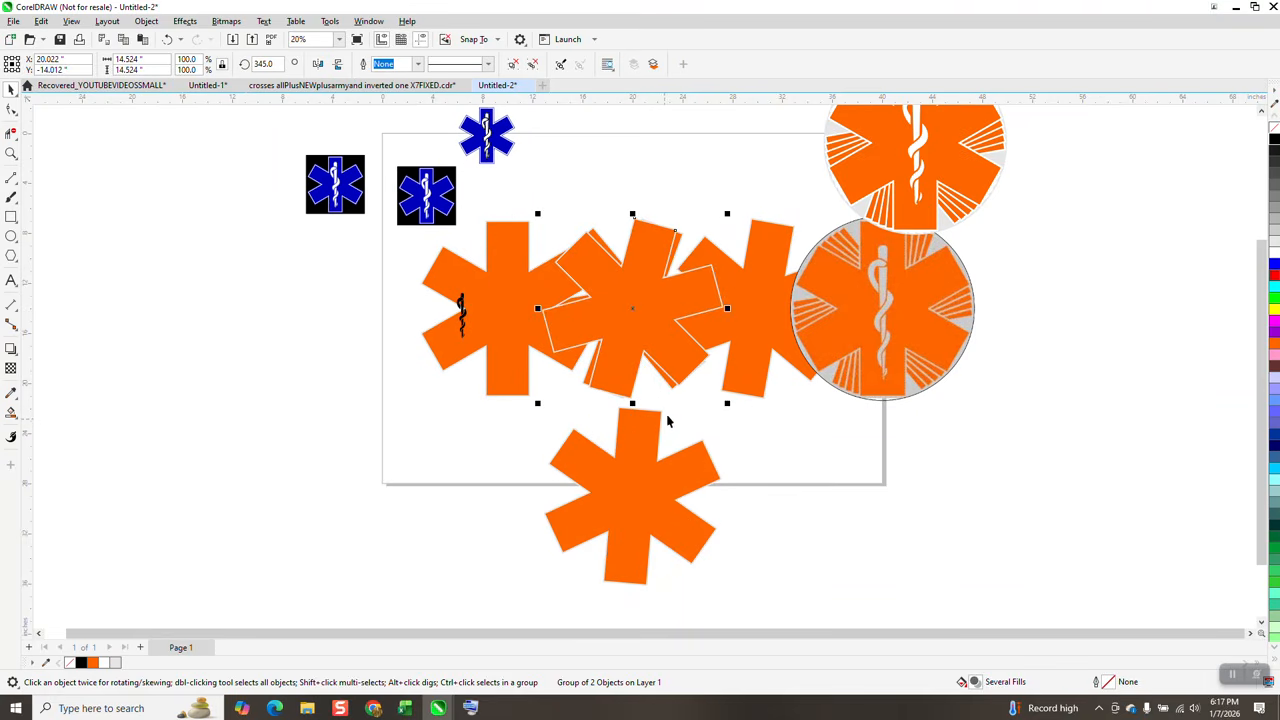
left_click(621, 444)
key("Up")
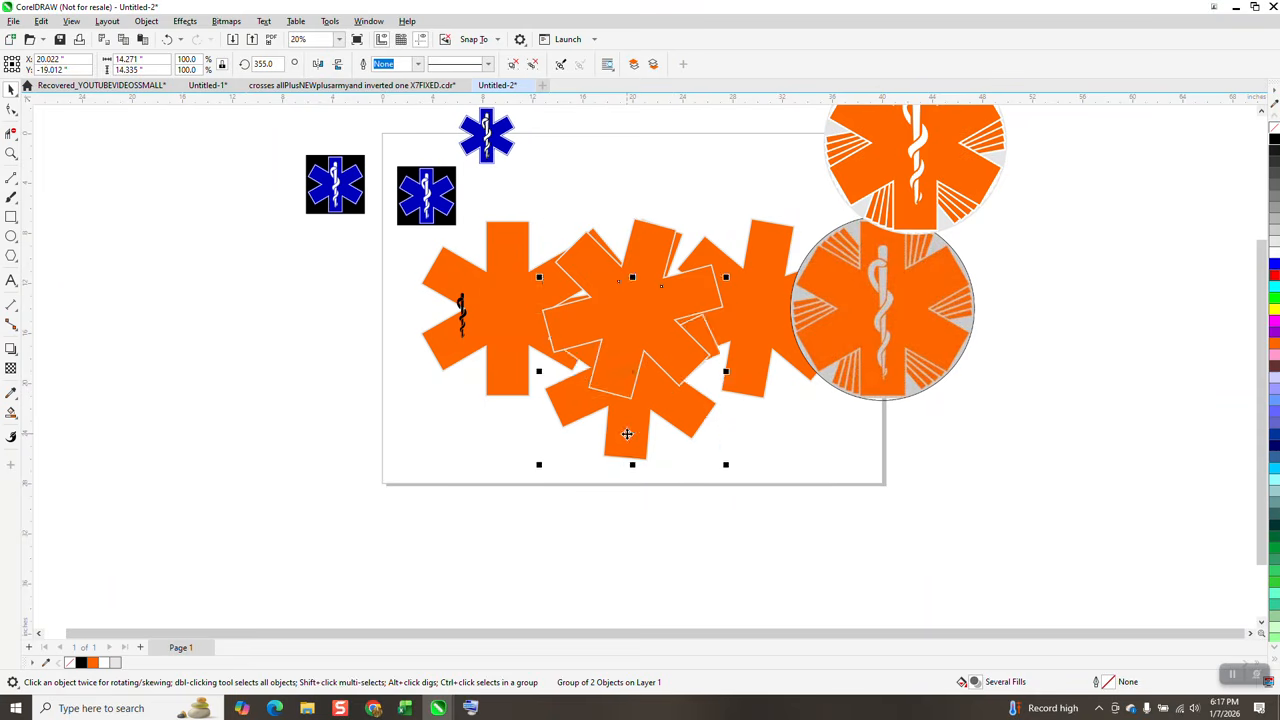
key("Up")
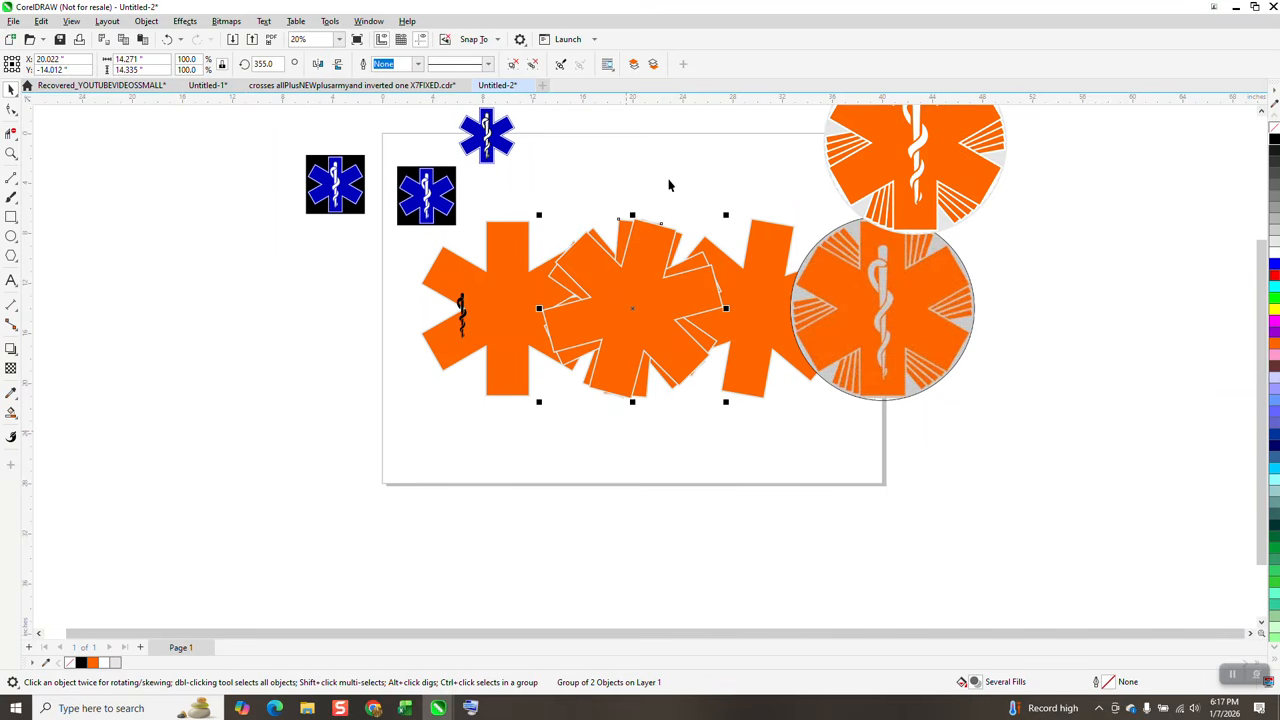
key("Down")
key("Up")
left_click(677, 203)
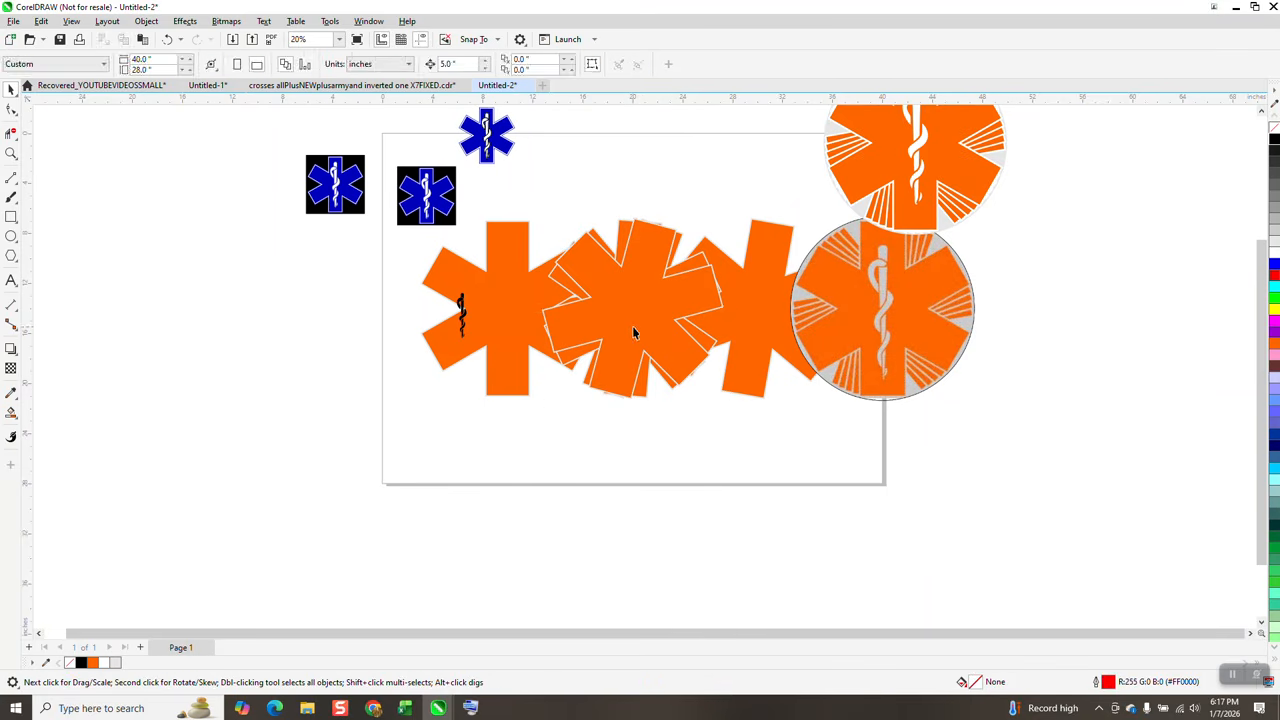
- Send the frontmost star copy, rotated to 345 degrees, to the back of the page
left_click(631, 330)
left_click(147, 21)
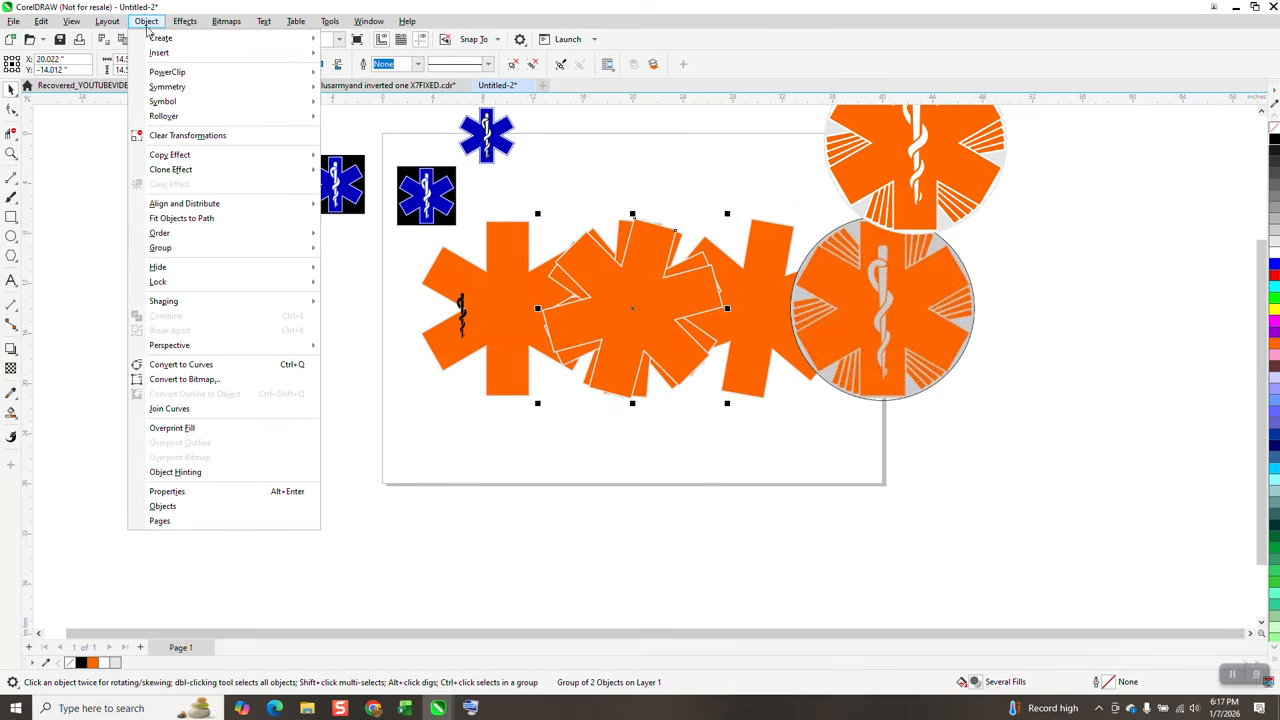
mouse_move(178, 236)
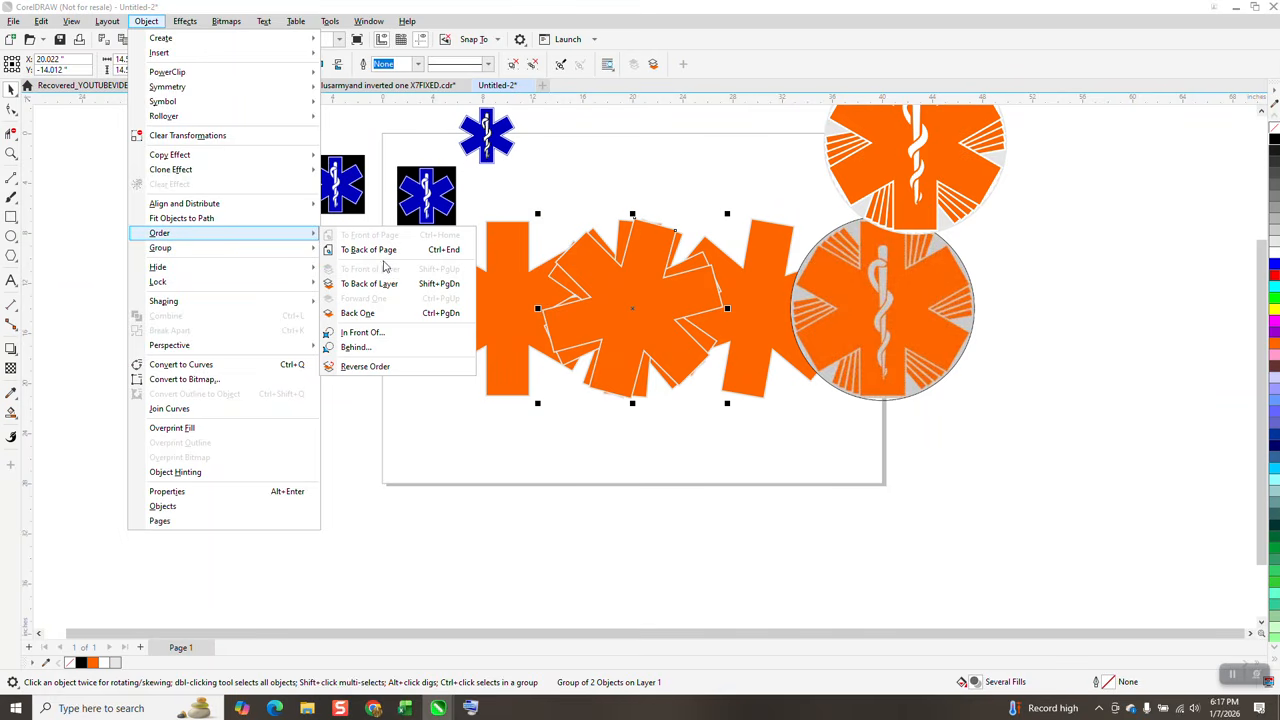
left_click(384, 251)
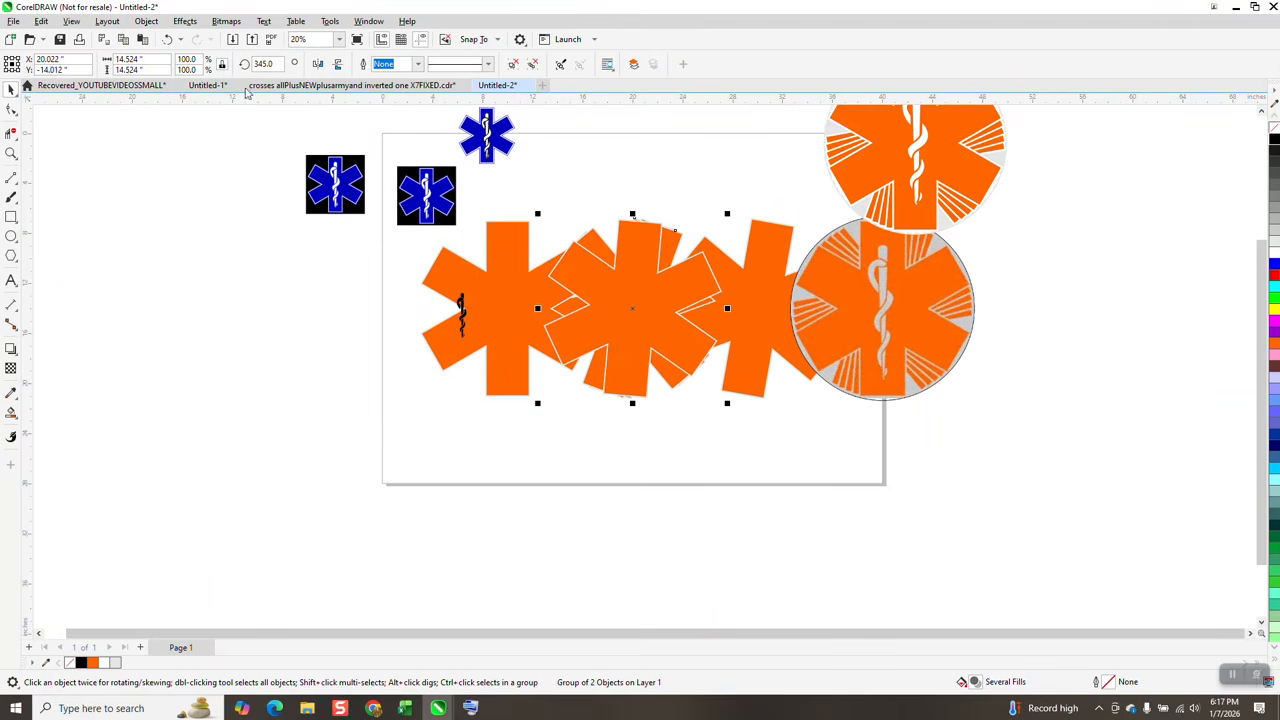
- Undo the moves and stacking changes until the fanned star copies return to their original arrangement
left_click(167, 39)
left_click(167, 39)
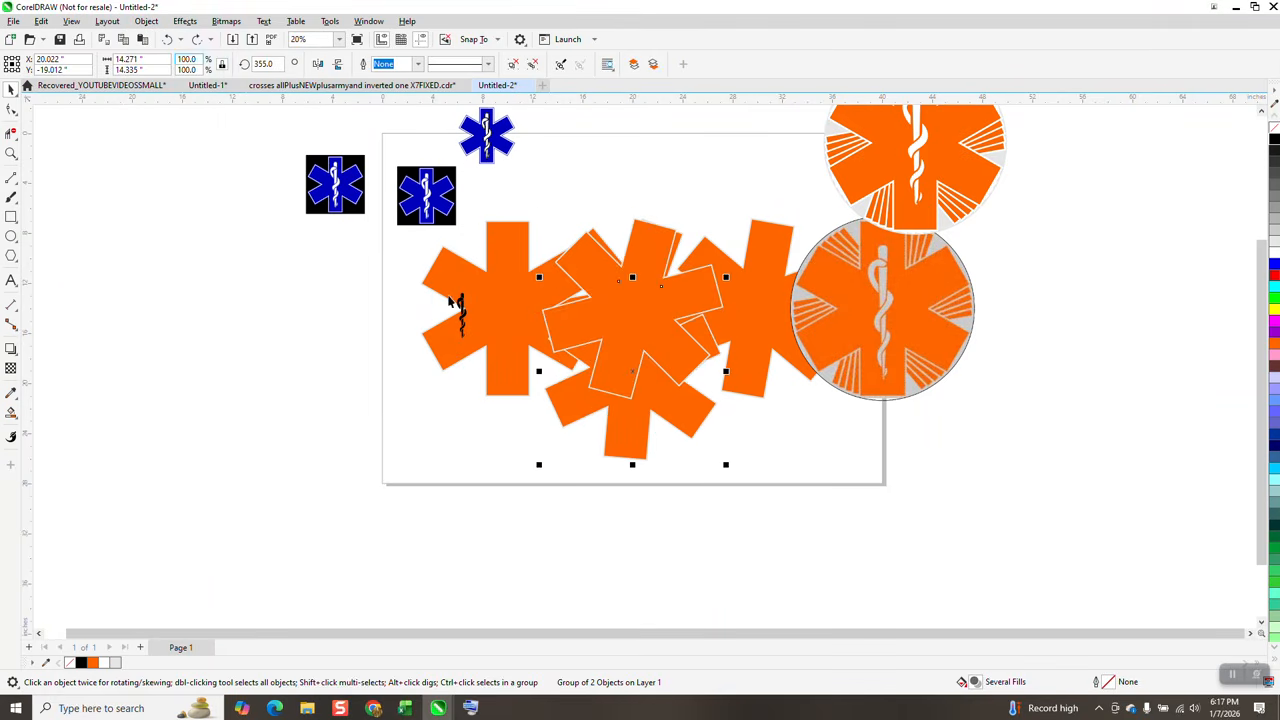
left_click(168, 39)
left_click(168, 39)
left_click(169, 39)
left_click(169, 39)
left_click(169, 39)
left_click(169, 39)
left_click(170, 39)
left_click(170, 39)
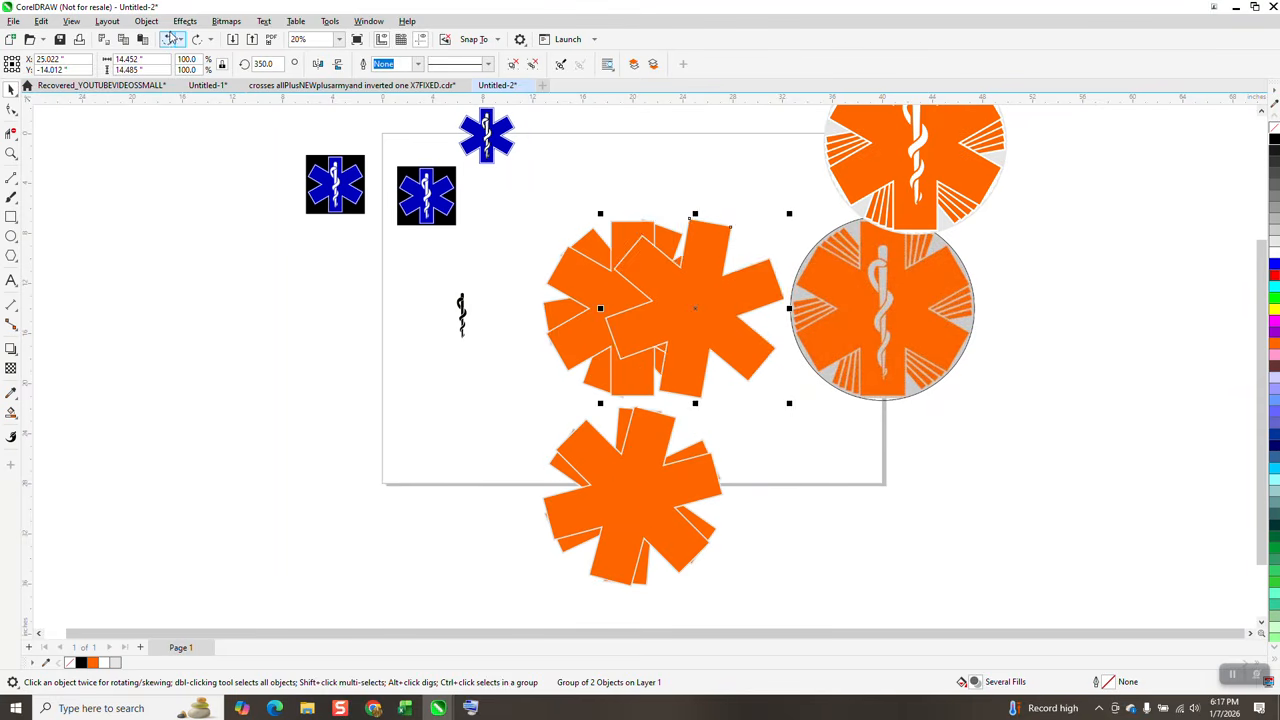
left_click(170, 39)
left_click(170, 39)
left_click(170, 39)
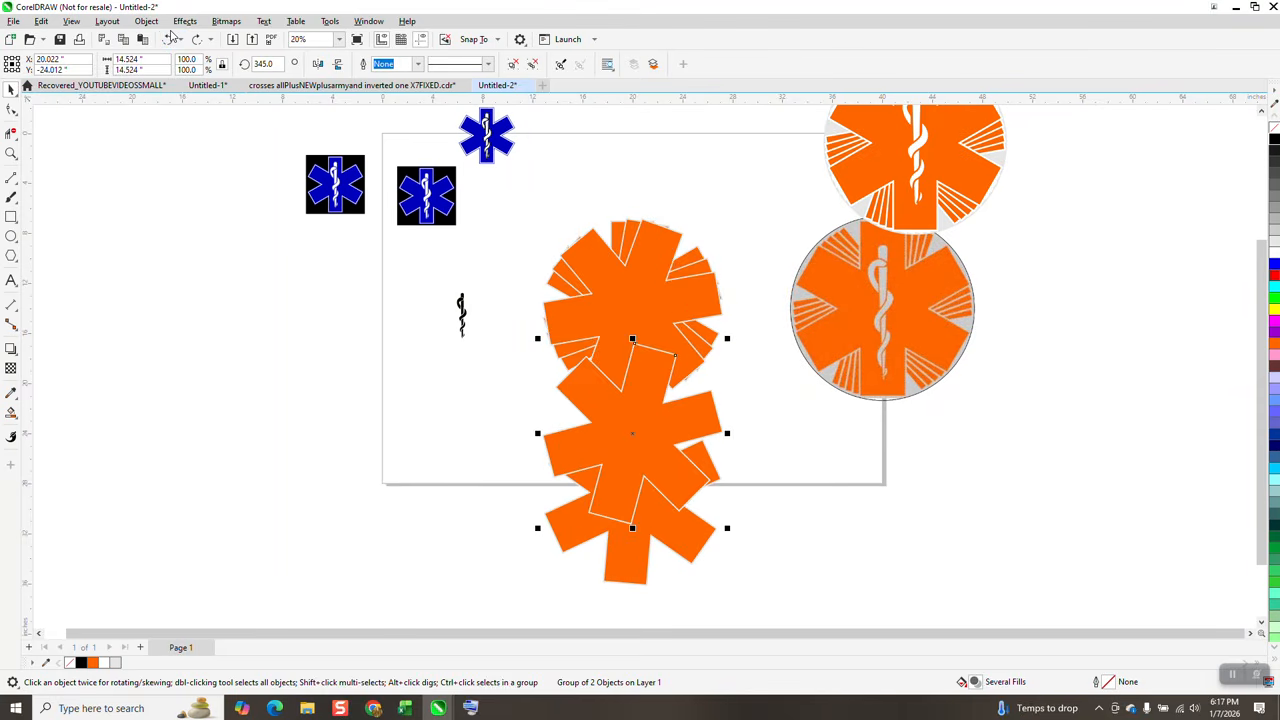
left_click(168, 39)
left_click(168, 39)
left_click(168, 39)
left_click(168, 39)
left_click(168, 39)
left_click(168, 39)
left_click(168, 39)
left_click(168, 39)
left_click(168, 39)
left_click(168, 39)
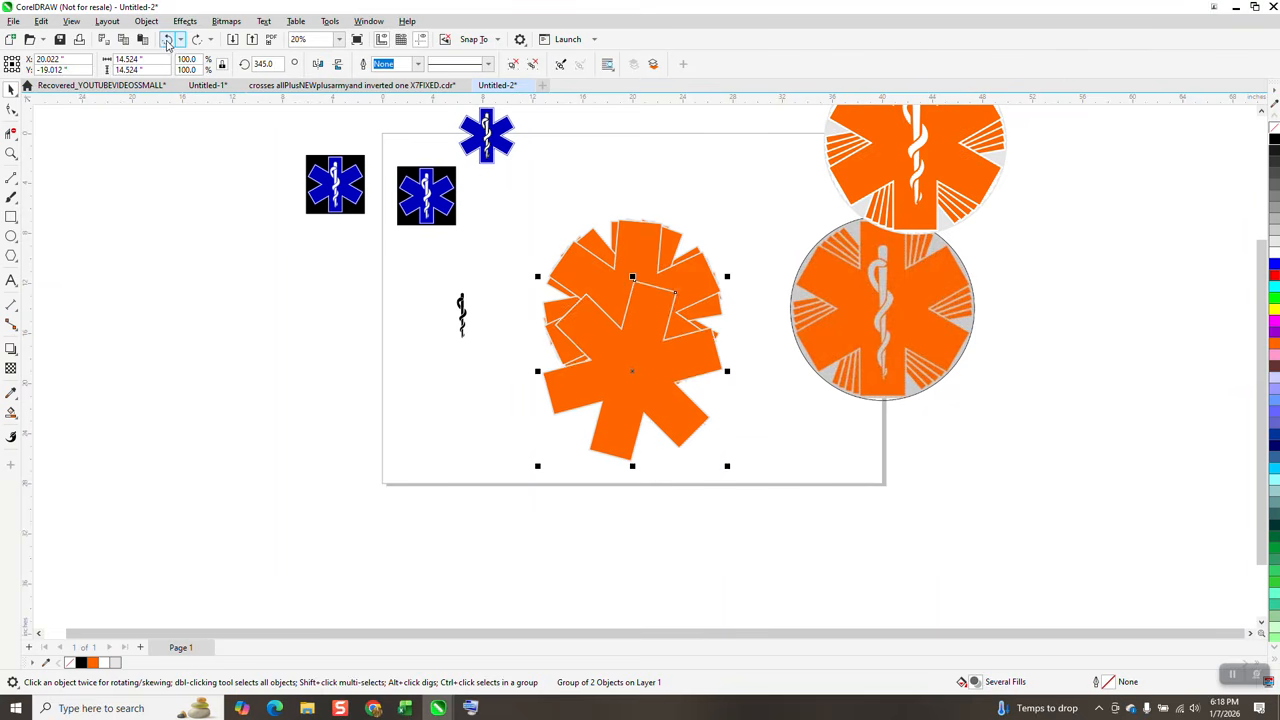
left_click(168, 39)
left_click(168, 39)
left_click(167, 40)
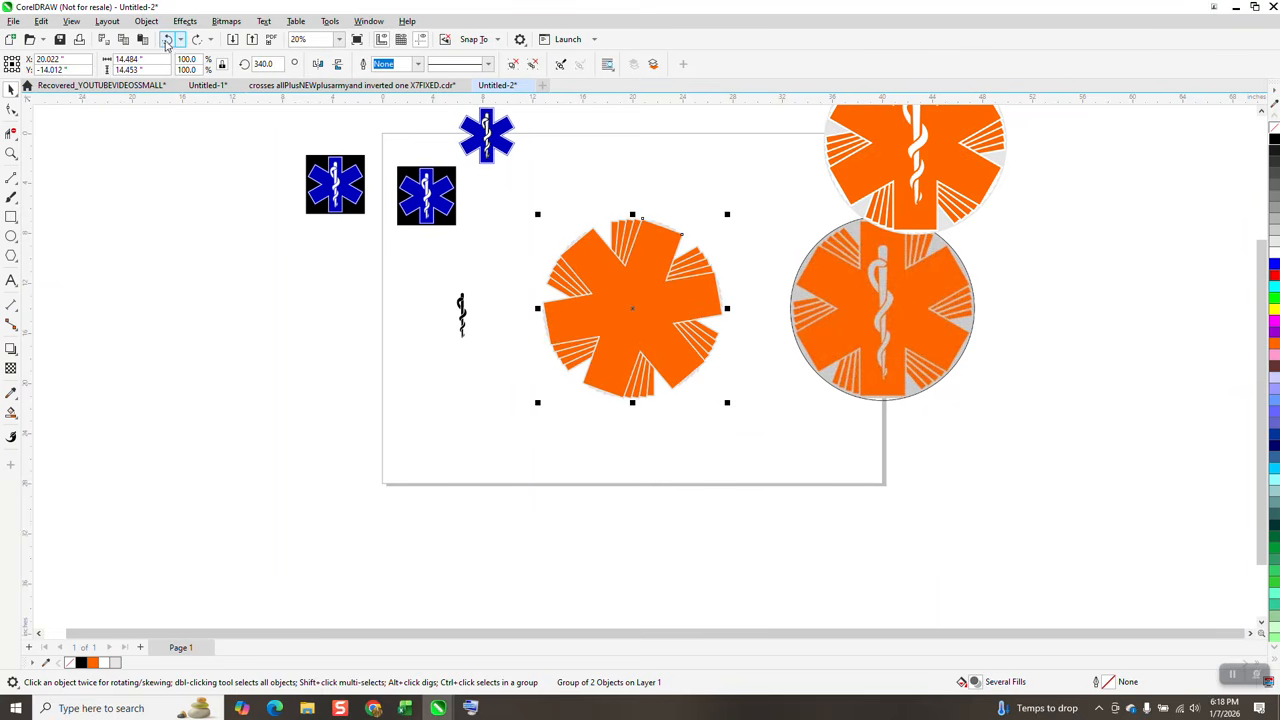
- Undo the rotated duplications until only the original unrotated star is left
left_click(167, 40)
left_click(167, 40)
left_click(167, 40)
left_click(167, 40)
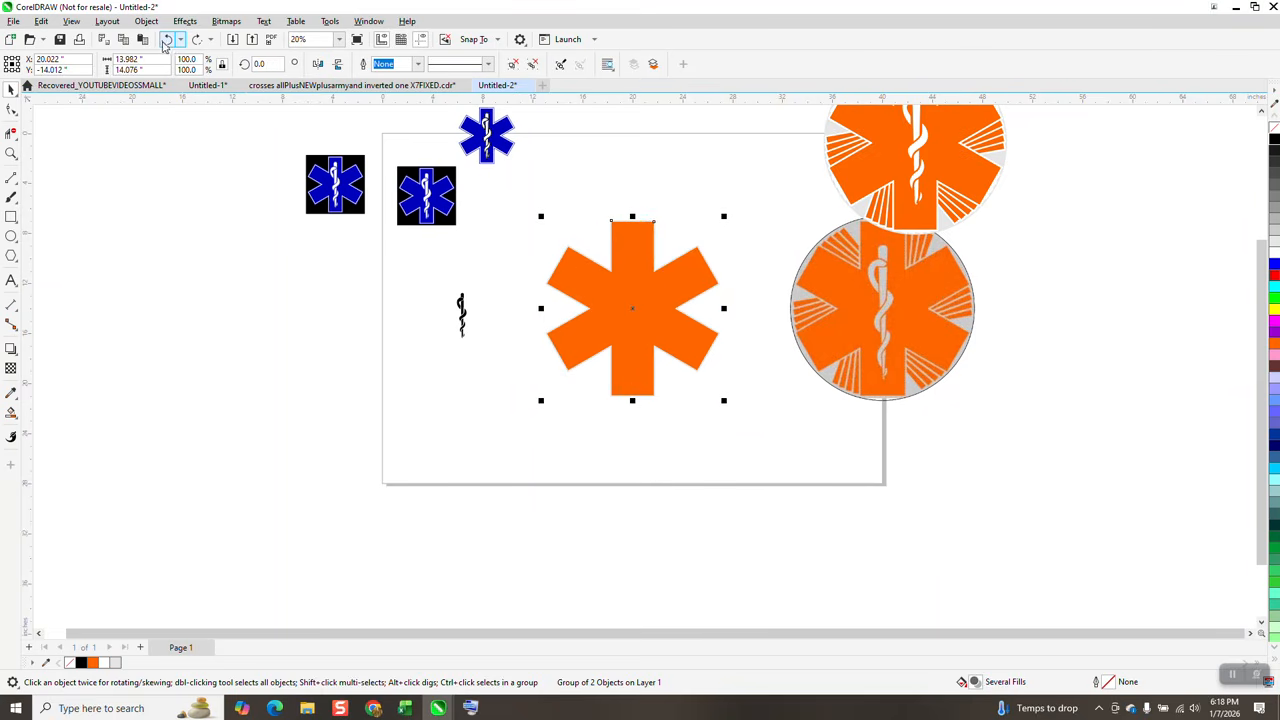
- Try moving the single star down the page, and undo the move
left_click(631, 186)
left_click_drag(622, 316, 620, 375)
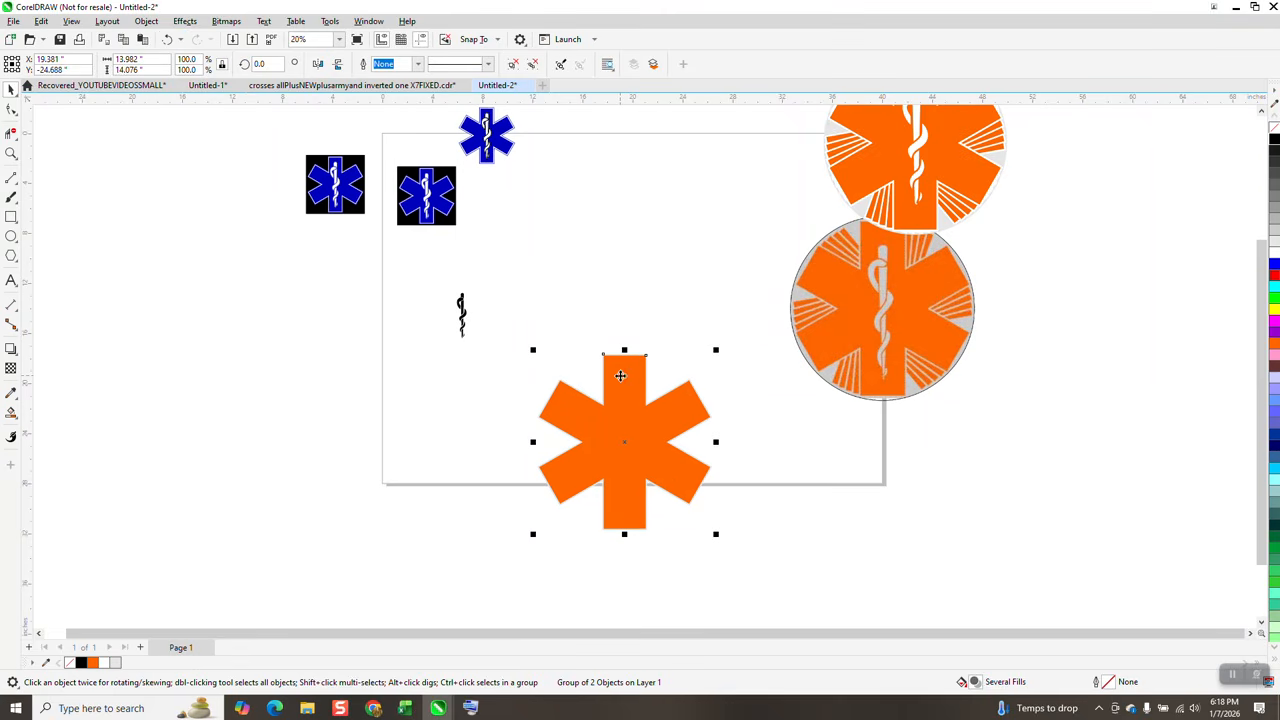
left_click(167, 40)
- Scale the orange star down proportionally to about 55.5%, roughly 7.76 by 7.81 inches
scroll(551, 149, "down", 1)
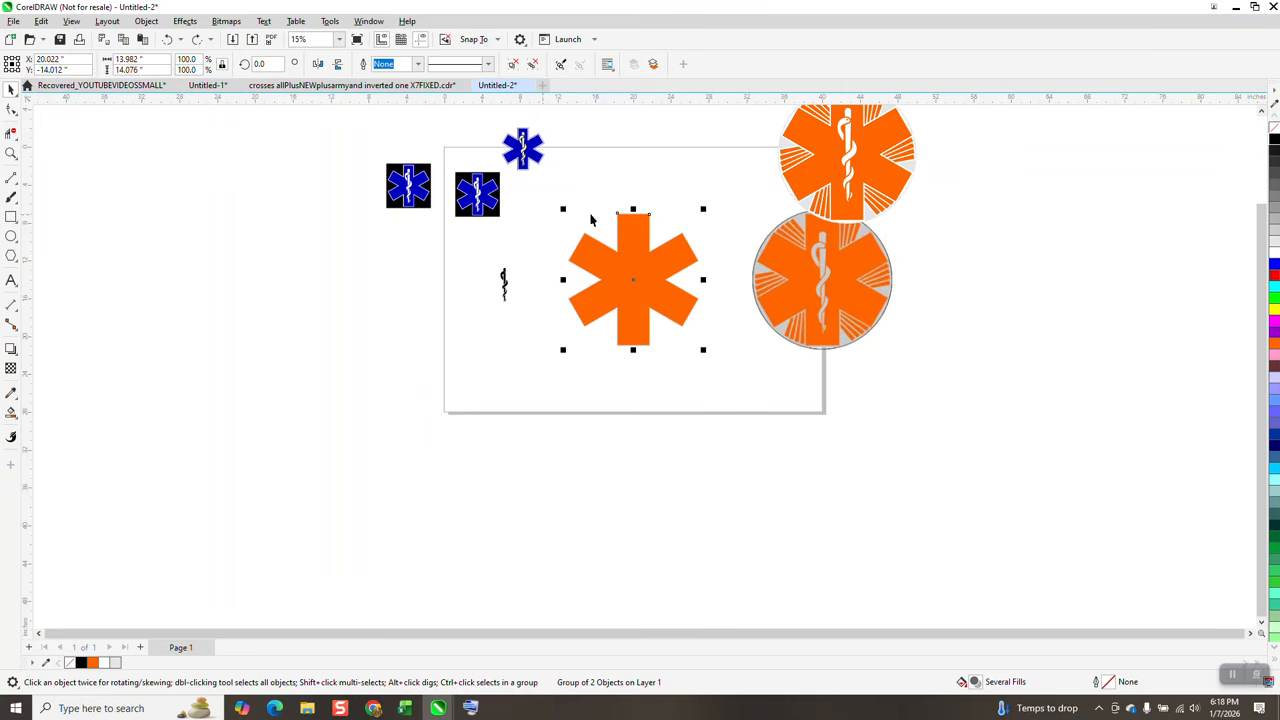
left_click_drag(704, 210, 641, 265)
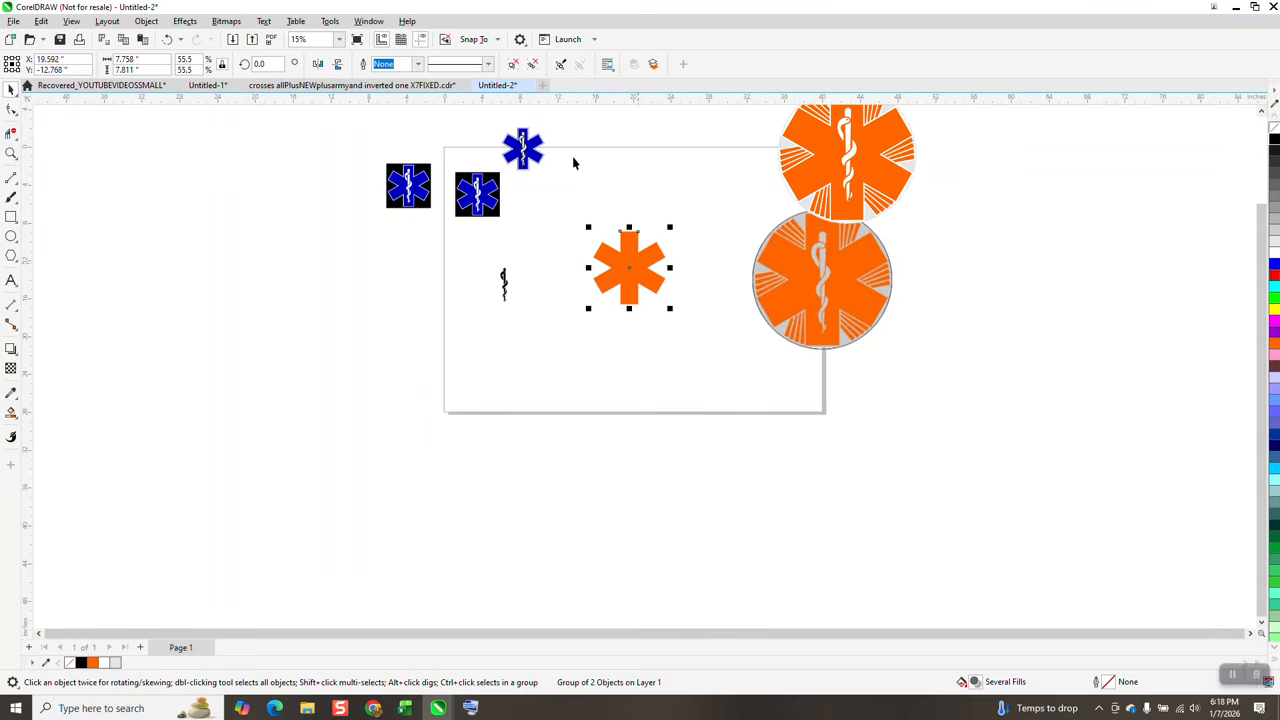
left_click(398, 108)
- Set the document's nudge distance to 10 inches
left_click(445, 64)
type("10")
key("Return")
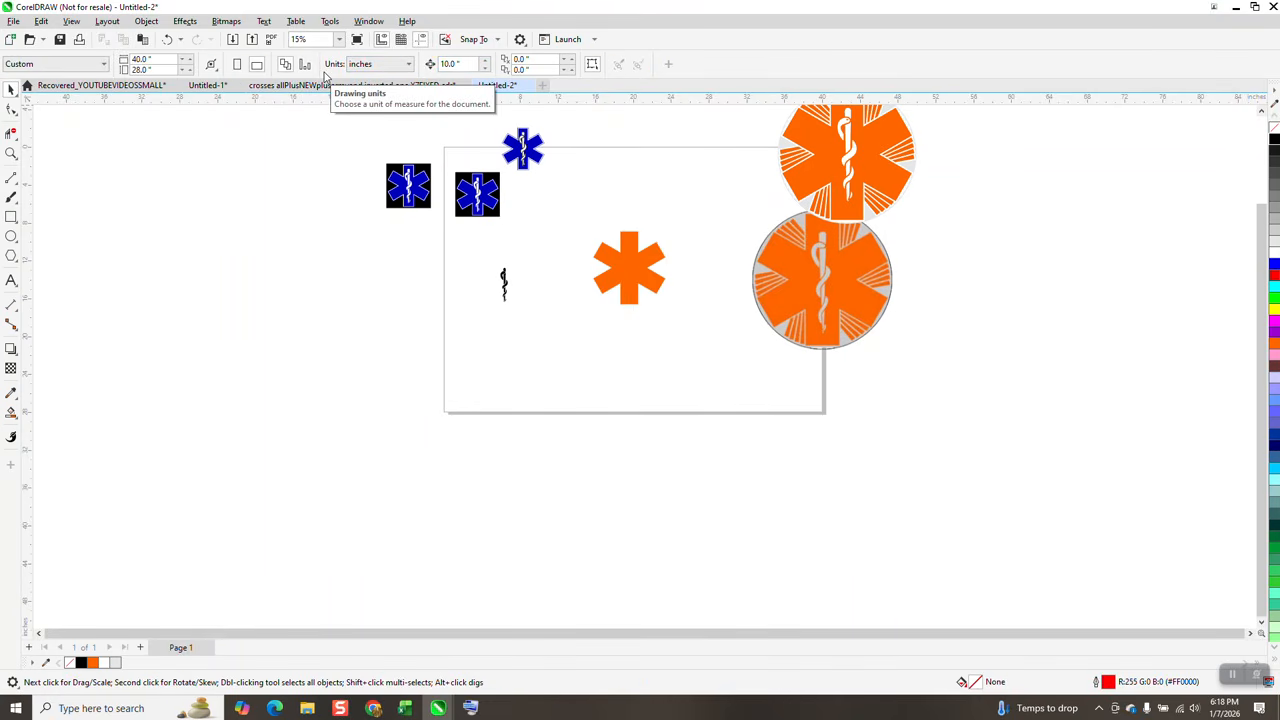
- Draw a rectangle about 15 by 11.4 inches over the orange star and fill it black
left_click(638, 268)
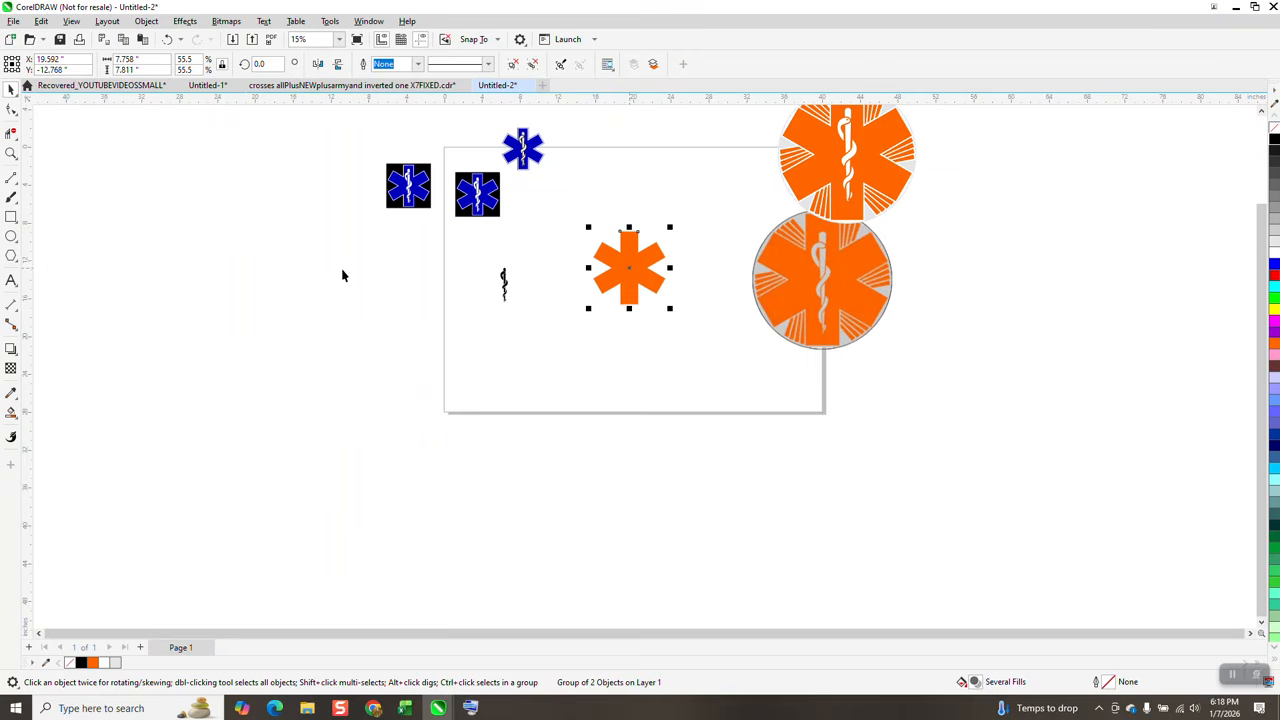
left_click(11, 218)
left_click_drag(567, 213, 717, 326)
left_click(1274, 140)
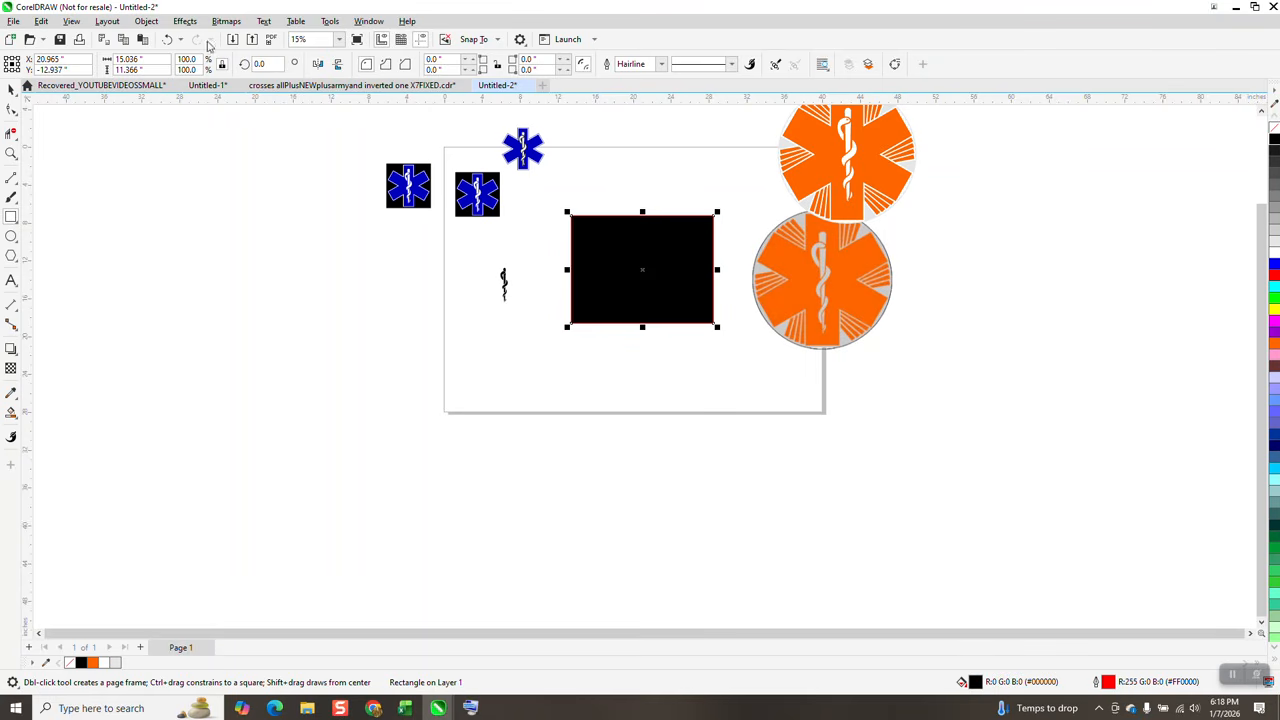
- Send the black rectangle to the back of the page, behind the orange star
left_click(146, 21)
mouse_move(292, 234)
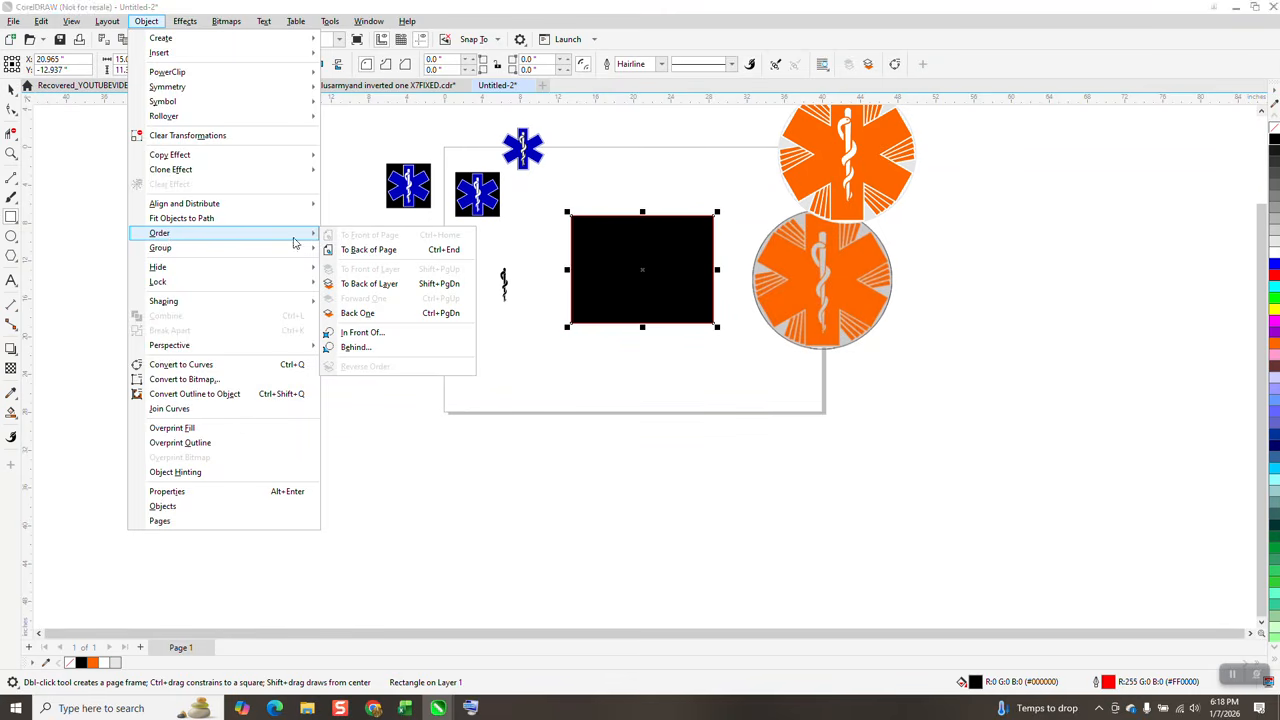
left_click(343, 253)
left_click(11, 88)
left_click(346, 207)
left_click(11, 152)
left_click_drag(546, 209, 771, 360)
left_click(11, 89)
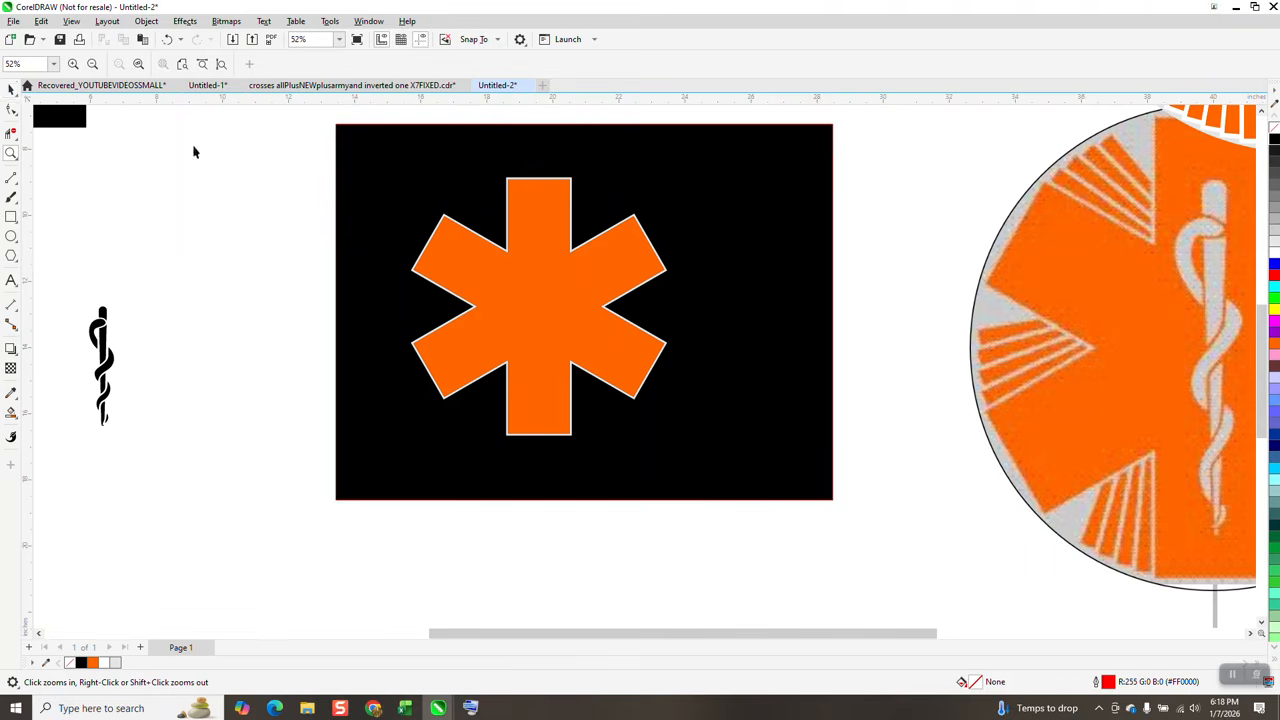
- Duplicate the orange star group four times, placing each copy 10 inches below the previous one
left_click(556, 205)
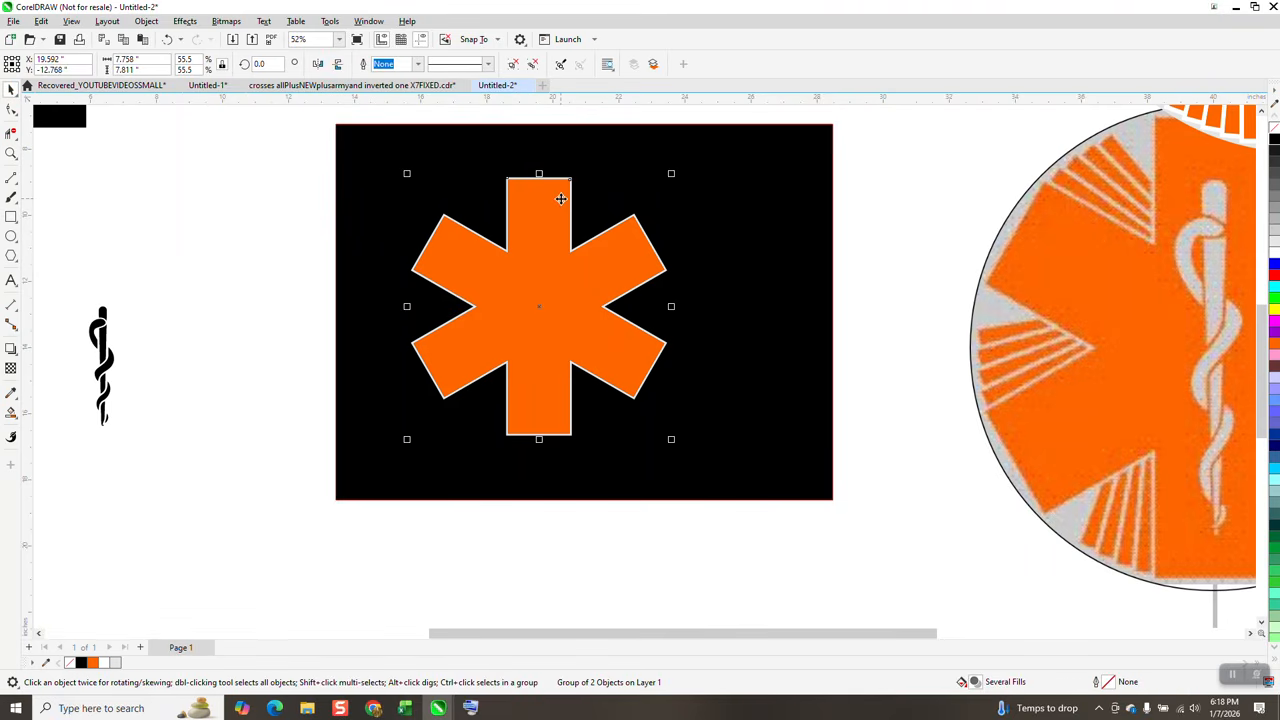
key("ctrl+d")
scroll(561, 204, "down", 1)
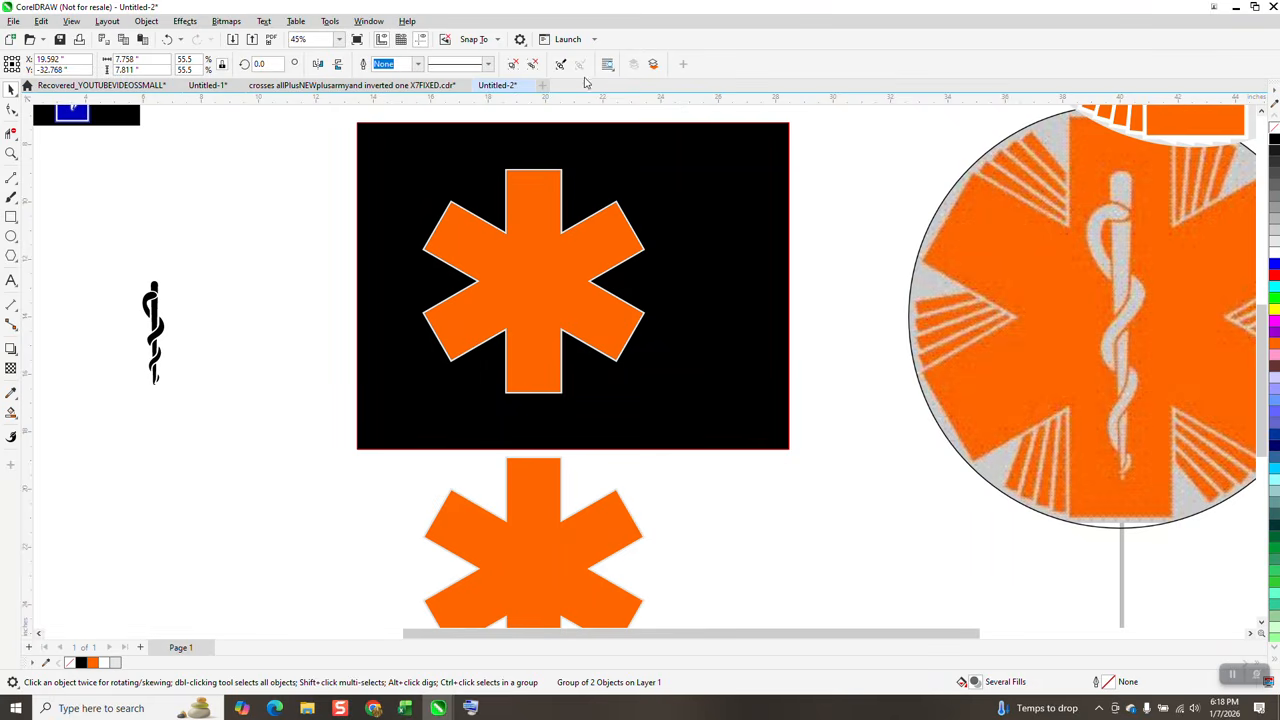
scroll(868, 183, "down", 4)
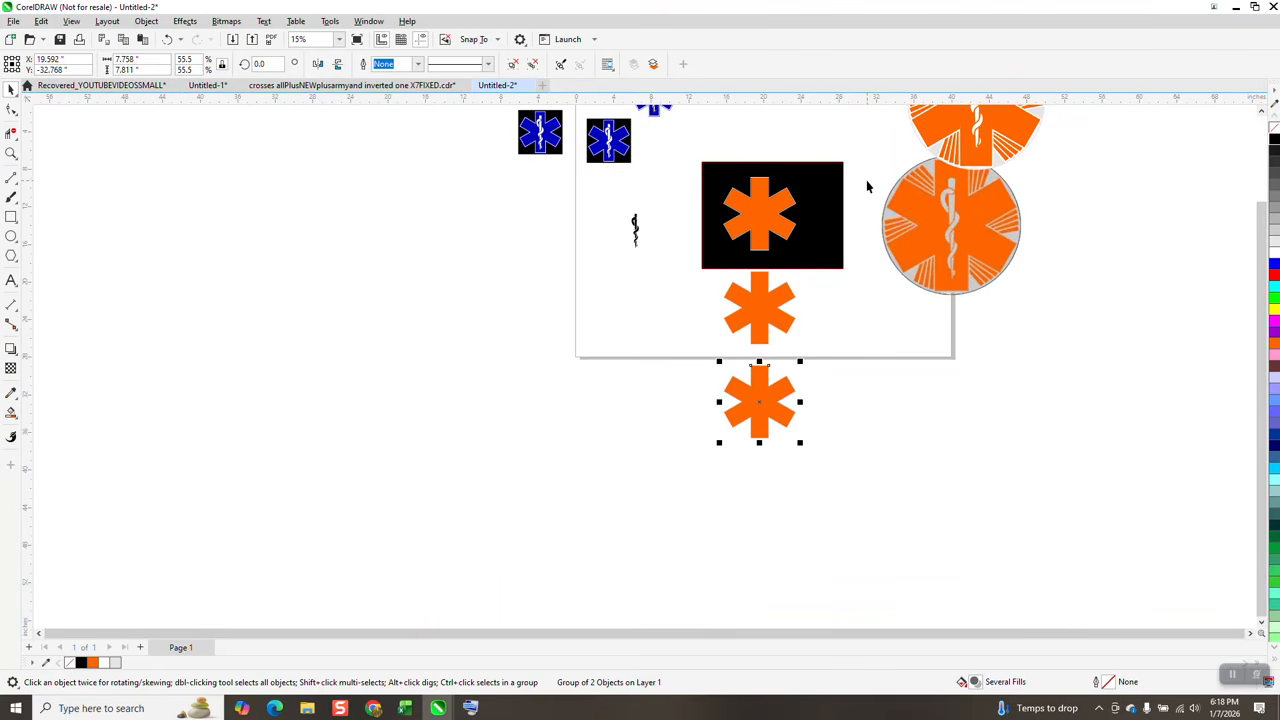
key("ctrl+d")
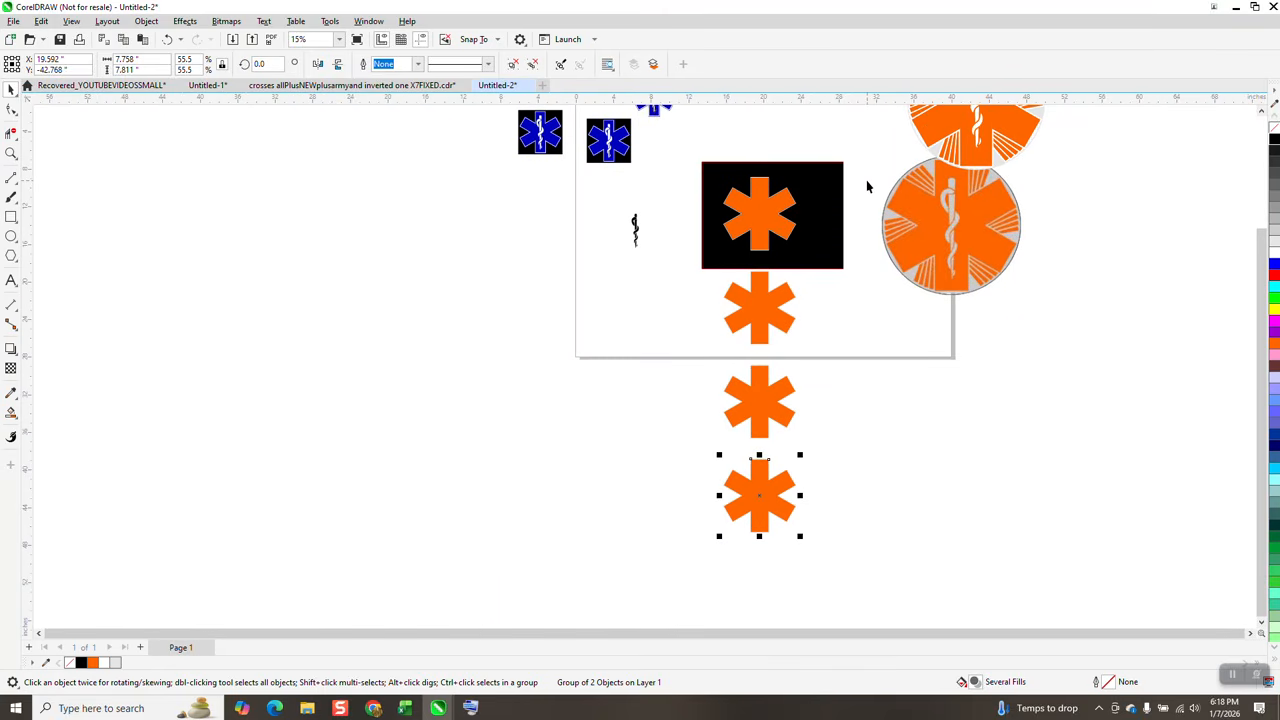
key("ctrl+d")
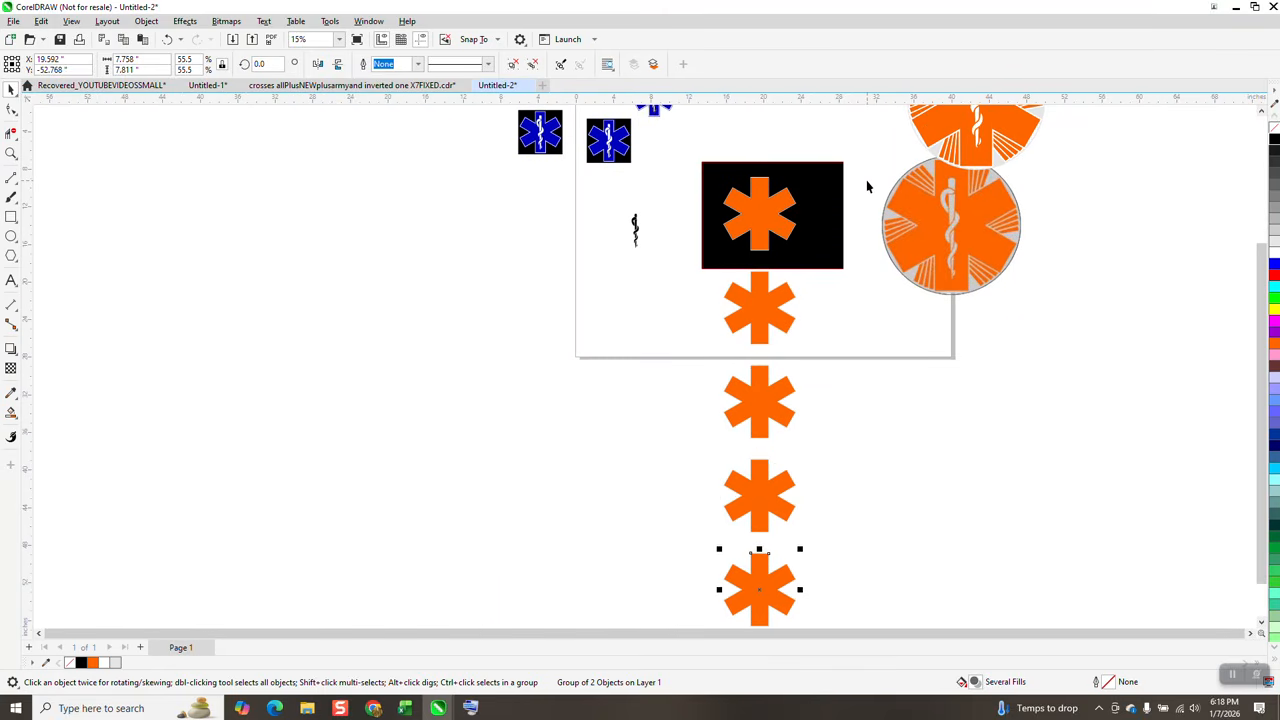
- Delete the black backing rectangle and the small blue star-of-life logos
left_click(826, 260)
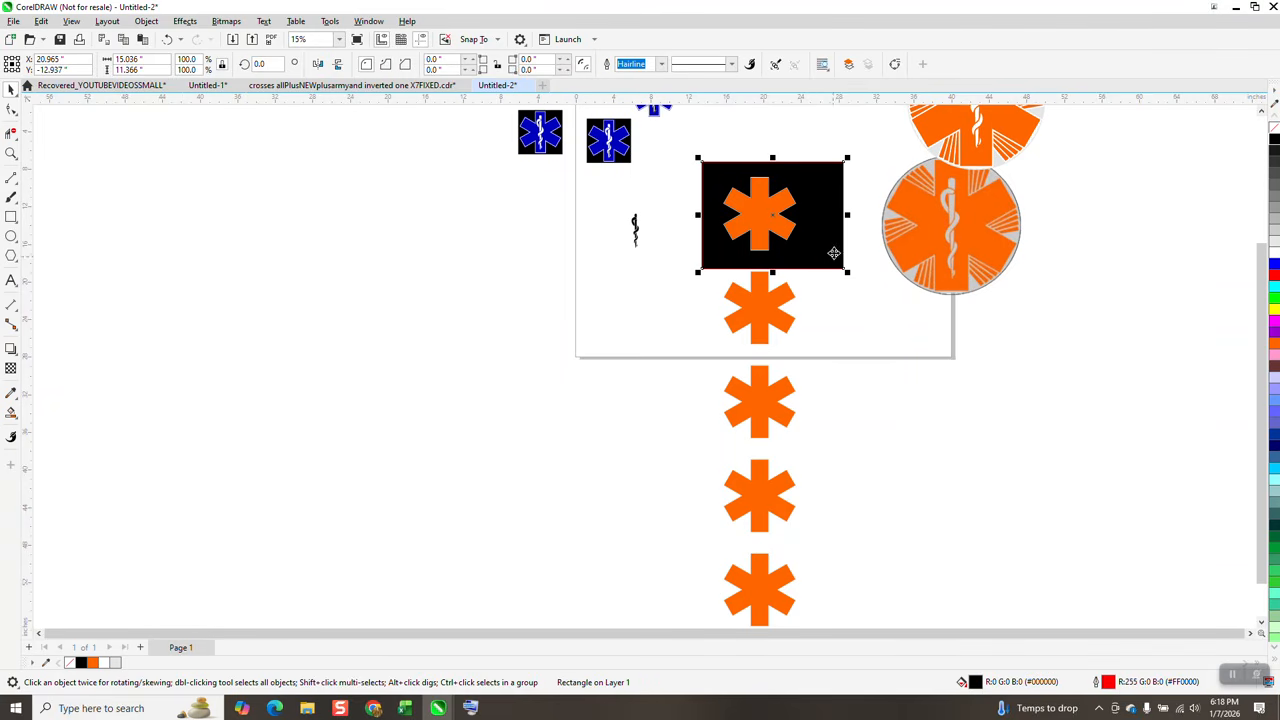
key("Delete")
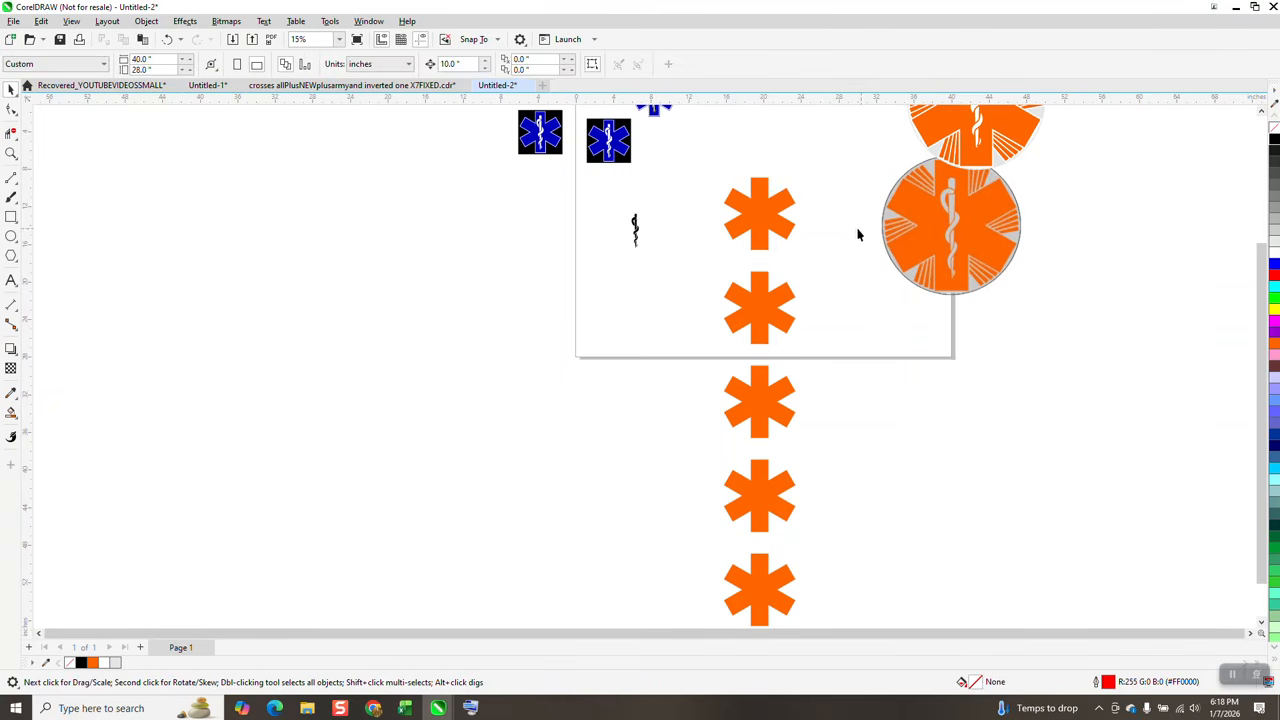
scroll(750, 253, "down", 3)
left_click_drag(618, 148, 713, 233)
key("Delete")
- Copy the two round orange logos into a new document, Untitled-3, and delete them from Untitled-2
left_click_drag(810, 237, 946, 327)
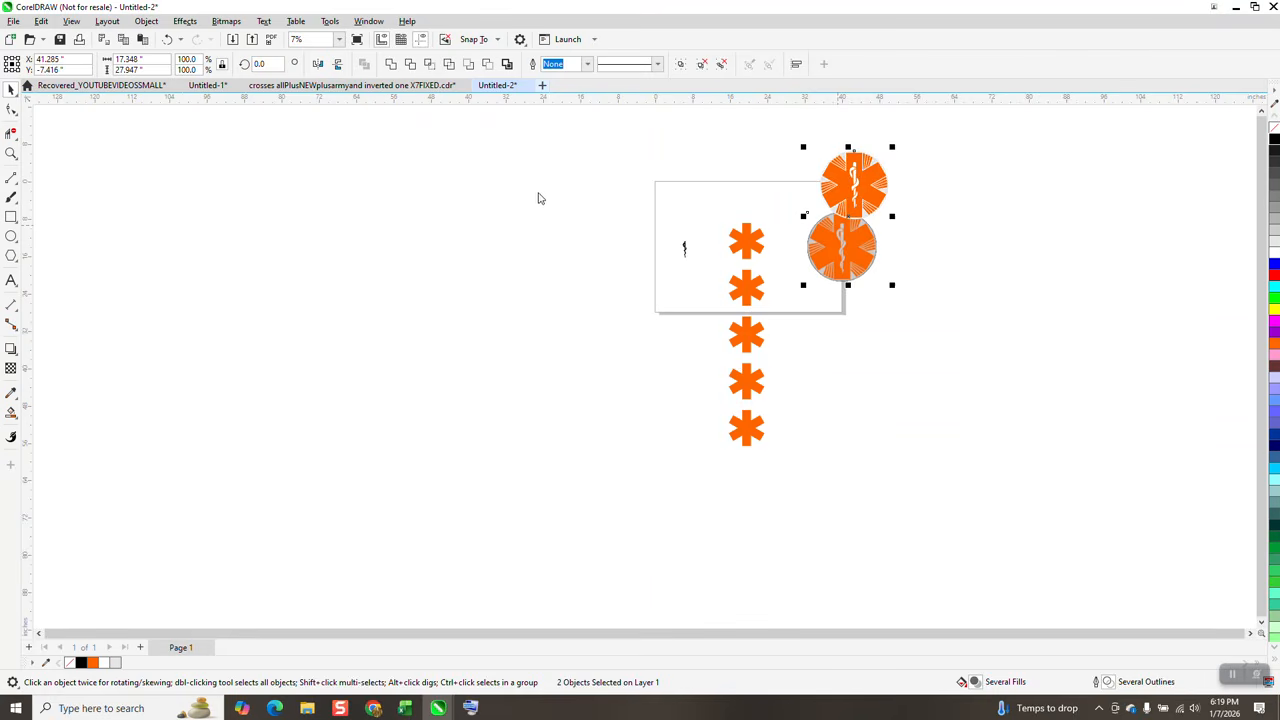
left_click(852, 551)
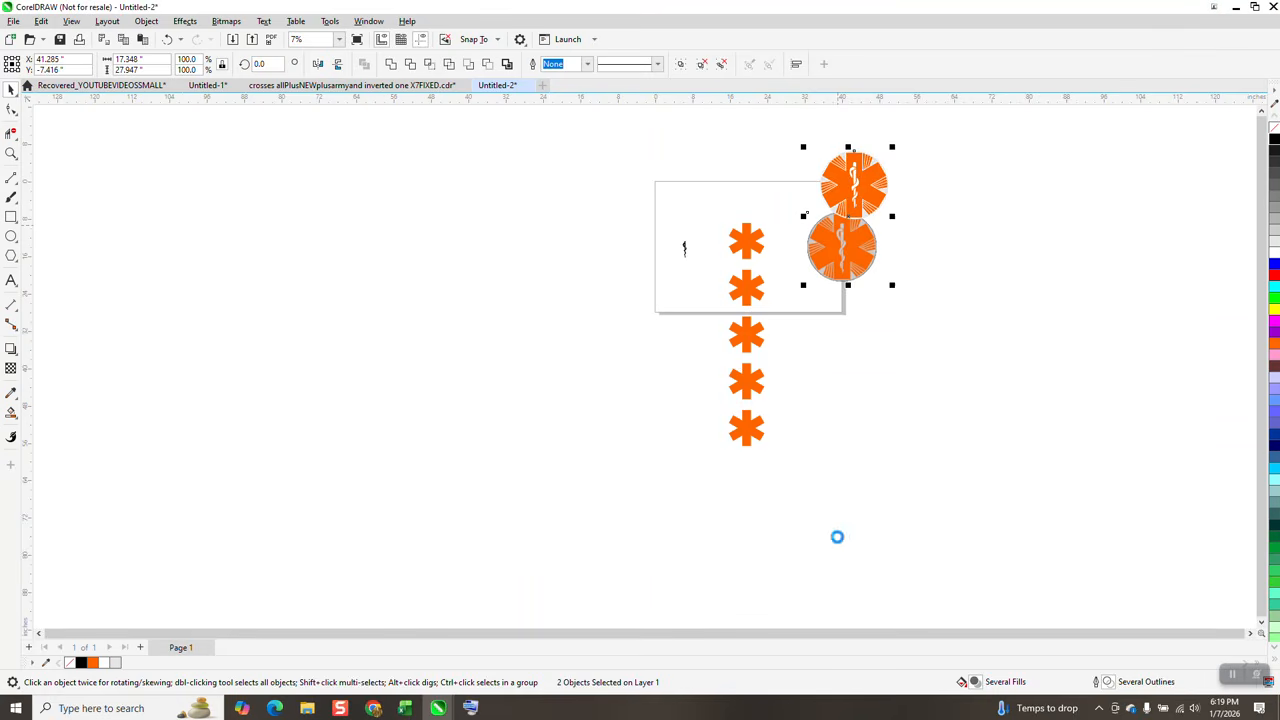
right_click(524, 225)
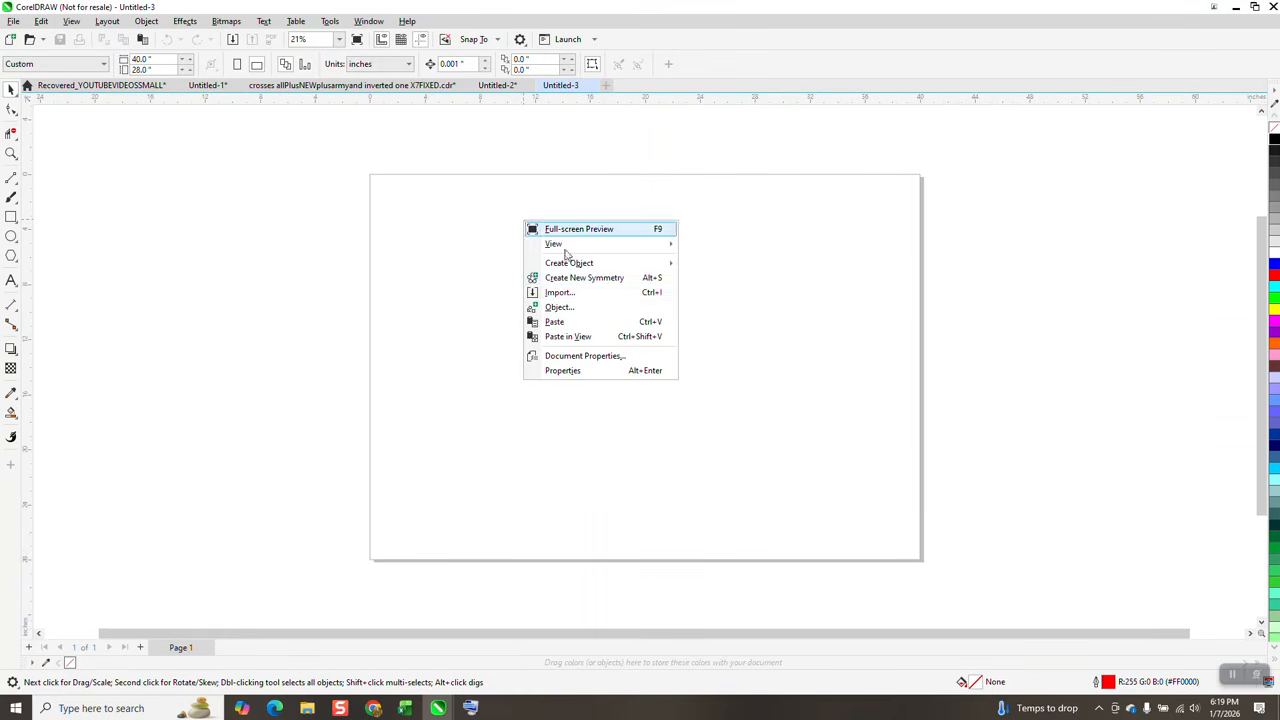
left_click(573, 321)
scroll(665, 405, "down", 4)
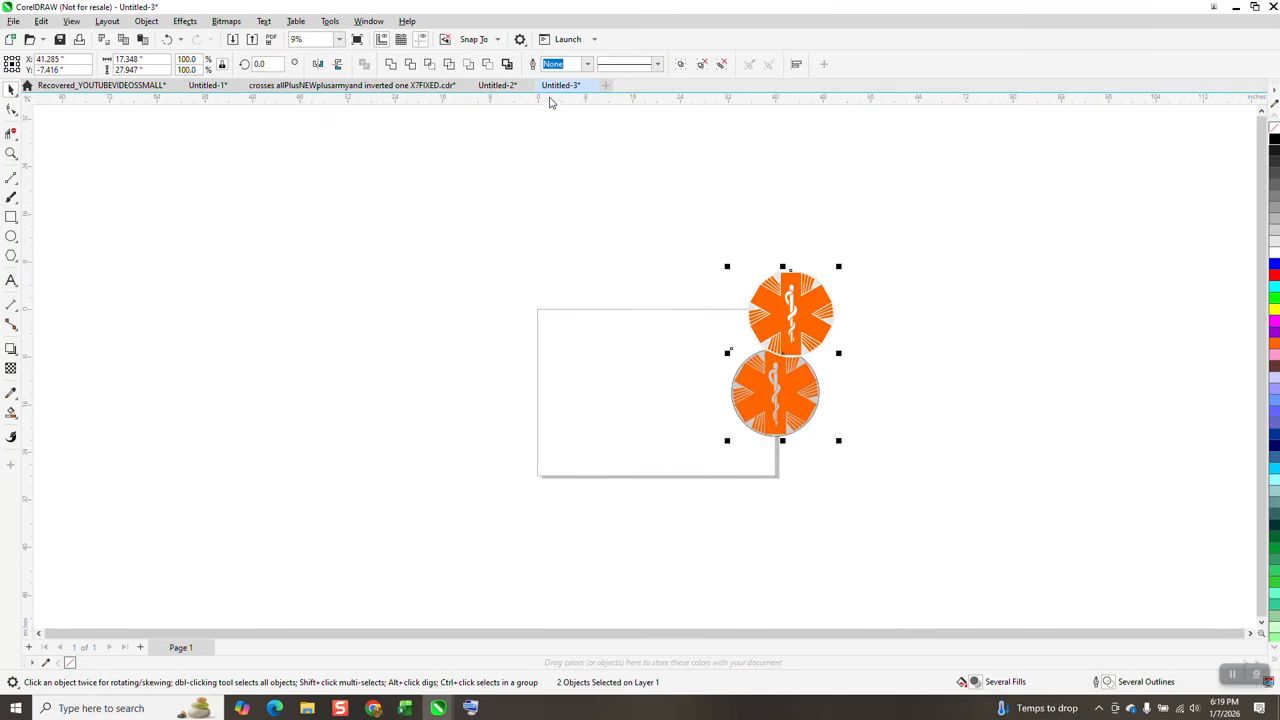
left_click(499, 88)
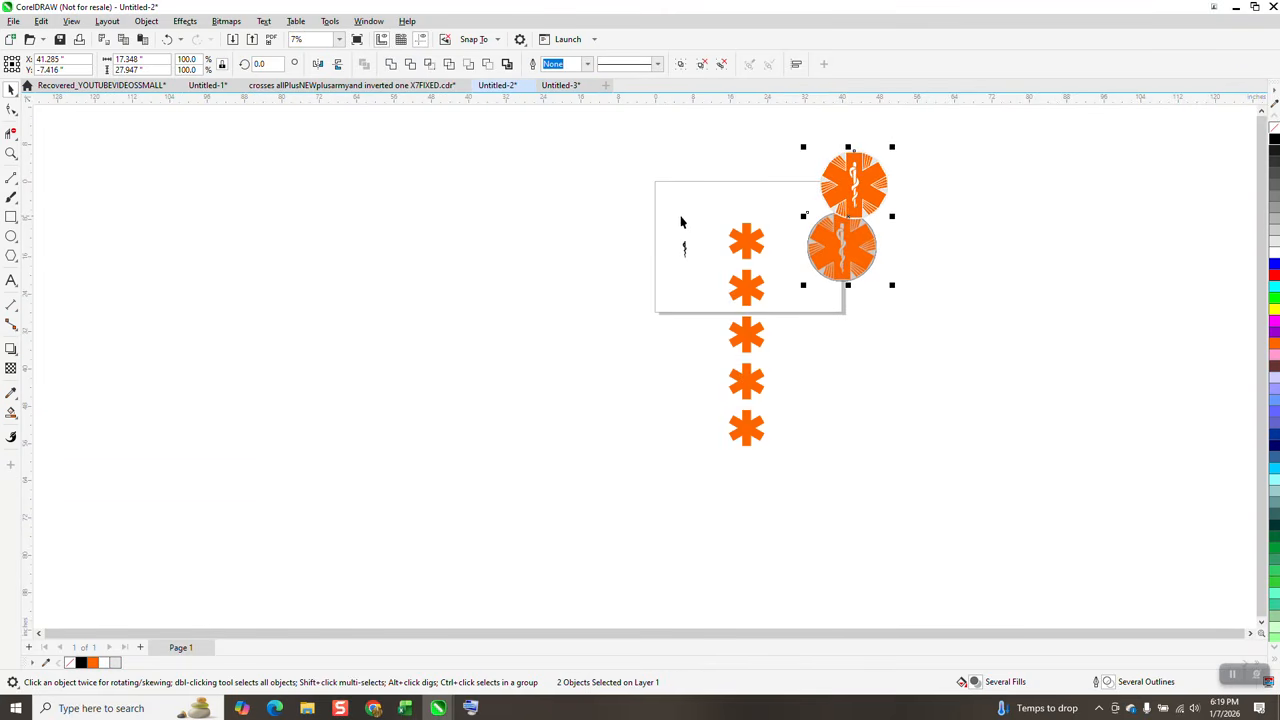
key("Delete")
- Copy the small black snake-and-staff group from Untitled-2 into the Untitled-3 document
left_click_drag(690, 260, 692, 262)
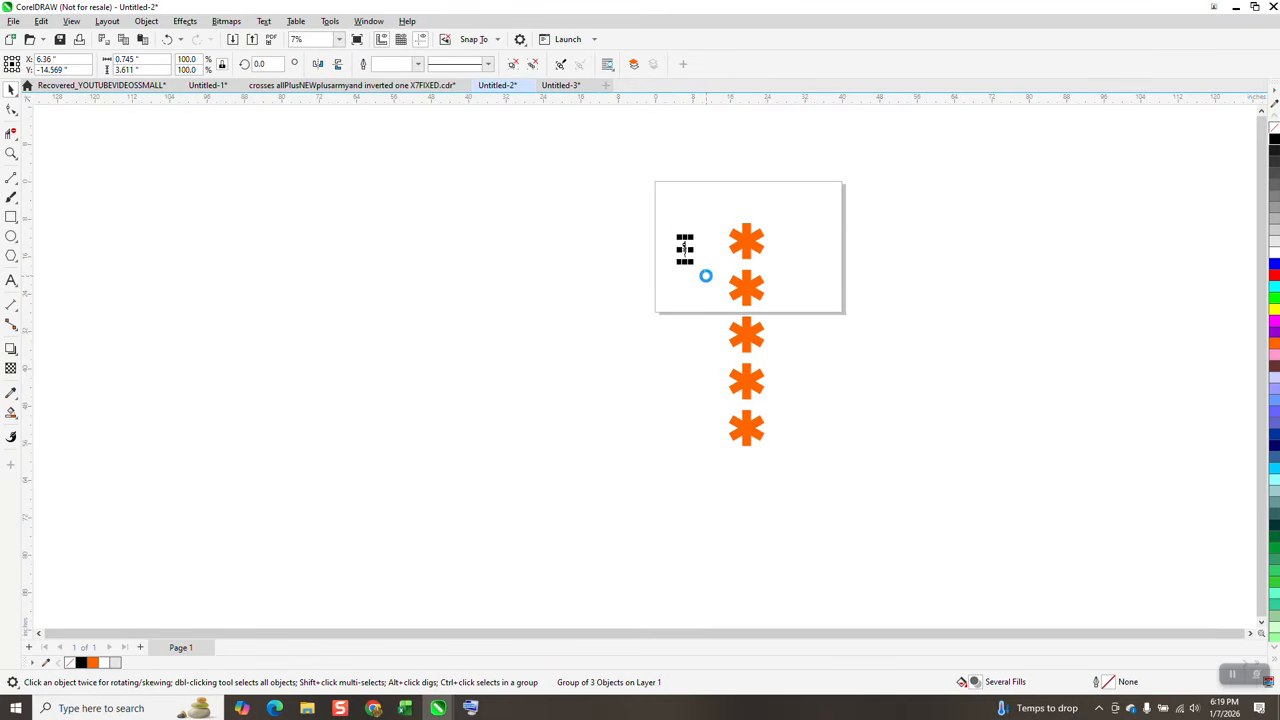
left_click(562, 86)
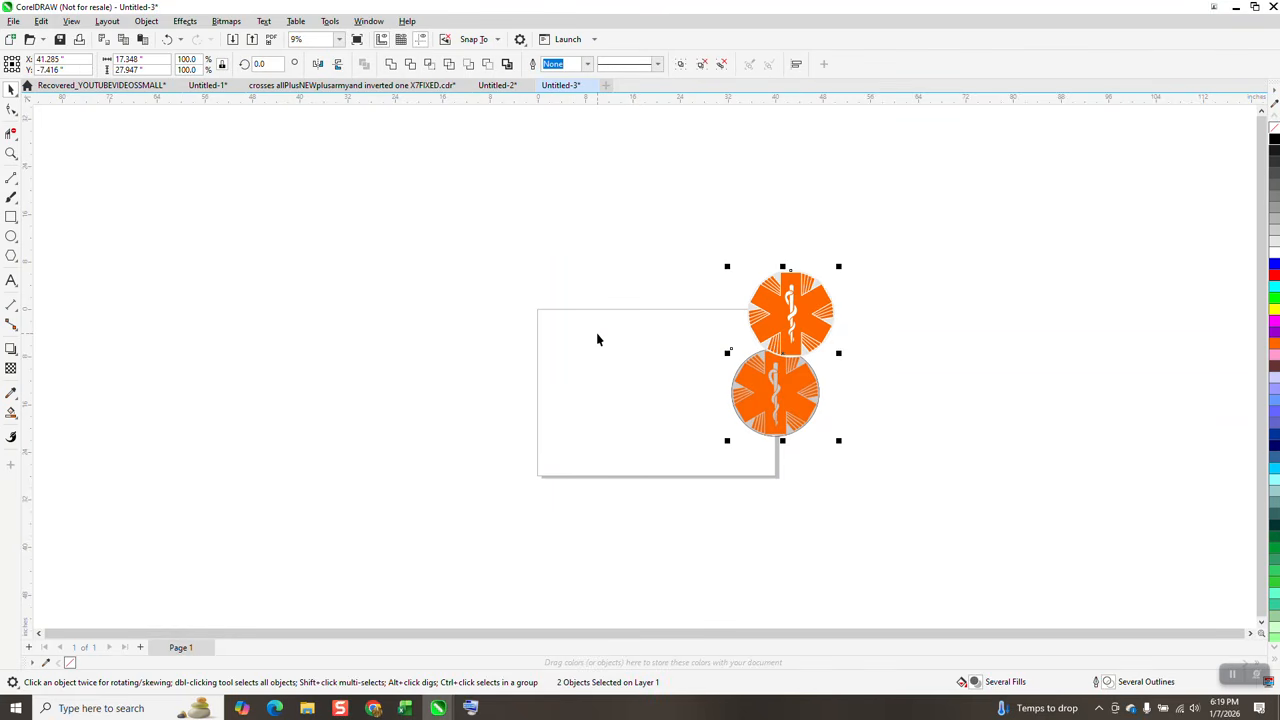
key("ctrl+z")
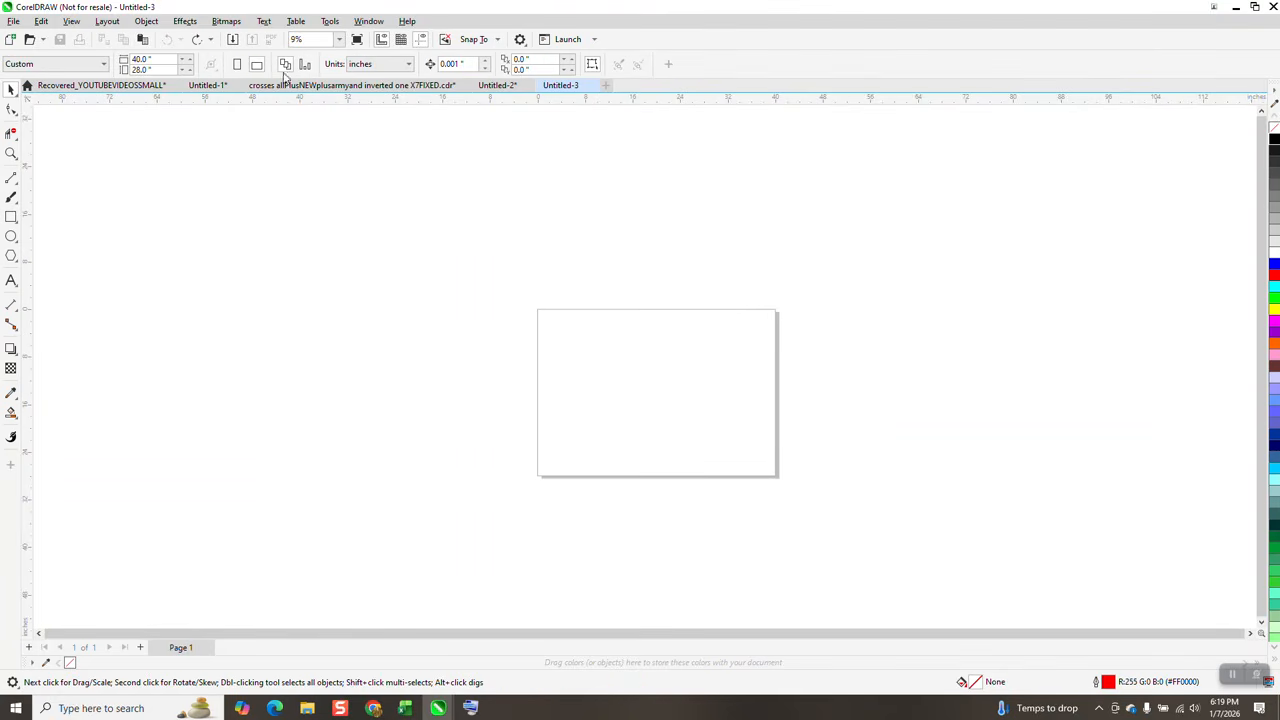
left_click(196, 39)
right_click(629, 238)
left_click(555, 236)
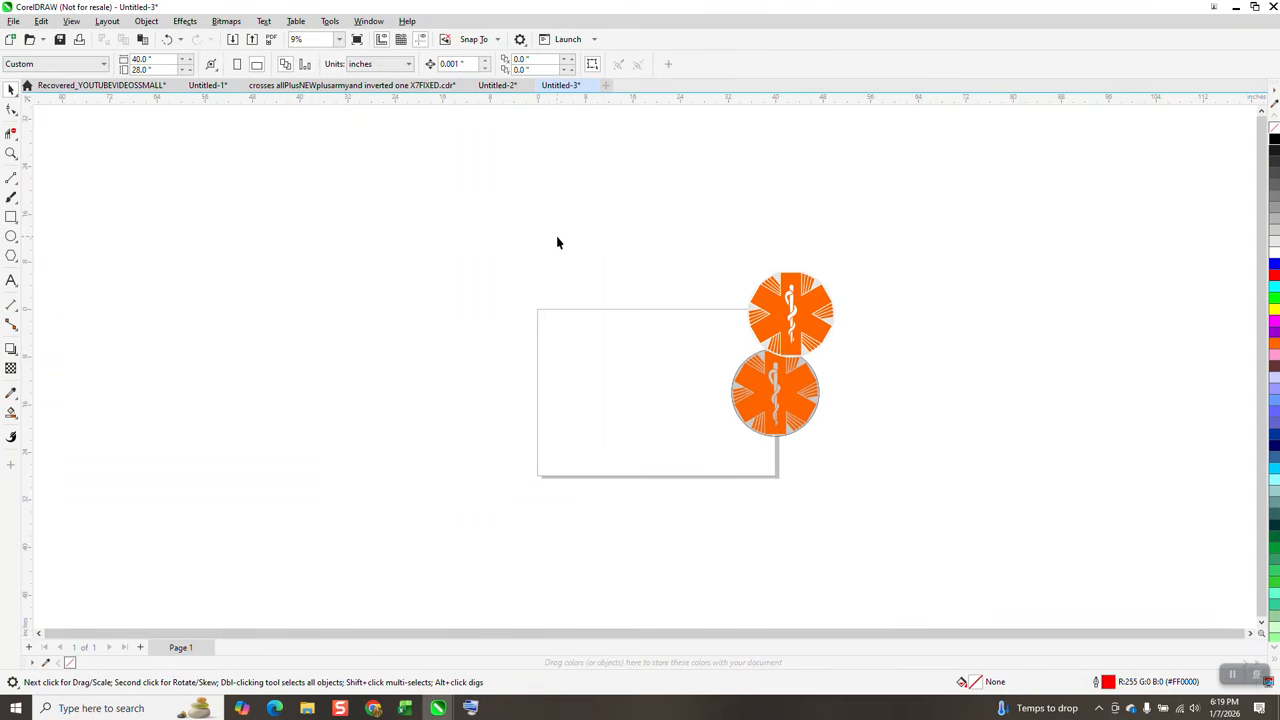
right_click(557, 237)
left_click(602, 341)
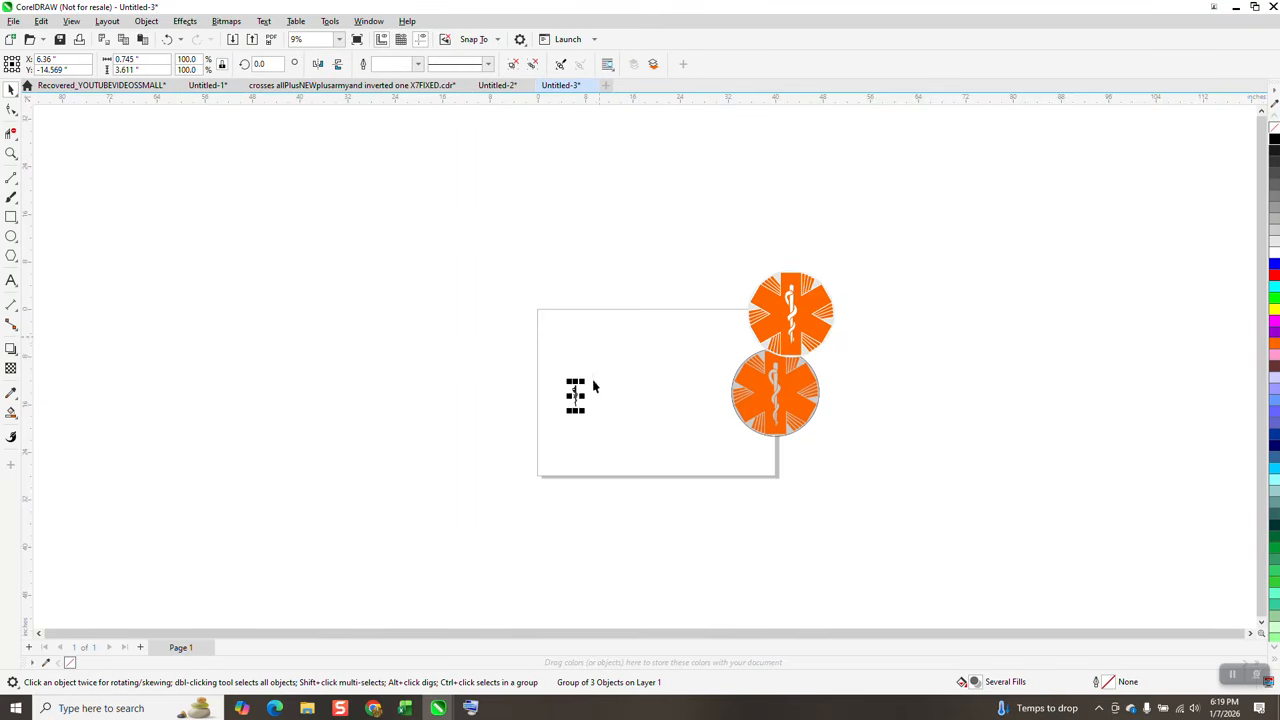
- Delete the snake-and-staff group from Untitled-2, leaving only the column of orange stars
left_click(505, 88)
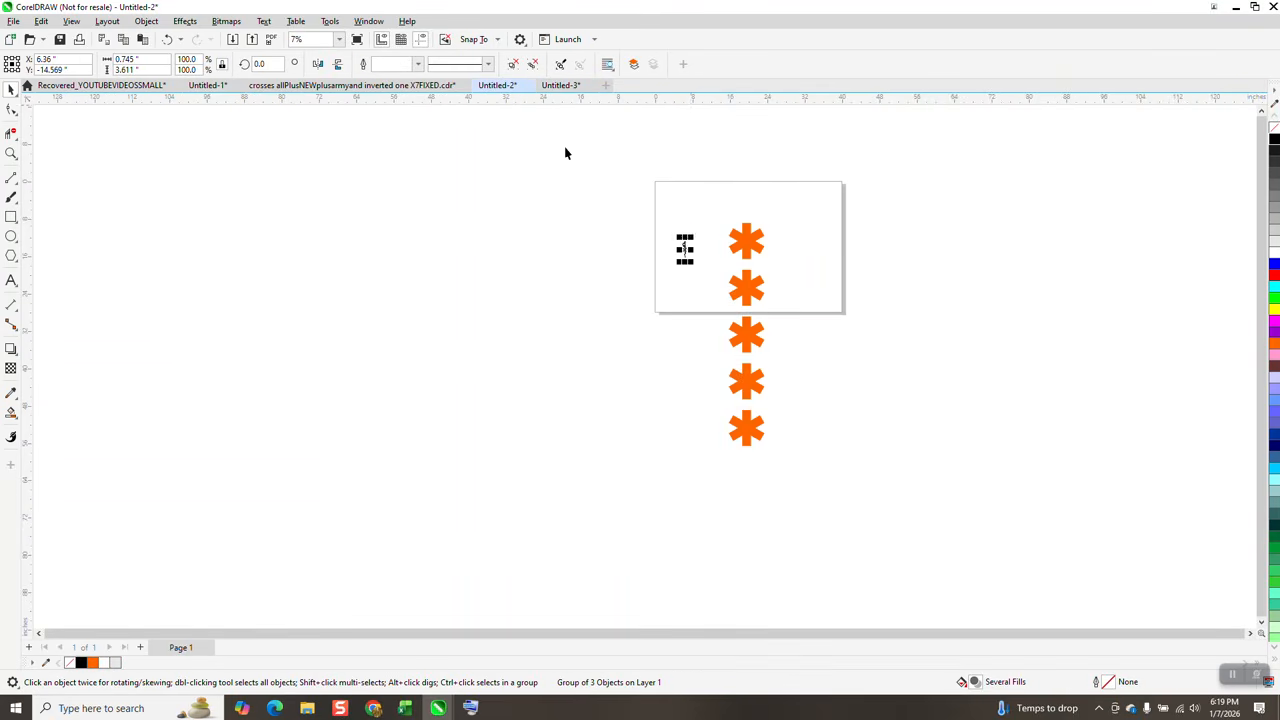
left_click(706, 256)
left_click_drag(711, 213, 821, 472)
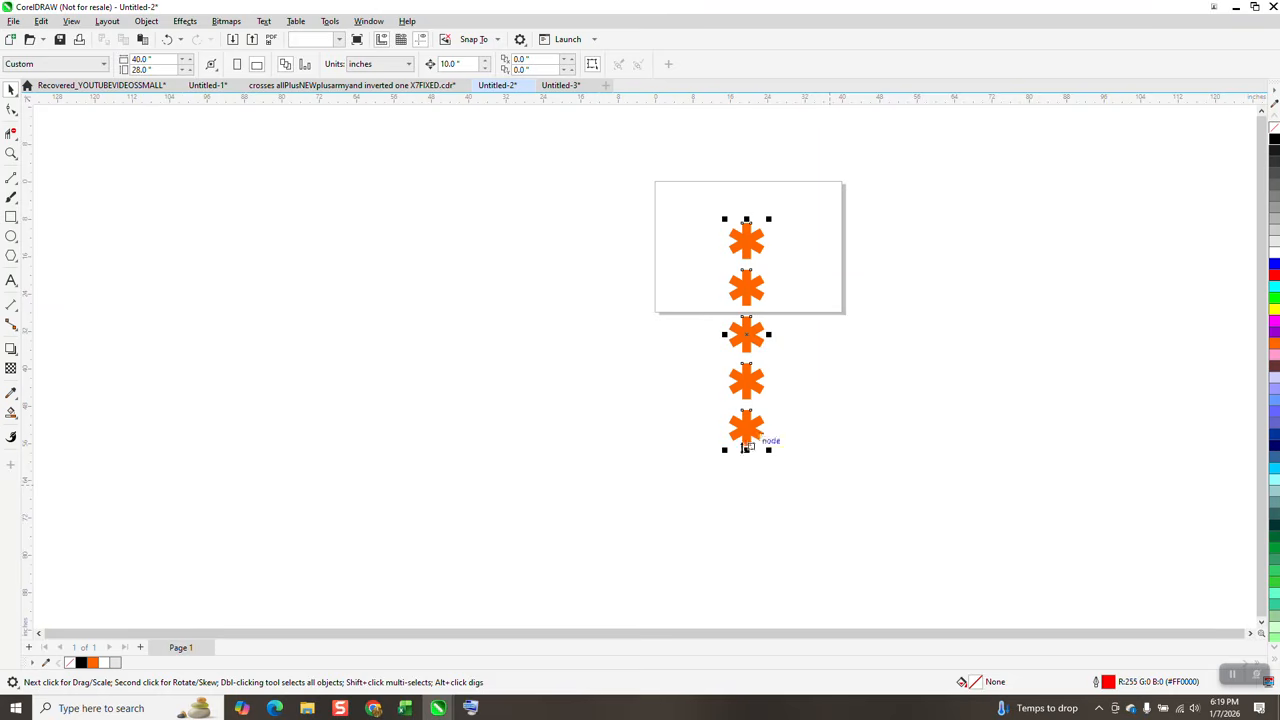
left_click(11, 152)
left_click_drag(713, 197, 894, 504)
left_click(11, 89)
key("Escape")
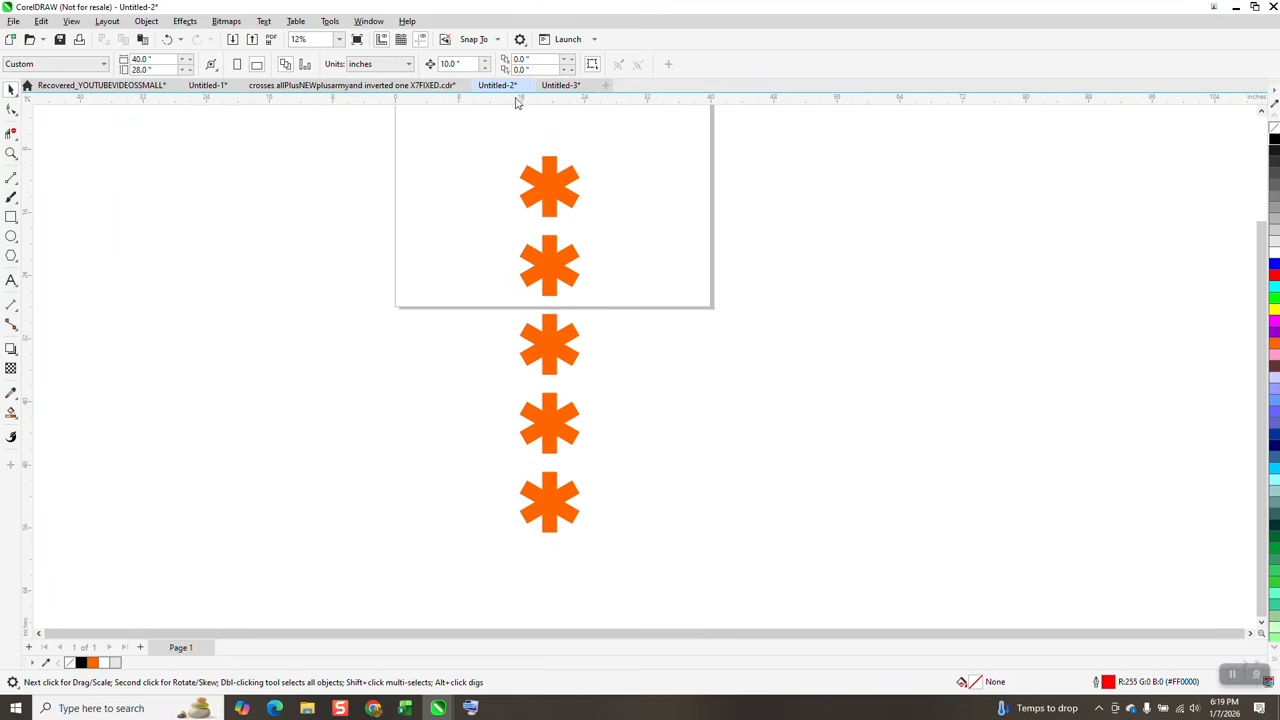
- Show the Objects docker and expand Layer 1 to list its groups
left_click(372, 22)
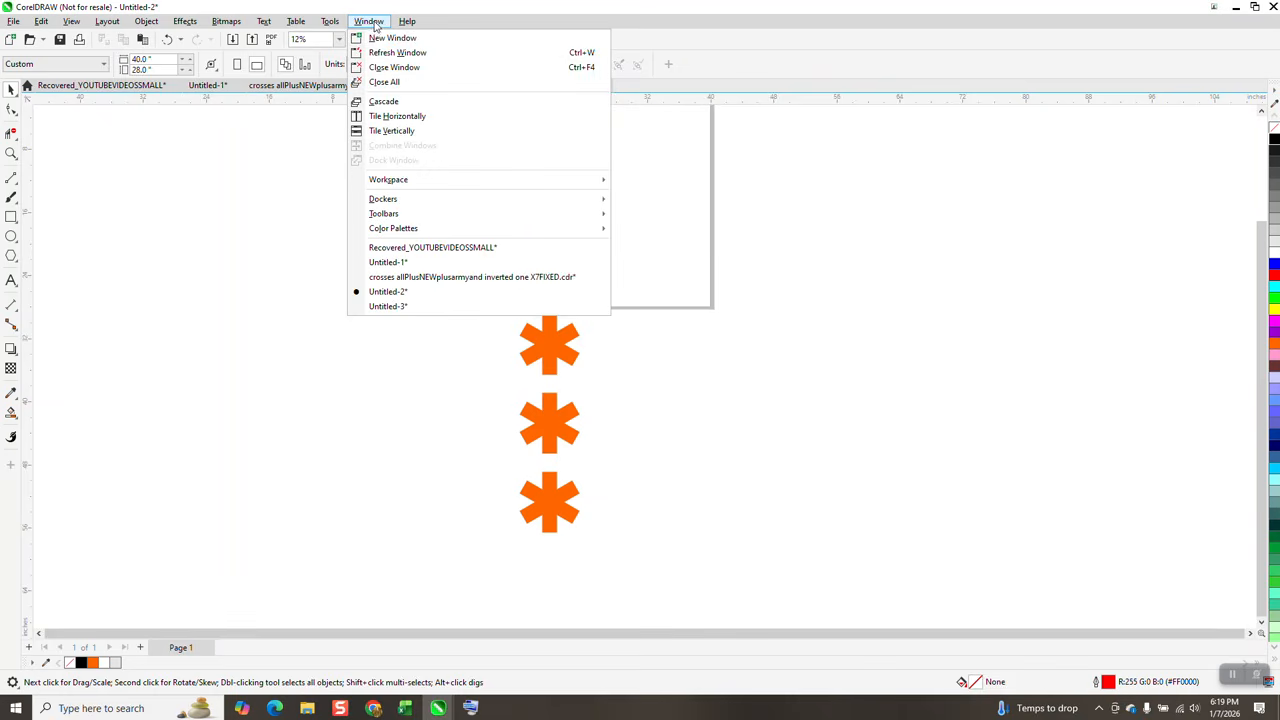
mouse_move(389, 201)
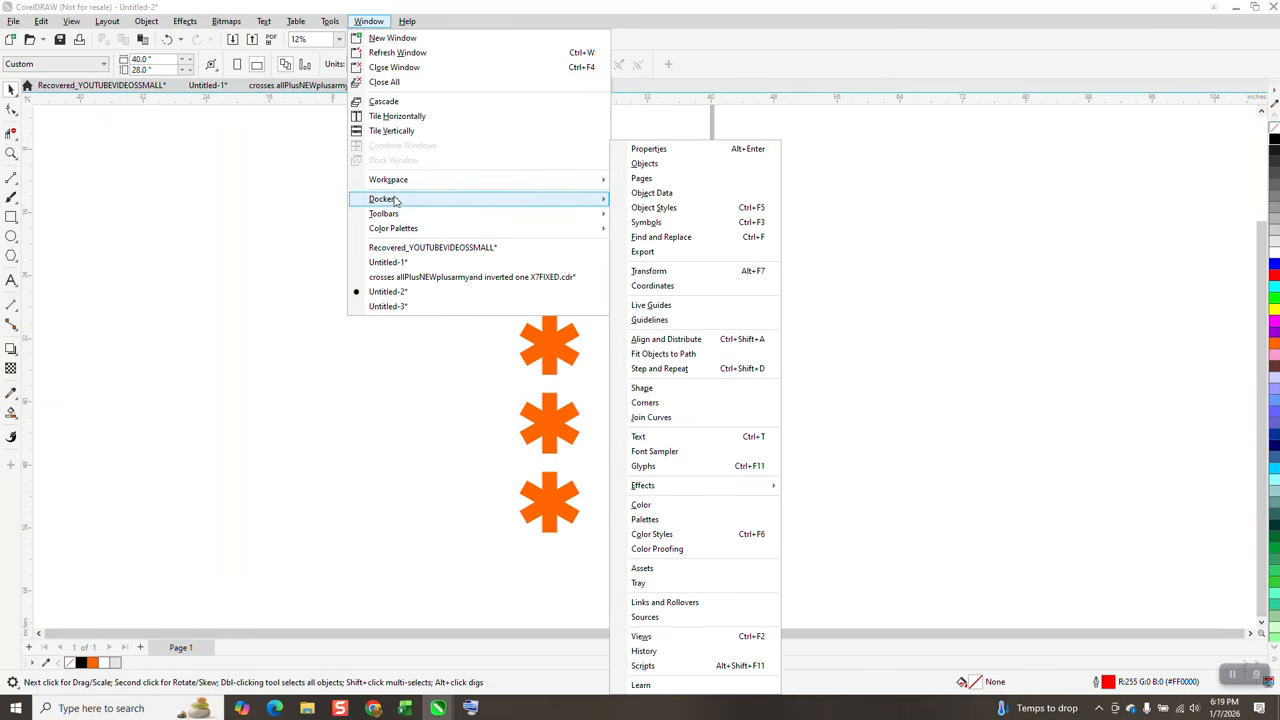
left_click(645, 165)
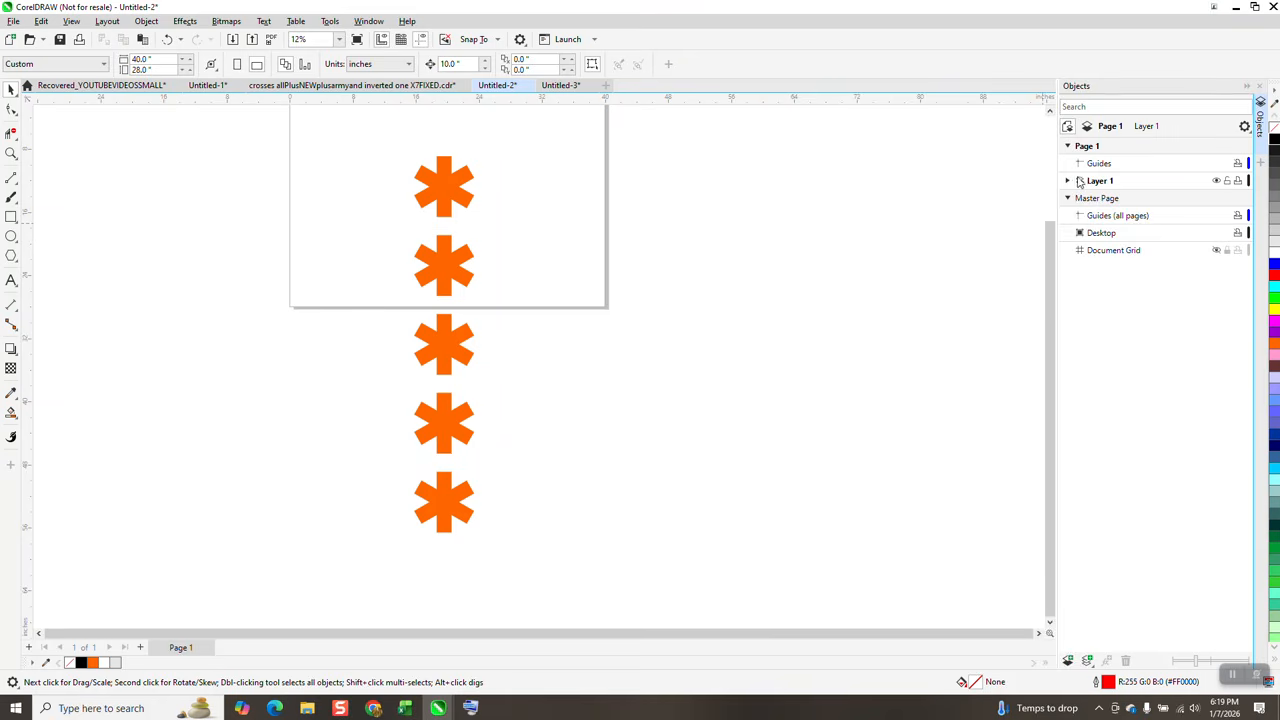
left_click(1068, 181)
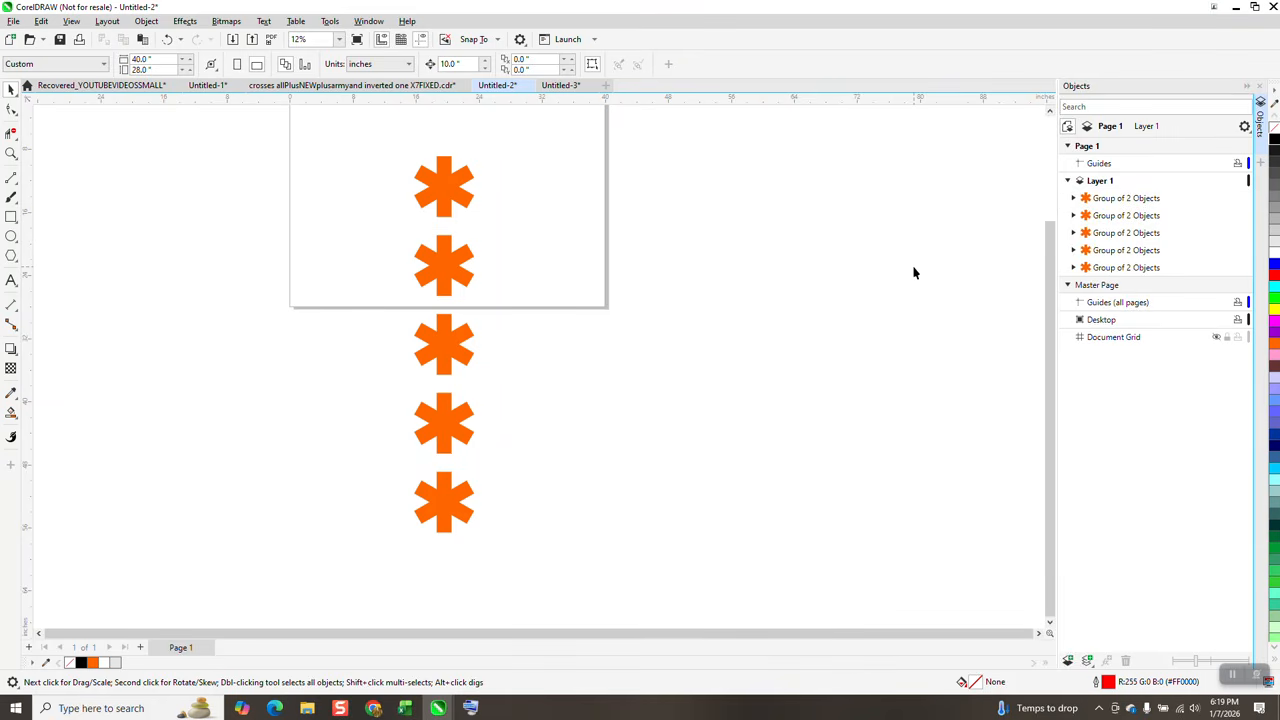
- Select each listed group on Layer 1 in turn to check which star in the column it represents
left_click(1133, 268)
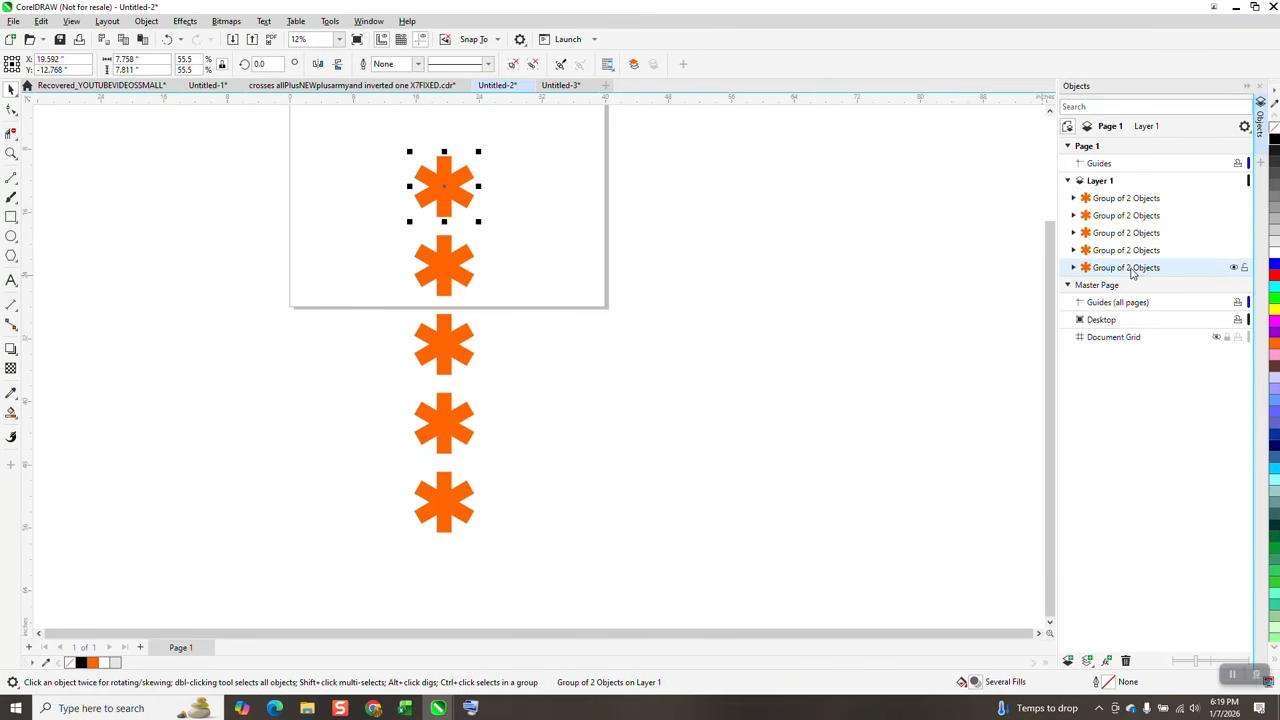
left_click(1125, 199)
left_click(1124, 218)
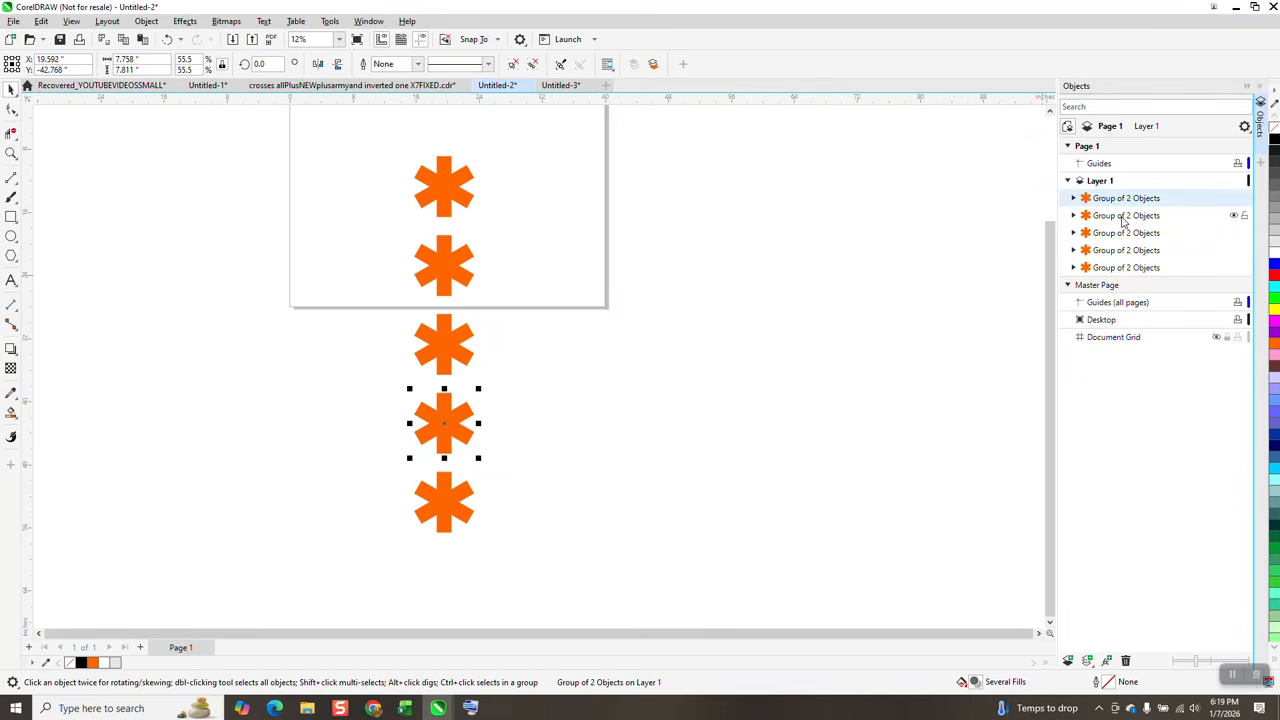
left_click(1122, 236)
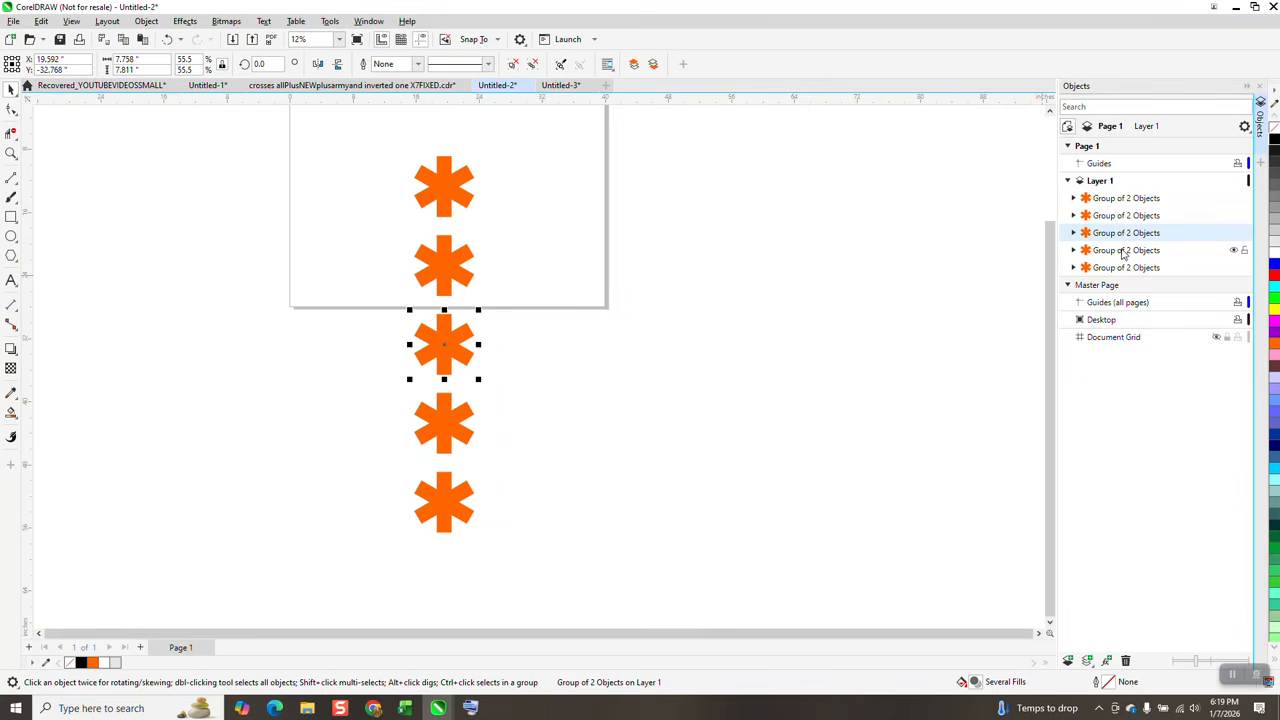
left_click(1124, 254)
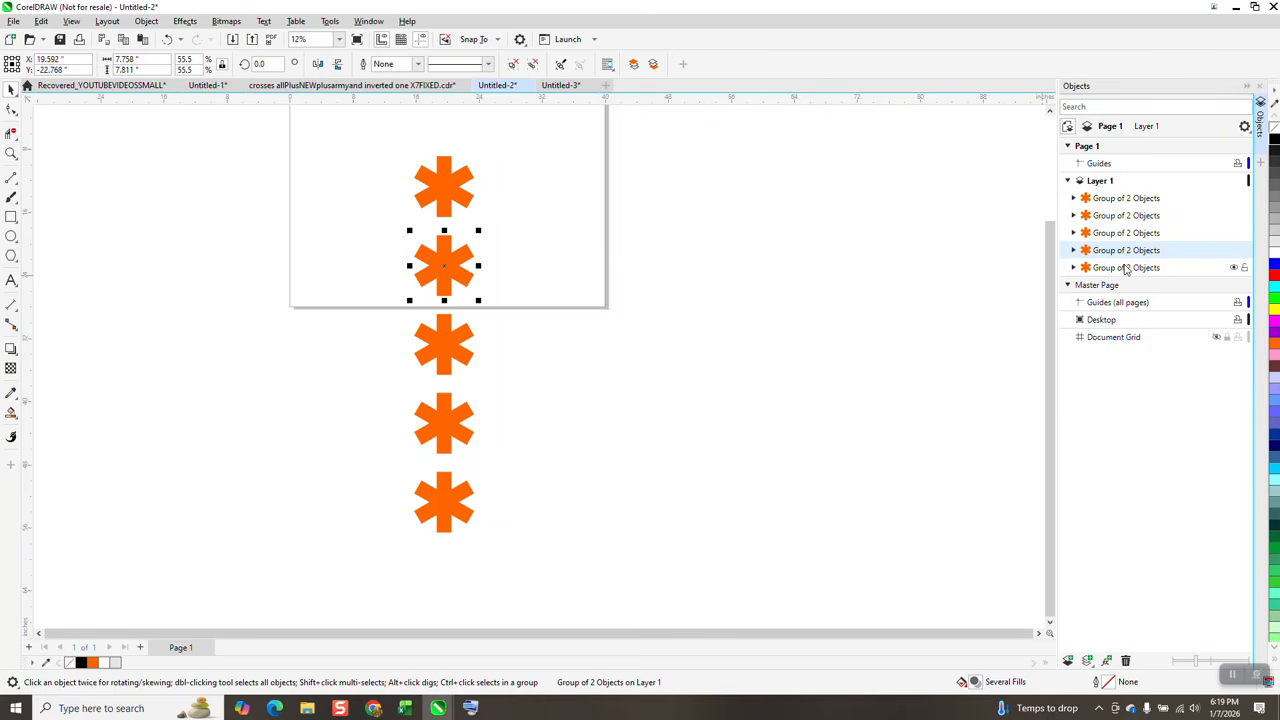
left_click(1126, 270)
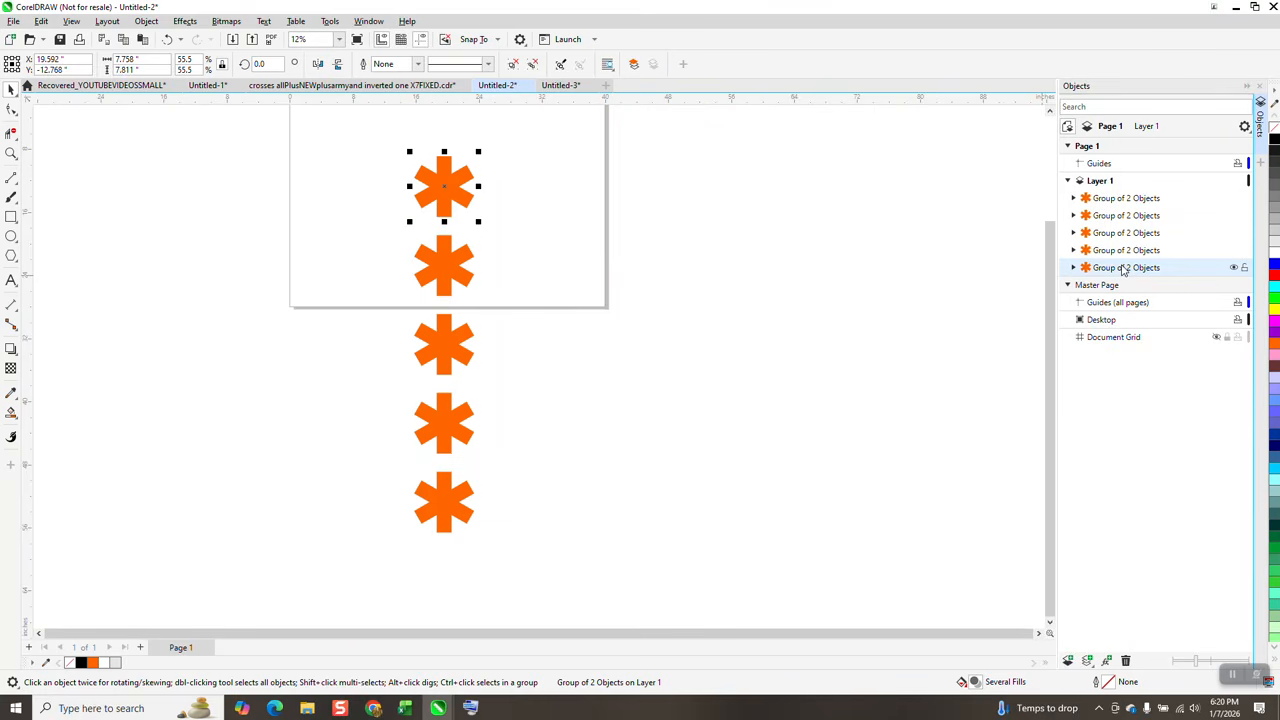
- Reorder the groups on Layer 1 so their stacking order follows the star column from top to bottom
left_click_drag(1125, 272, 1108, 197)
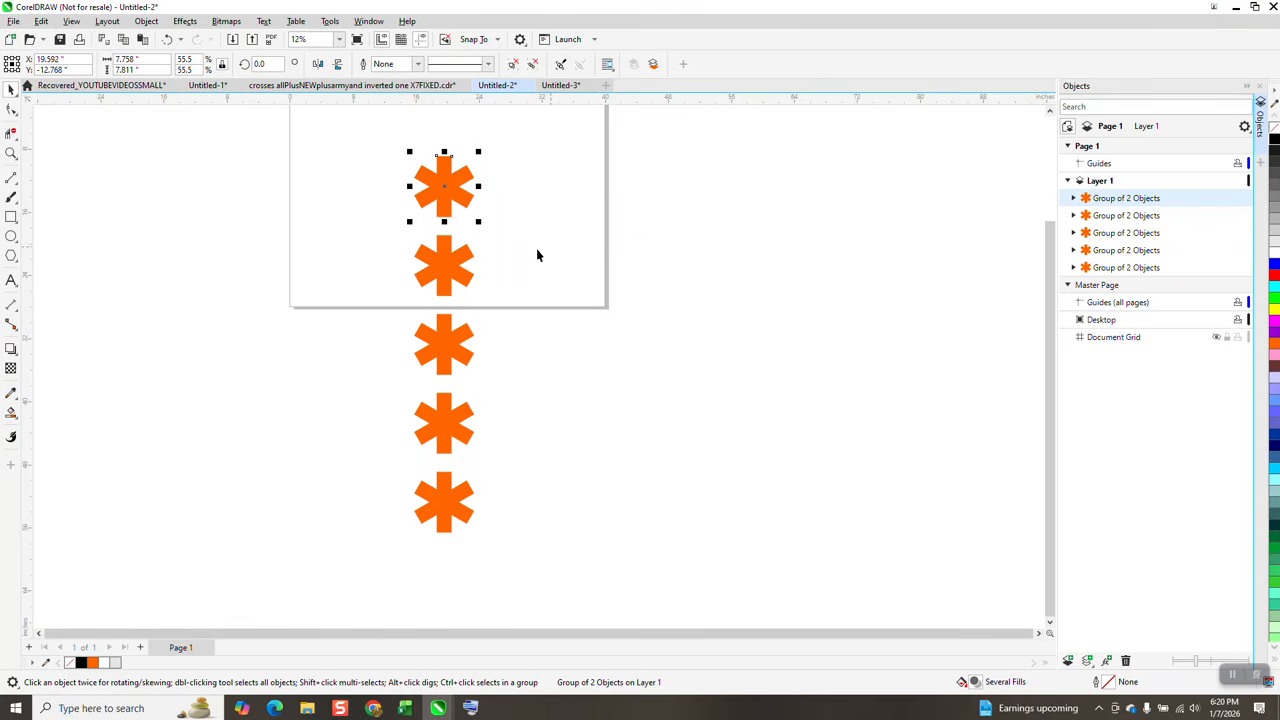
left_click(486, 220)
left_click(454, 189)
left_click(448, 262)
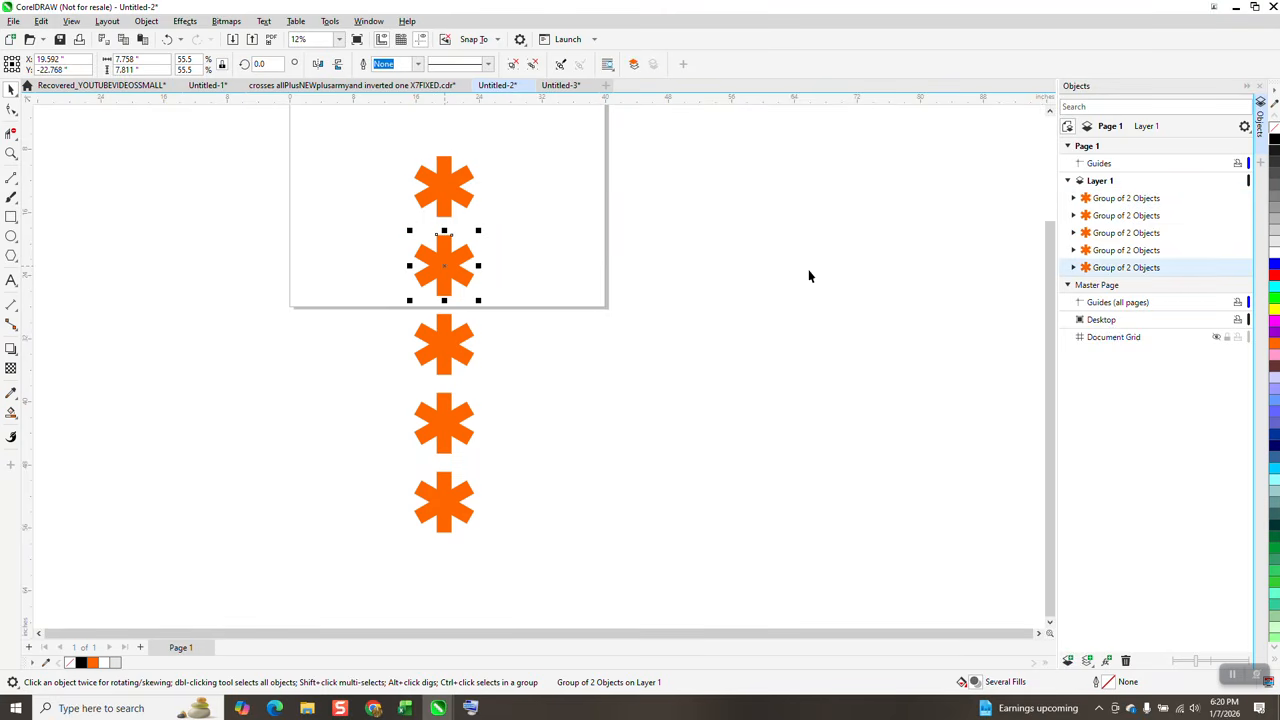
left_click_drag(1105, 273, 1100, 217)
left_click(460, 345)
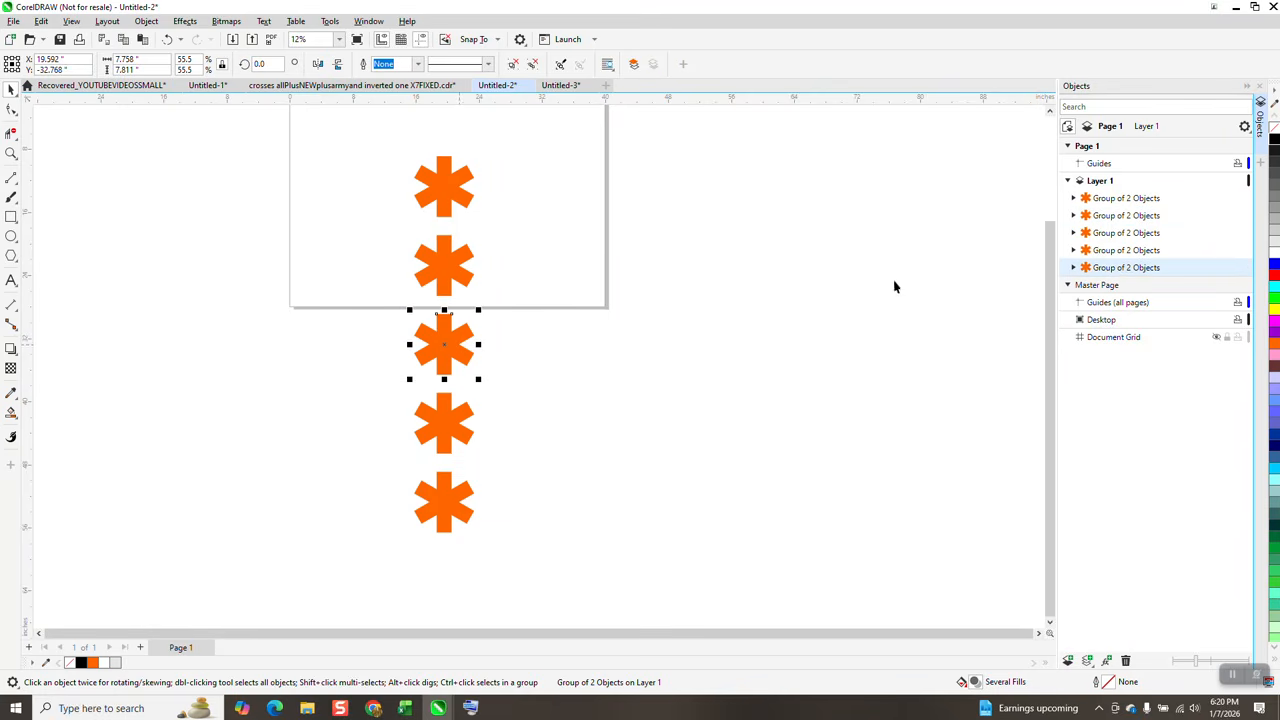
left_click_drag(1118, 264, 1090, 234)
left_click(463, 425)
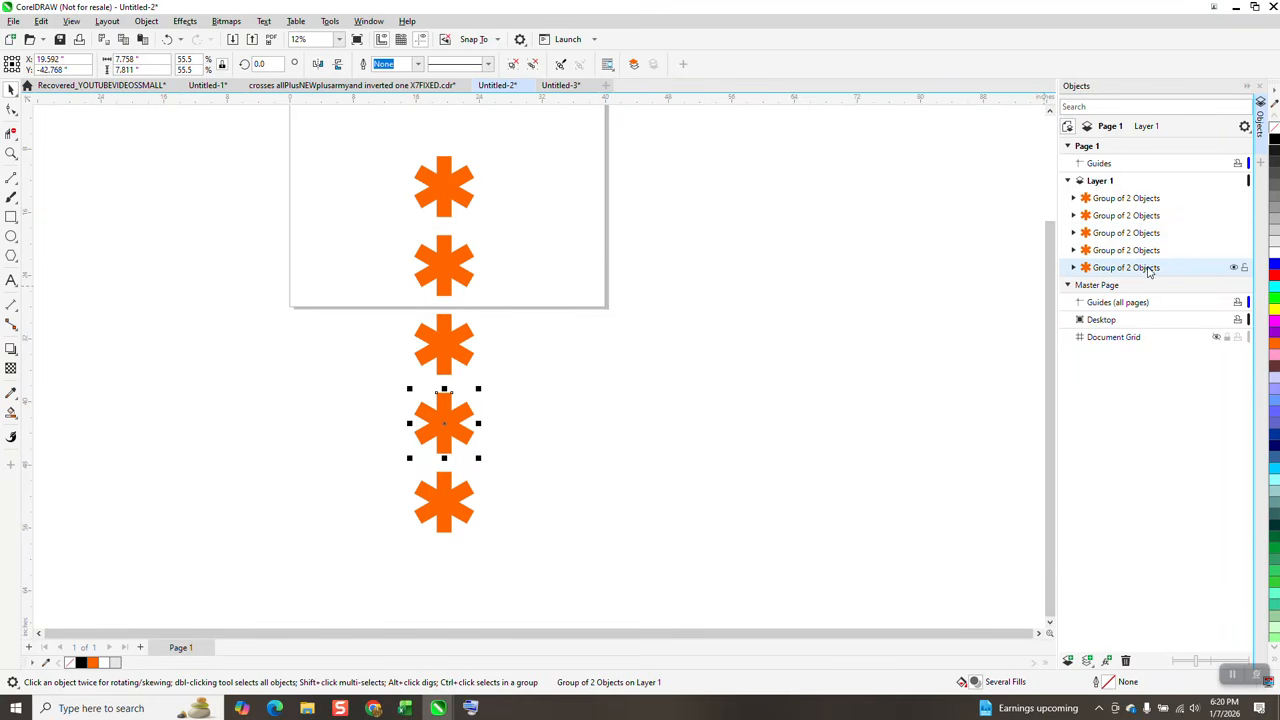
left_click_drag(1136, 275, 1135, 251)
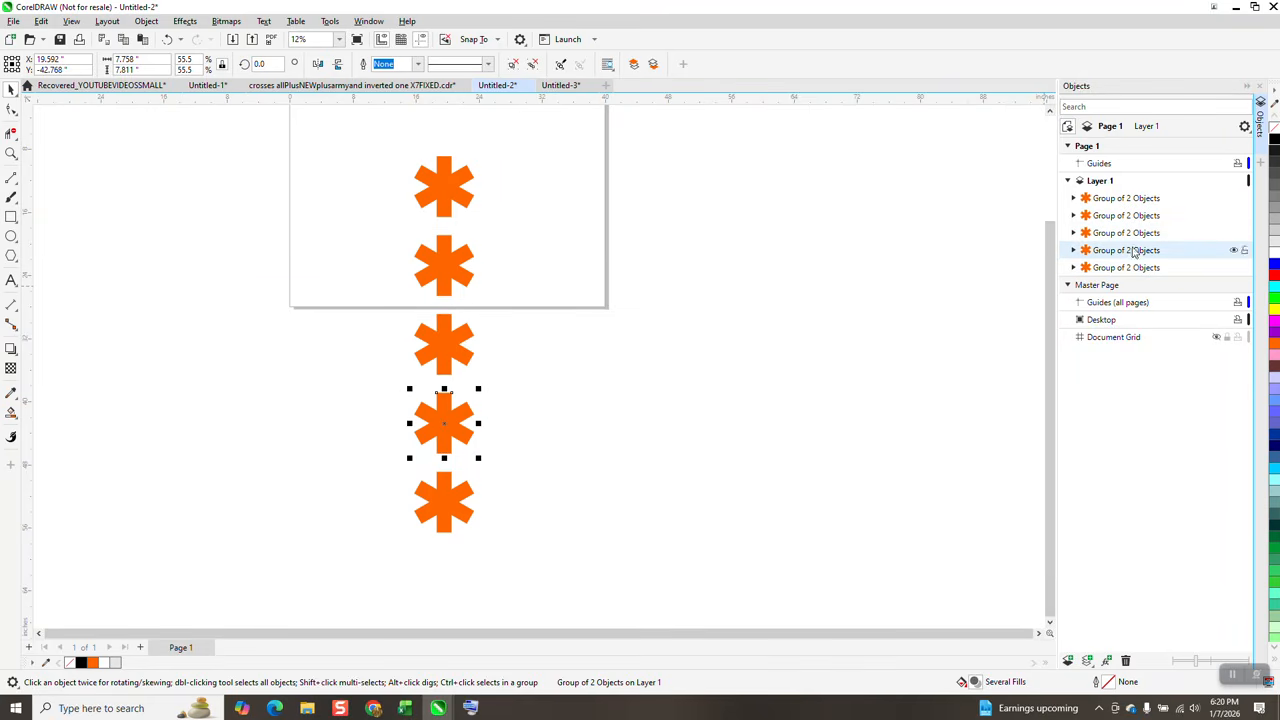
- Set the rotation angle of the second star in the column to 355 degrees
scroll(698, 388, "down", 2)
left_click_drag(455, 186, 639, 565)
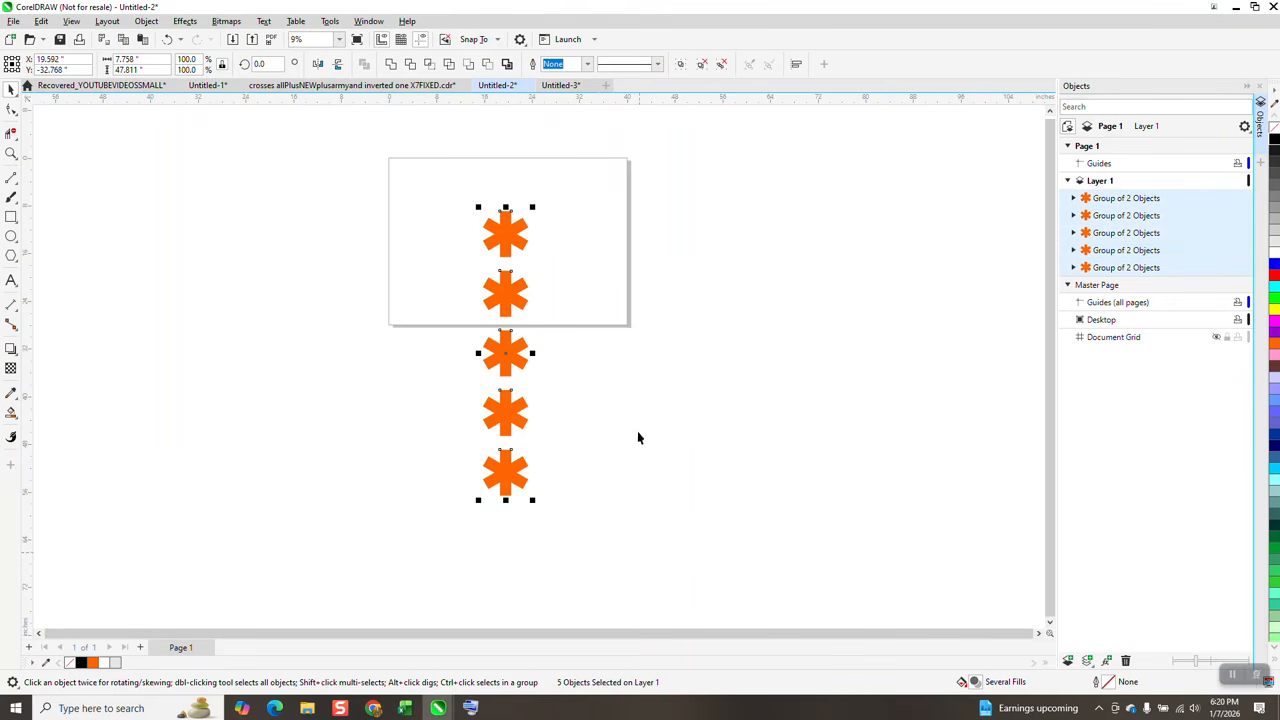
left_click(11, 153)
left_click_drag(435, 255, 719, 533)
left_click(9, 89)
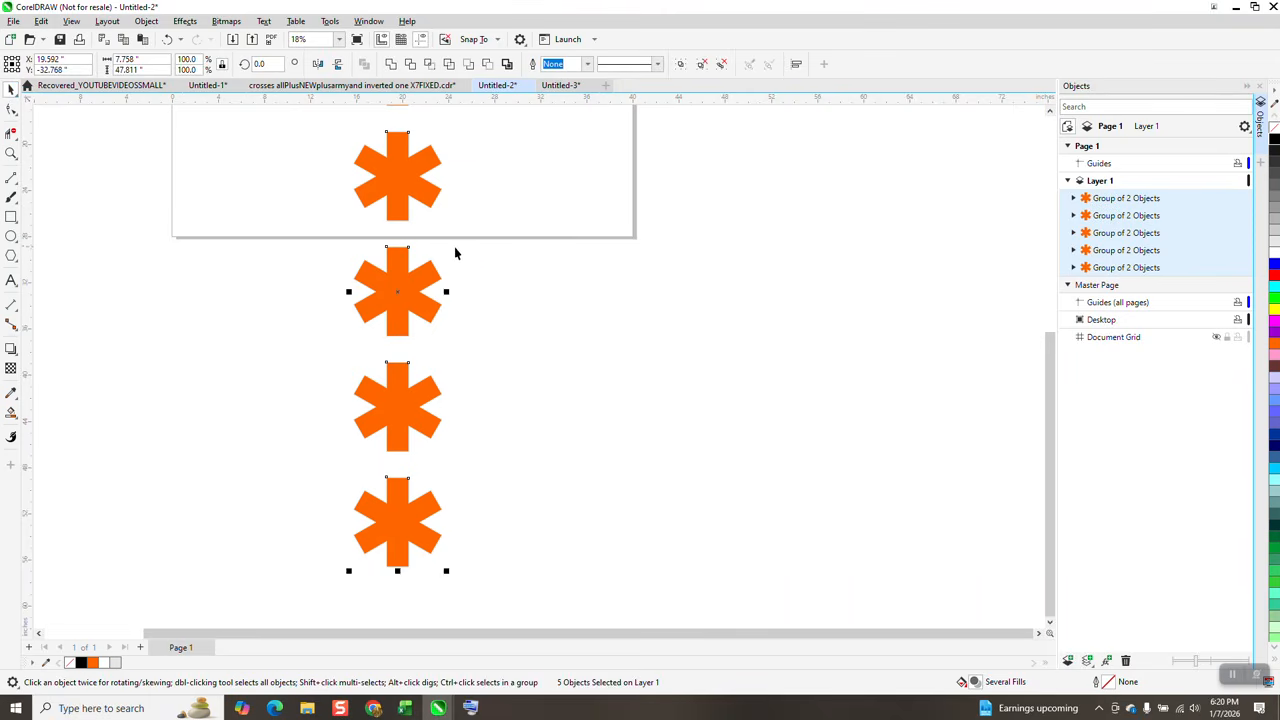
left_click(674, 343)
scroll(674, 343, "down", 1)
left_click(487, 221)
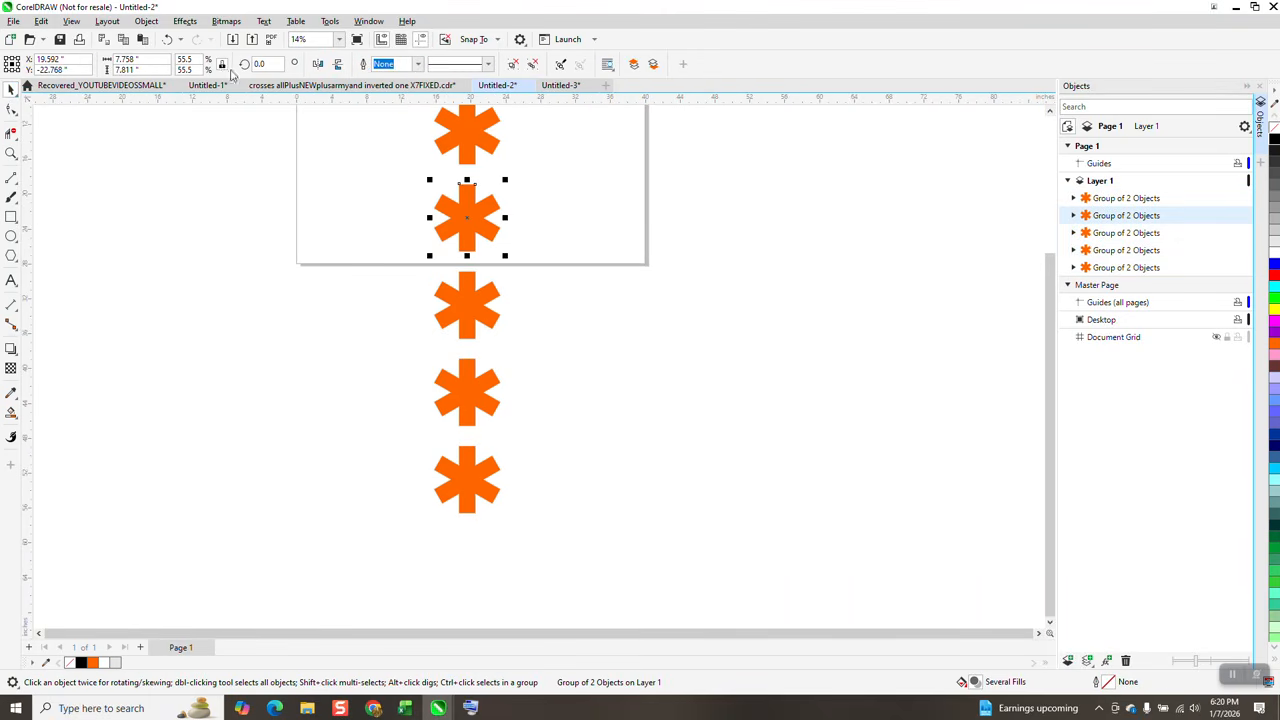
type("355")
key("Return")
- Rotate the third star in the column by -10 degrees
left_click(476, 310)
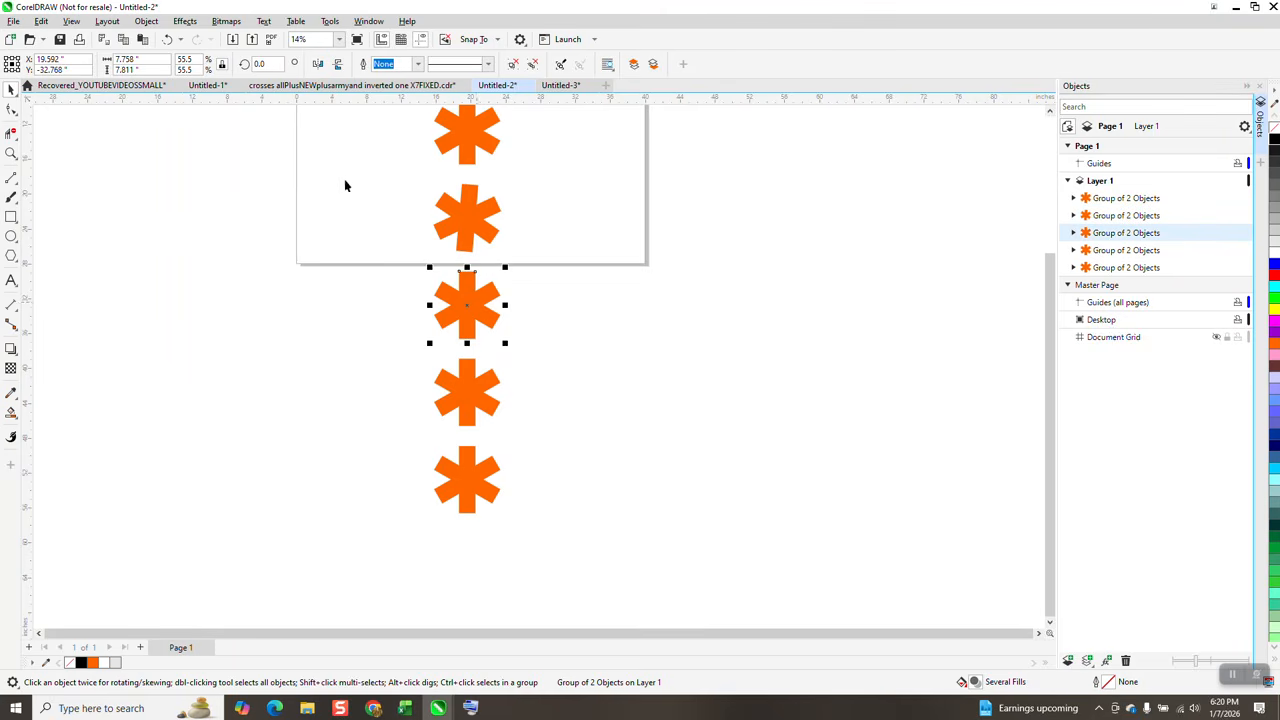
left_click(262, 64)
type("-10")
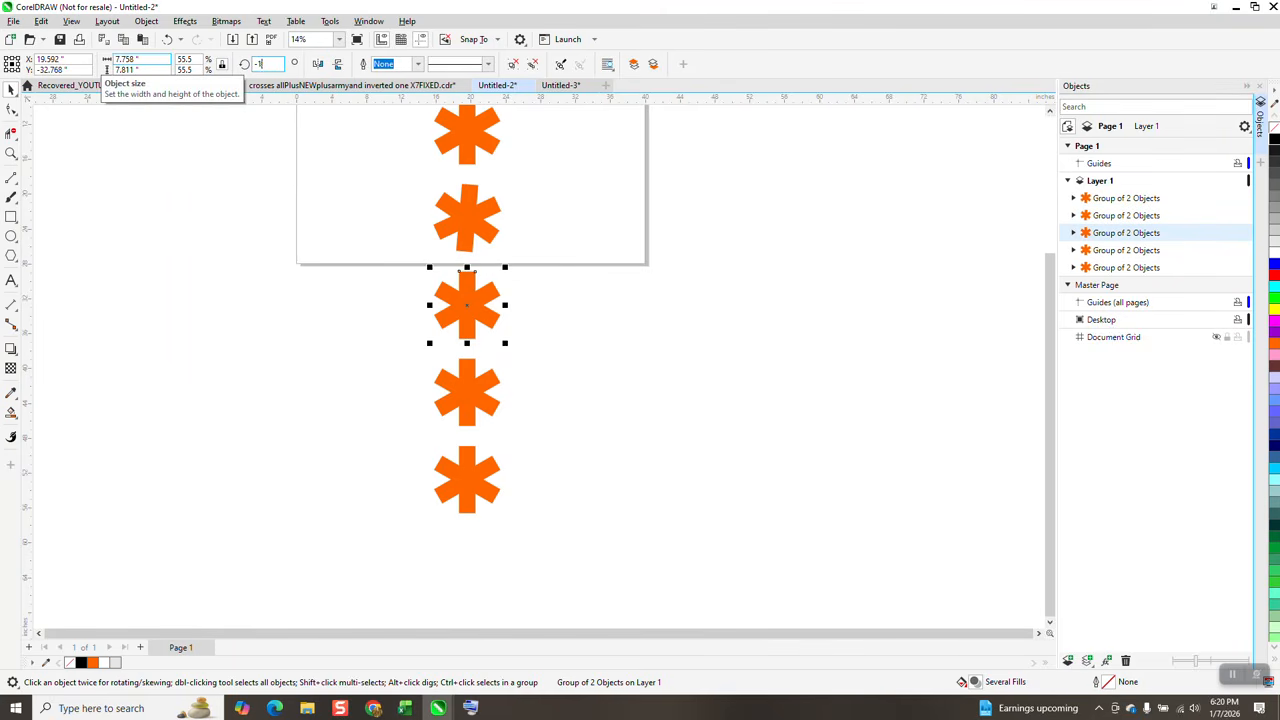
key("Return")
- Rotate the fourth star in the column by -15 degrees and the fifth star by -20 degrees
left_click(406, 375)
left_click(467, 390)
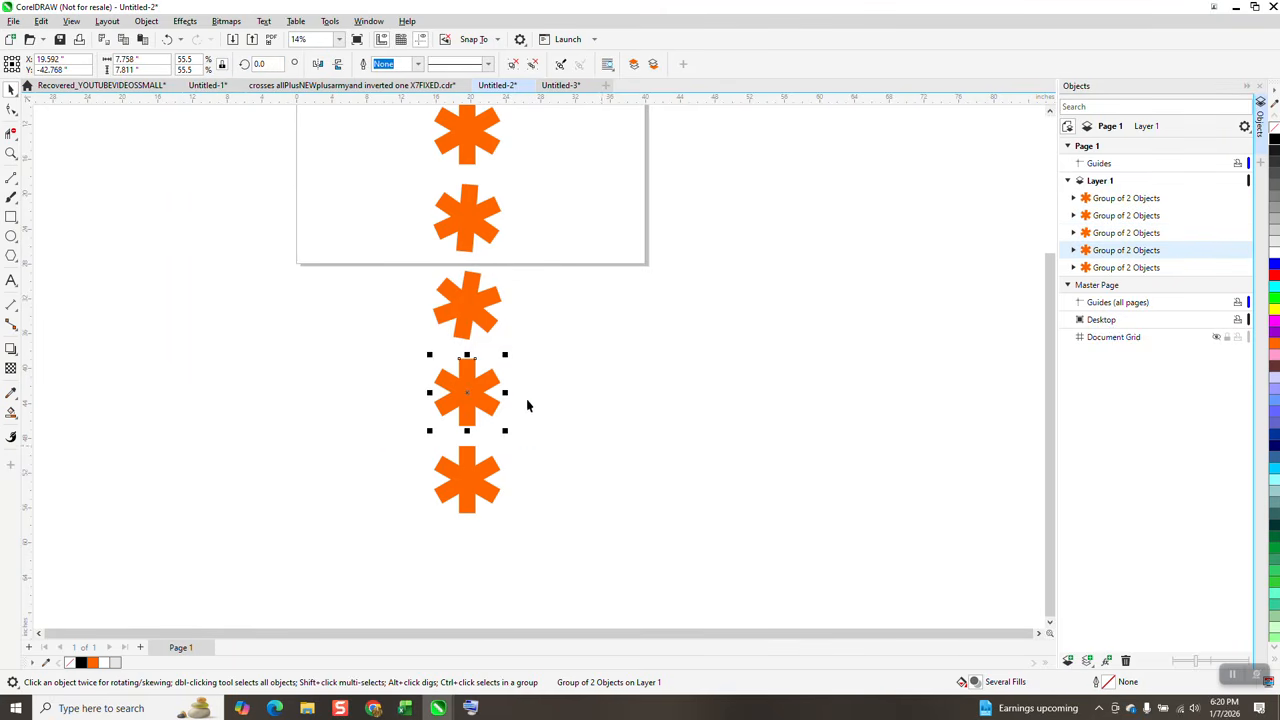
left_click(261, 64)
type("-15")
key("Return")
left_click_drag(382, 429, 587, 530)
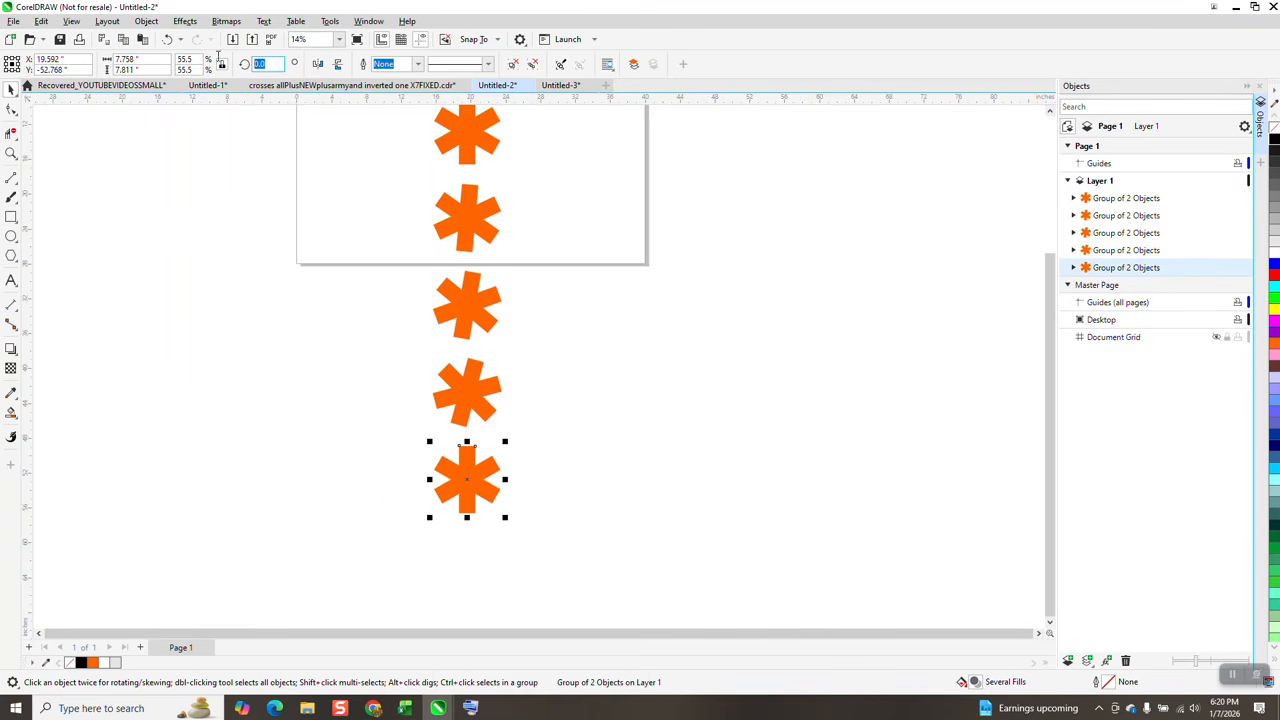
type("-20")
key("Return")
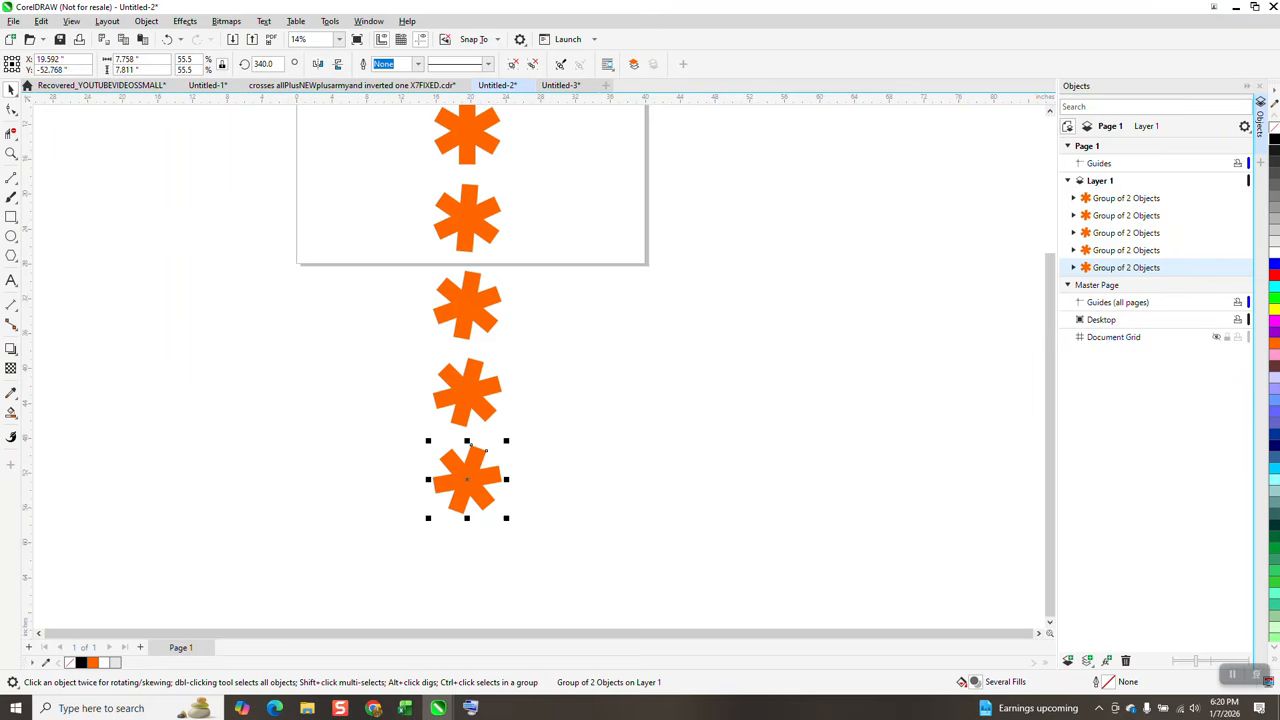
- Stack all five stars on the page centre and close the Objects docker
scroll(457, 342, "down", 1)
left_click_drag(422, 140, 671, 554)
key("p")
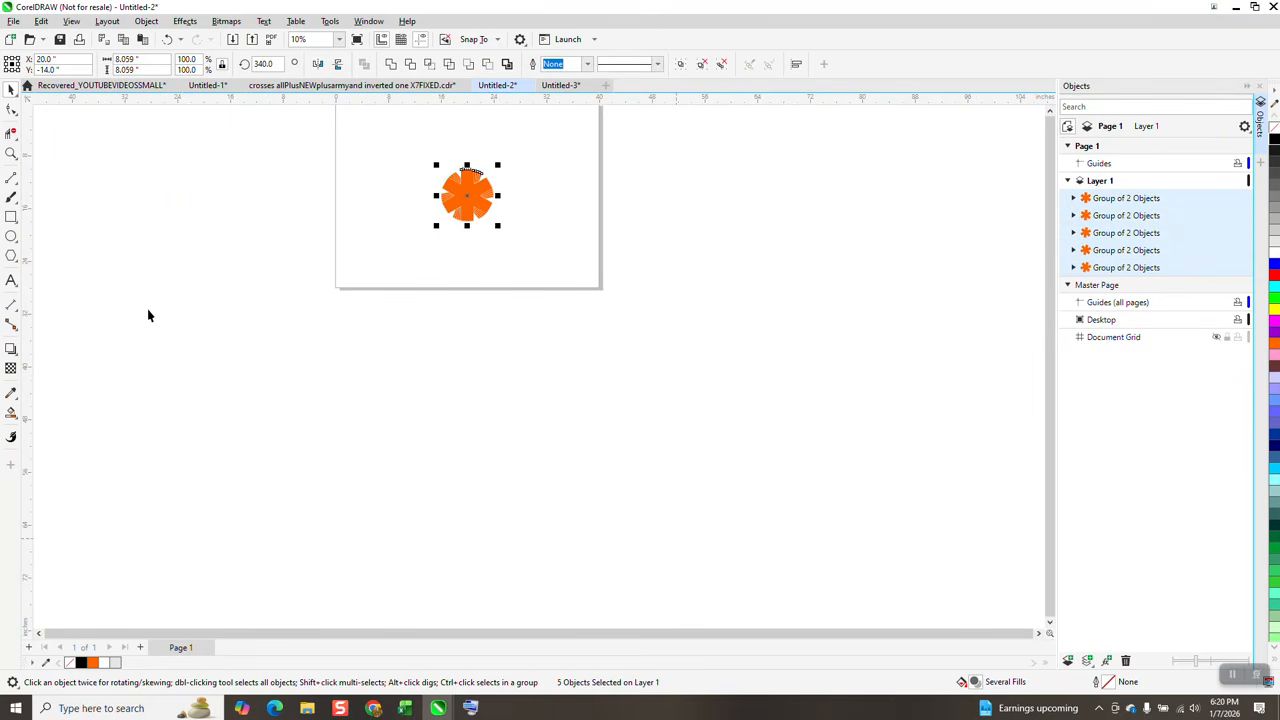
left_click(11, 155)
left_click_drag(421, 156, 580, 254)
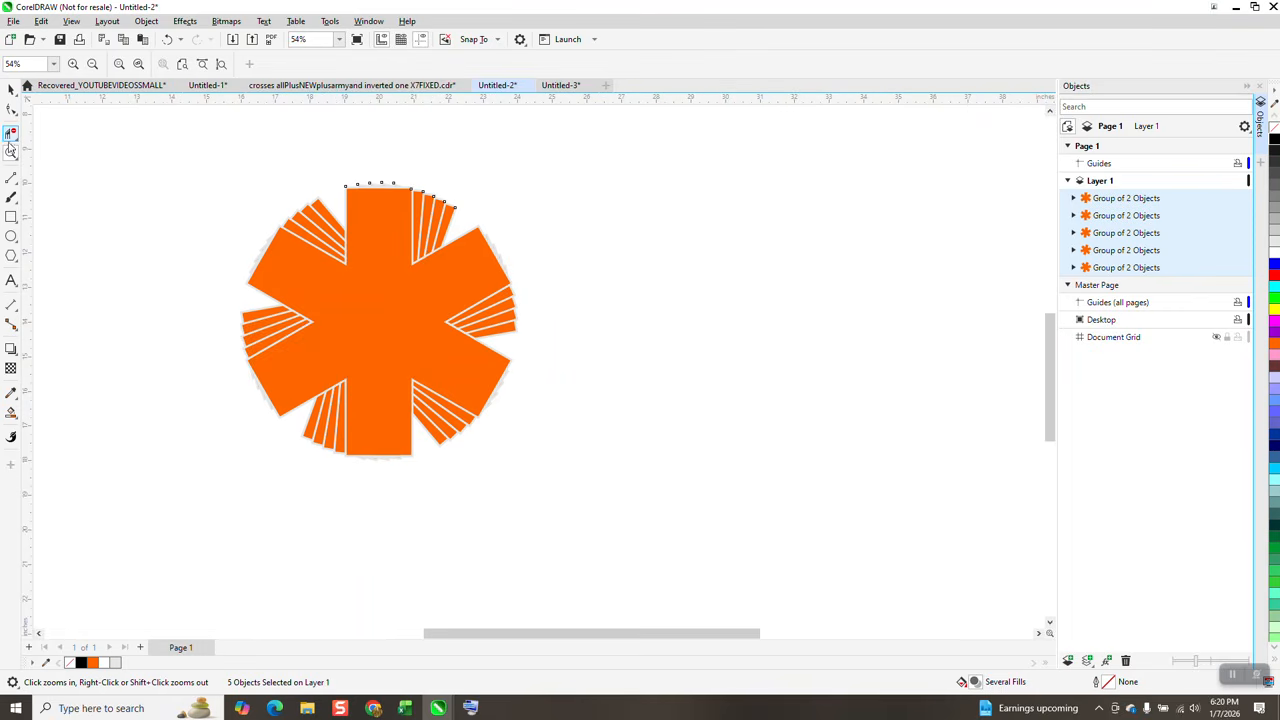
left_click(1262, 96)
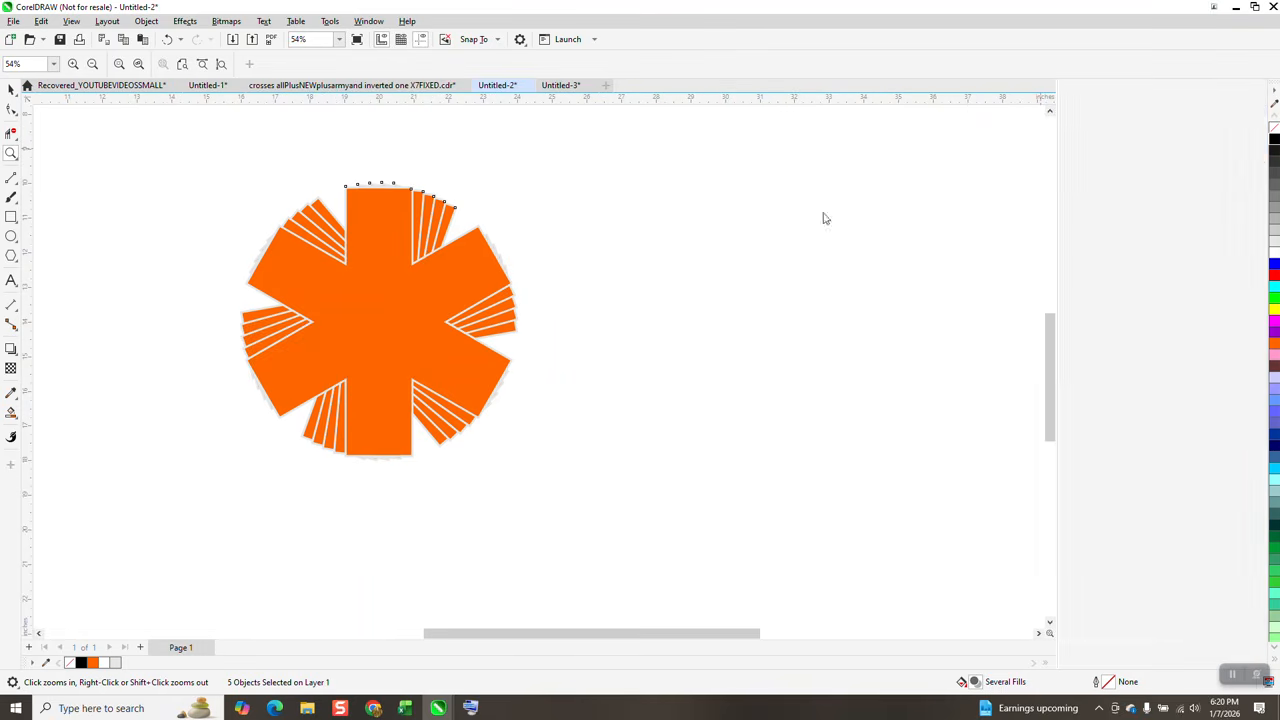
scroll(521, 294, "down", 6)
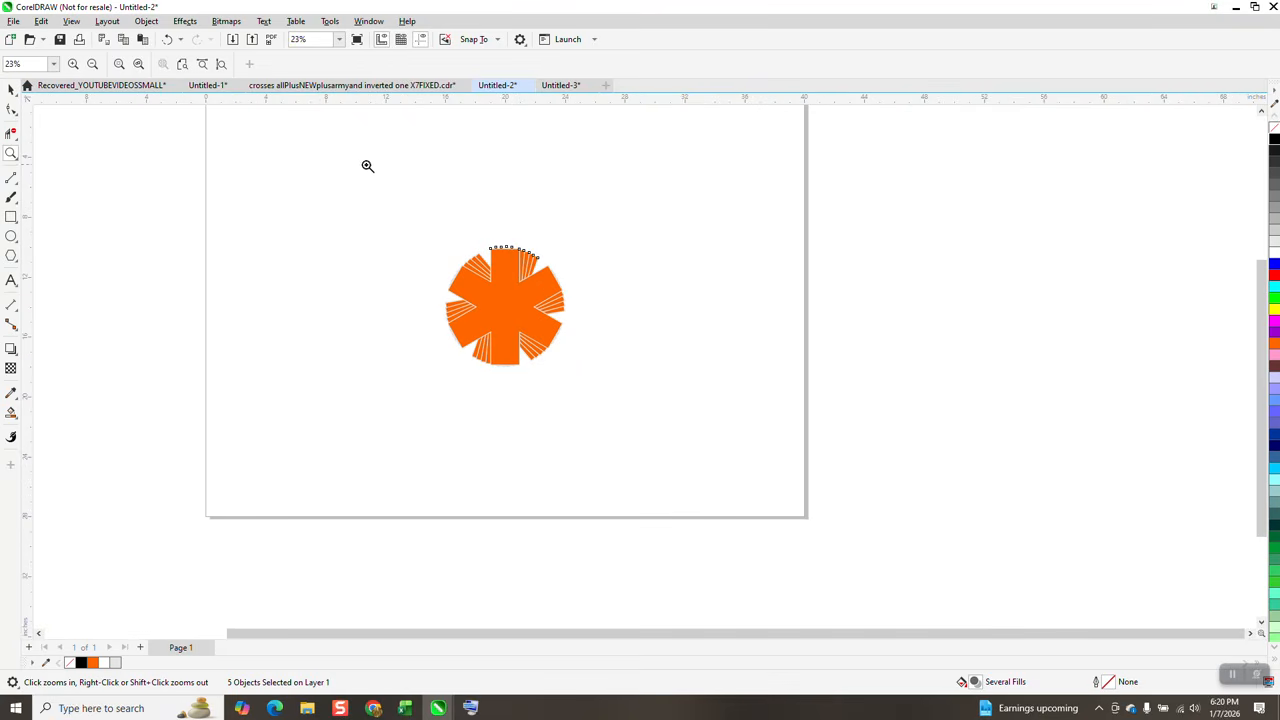
- Copy all three objects from Untitled-3 into Untitled-2 and move the grey-background reference logo beside the stacked stars
left_click(561, 85)
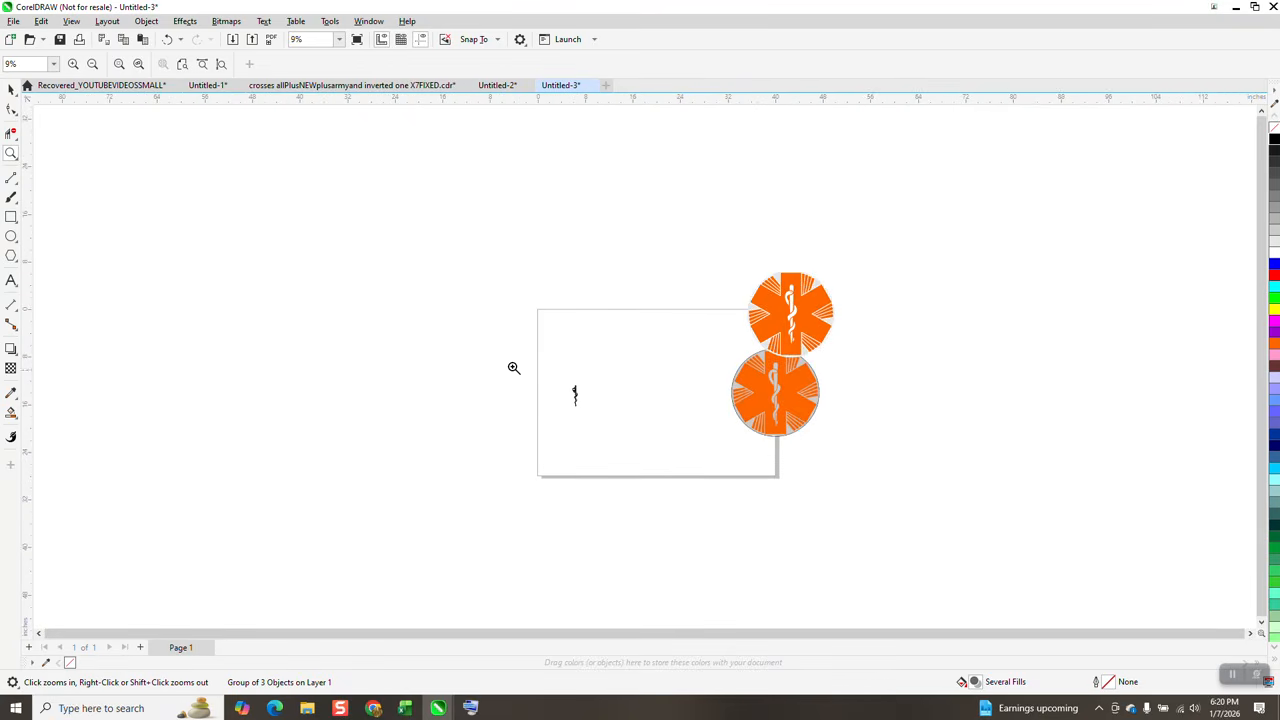
left_click(12, 90)
left_click_drag(500, 237, 938, 503)
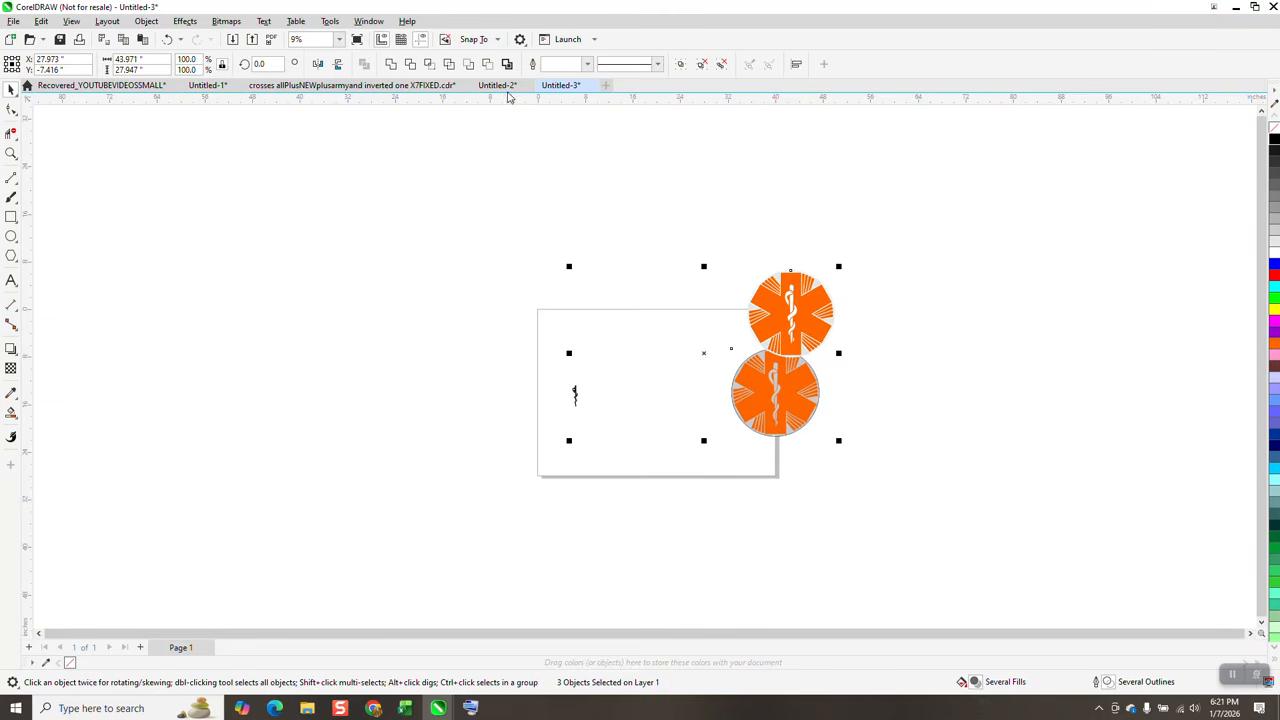
left_click(499, 86)
right_click(714, 266)
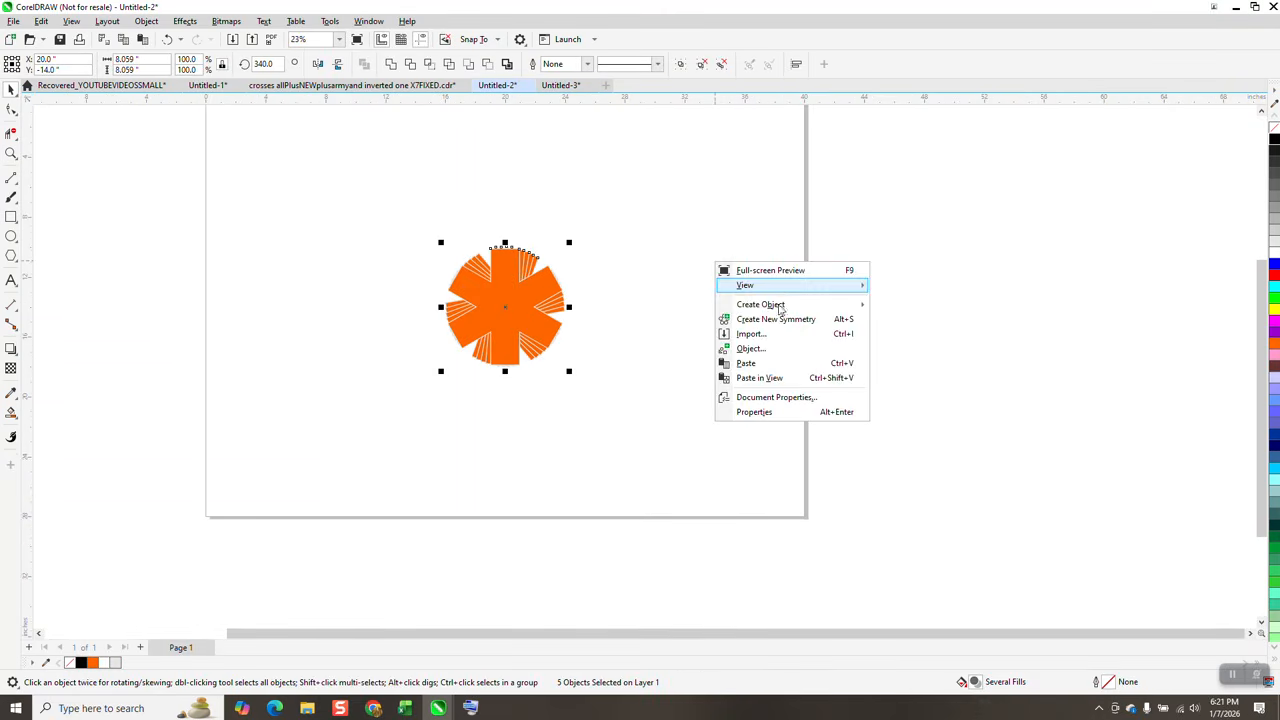
left_click(749, 364)
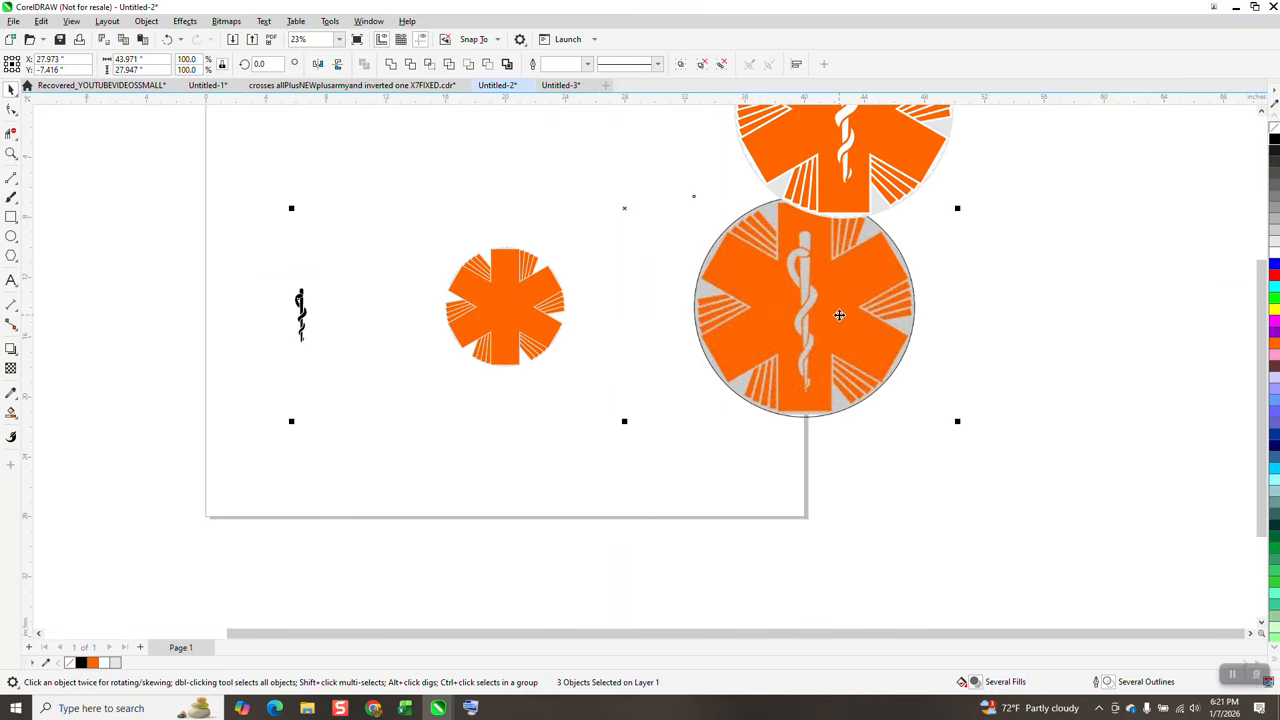
mouse_move(911, 337)
left_mouse_down()
mouse_move(817, 384)
mouse_move(840, 400)
left_mouse_up()
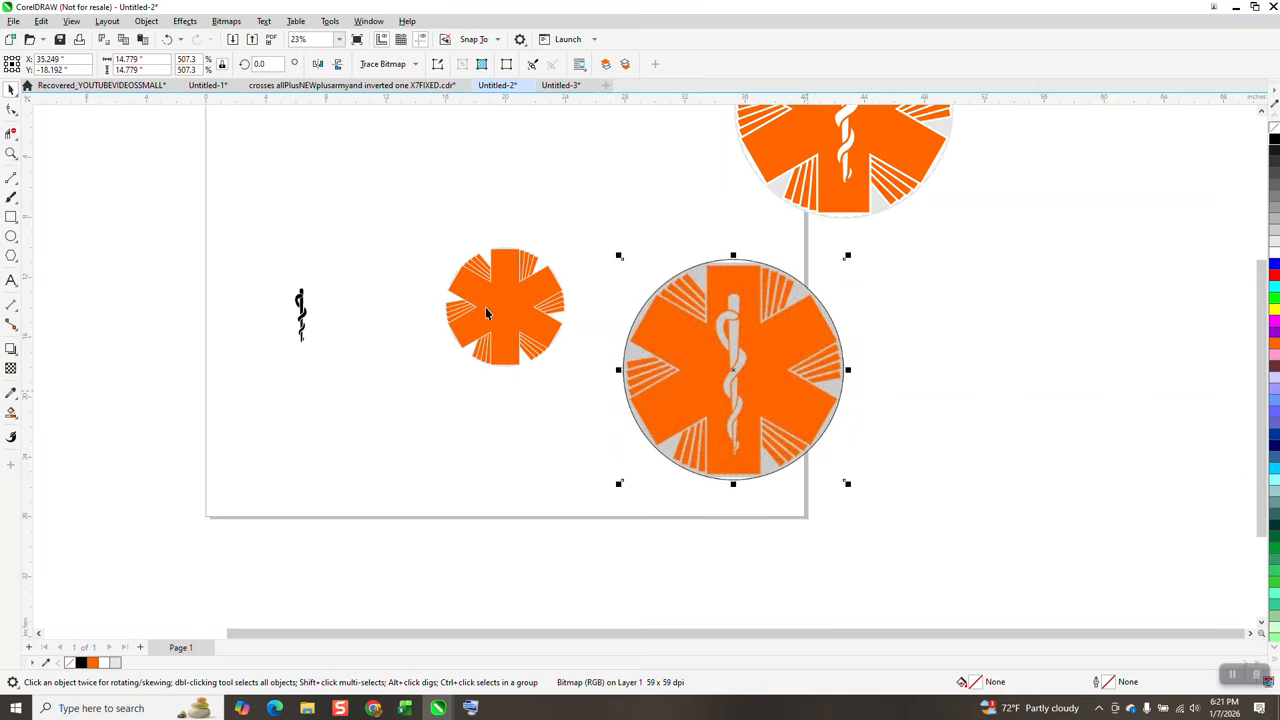
- Group the five stacked stars and enlarge the group proportionally to about 12.57 inches wide
left_click_drag(593, 400, 601, 440)
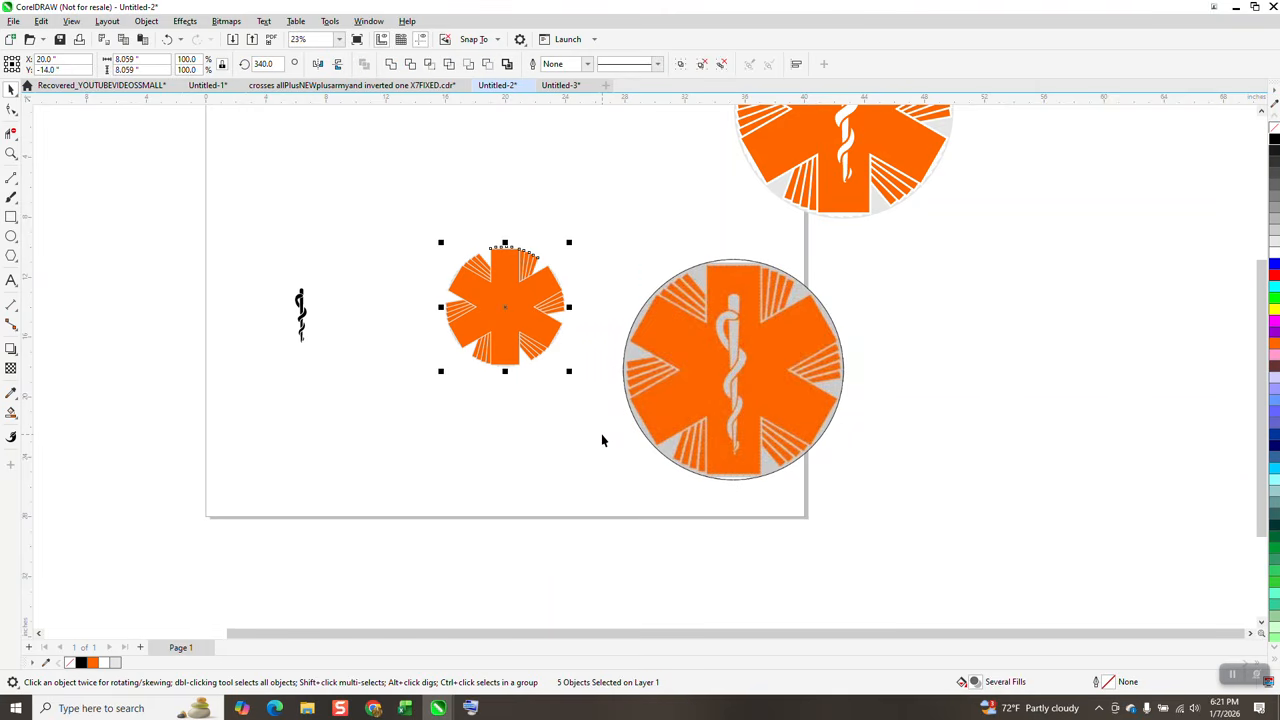
key("ctrl+g")
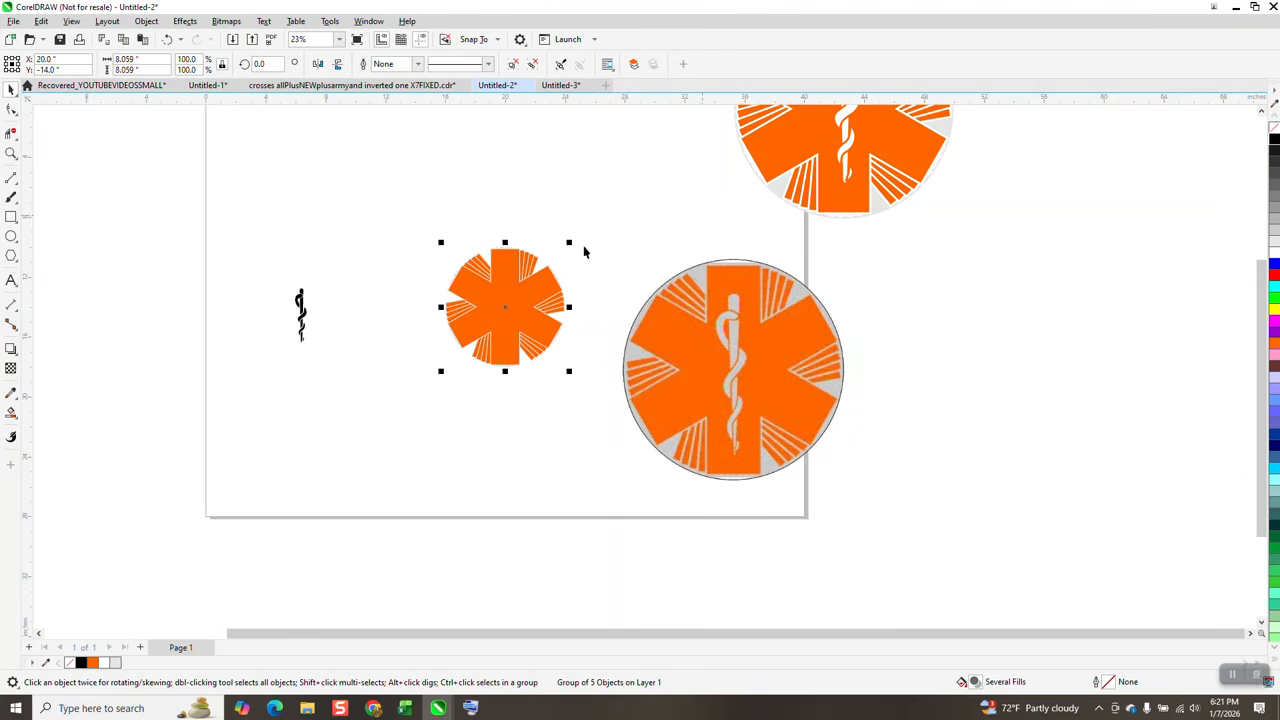
left_click_drag(570, 243, 689, 180)
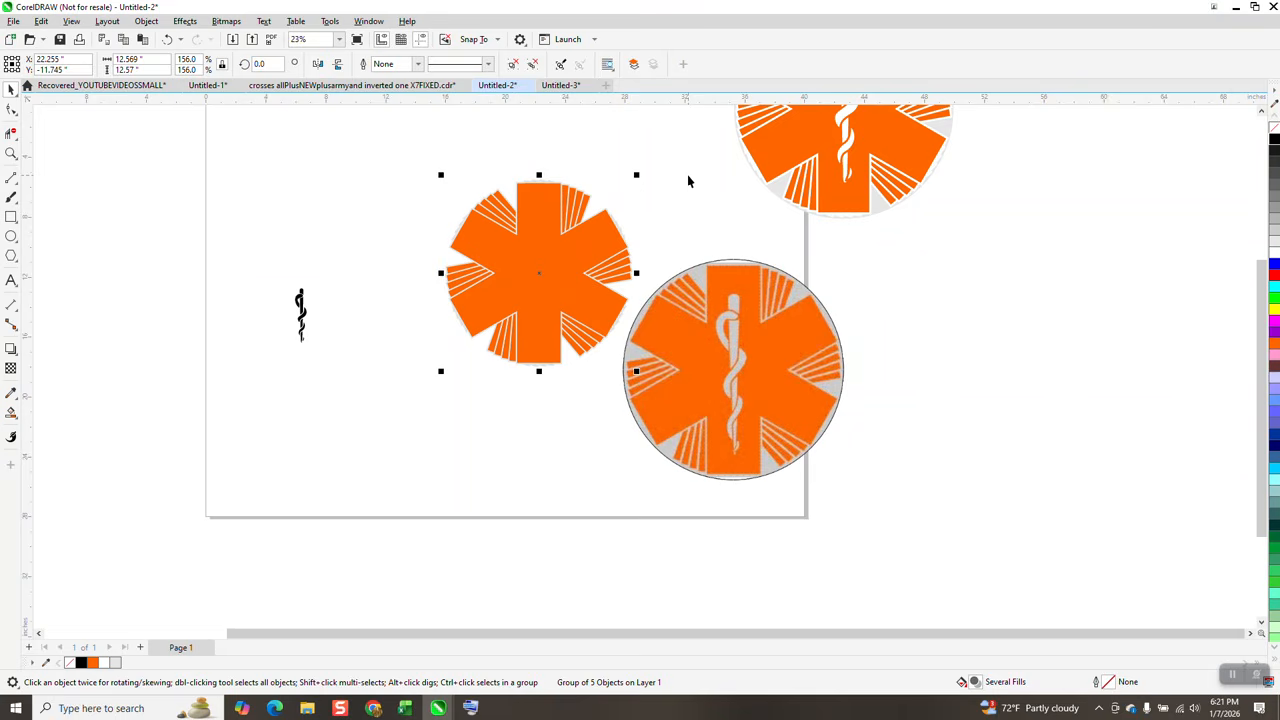
- Place the black snake-and-staff group over the reference logo's staff and enlarge it proportionally to about 10.4 inches tall
left_click(298, 300)
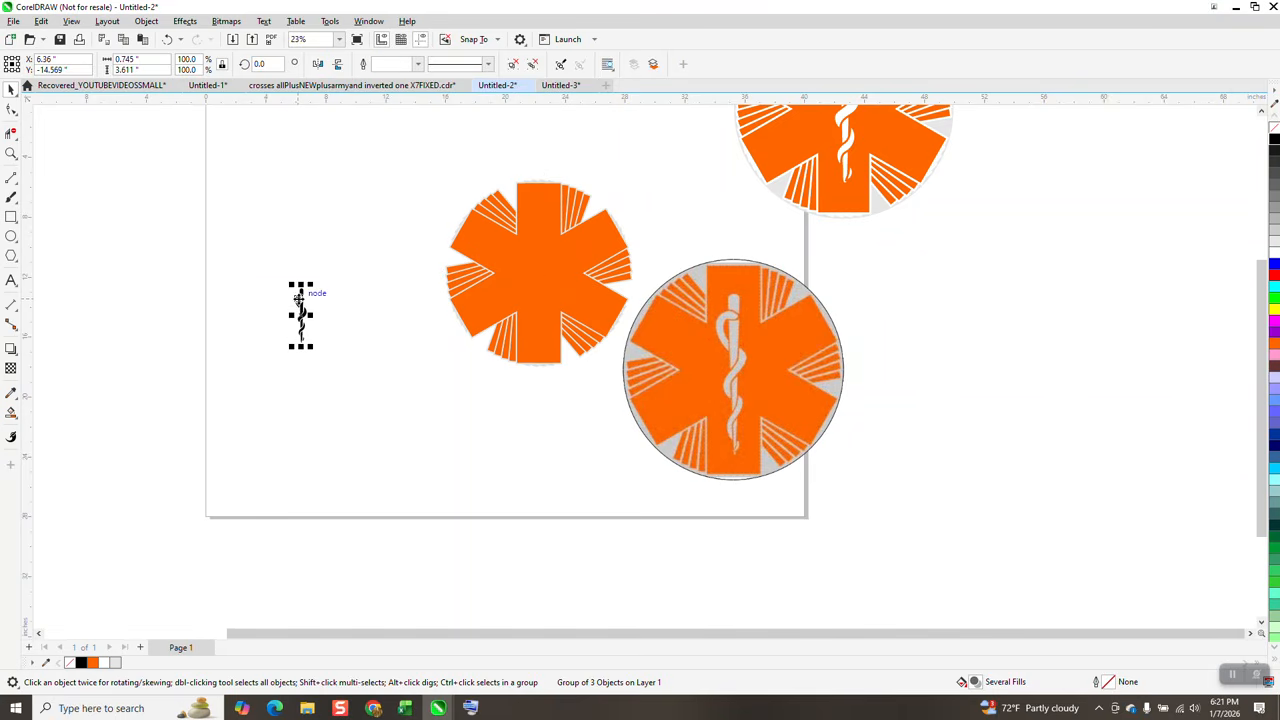
left_click_drag(310, 285, 355, 222)
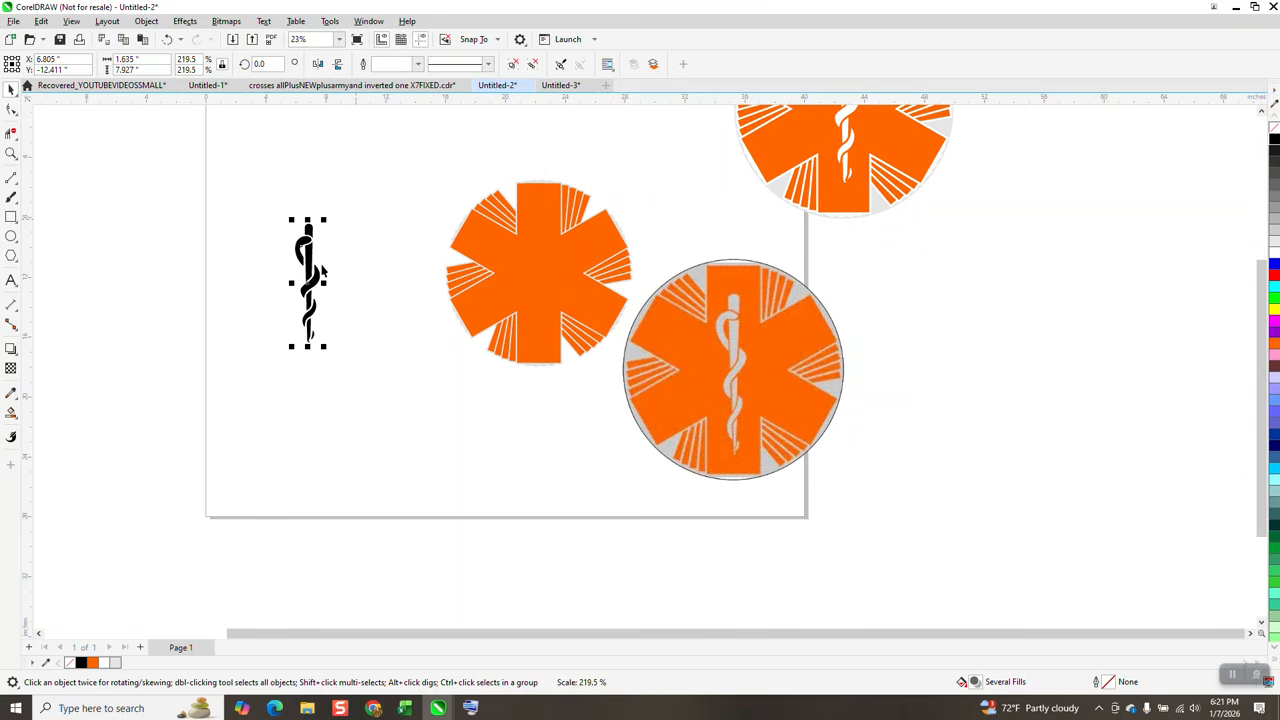
left_click_drag(306, 274, 741, 345)
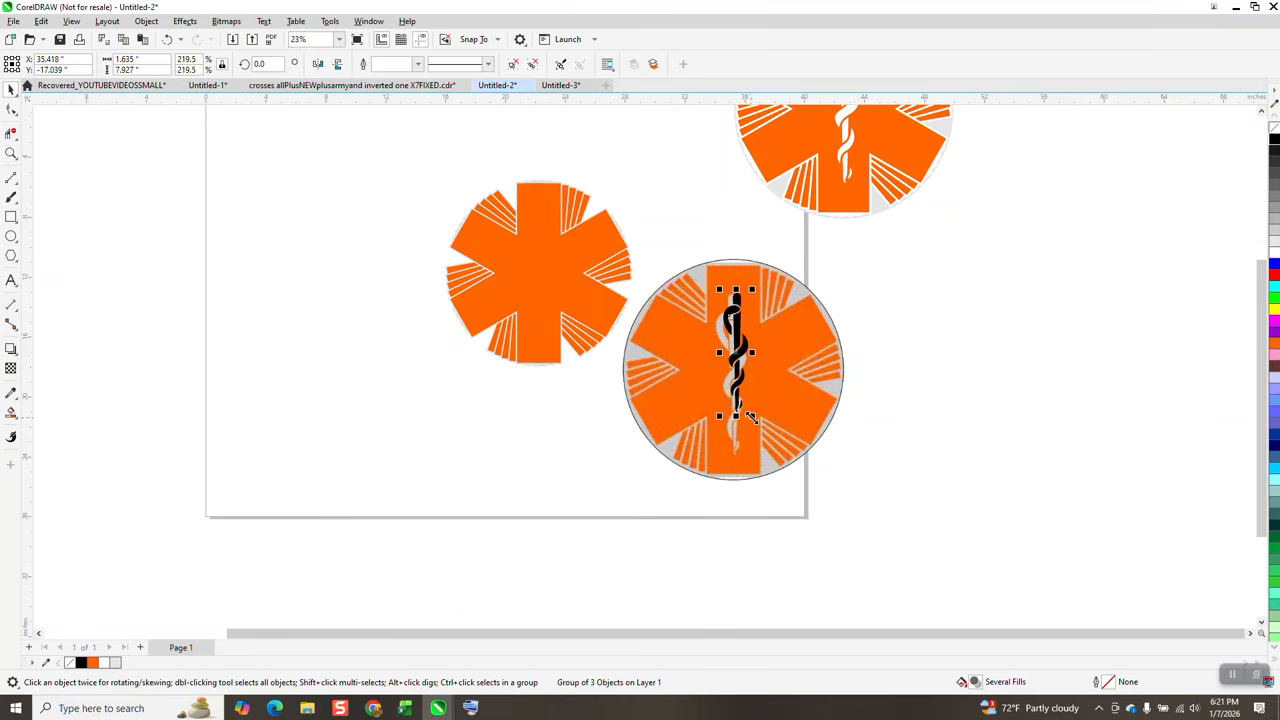
left_click_drag(752, 417, 766, 457)
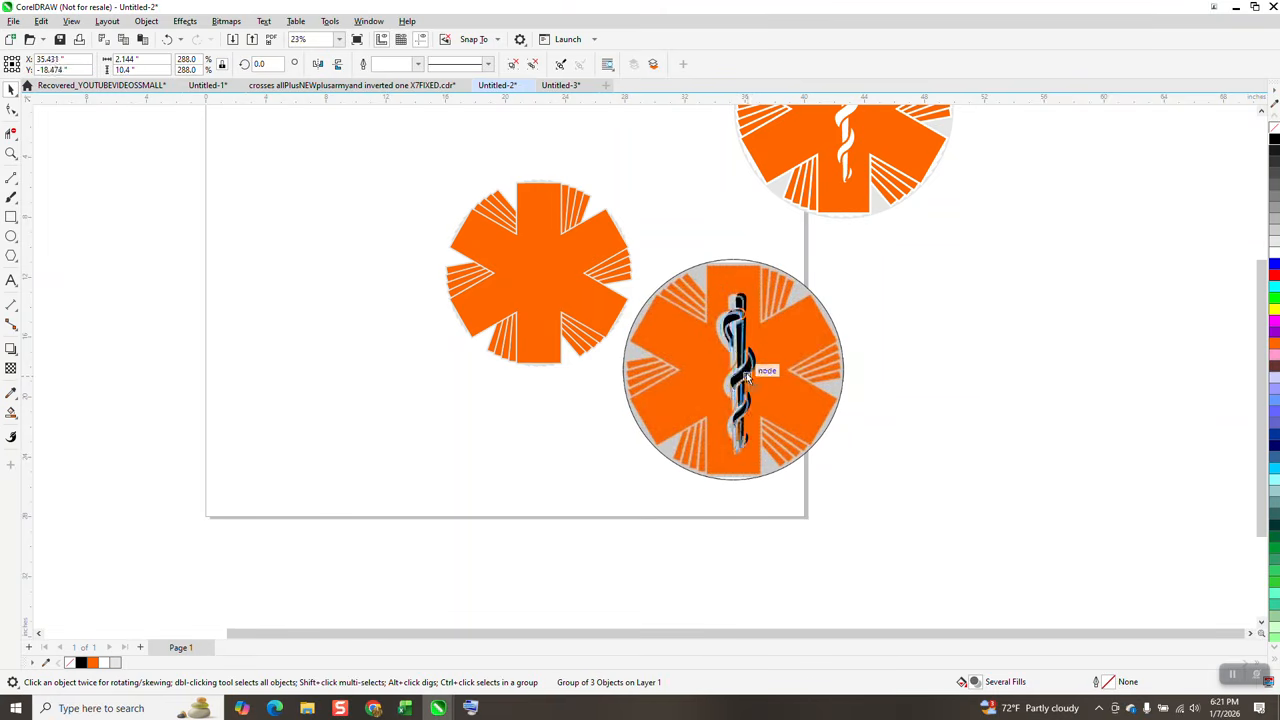
- Centre both the star group and the black snake-and-staff group on the page
key("p")
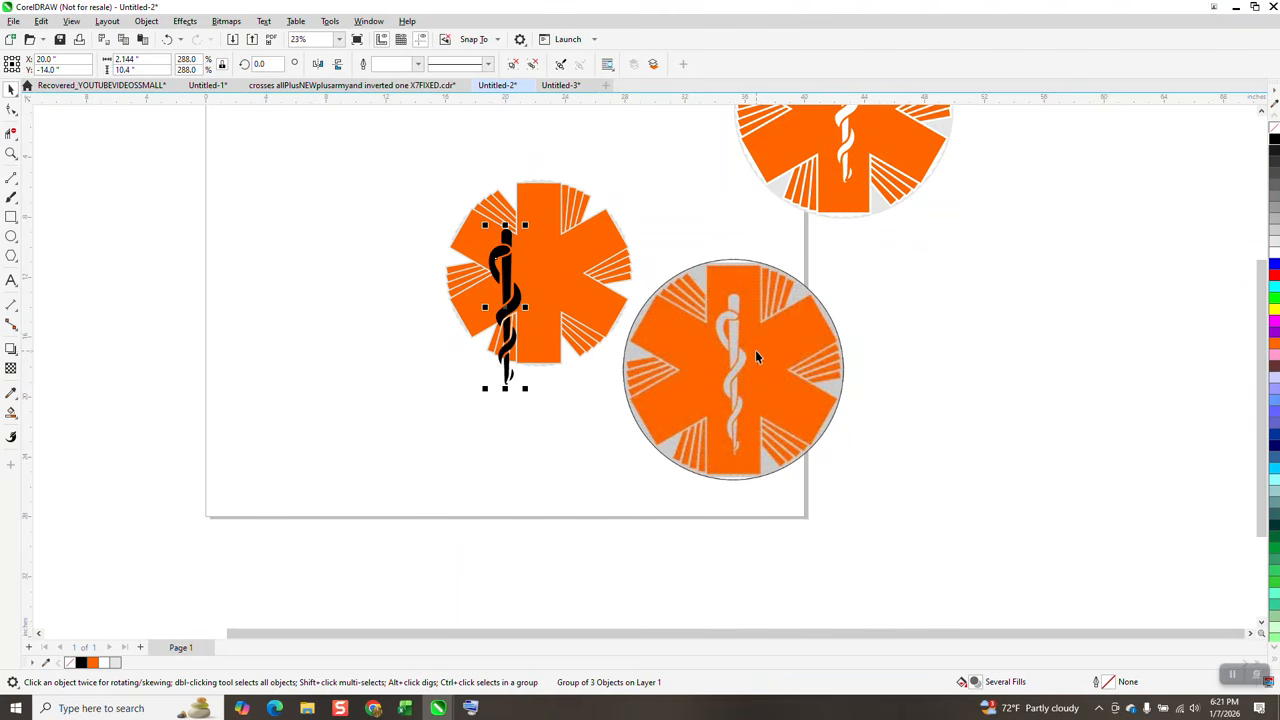
left_click_drag(507, 252, 565, 437)
left_click_drag(432, 159, 588, 345)
left_click_drag(658, 408, 660, 405)
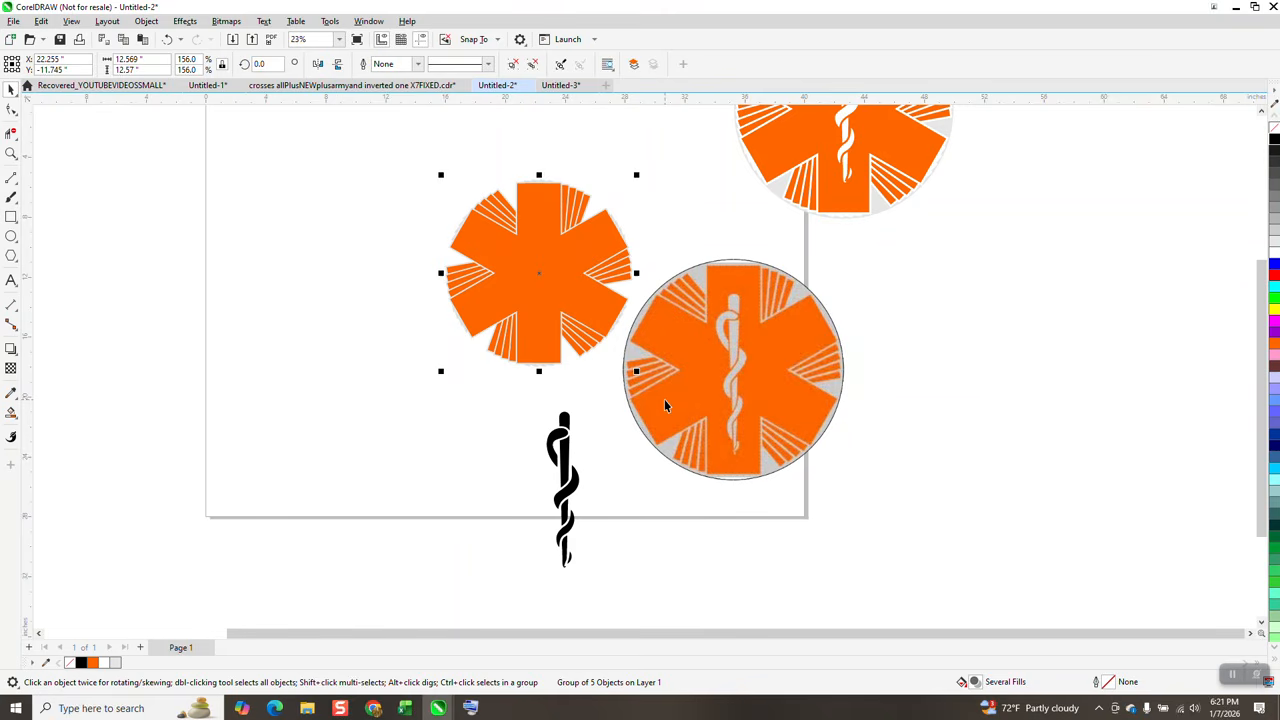
key("ctrl+z")
left_click(562, 459)
key("p")
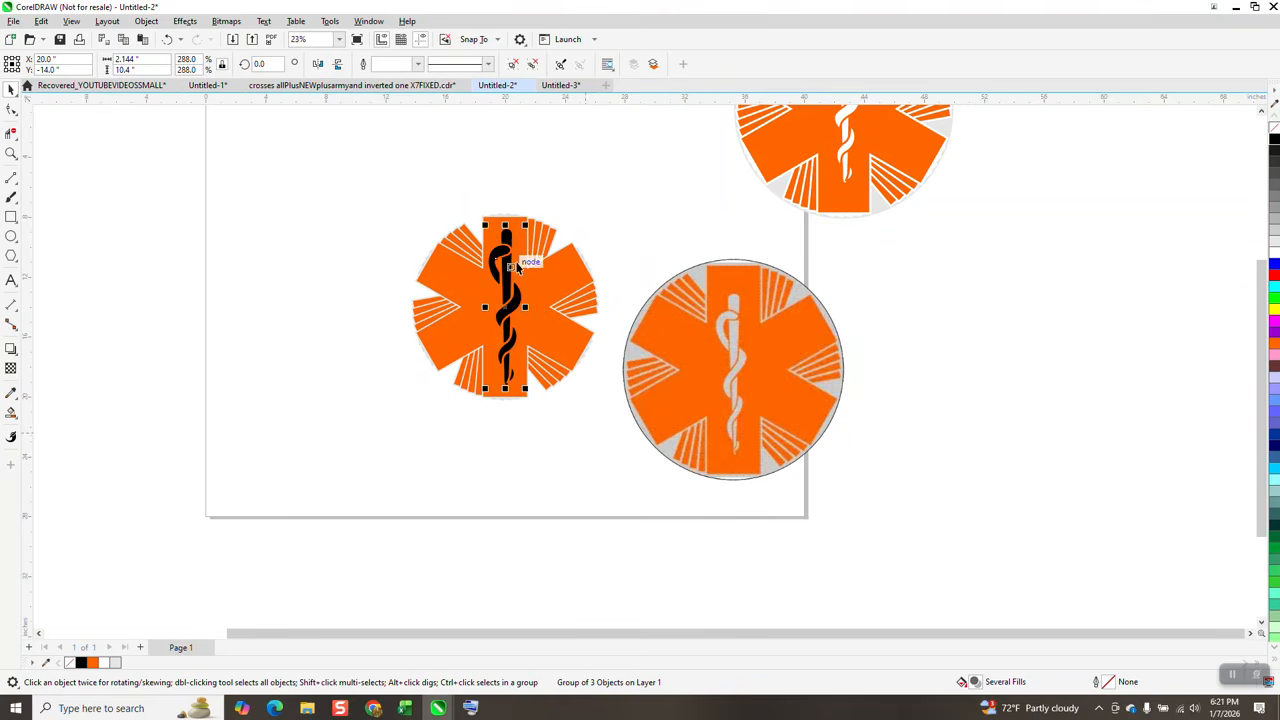
- Enlarge the star group about its centre to about 13.83 inches wide, then select the snake-and-staff group
left_click(555, 238)
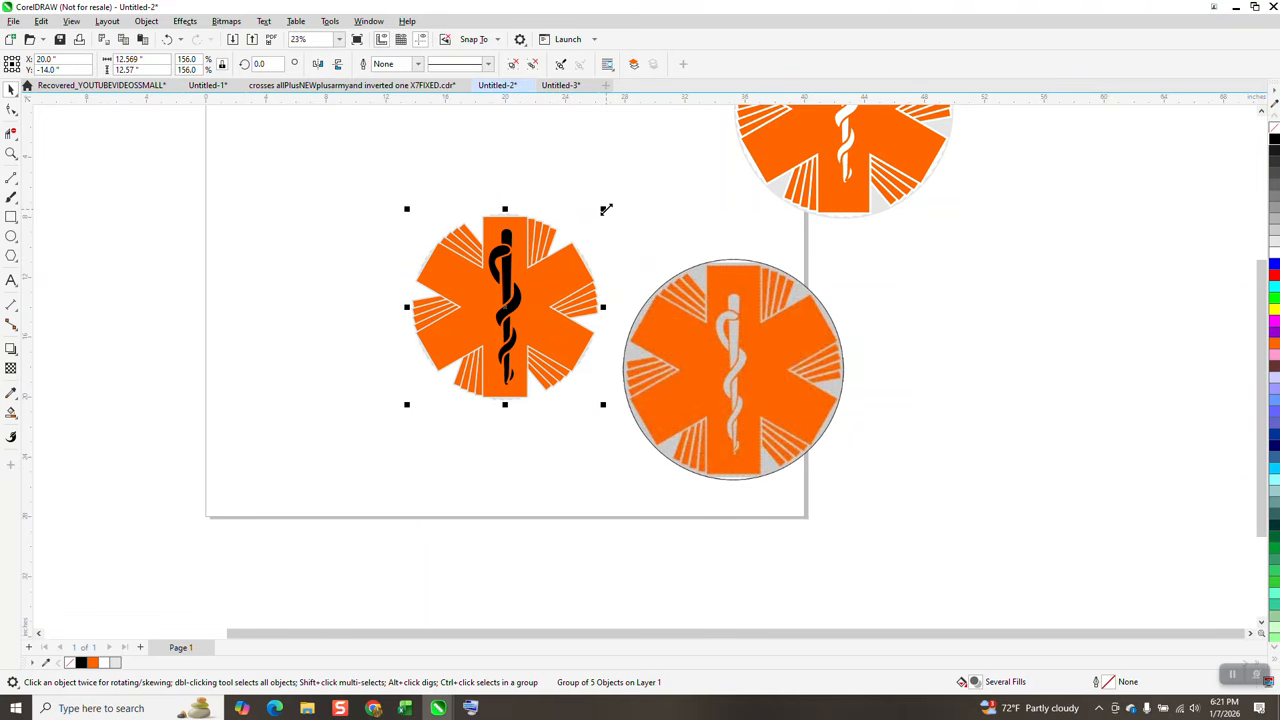
mouse_move(605, 209)
left_mouse_down()
mouse_move(614, 186)
mouse_move(614, 198)
left_mouse_up()
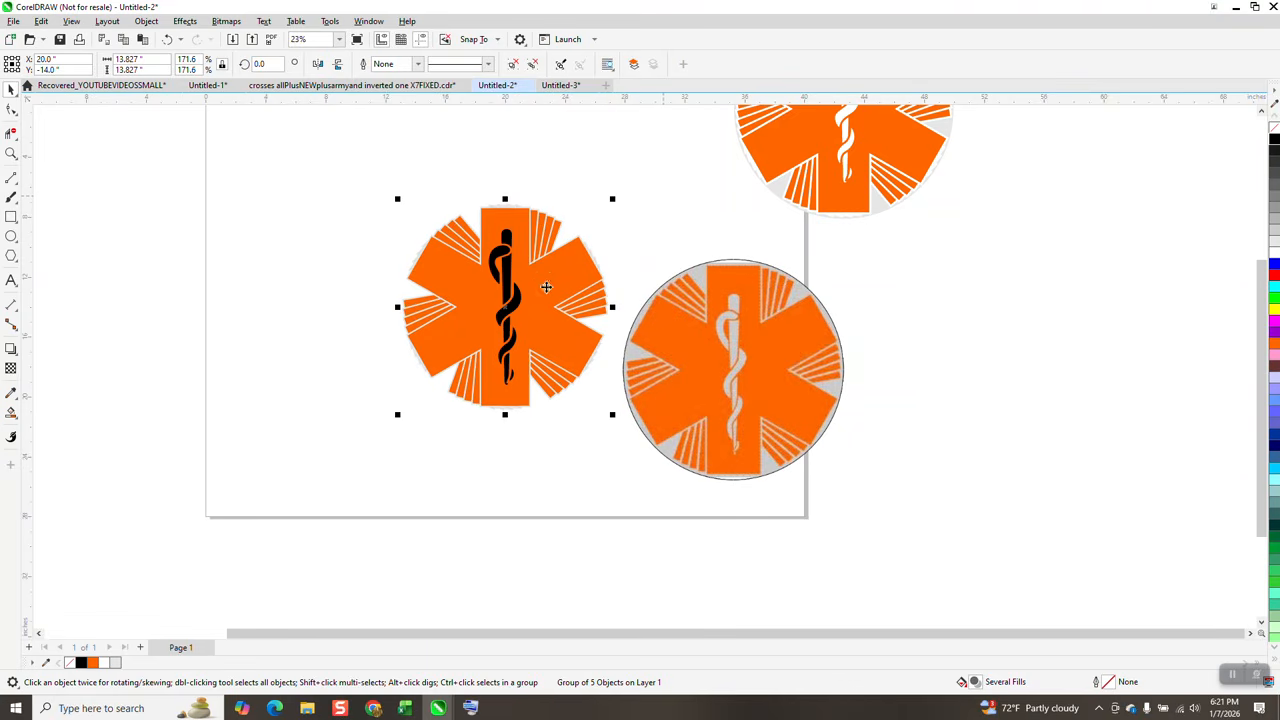
left_click(510, 280, "ctrl")
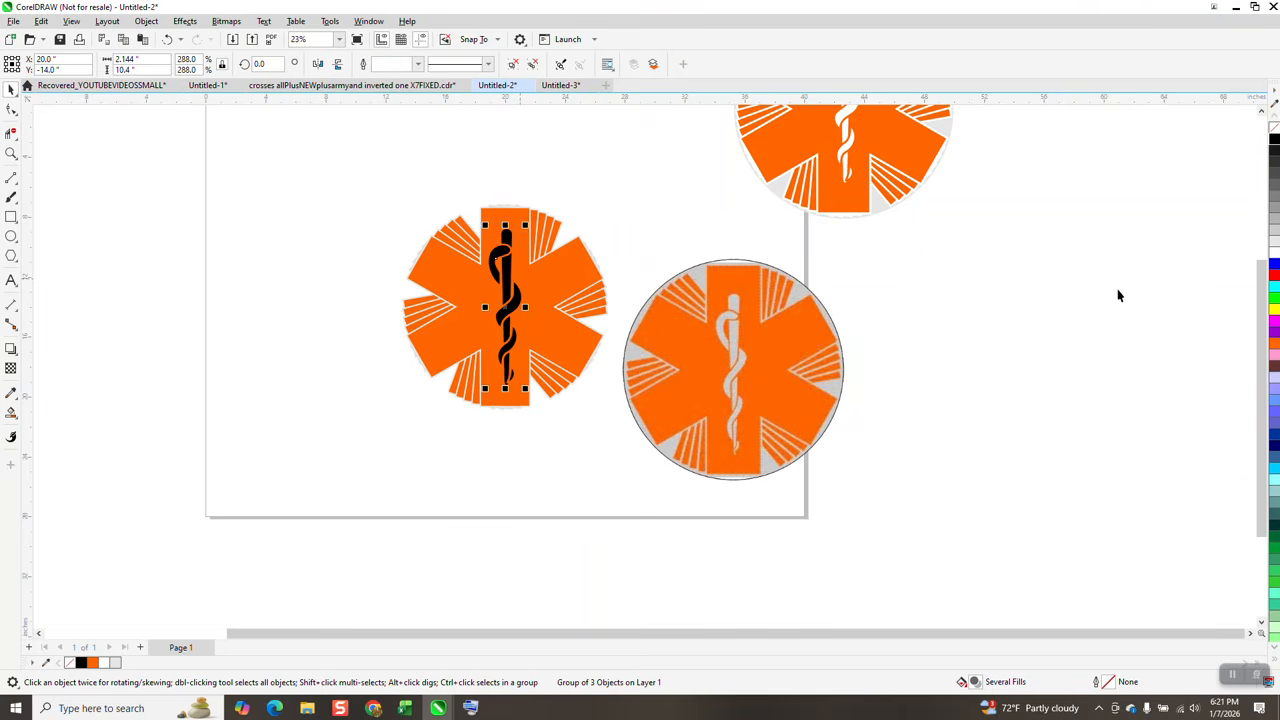
- Fill the snake-and-staff group with light grey #CCCCCC and remove its outline
left_click(1275, 244)
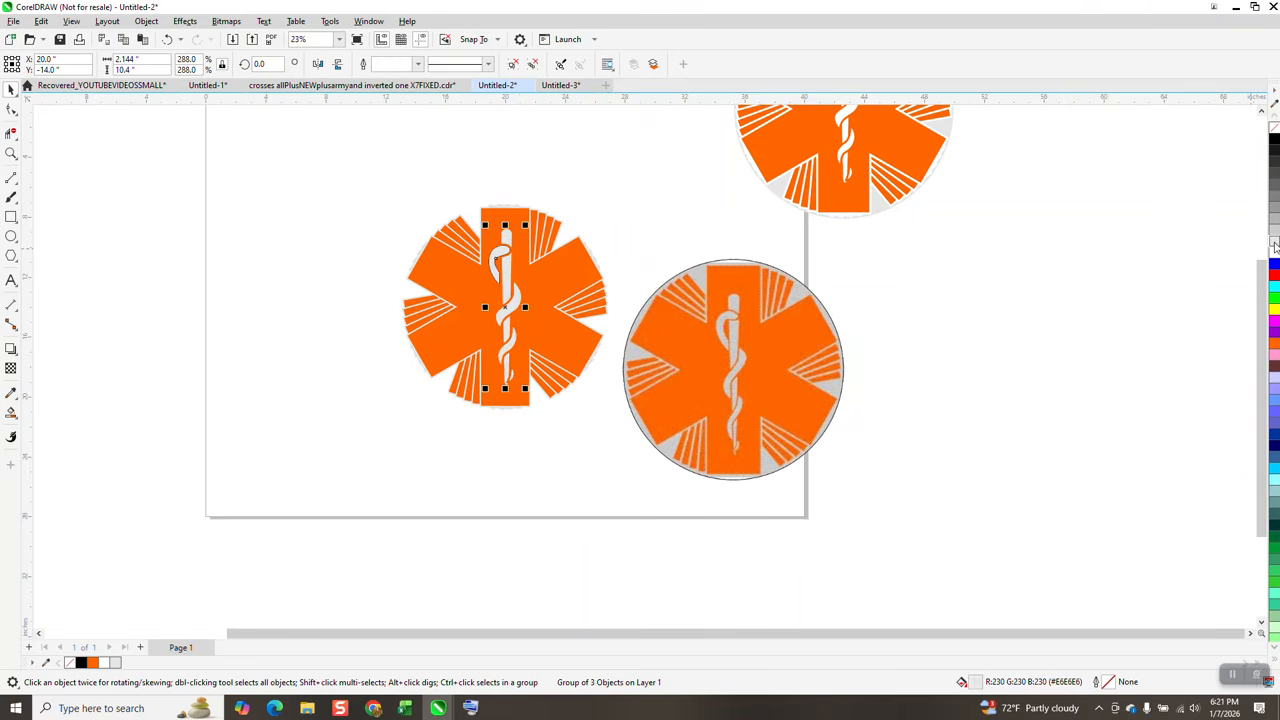
left_click(1275, 234)
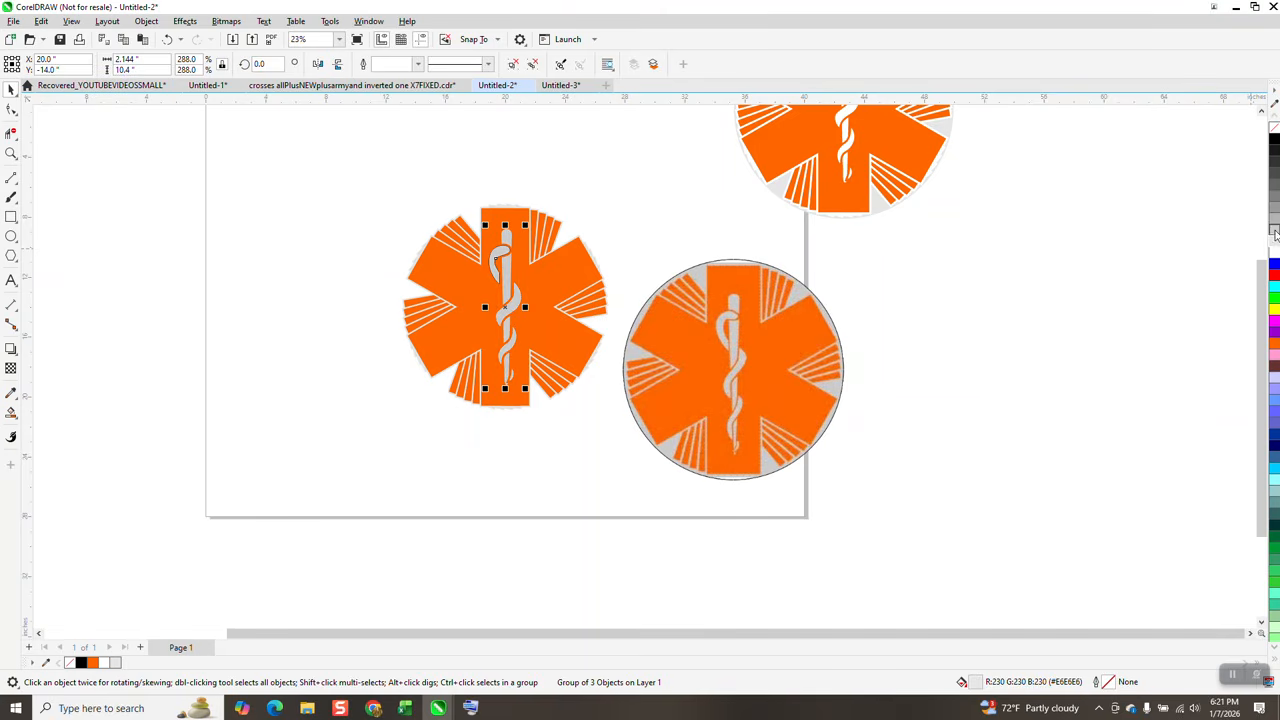
left_click(12, 154)
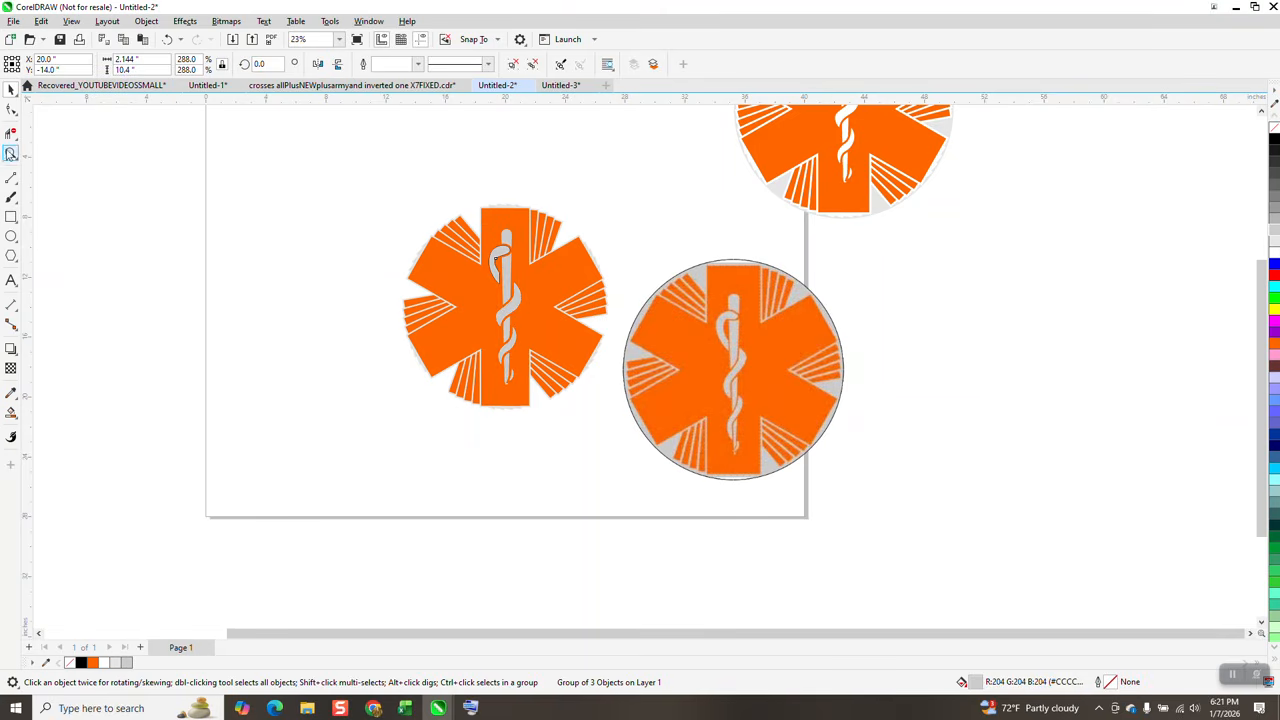
left_click(505, 258)
scroll(530, 300, "down", 1)
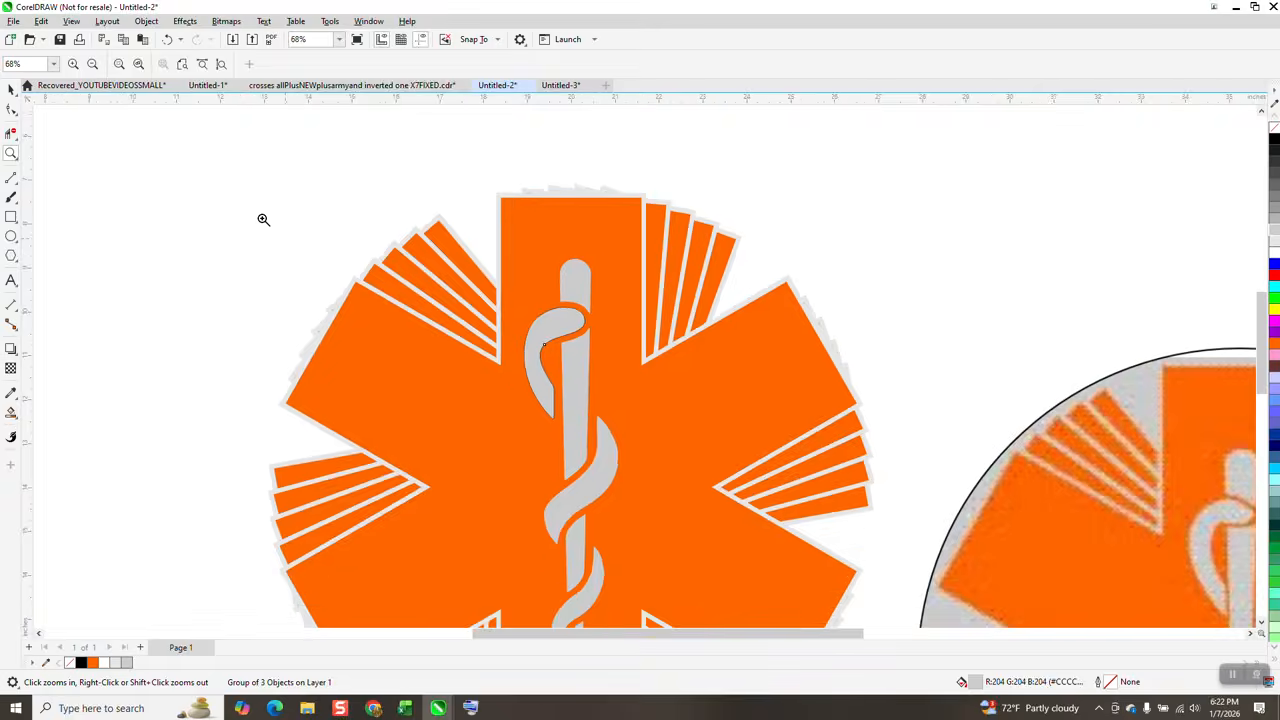
left_click(15, 96)
scroll(409, 168, "down", 1)
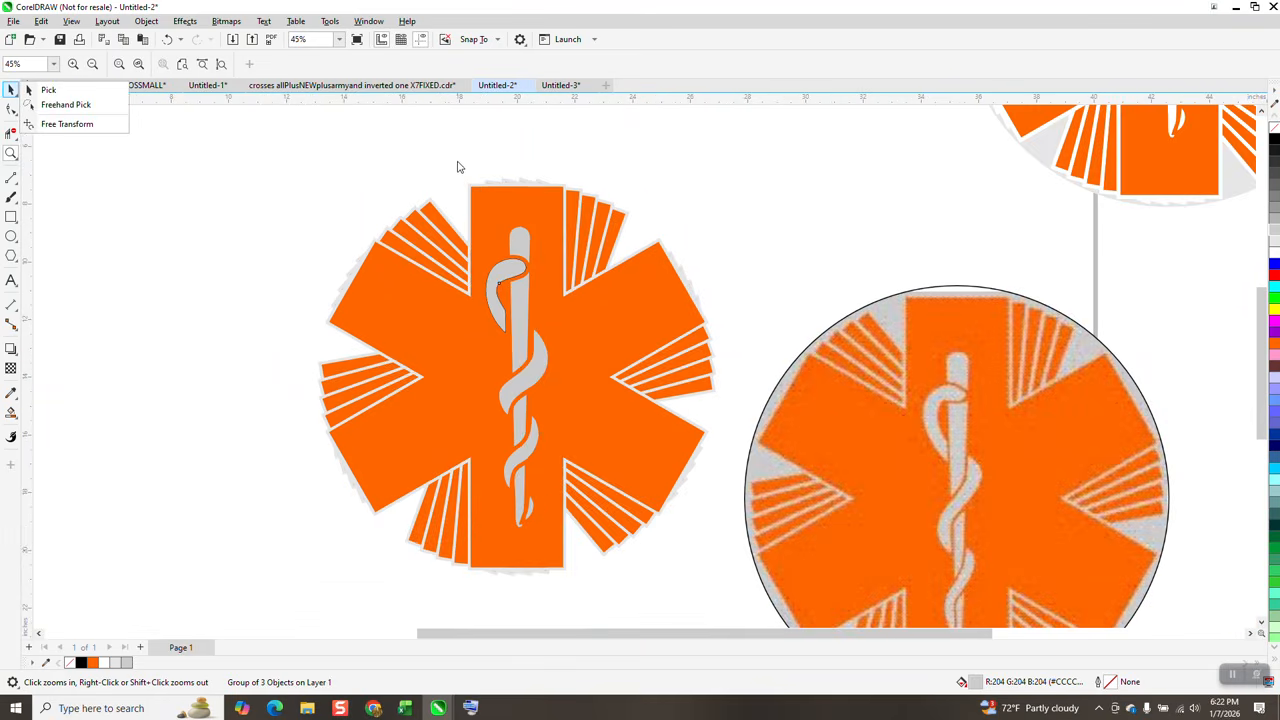
left_click(459, 163)
scroll(471, 190, "down", 2)
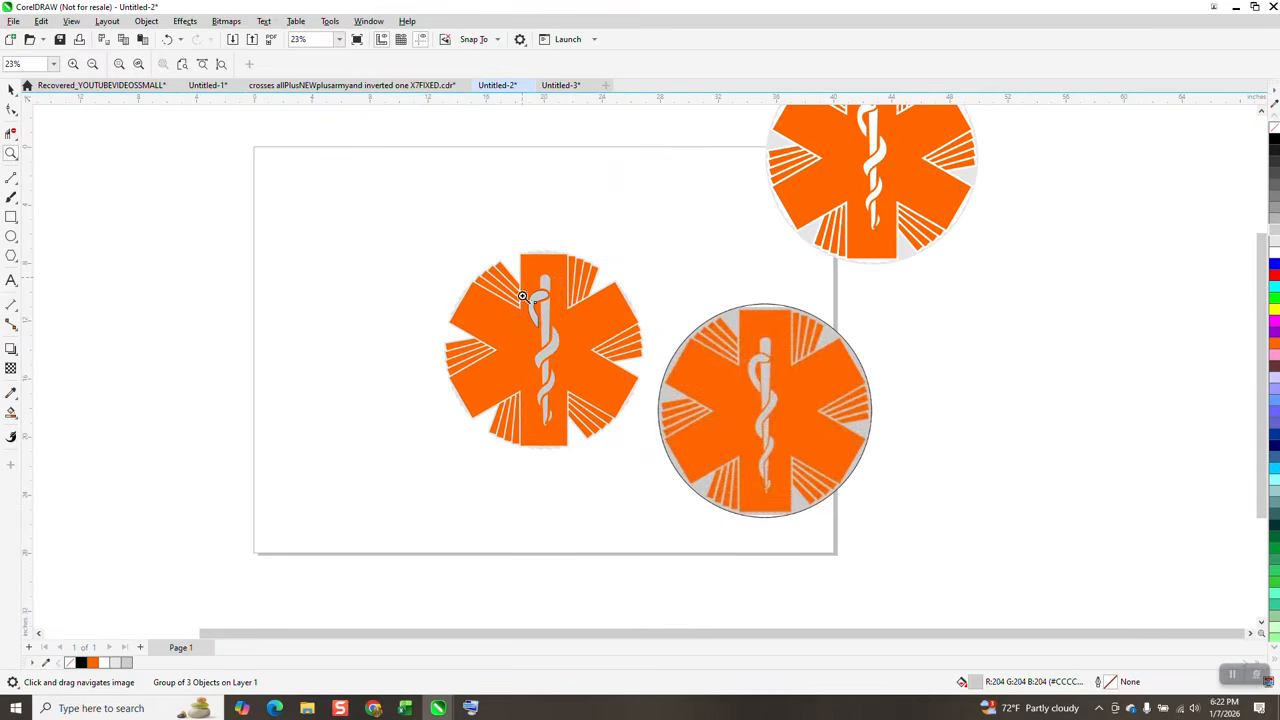
left_click_drag(522, 274, 577, 339)
scroll(576, 331, "down", 4)
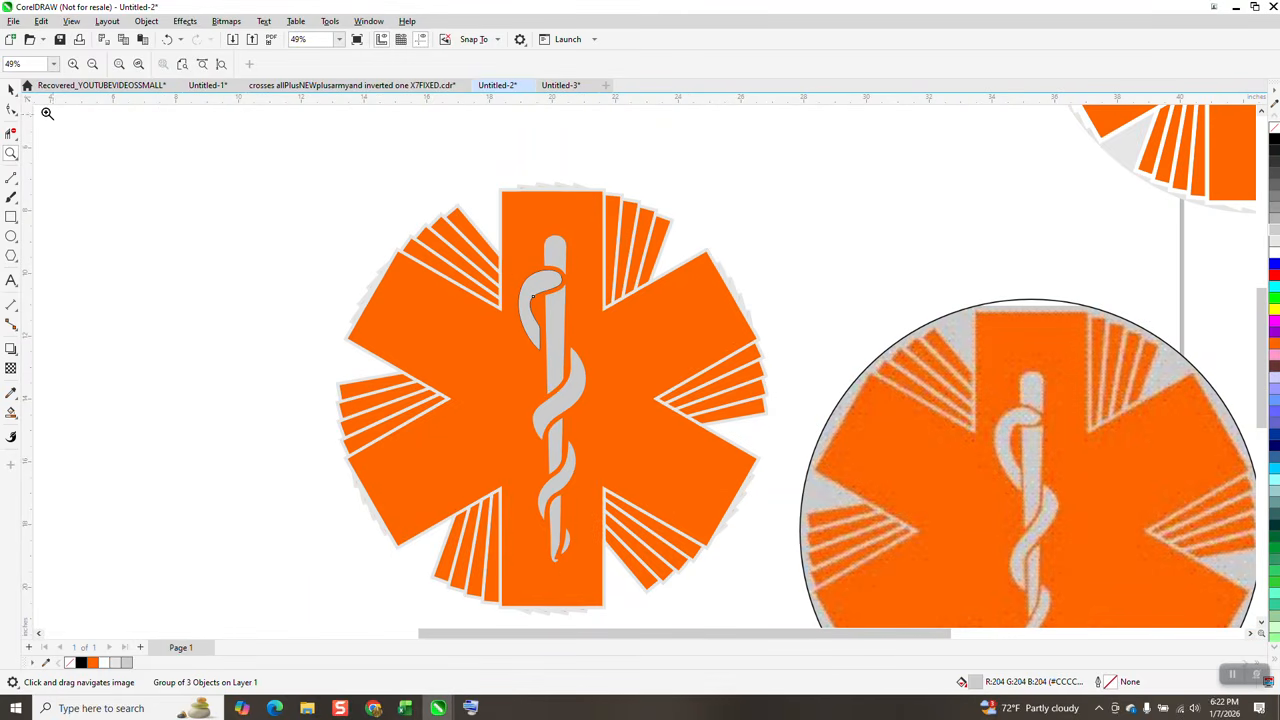
key("space")
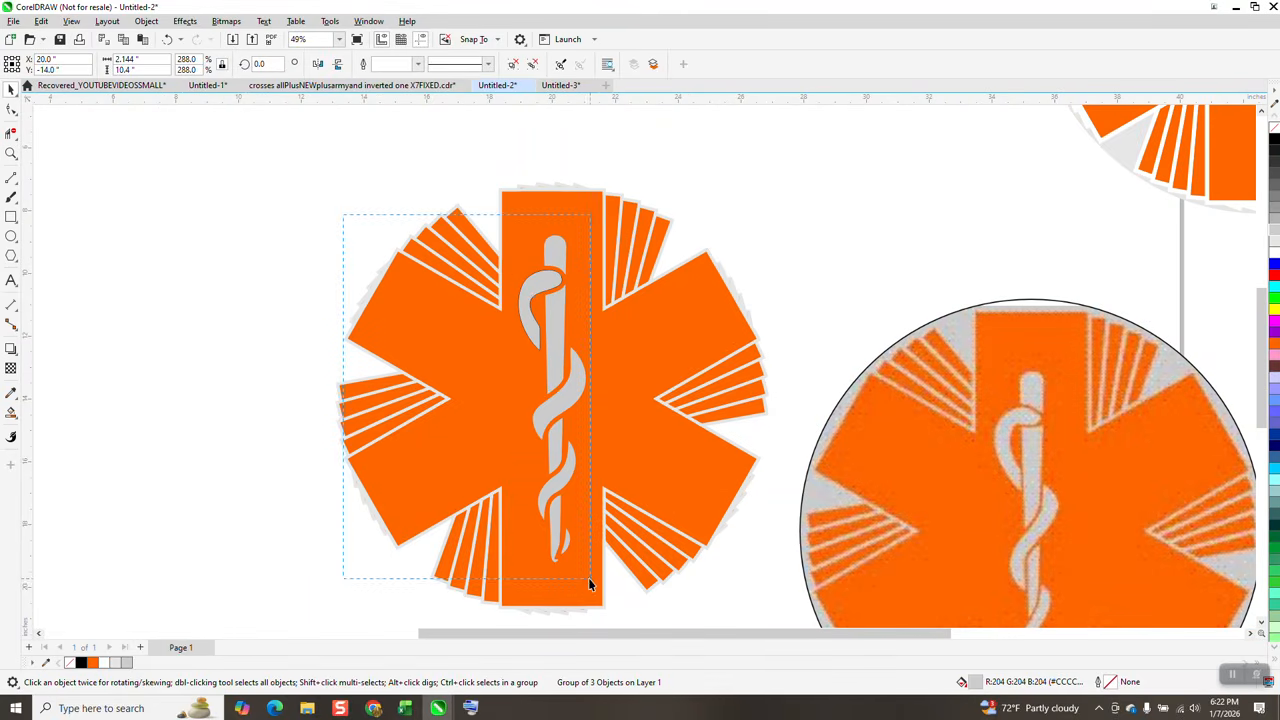
right_click(1274, 130)
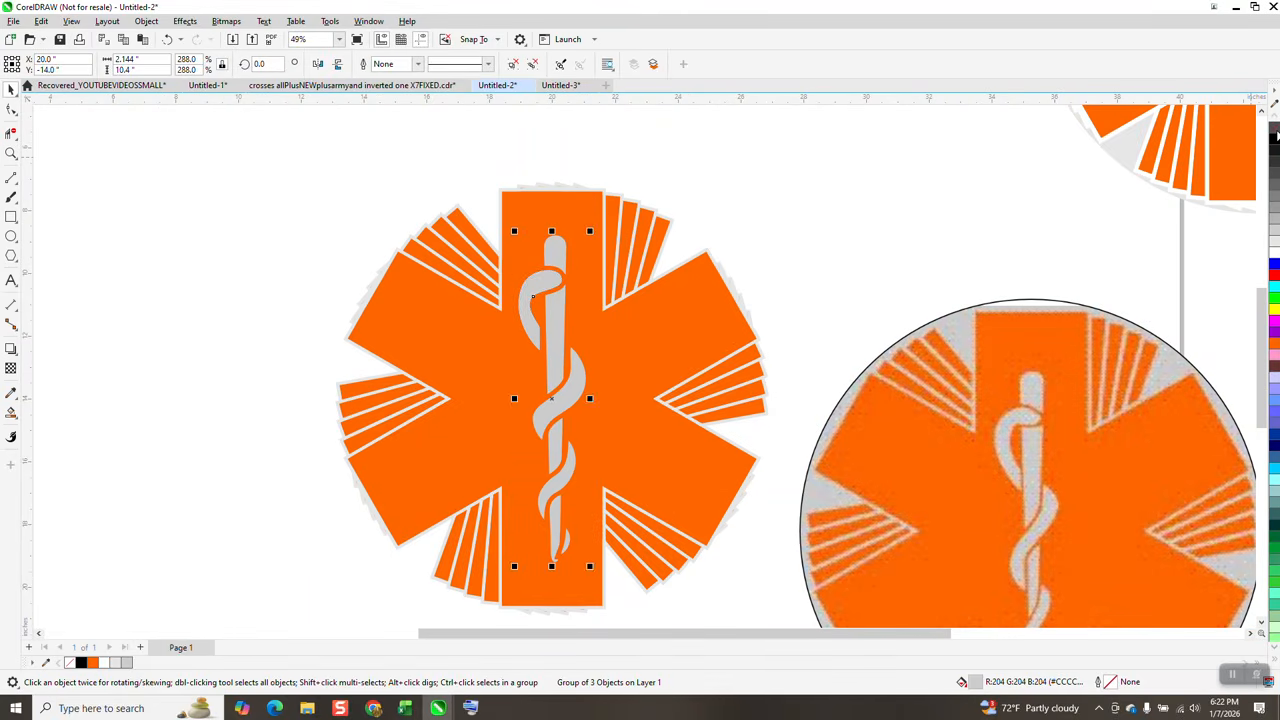
- Select the star group together with the grey snake-and-staff group and group them into one object
scroll(586, 224, "down", 1)
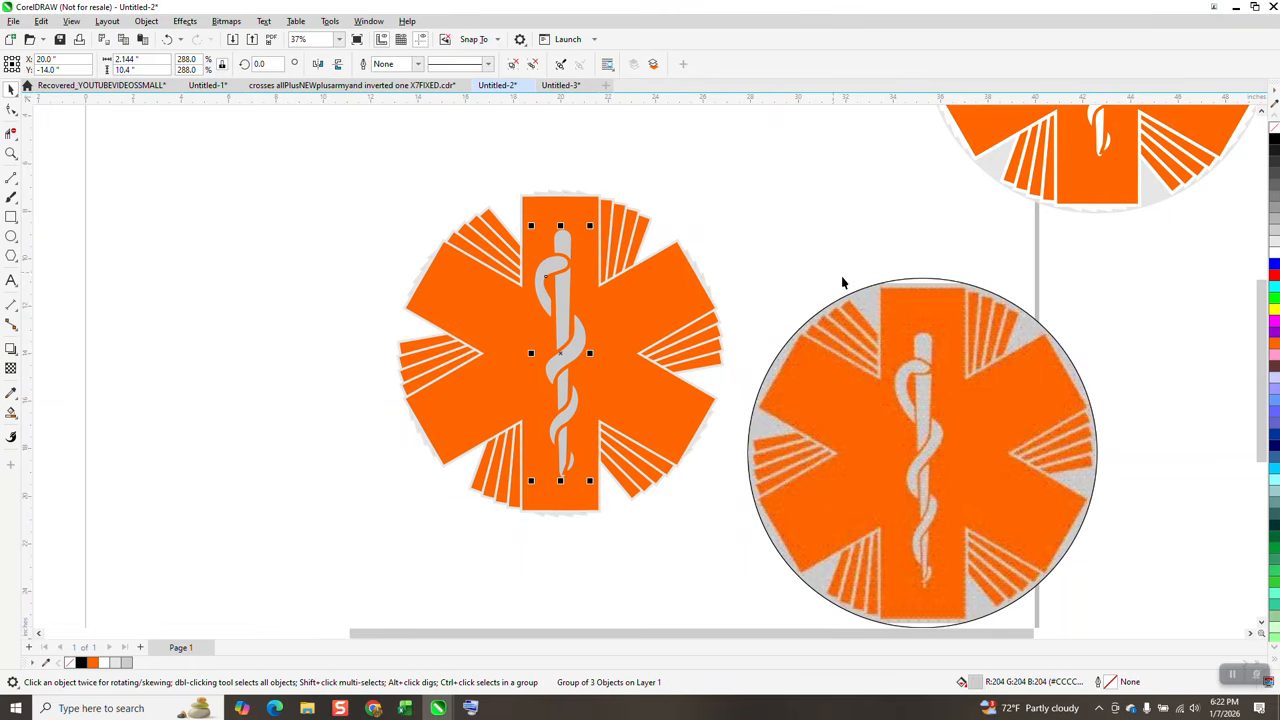
left_click_drag(383, 157, 750, 546)
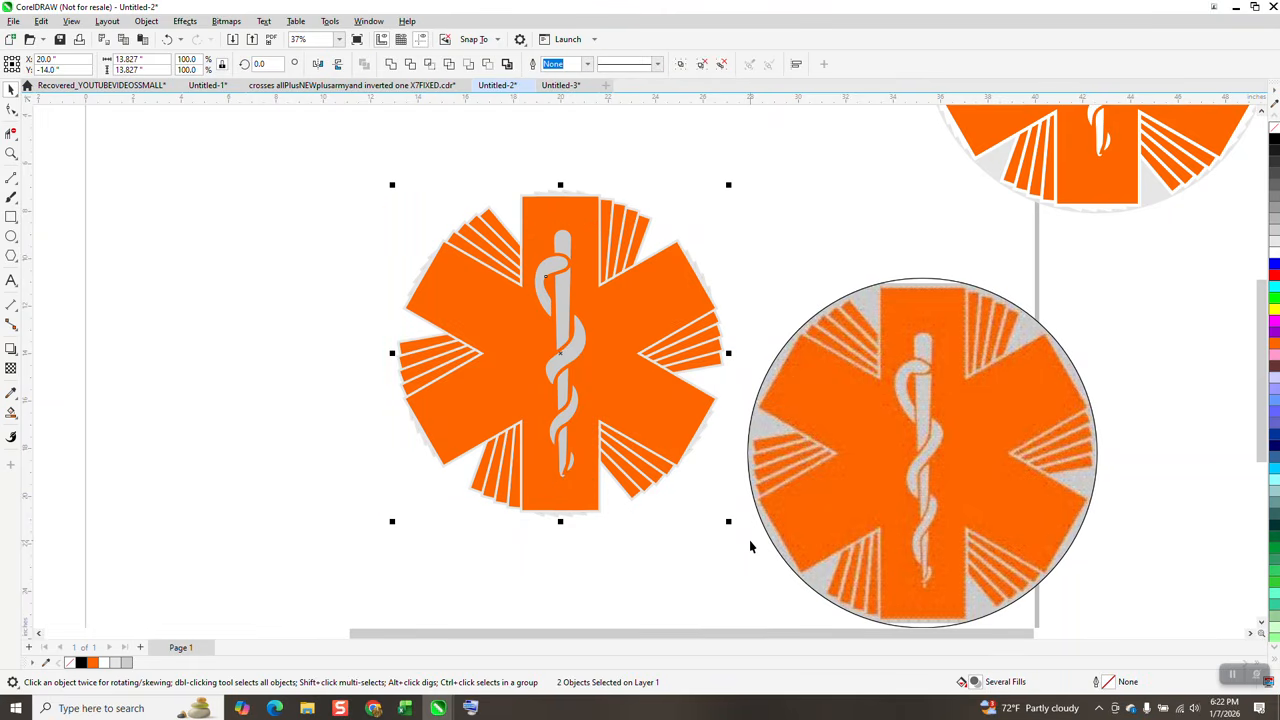
key("ctrl+g")
- Draw a circle, centre it on the page over the logo, and enlarge it from its centre to about 13.73 inches in diameter
left_click(11, 236)
left_click_drag(398, 222, 199, 530)
key("p")
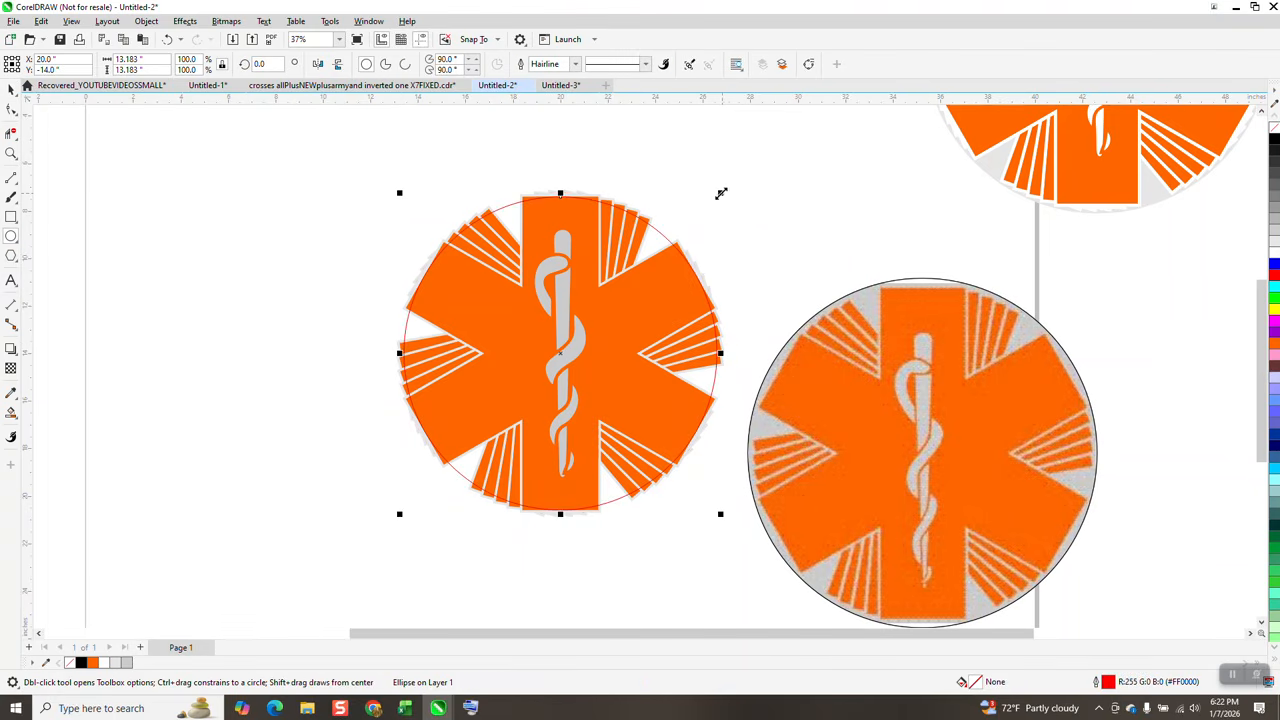
left_click_drag(719, 193, 727, 187)
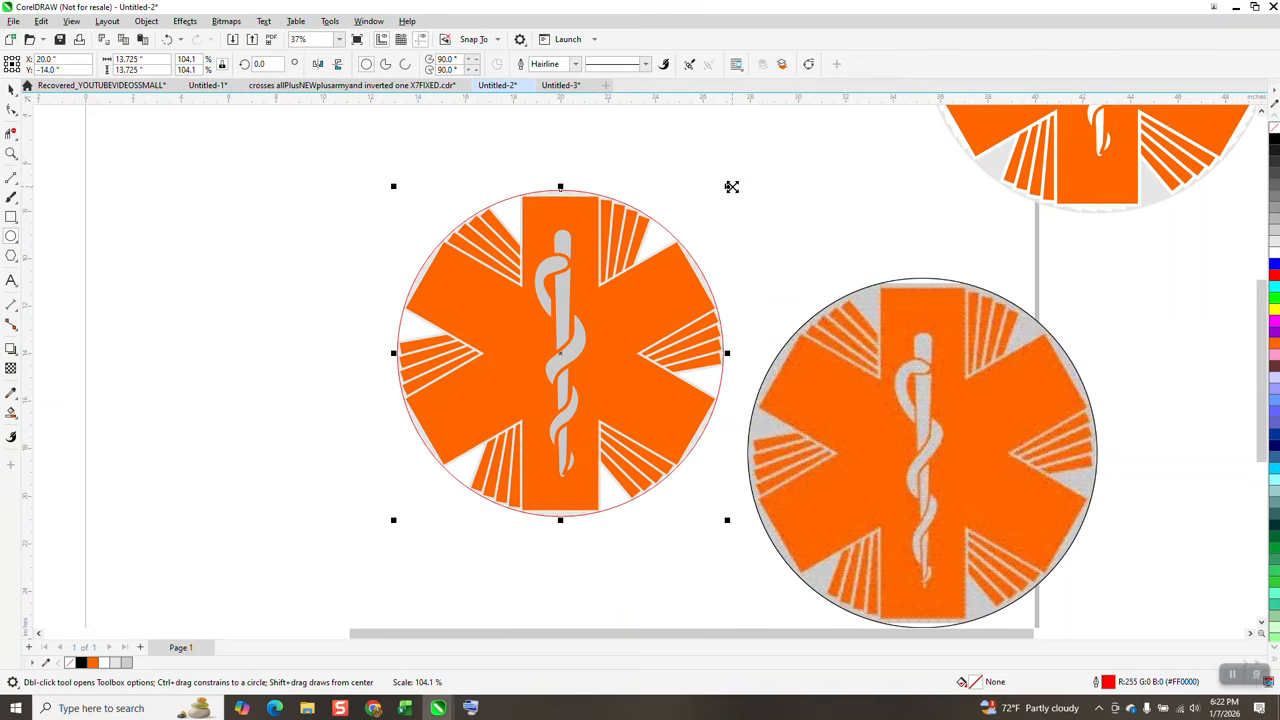
- Give the circle a light grey #CCCCCC fill without an outline and send it to the back of the page
left_click(1273, 241)
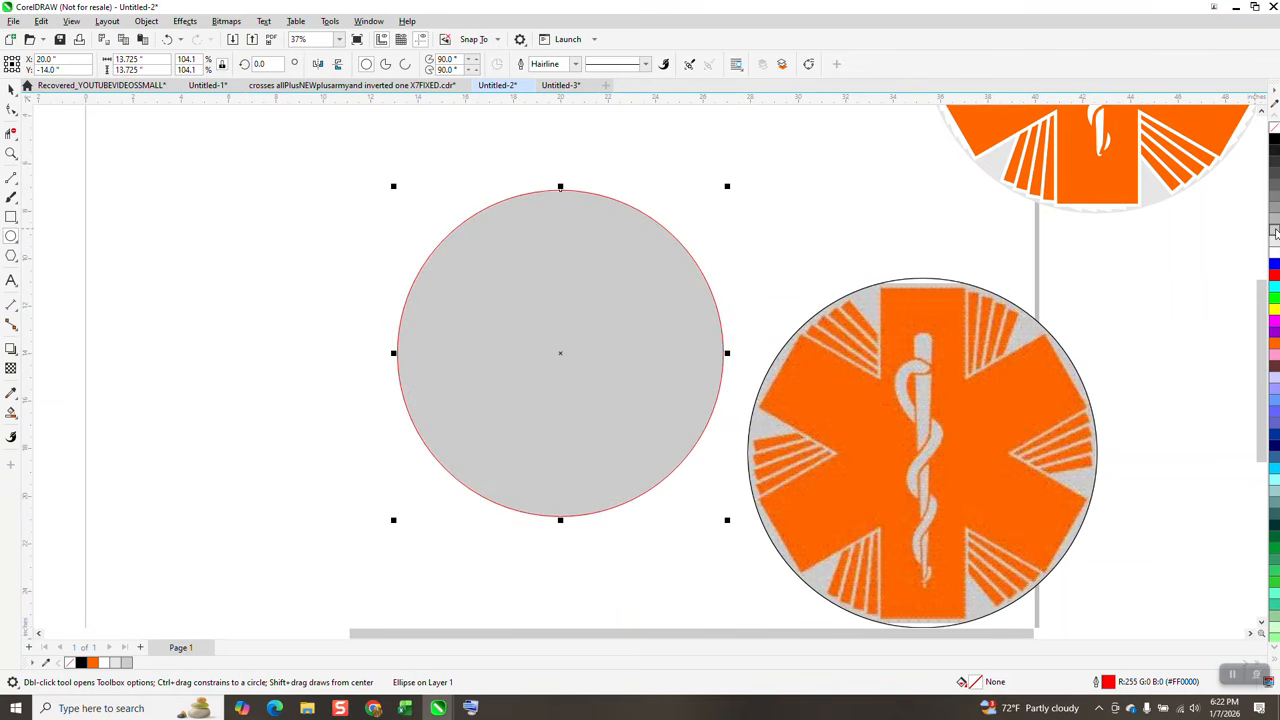
left_click(147, 21)
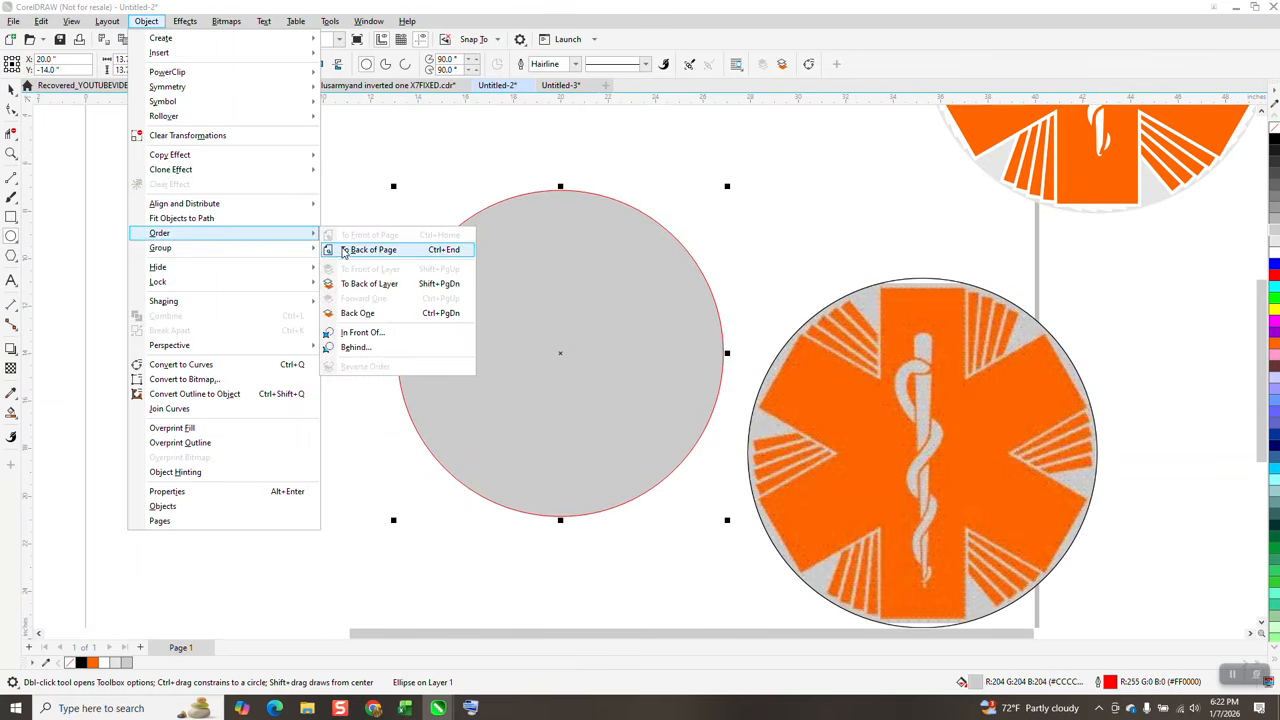
left_click(345, 250)
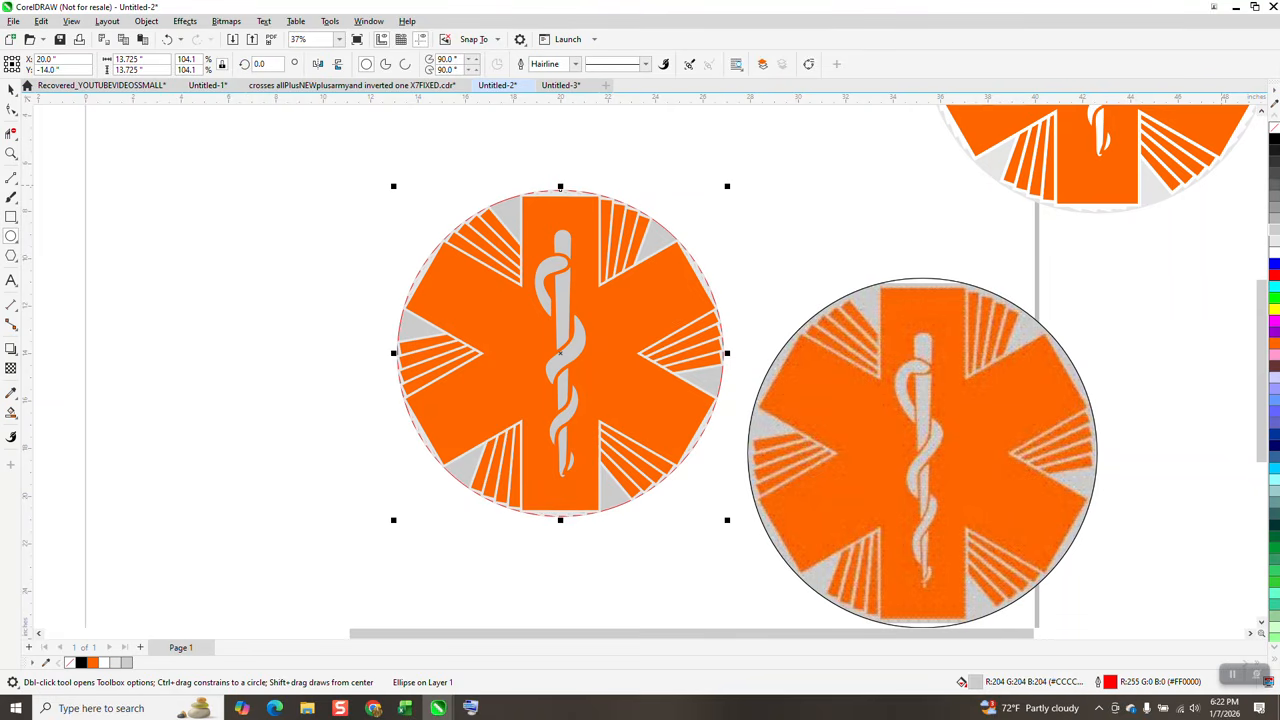
right_click(1275, 132)
- Move the reference logo bitmap to the left side of the redrawn logo, level with it
mouse_move(953, 393)
left_mouse_down()
mouse_move(504, 352)
mouse_move(261, 300)
left_mouse_up()
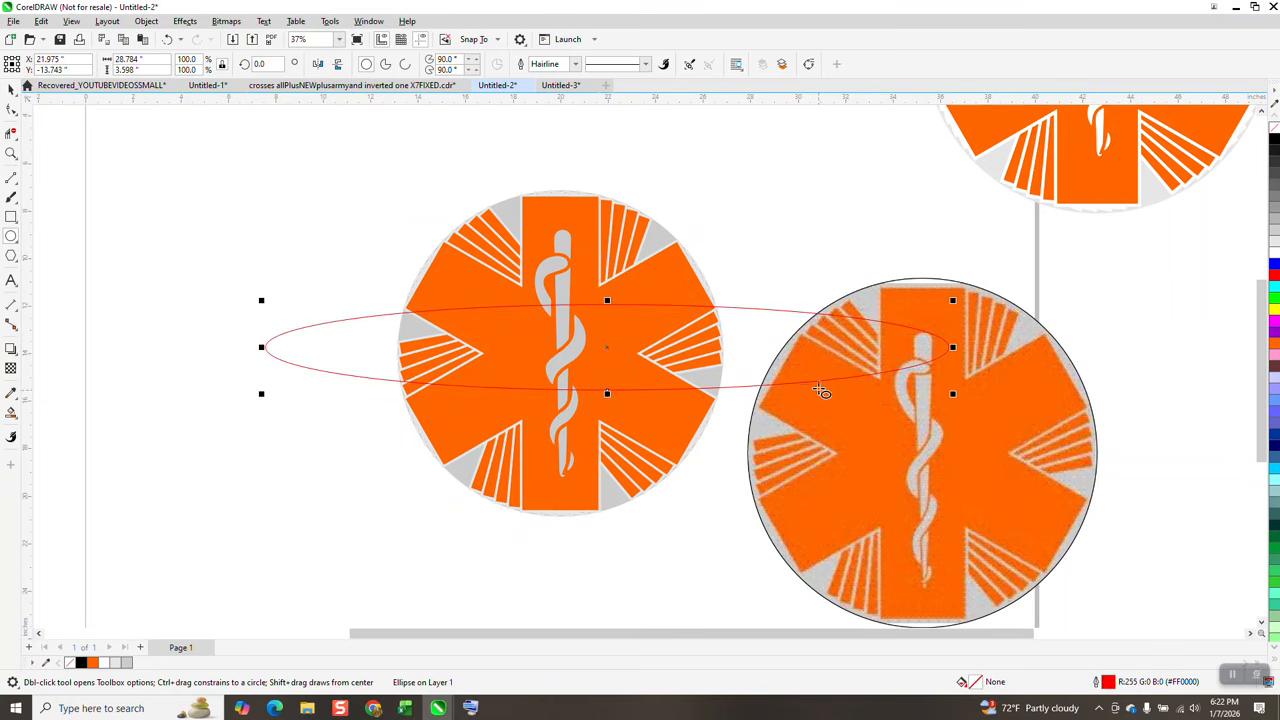
key("Delete")
left_click(11, 89)
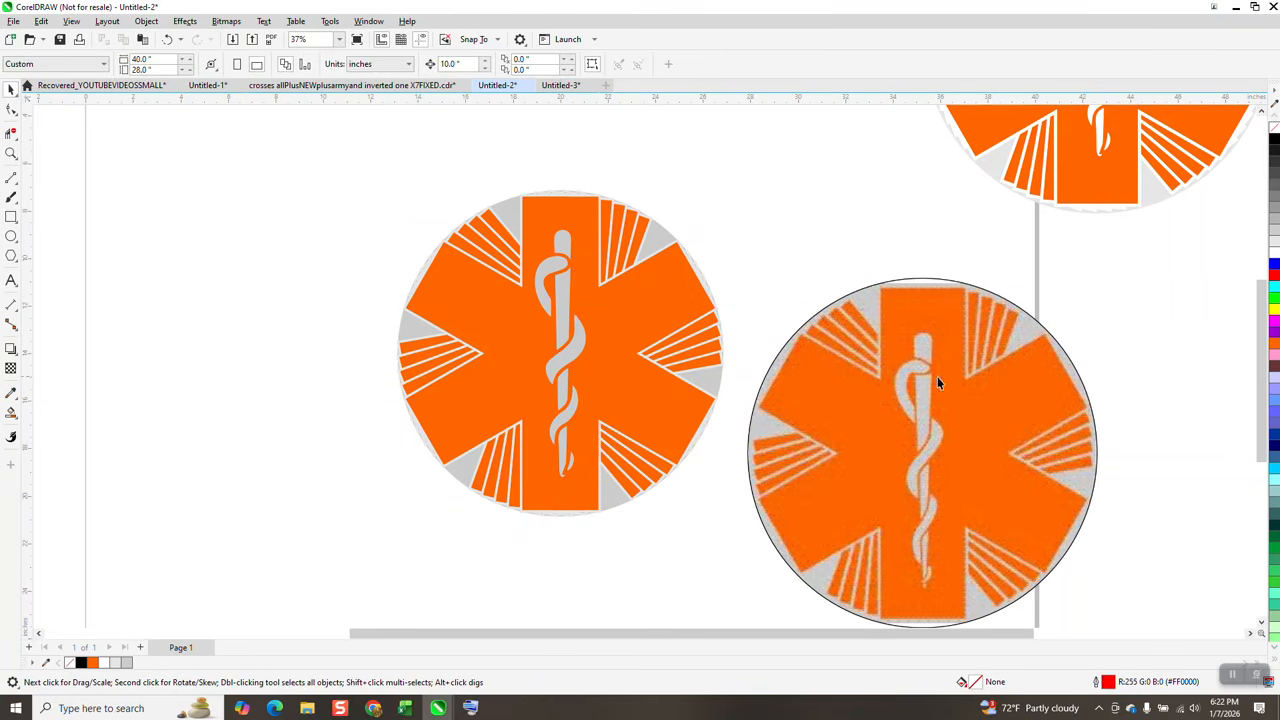
left_click_drag(948, 398, 252, 298)
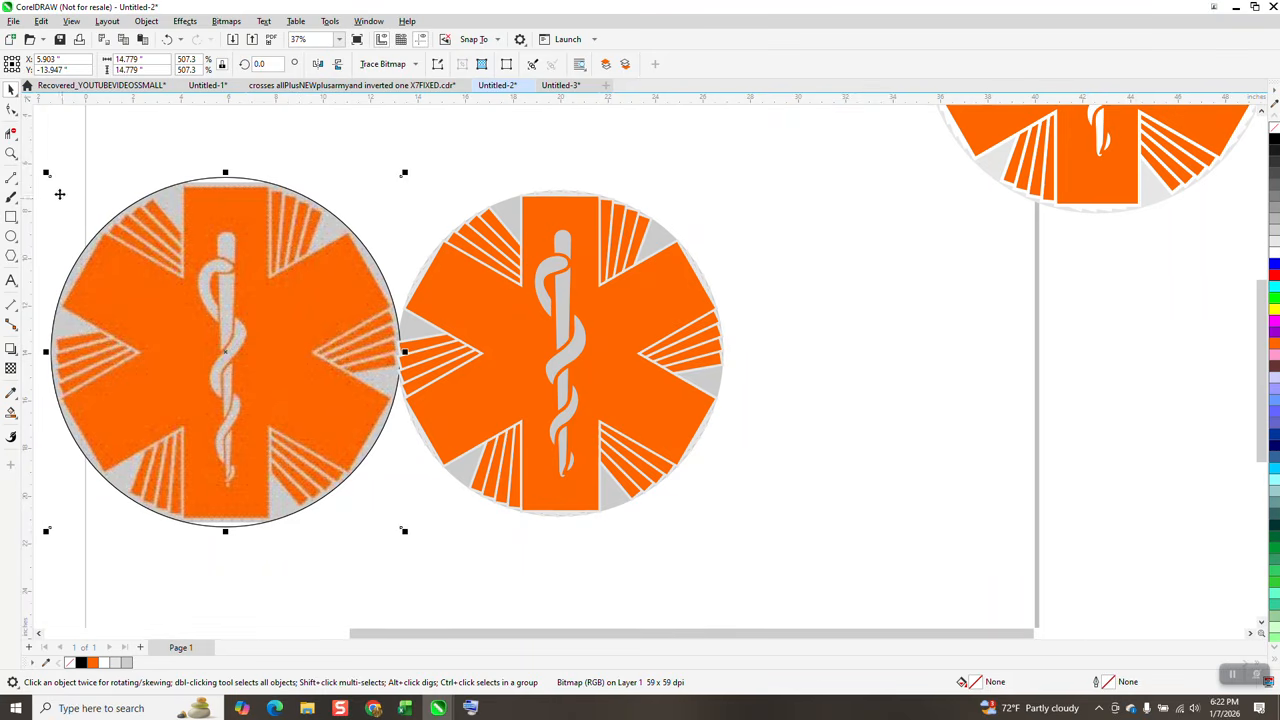
- Examine the star tips and the grey backing circle along the upper edge of the redrawn logo
left_click(11, 153)
left_click_drag(509, 186, 616, 233)
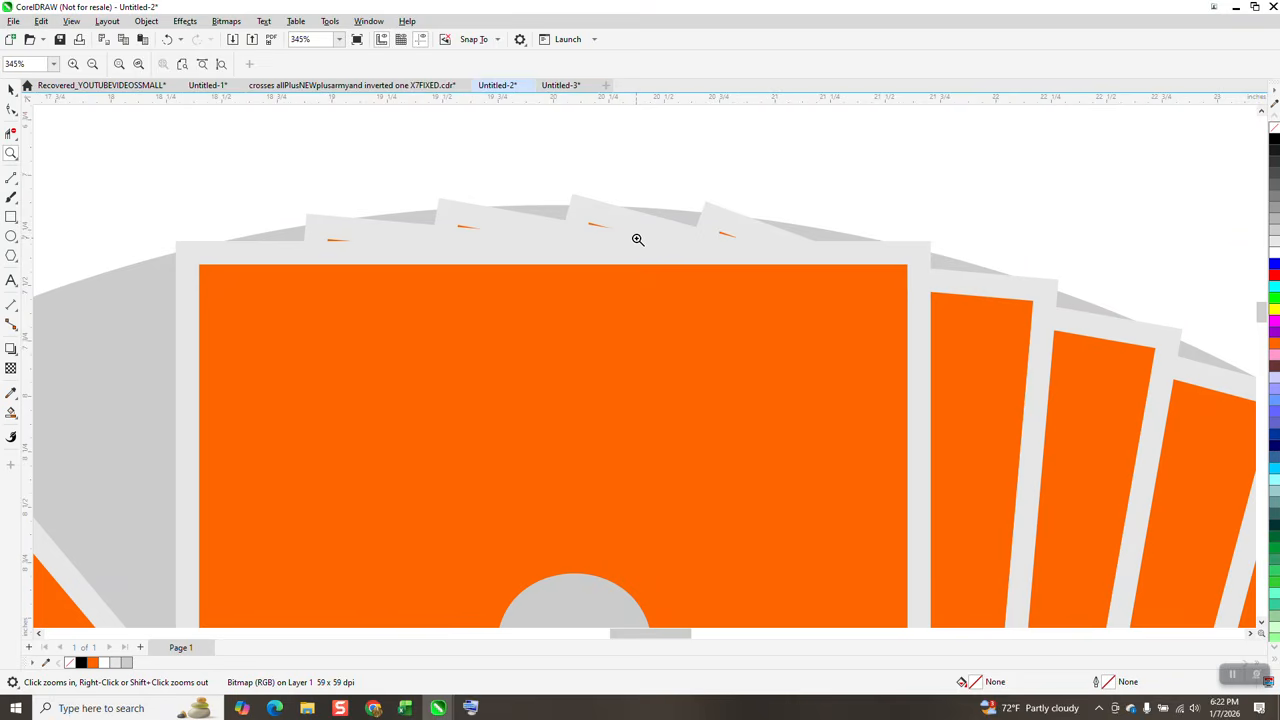
scroll(610, 237, "down", 1)
scroll(608, 230, "down", 1)
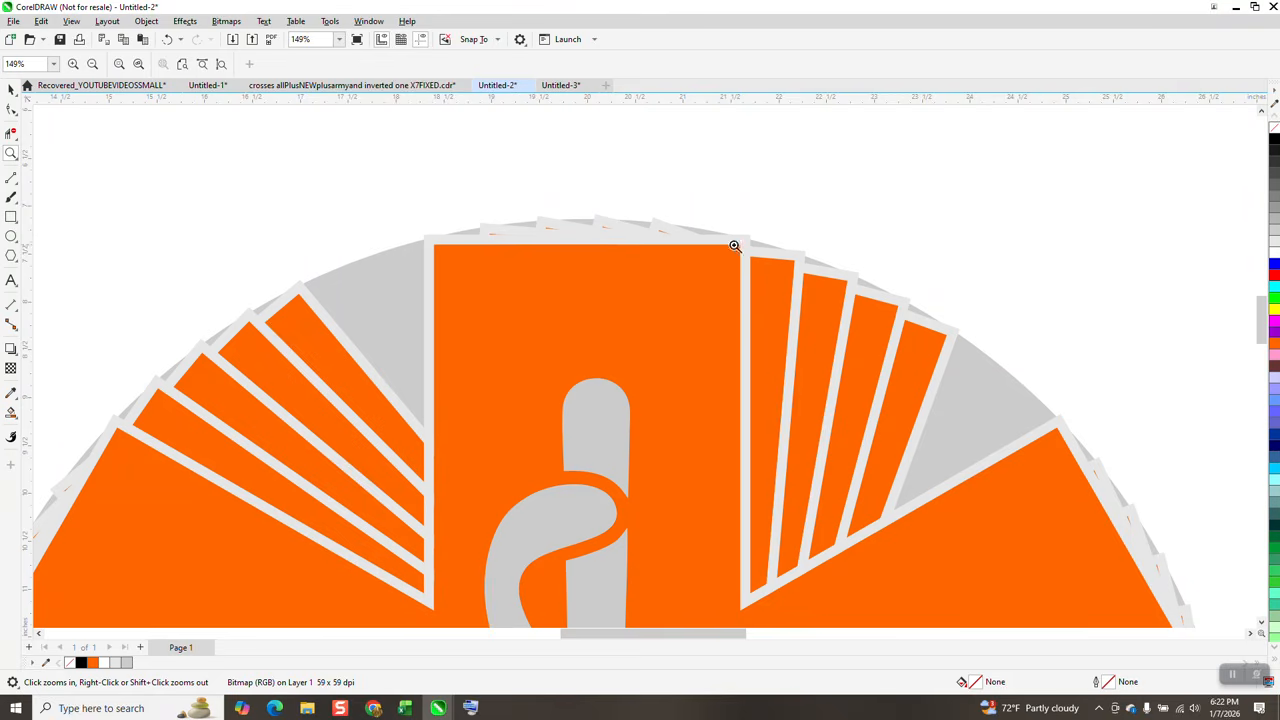
scroll(574, 224, "down", 2)
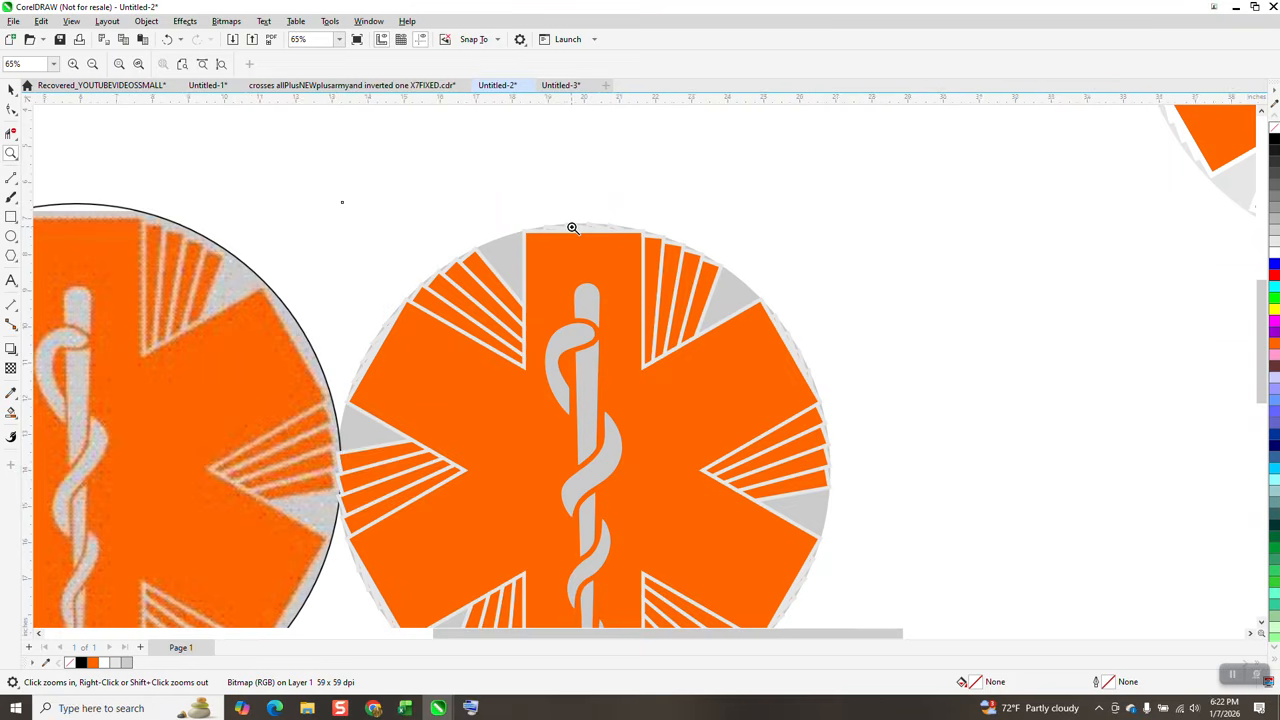
scroll(572, 226, "down", 2)
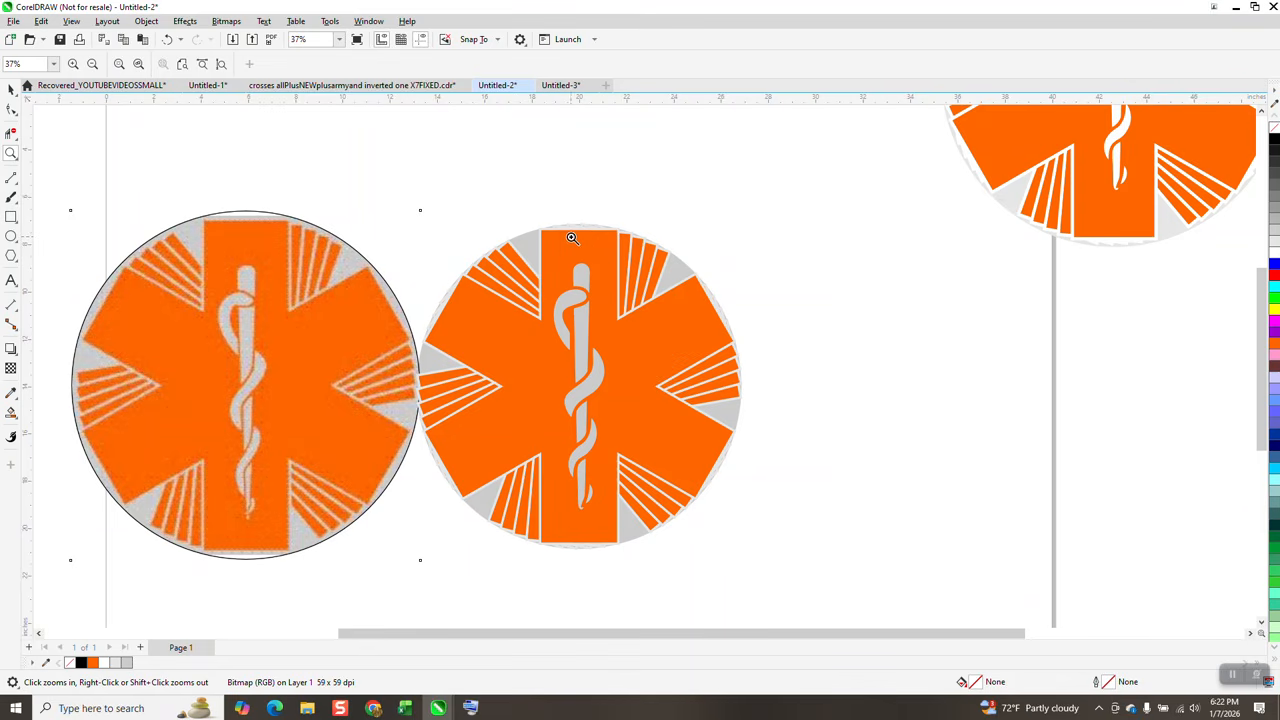
- Move the reference bitmap slightly farther left so it stands clear of the redrawn logo
left_click(11, 88)
scroll(382, 250, "down", 1)
scroll(566, 275, "down", 1)
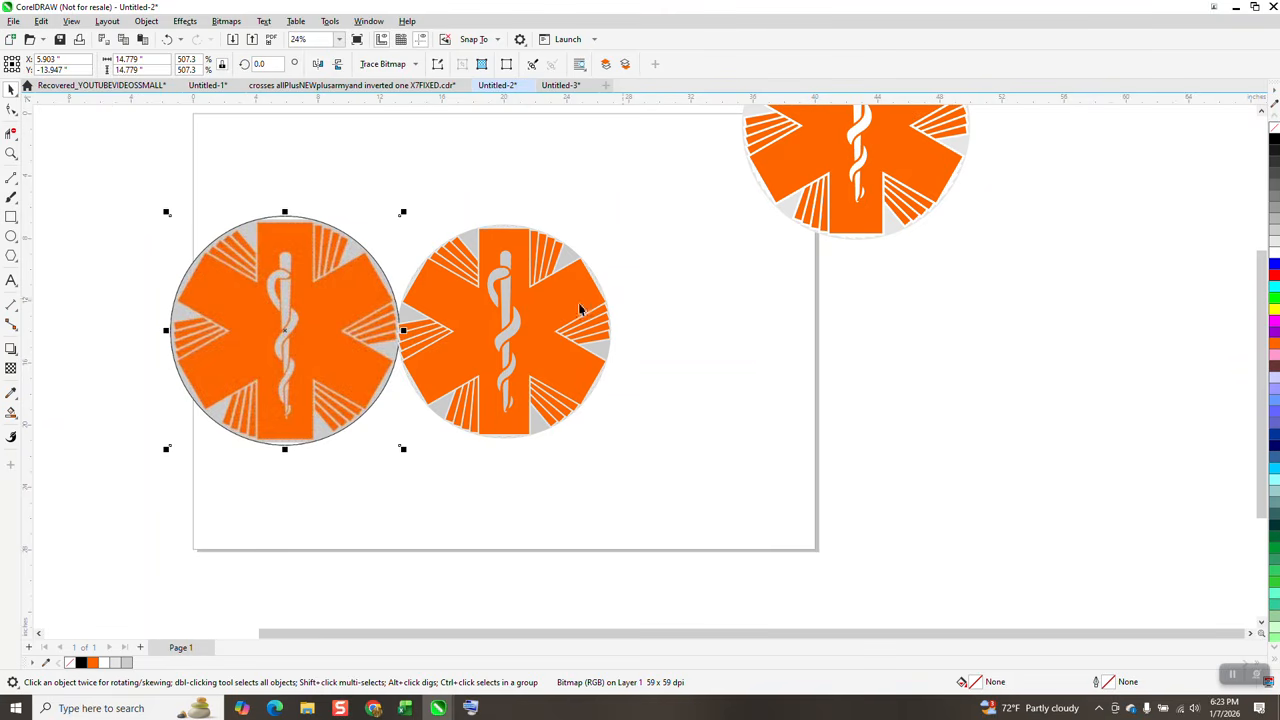
left_click_drag(320, 300, 295, 310)
- Compare the reference bitmap's ray lines, grey areas and staff with those of the redrawn logo
key("z")
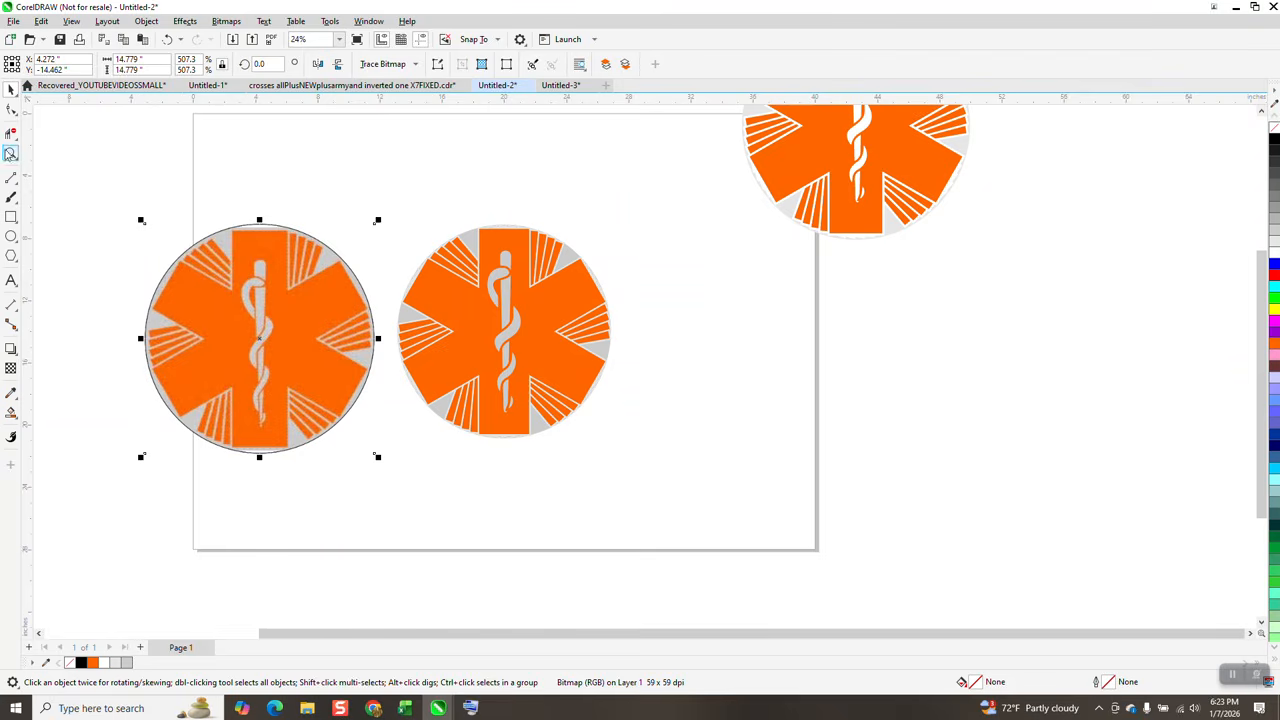
left_click_drag(240, 236, 380, 308)
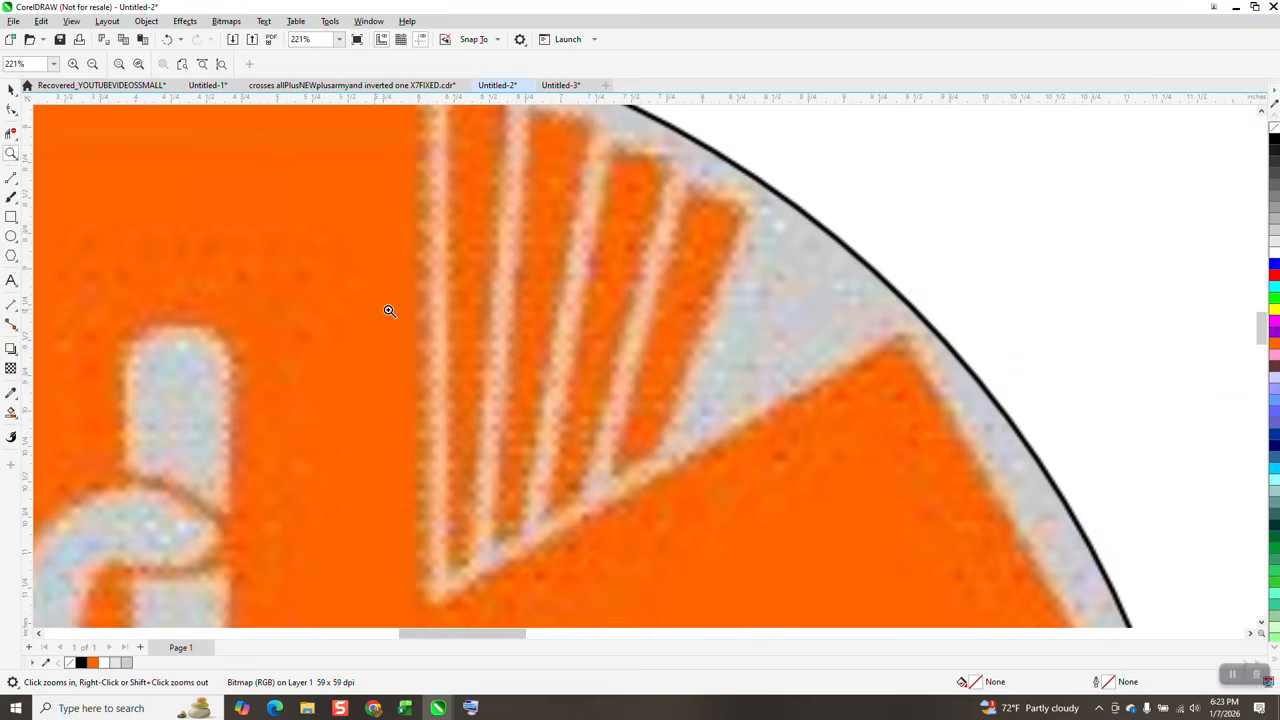
scroll(486, 303, "down", 5)
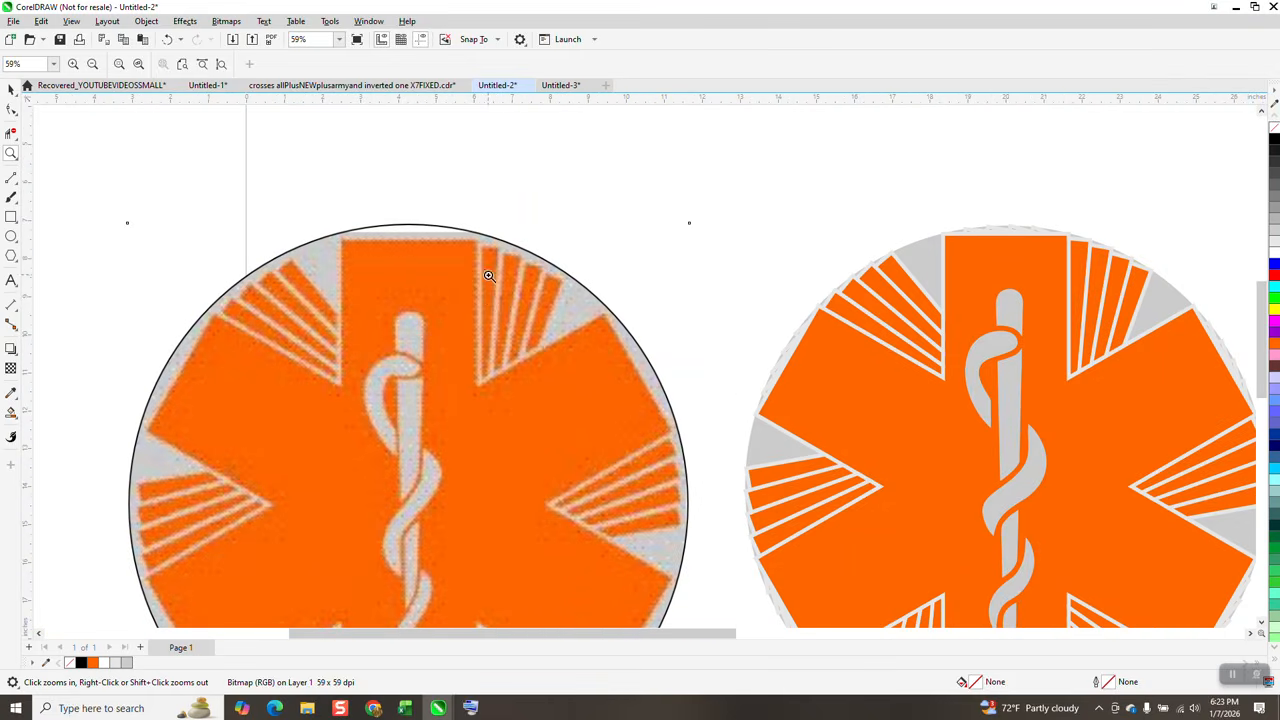
scroll(478, 333, "down", 3)
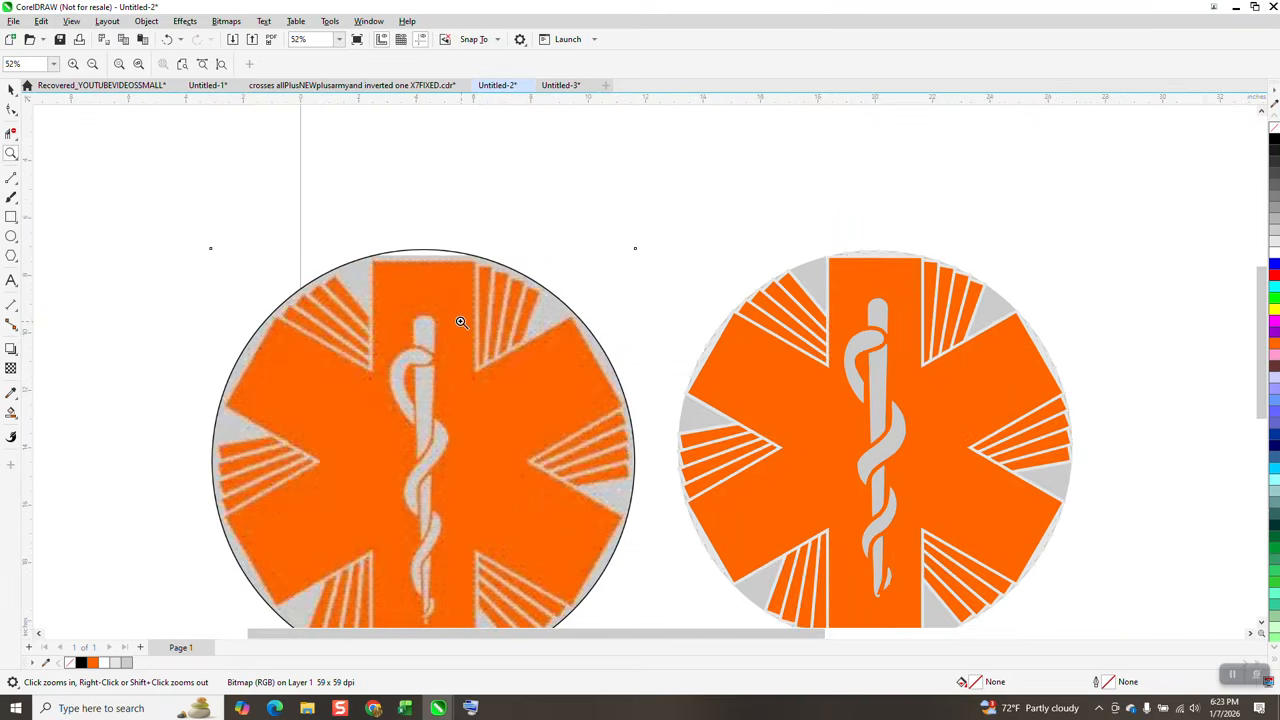
left_click_drag(617, 280, 883, 482)
scroll(868, 455, "down", 1)
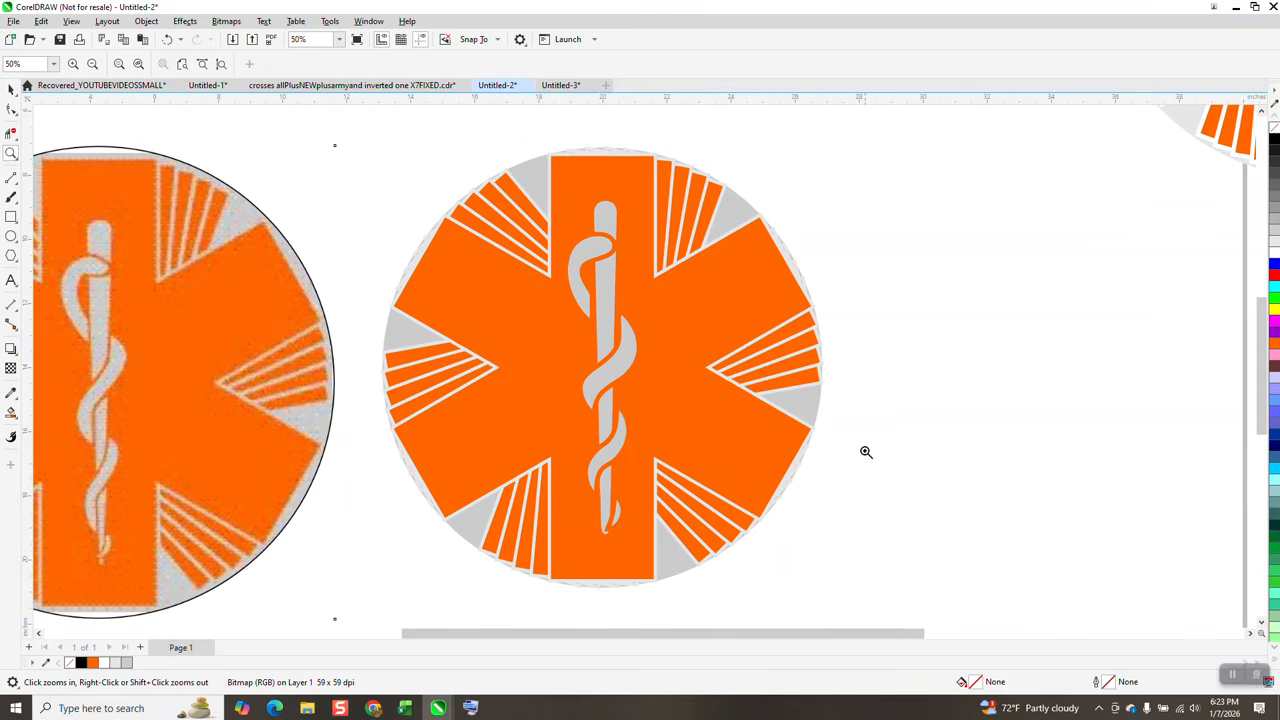